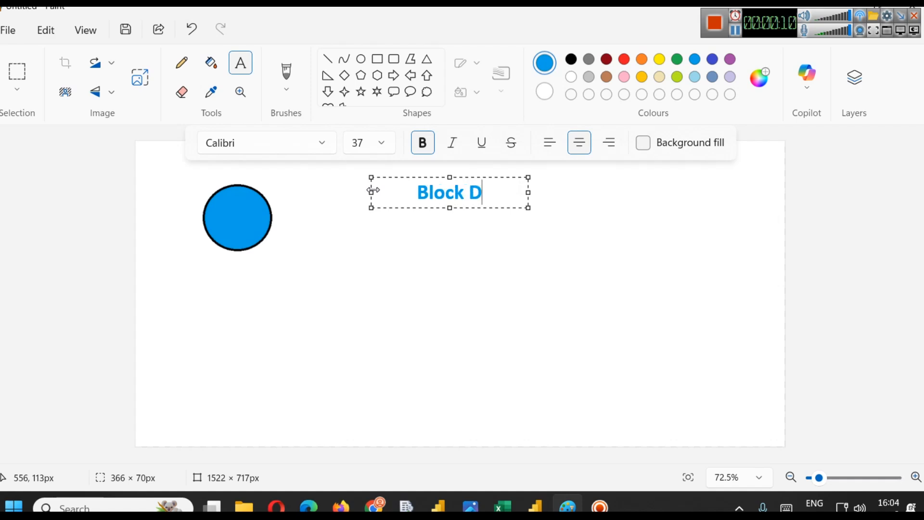
- Complete the title 'Block Diagram of Data Science', widening its text box to one line and moving it to the top centre
text(Data S)
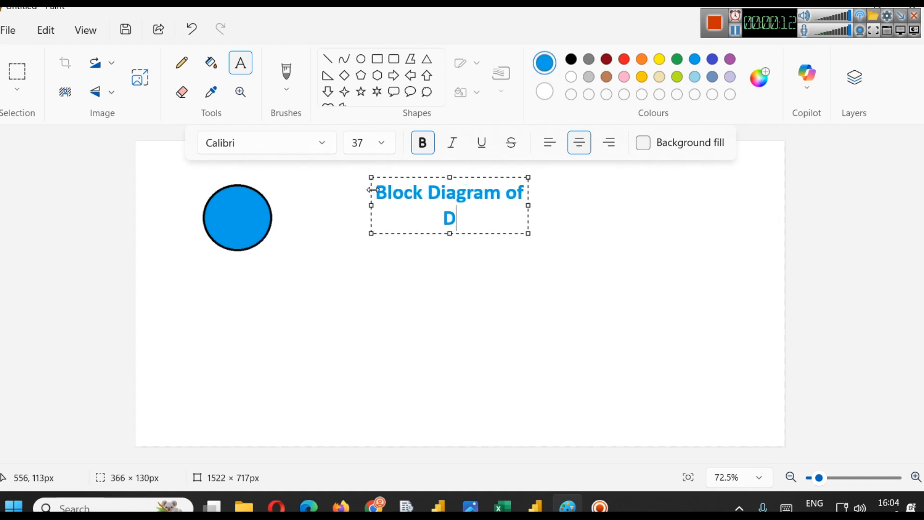
text(cience)
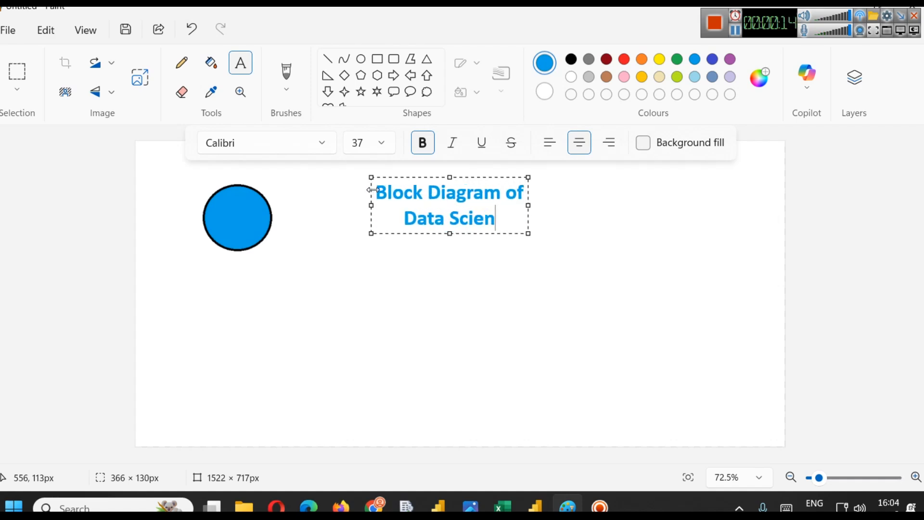
drag(531, 203, 676, 186)
drag(592, 180, 530, 144)
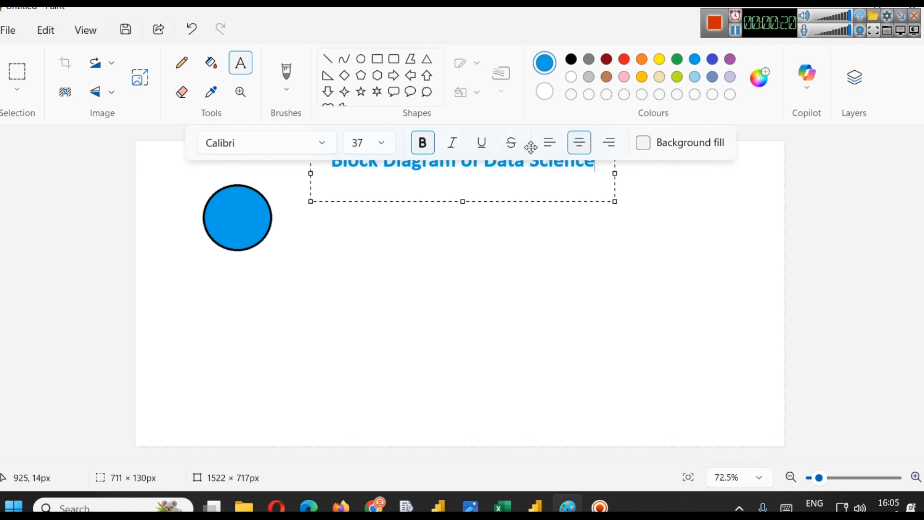
click(681, 206)
click(766, 143)
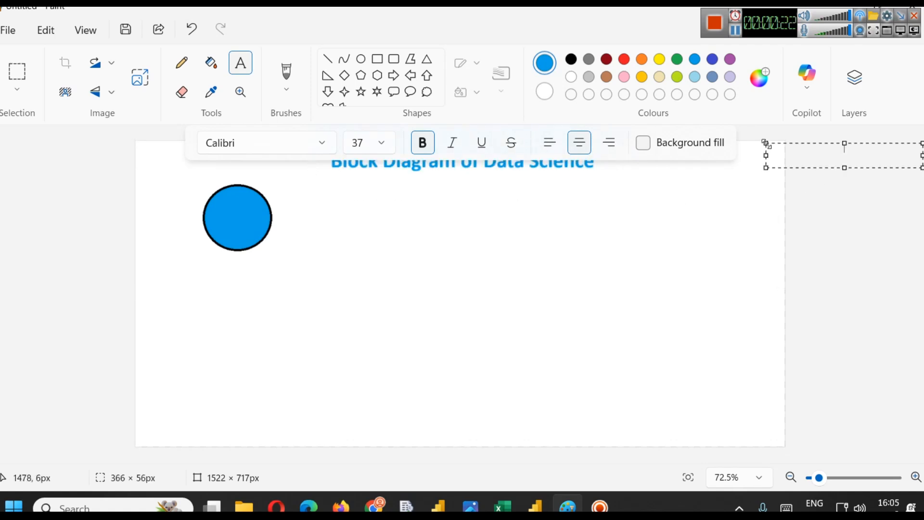
click(634, 300)
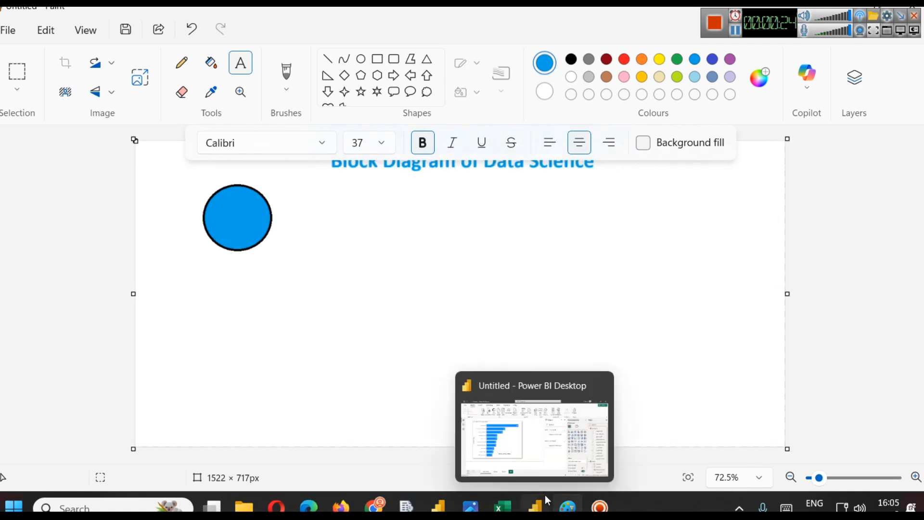
- Switch to the Power BI Desktop window to view the dashboard, then return to Paint
mouse_move(439, 503)
click(517, 436)
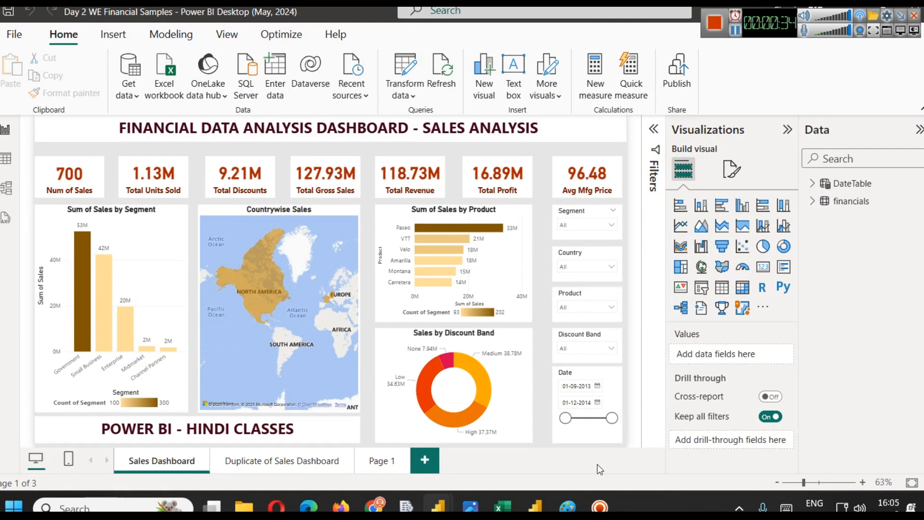
click(576, 506)
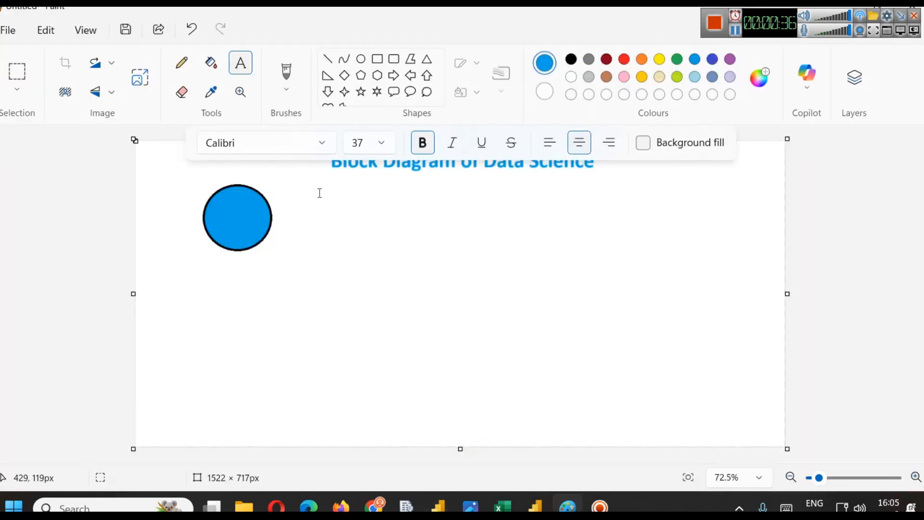
- Select the blue circle and move it up toward the top-left corner of the canvas
click(187, 68)
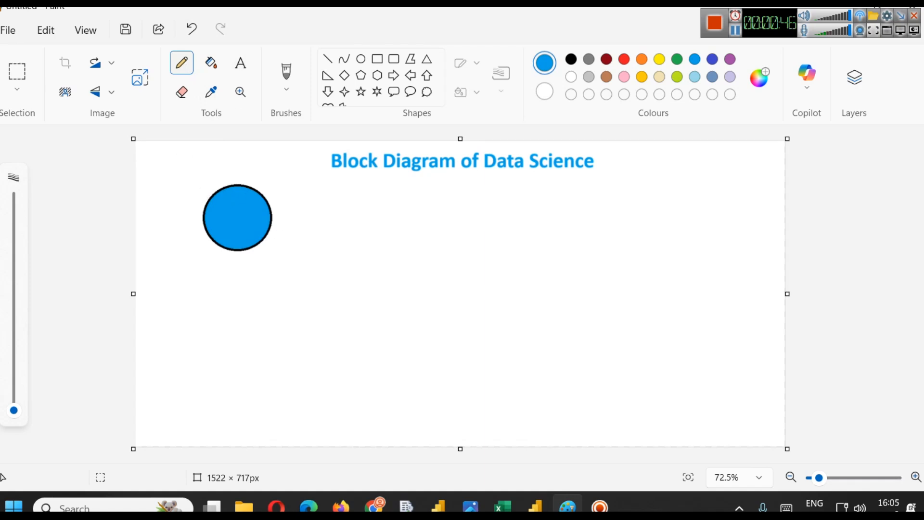
click(18, 82)
drag(187, 170, 304, 276)
drag(245, 248, 229, 224)
click(309, 247)
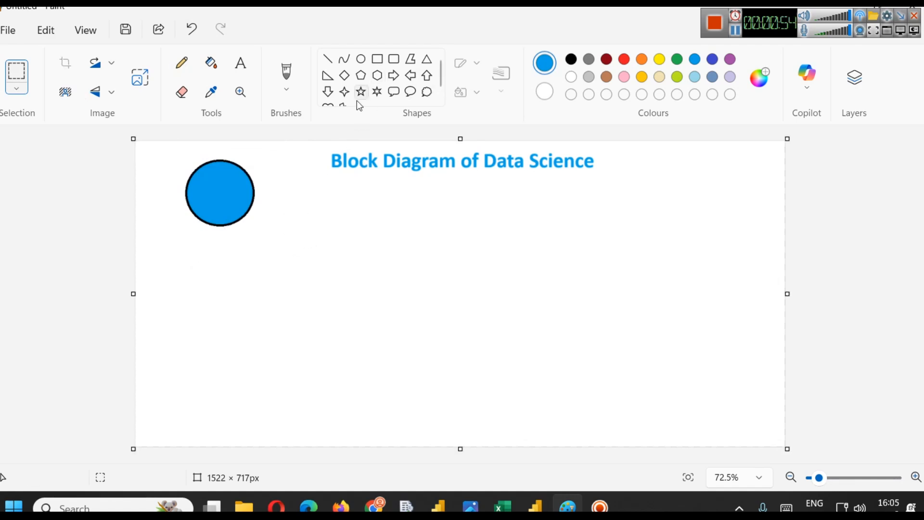
- Draw a small down arrow shape directly below the circle
click(329, 91)
drag(205, 228, 229, 248)
- Add the label 'Events' under the arrow, reduce its font size, and centre it below the arrow
click(247, 71)
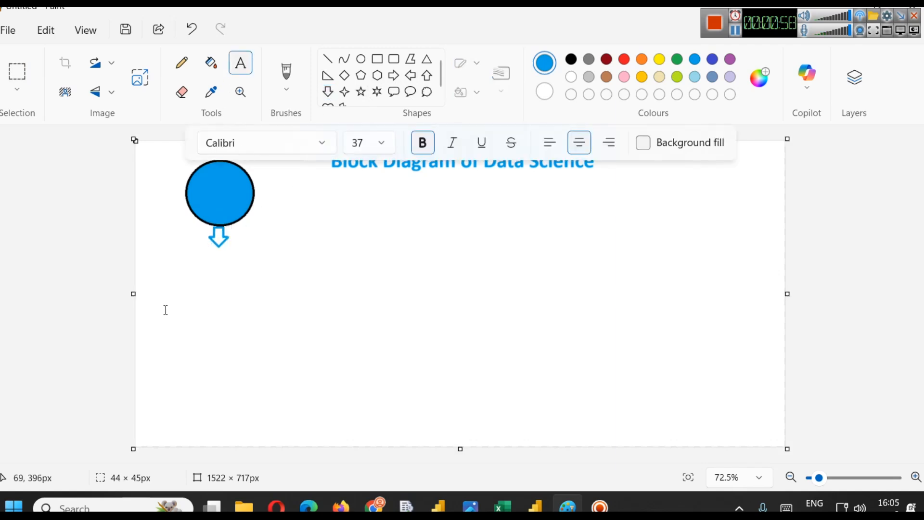
click(182, 255)
text(Events)
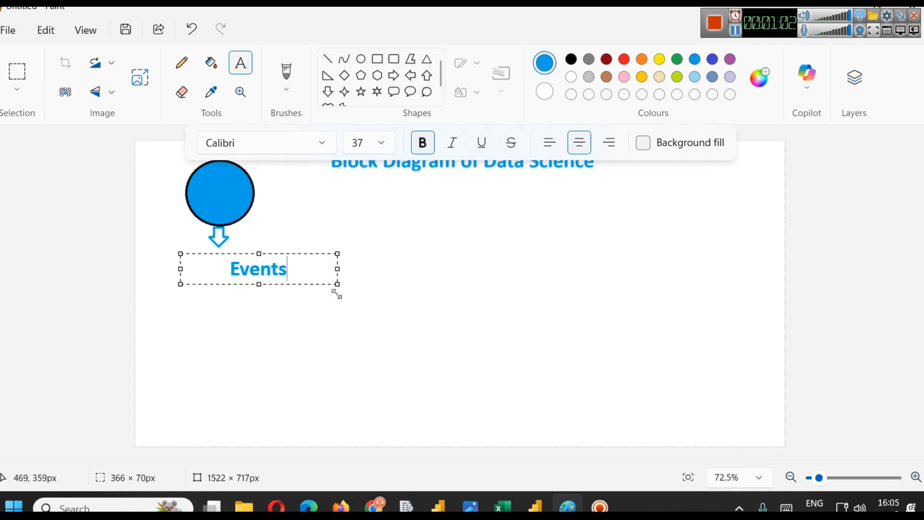
drag(338, 284, 257, 277)
double_click(230, 269)
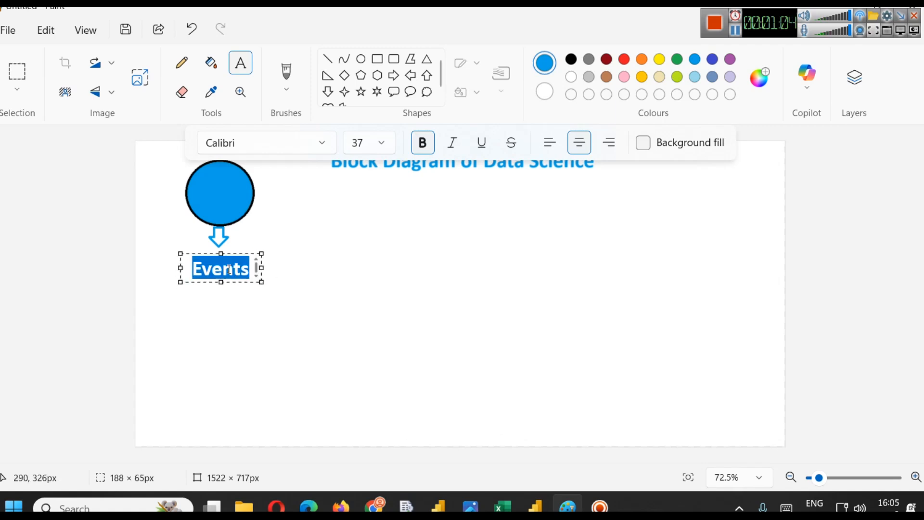
key(ctrl+shift+comma)
key(ctrl+shift+comma)
key(ctrl+shift+comma)
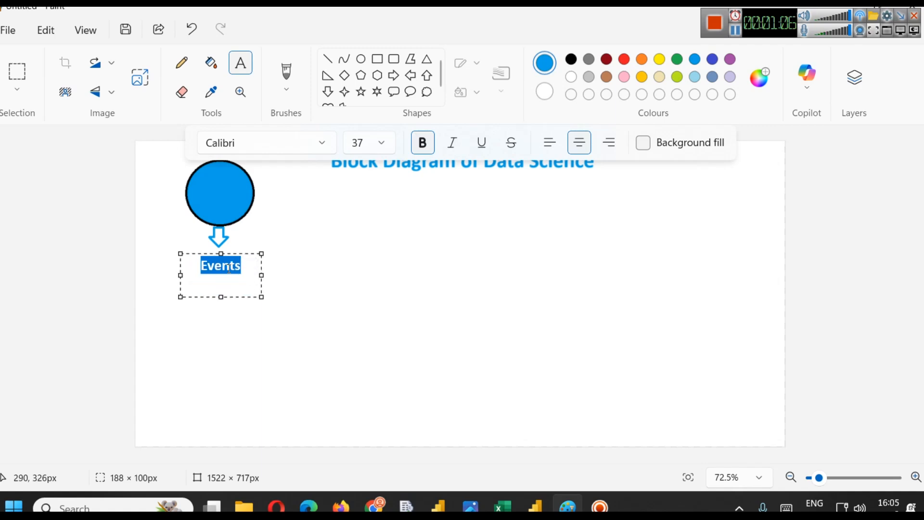
drag(238, 254, 233, 250)
click(247, 235)
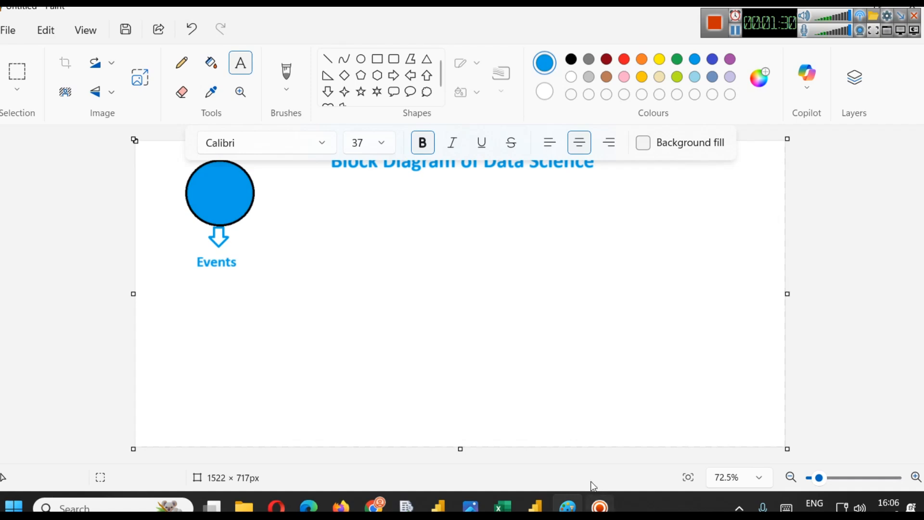
- Open the Photos viewer and browse through the saved dashboard images
mouse_move(482, 503)
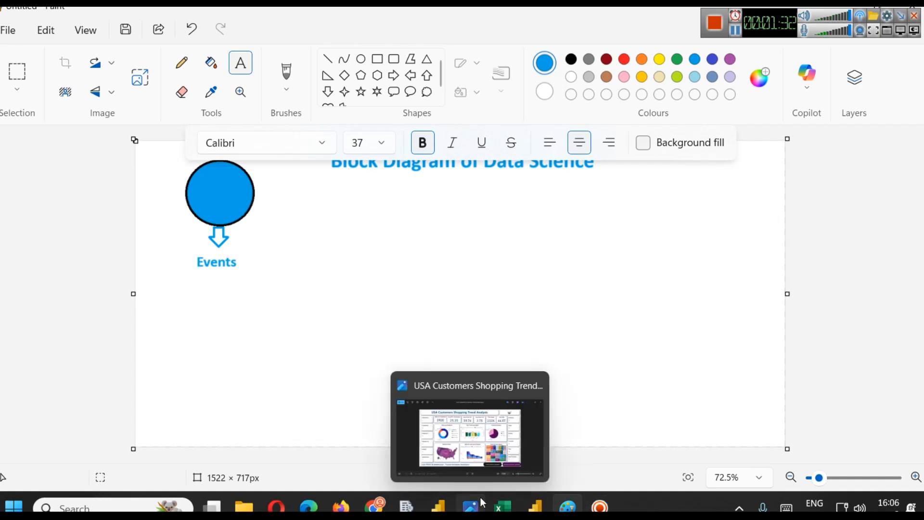
click(470, 408)
click(806, 28)
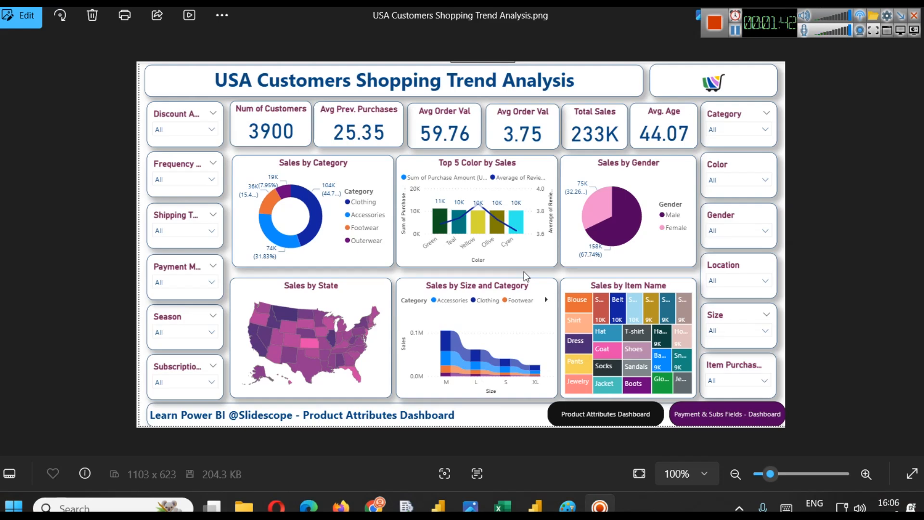
click(600, 262)
key(Right)
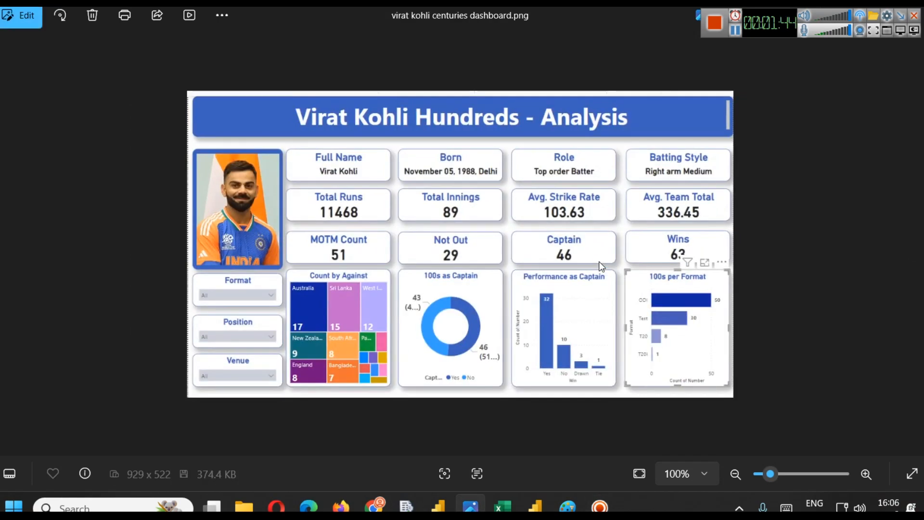
key(Left)
key(Right)
click(8, 243)
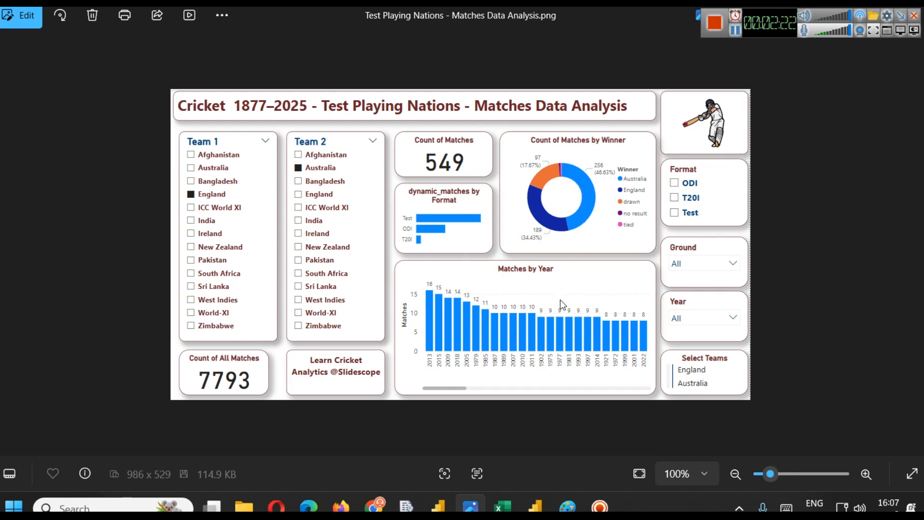
key(Right)
key(Right)
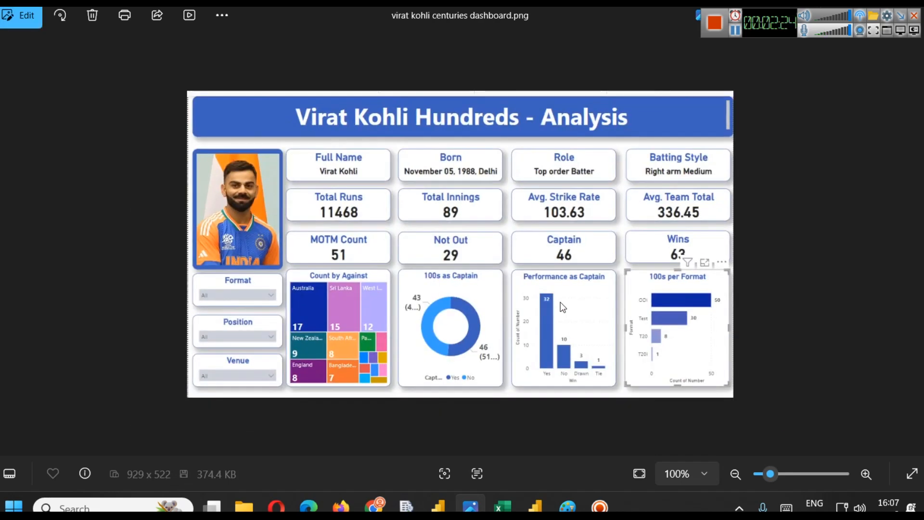
key(Left)
key(Left)
key(Left)
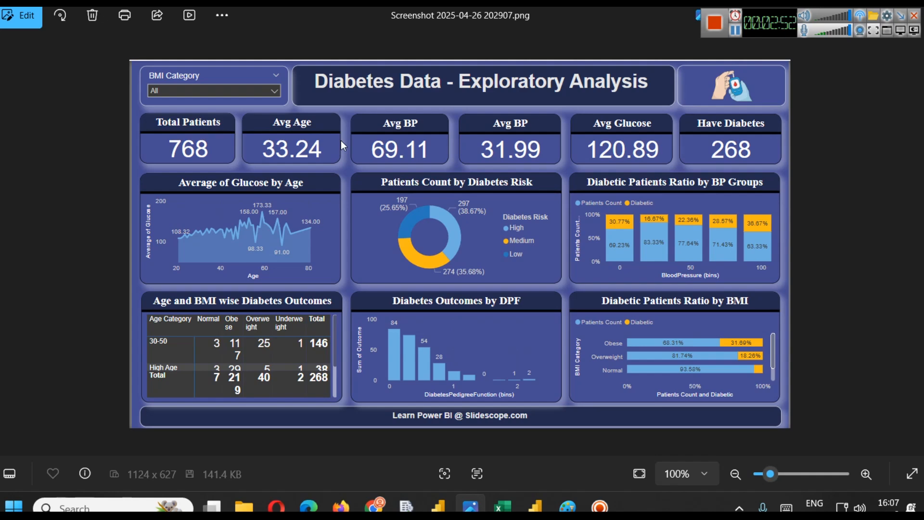
key(Left)
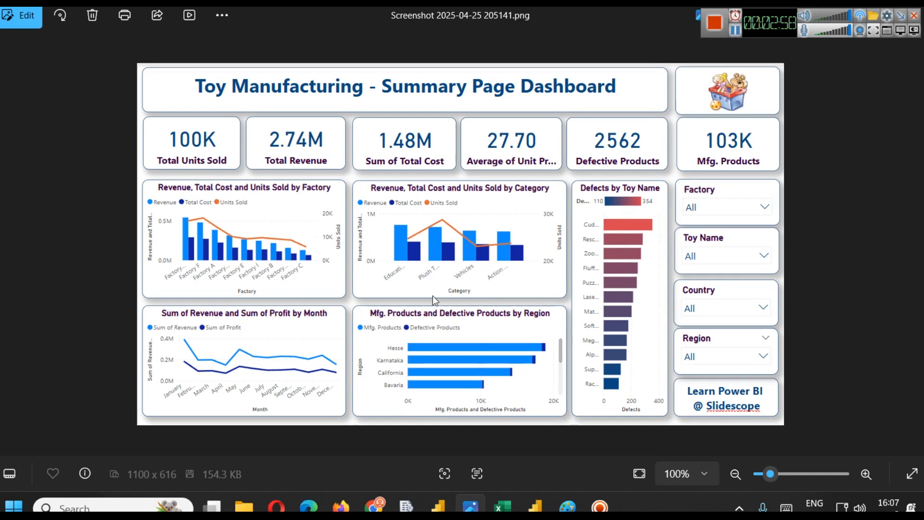
- Return to Paint and draw another down arrow below the 'Events' label
mouse_move(568, 506)
click(566, 459)
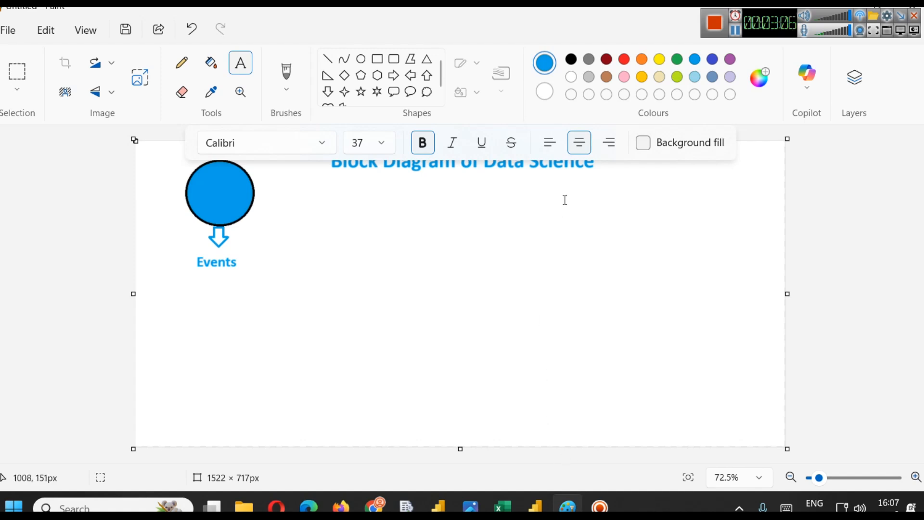
click(328, 92)
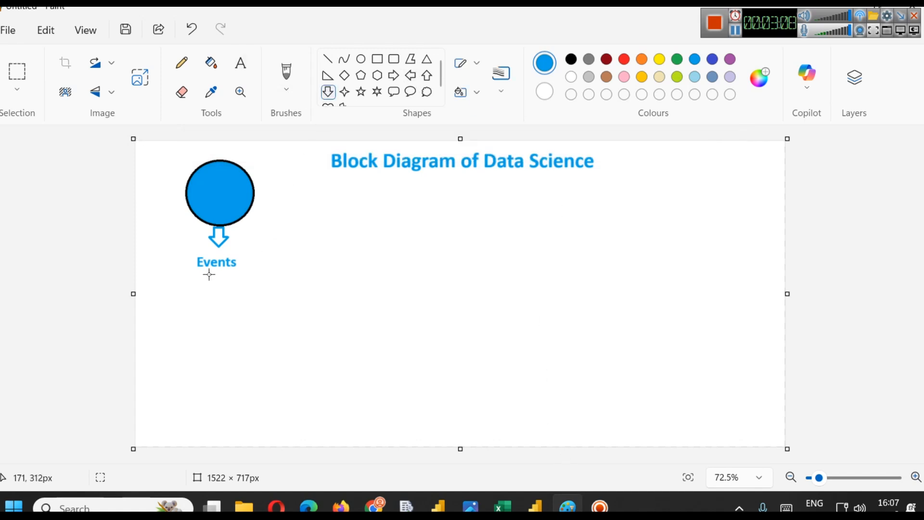
drag(211, 272, 221, 290)
- Add the label 'Raw Data' under the second arrow, reduce its font size, and align it below the arrow
click(241, 63)
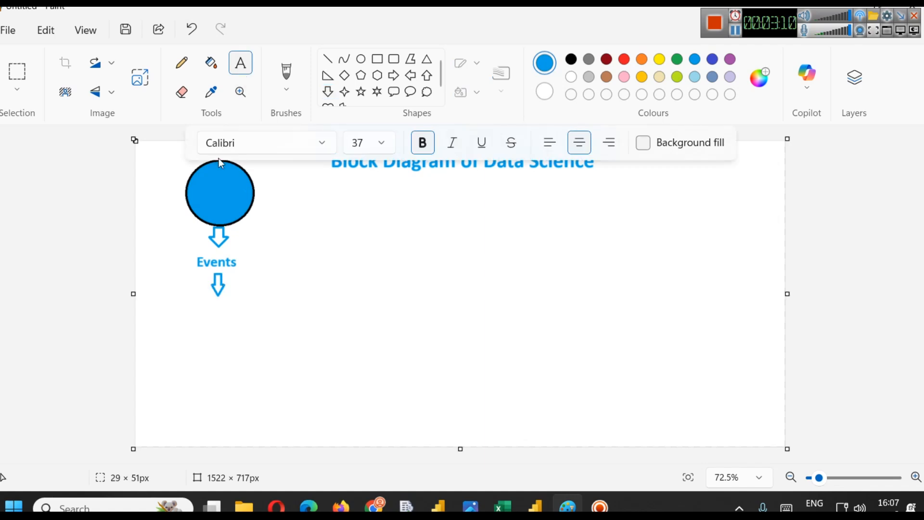
click(195, 303)
text(Raw Data)
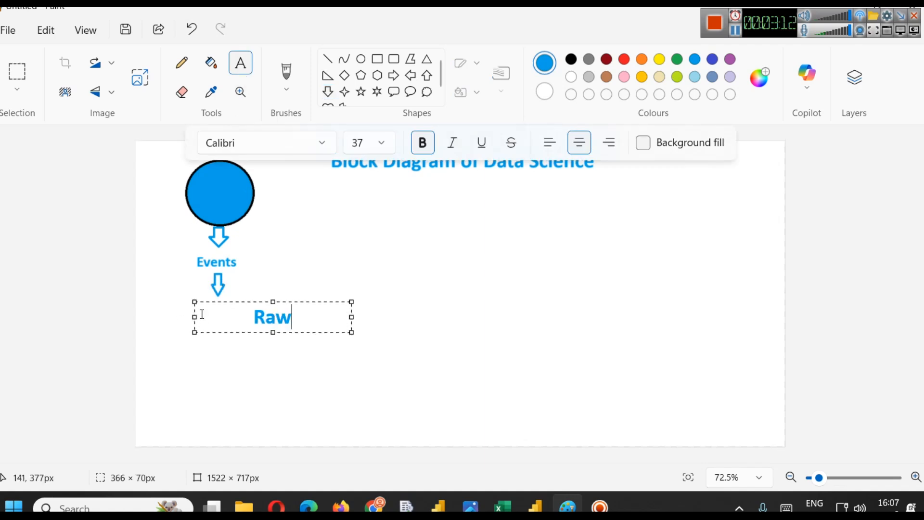
key(ctrl+a)
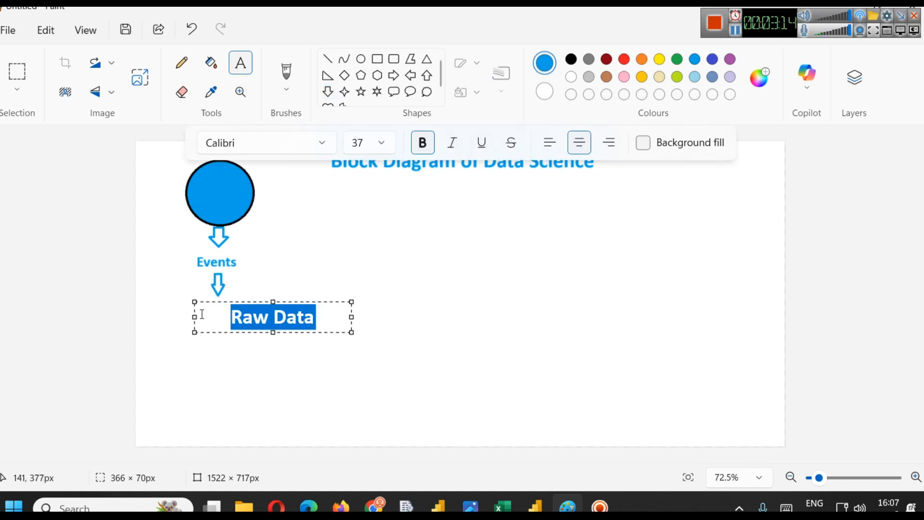
key(ctrl+shift+comma)
key(ctrl+shift+comma)
key(ctrl+shift+comma)
key(ctrl+shift+comma)
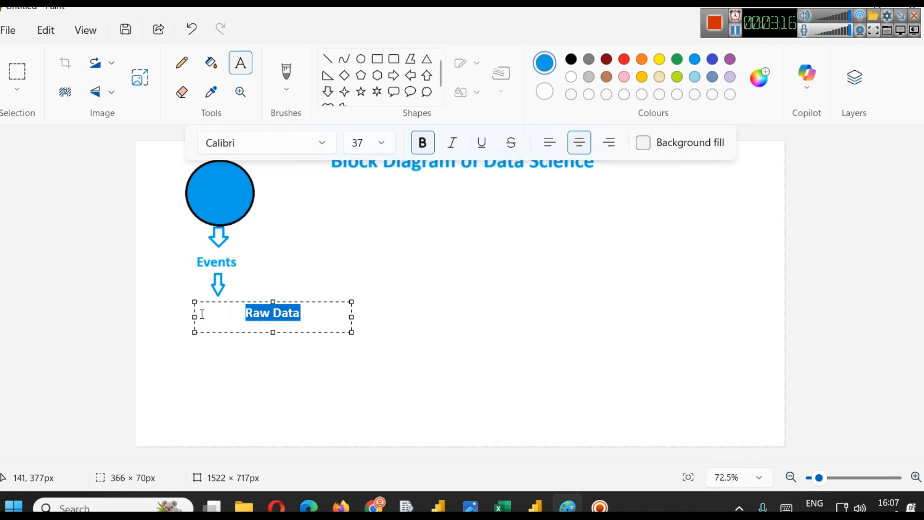
drag(235, 302, 182, 296)
click(262, 264)
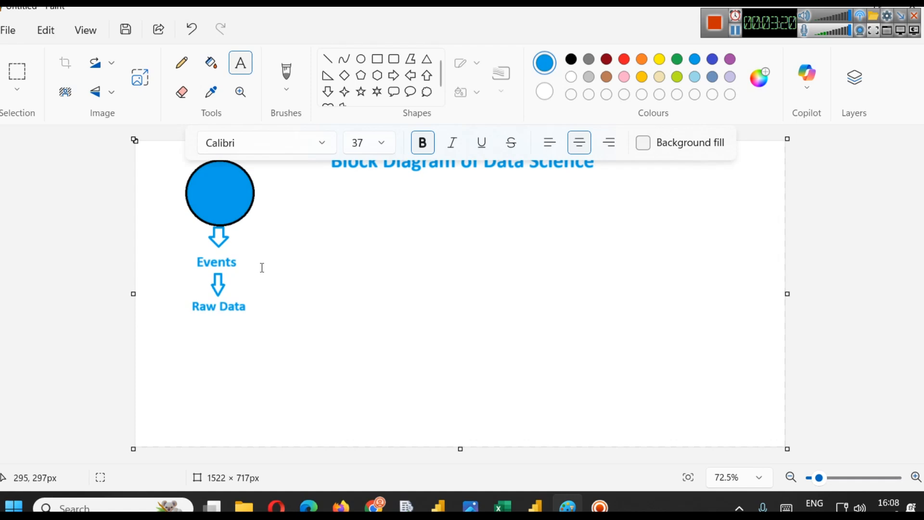
- Add the text 'Unstructured' below 'Raw Data', reduce its font size, and move it beneath that label
click(171, 319)
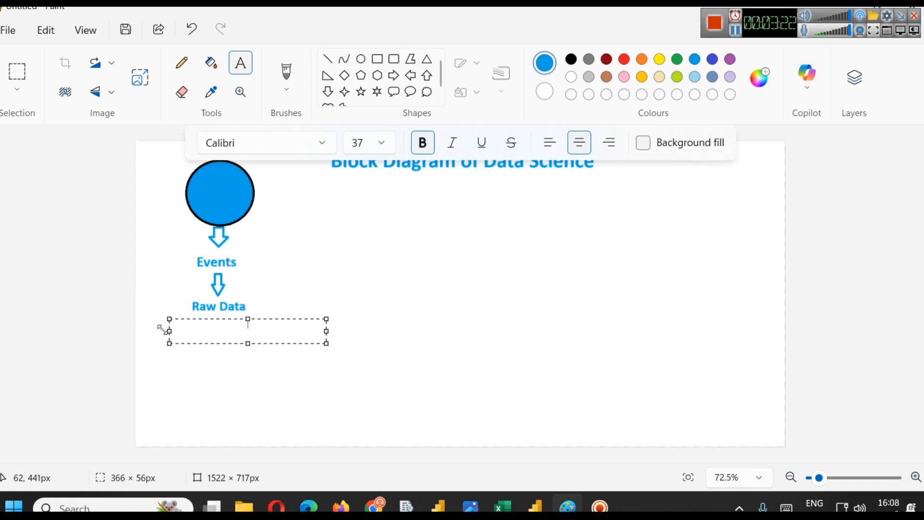
text(Unstruc)
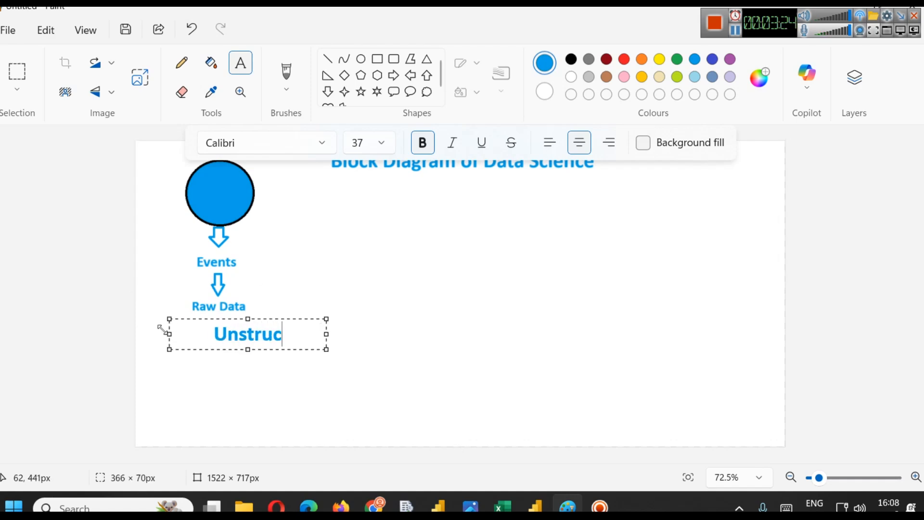
text(tured)
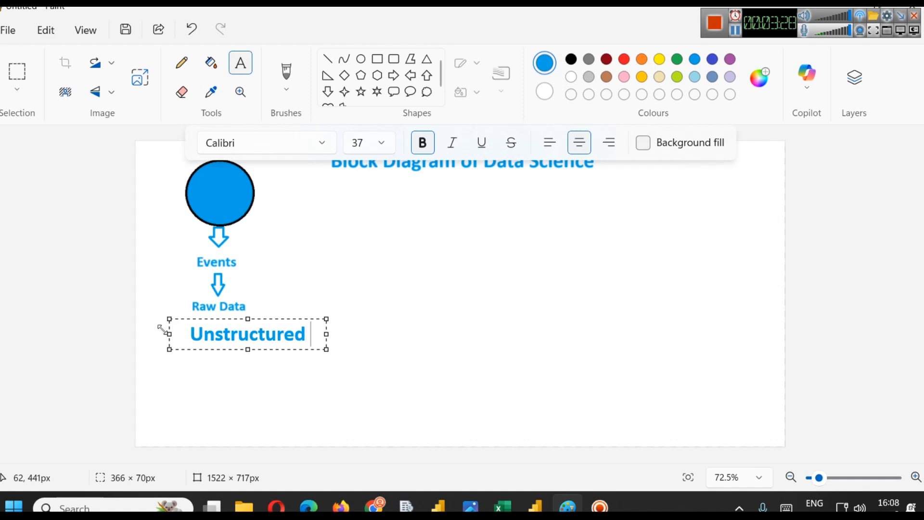
double_click(213, 336)
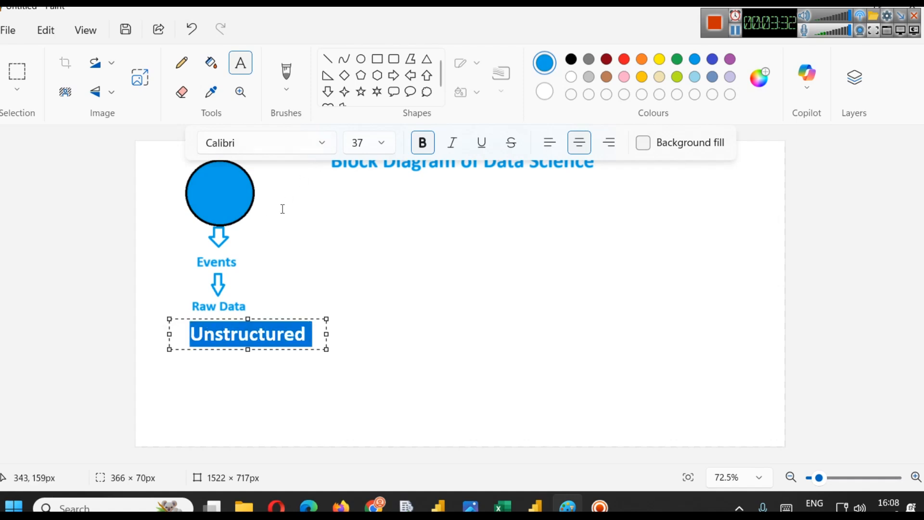
key(ctrl+shift+comma)
key(ctrl+shift+comma)
key(ctrl+shift+comma)
key(ctrl+shift+comma)
key(ctrl+shift+comma)
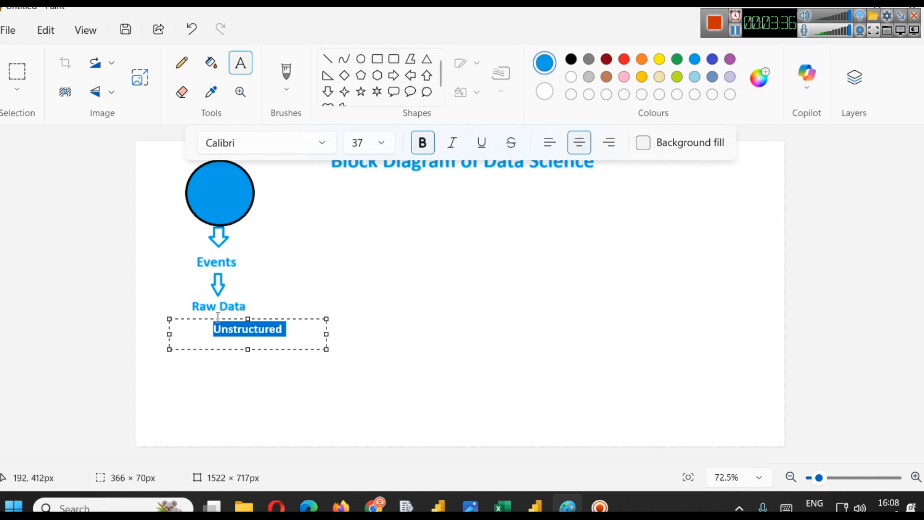
drag(222, 320, 202, 314)
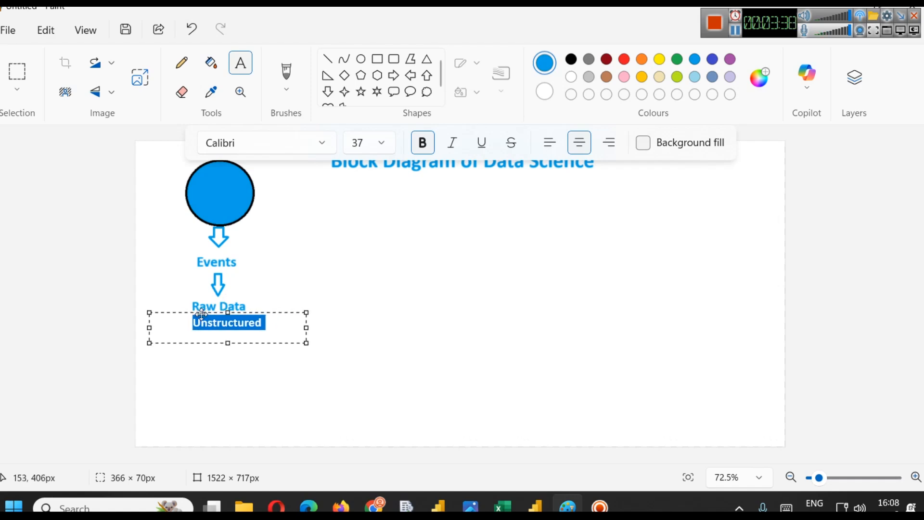
- Enclose the 'Unstructured' label in parentheses and commit the text
click(194, 325)
text(()
key(Right)
key(Right)
key(Right)
key(Right)
key(Right)
key(Right)
key(Right)
key(Right)
key(Right)
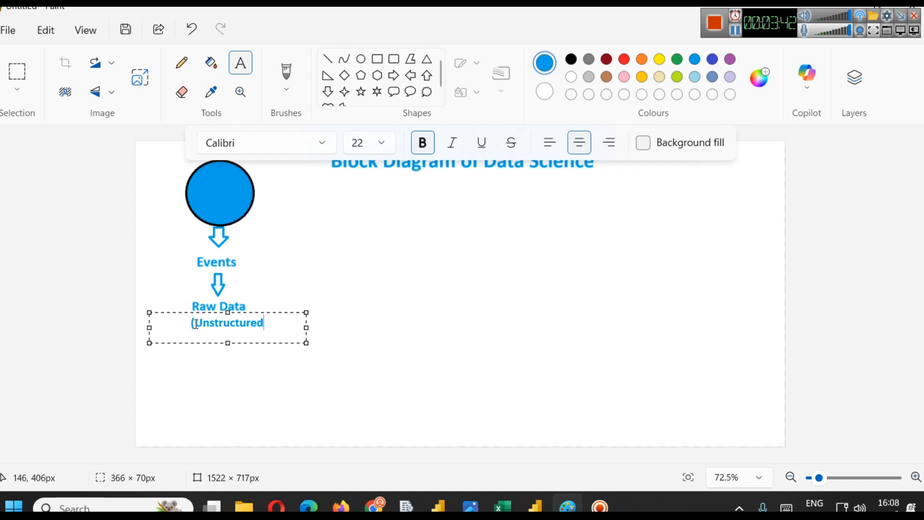
text())
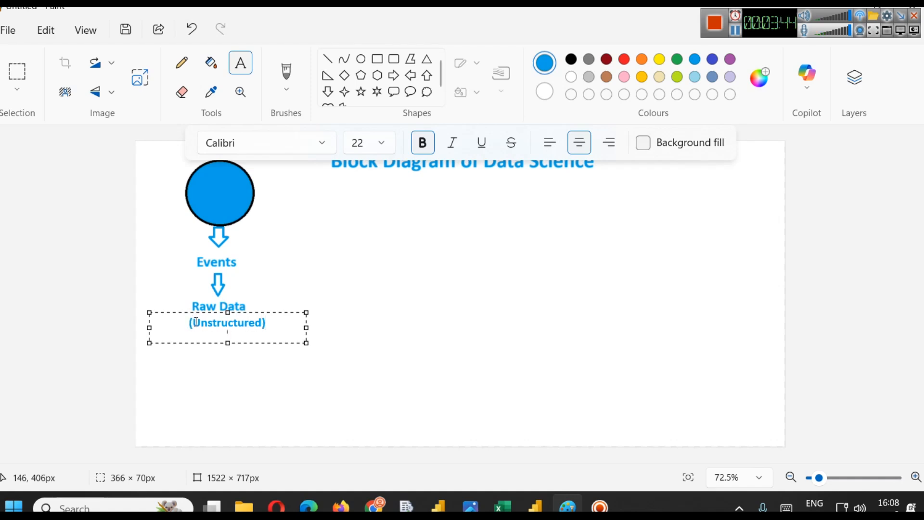
click(323, 293)
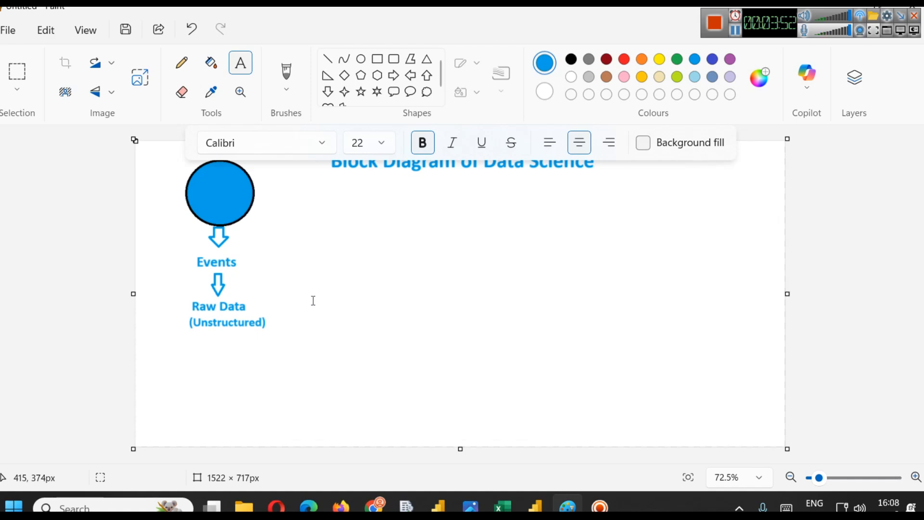
- Draw another down arrow below the '(Unstructured)' label
click(327, 92)
drag(210, 330, 225, 350)
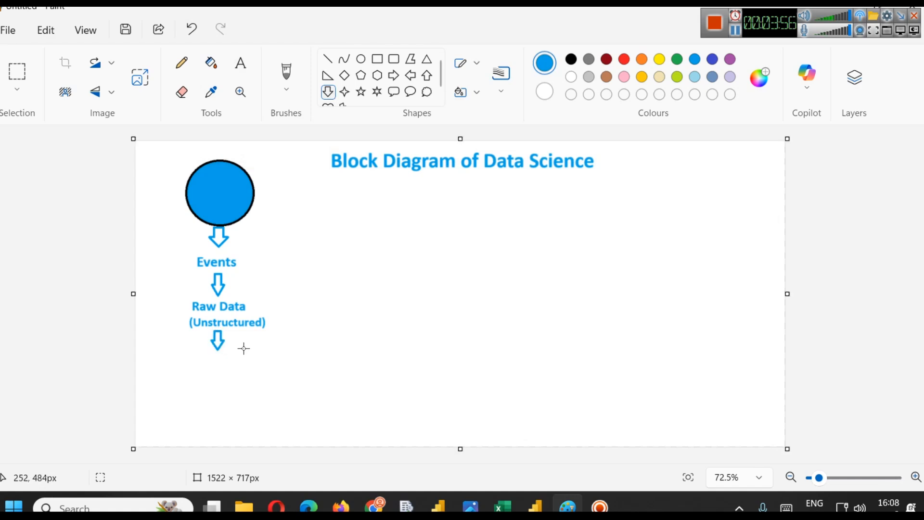
- Add the label 'Structured Data' below the third arrow, reduce its font size to 22 and centre it under the arrow
click(241, 62)
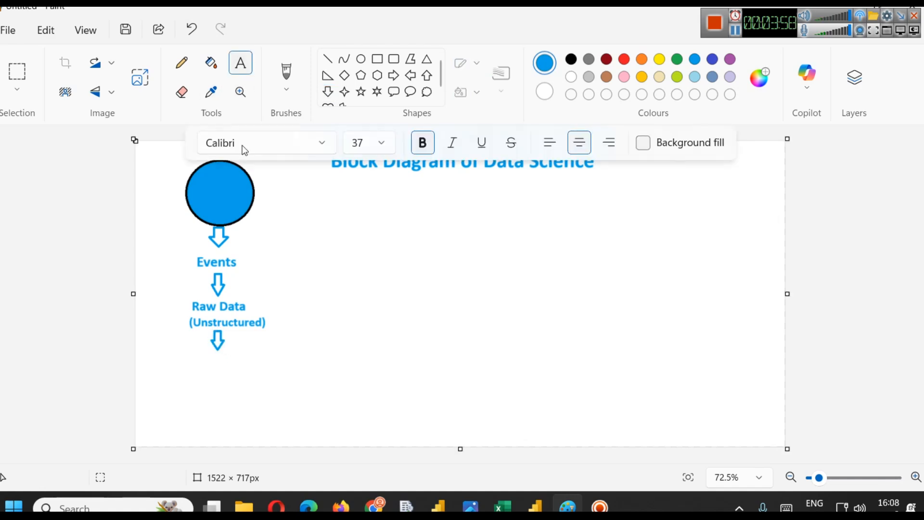
click(177, 359)
text(Struc)
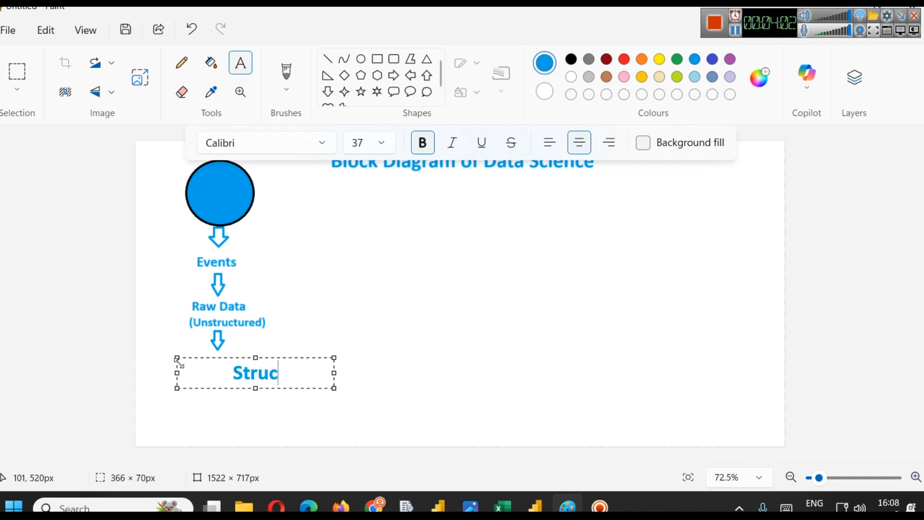
text(tured Data)
key(ctrl+a)
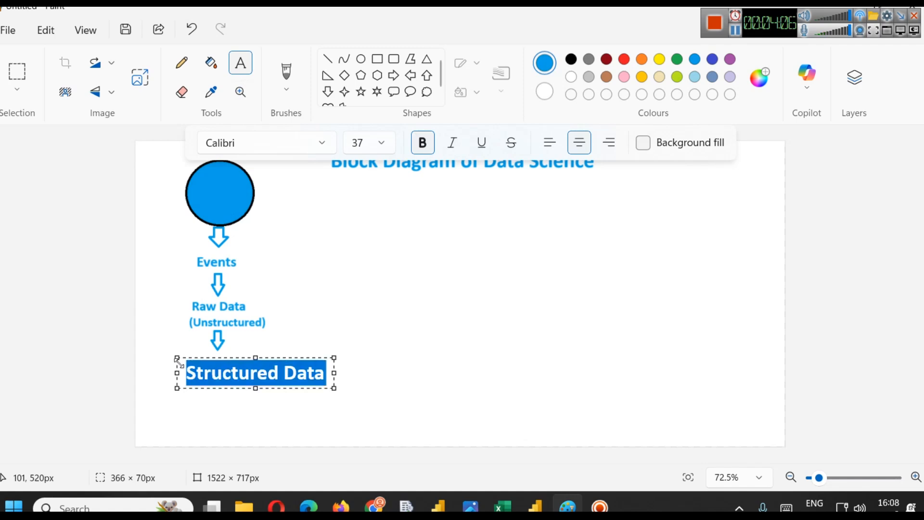
key(ctrl+shift+comma)
key(ctrl+shift+comma)
key(ctrl+shift+comma)
key(ctrl+shift+comma)
key(ctrl+shift+comma)
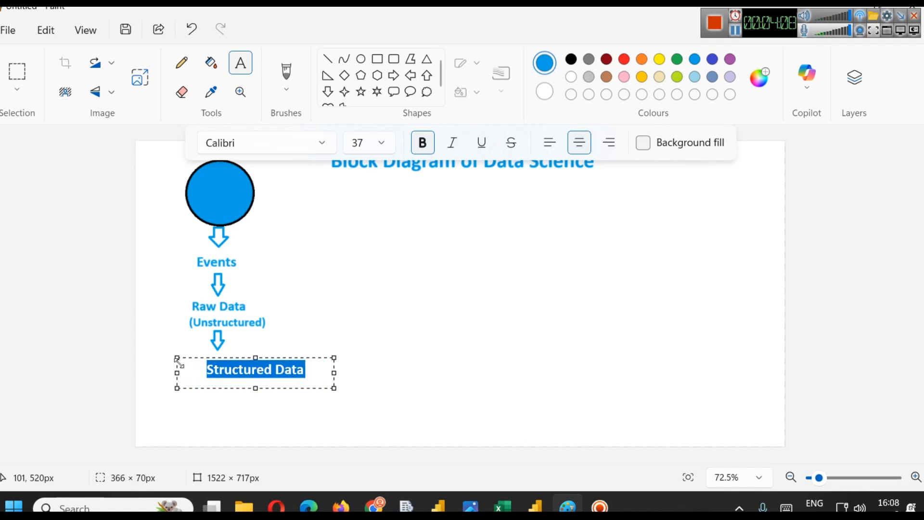
drag(233, 359, 205, 355)
click(237, 364)
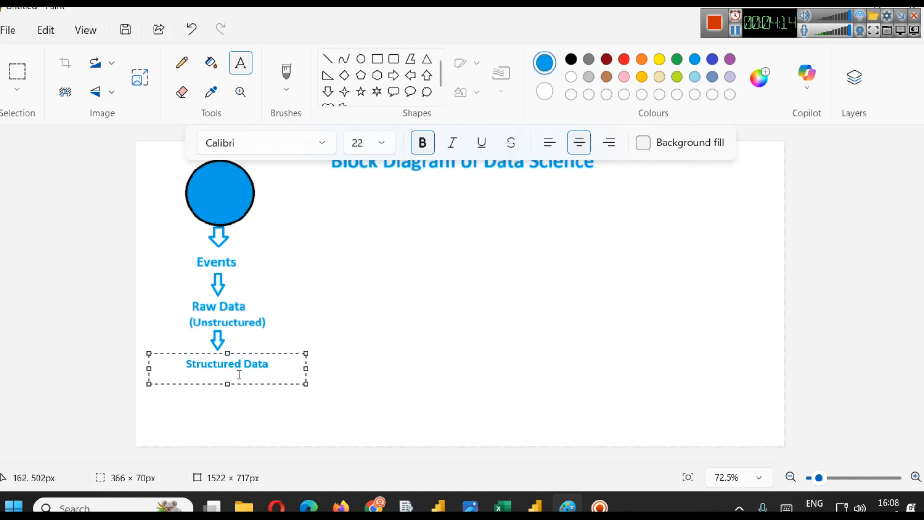
click(391, 348)
- Switch to Power BI Desktop and examine the columns of the financials table in Data view
mouse_move(544, 501)
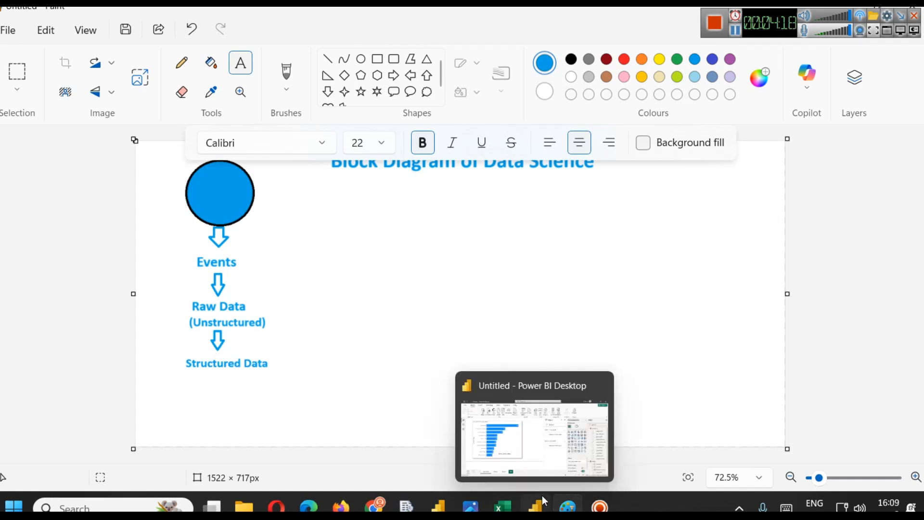
mouse_move(447, 493)
click(481, 433)
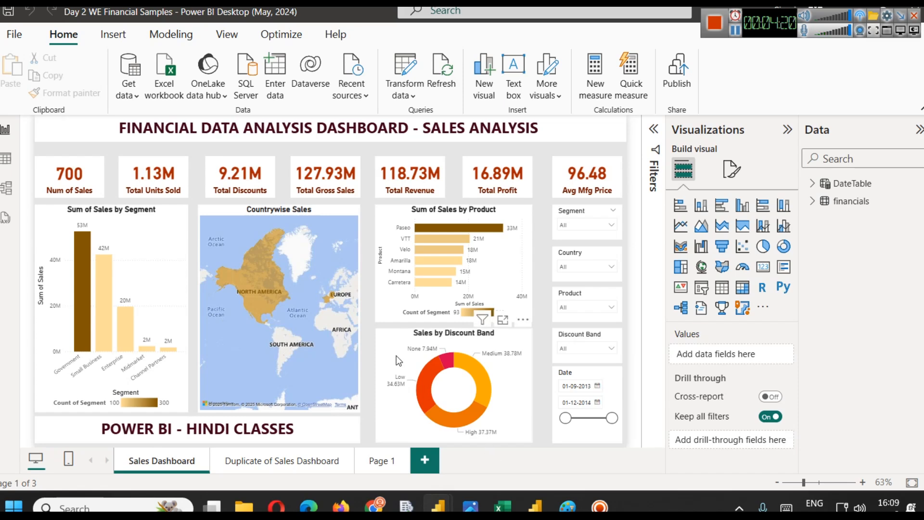
click(5, 157)
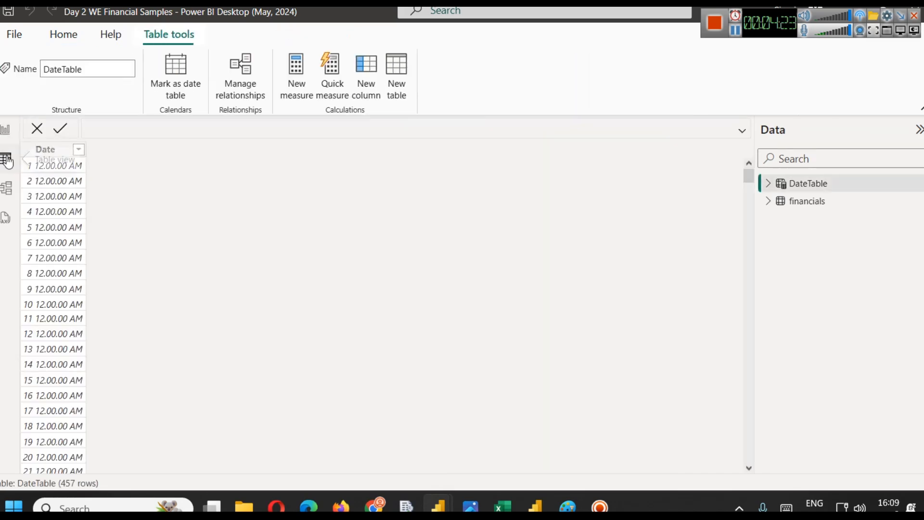
click(809, 204)
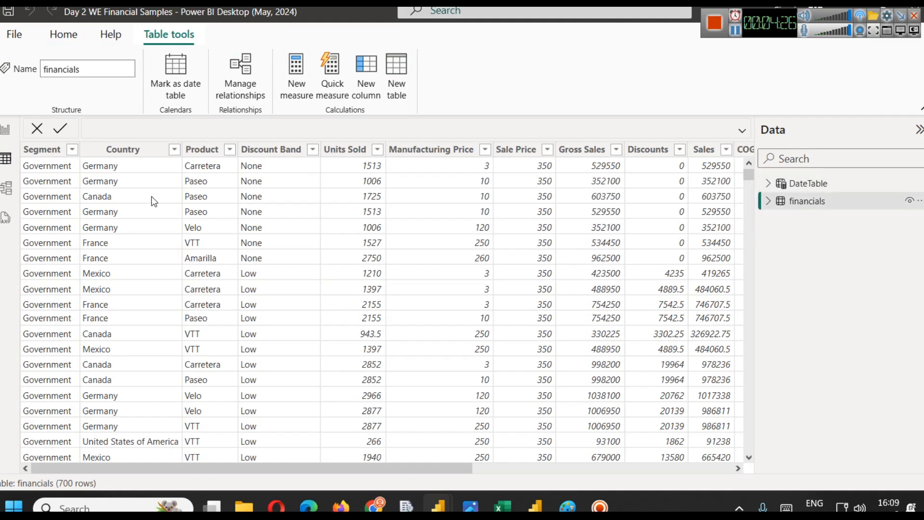
click(43, 151)
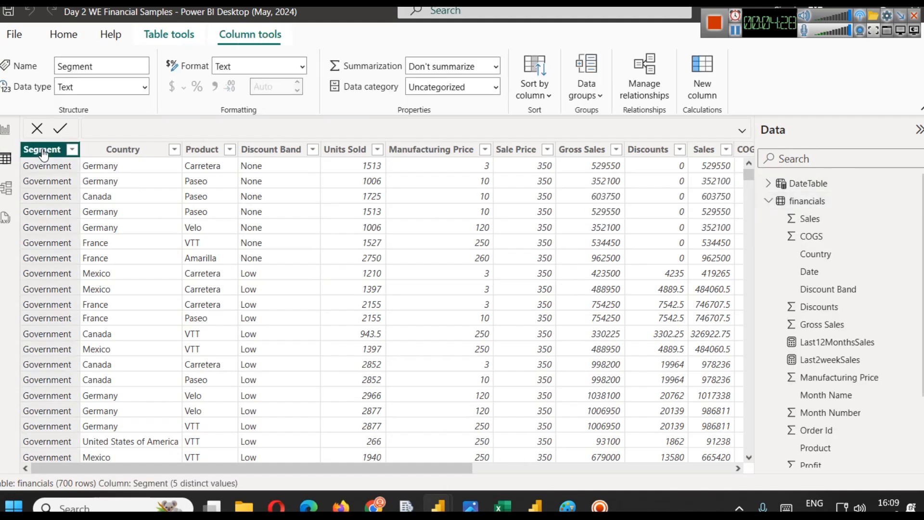
click(121, 152)
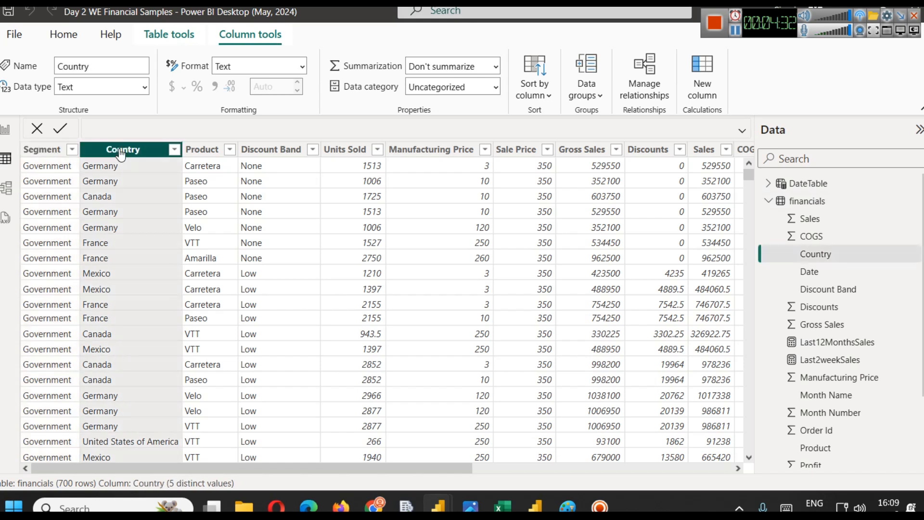
click(202, 153)
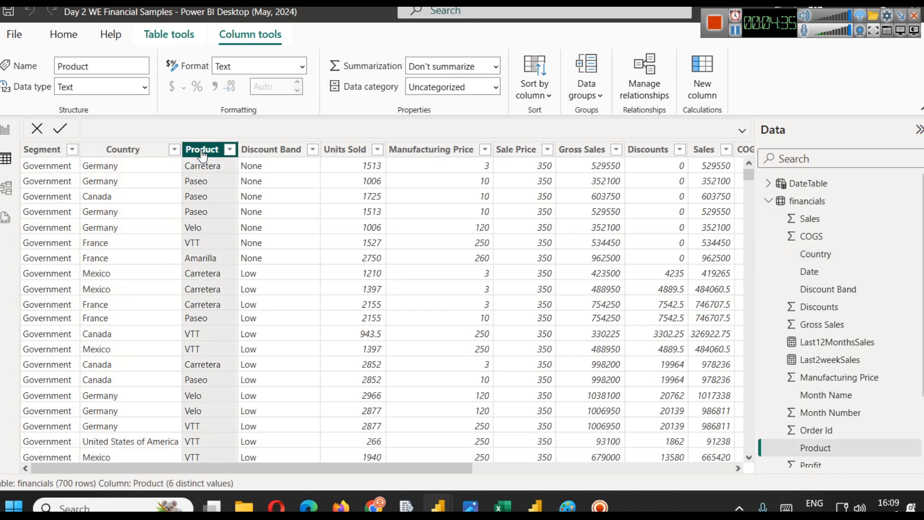
click(261, 154)
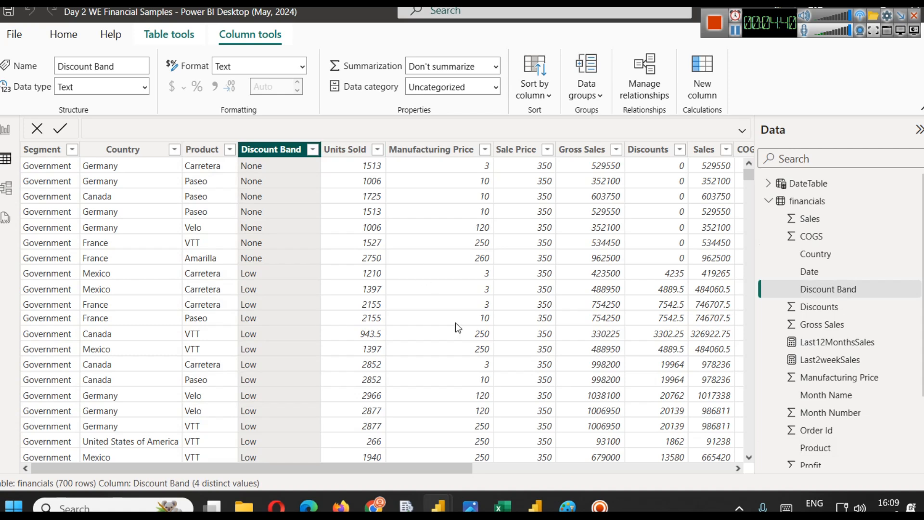
click(568, 471)
drag(569, 471, 304, 427)
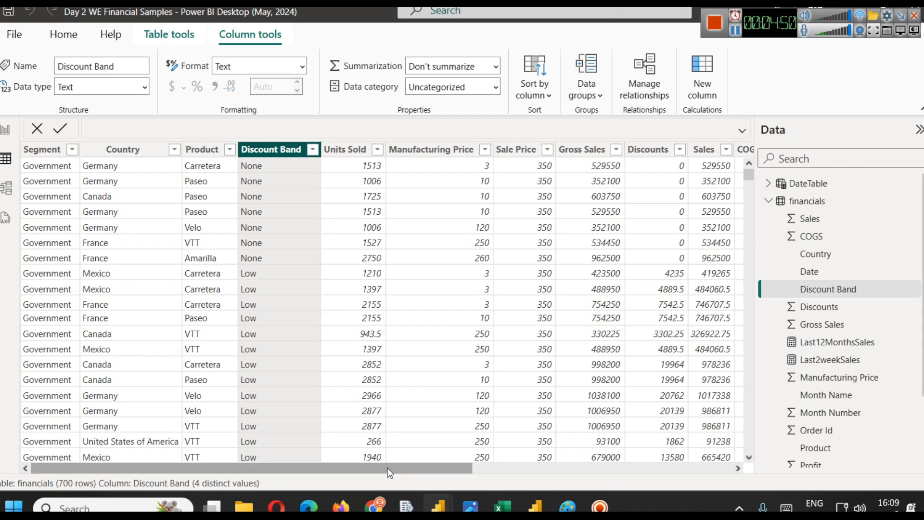
click(35, 171)
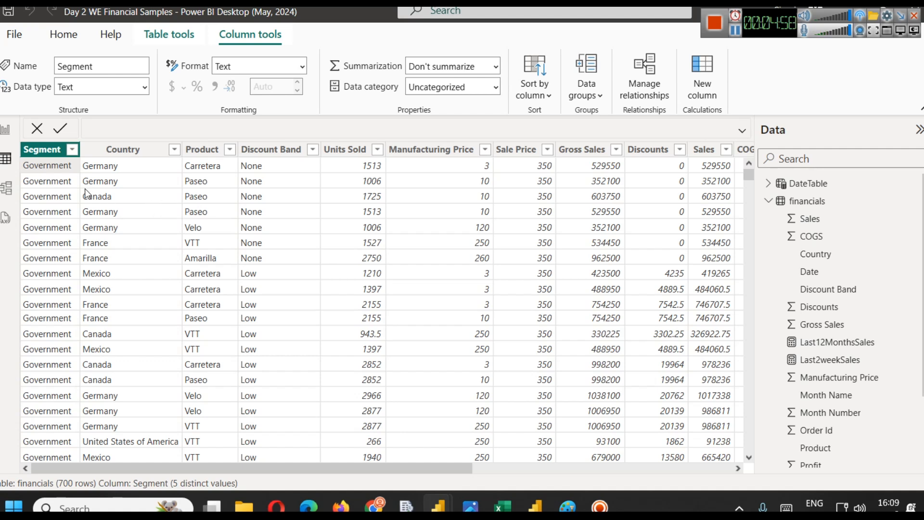
- Switch to the WE-Dash folder in File Explorer and open SalesData_2Years.xlsx
mouse_move(231, 506)
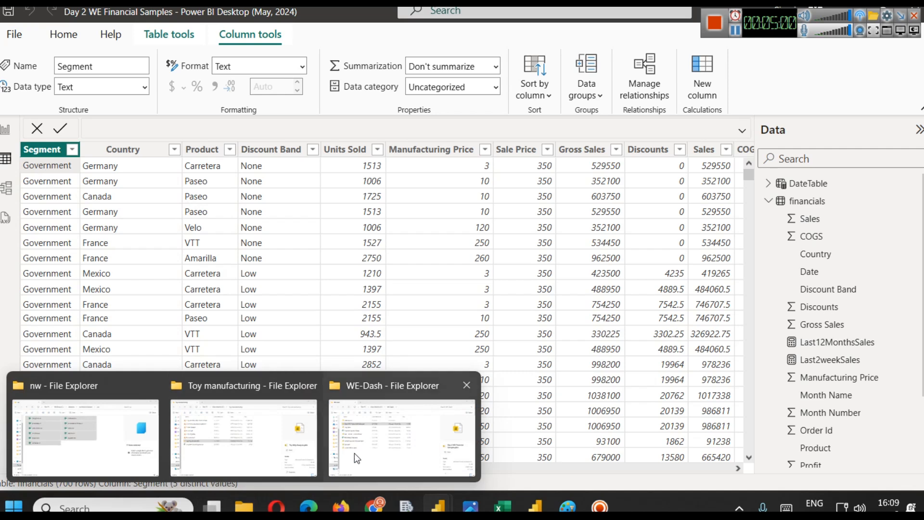
click(375, 424)
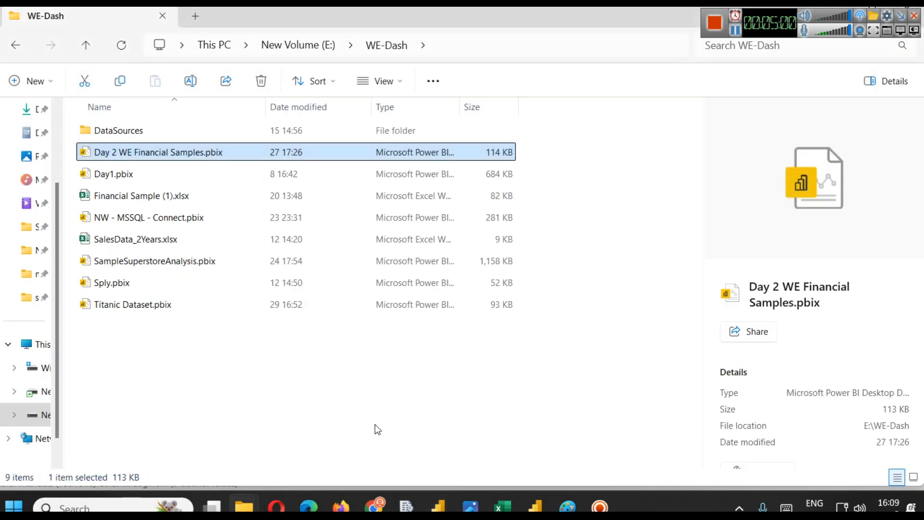
click(136, 246)
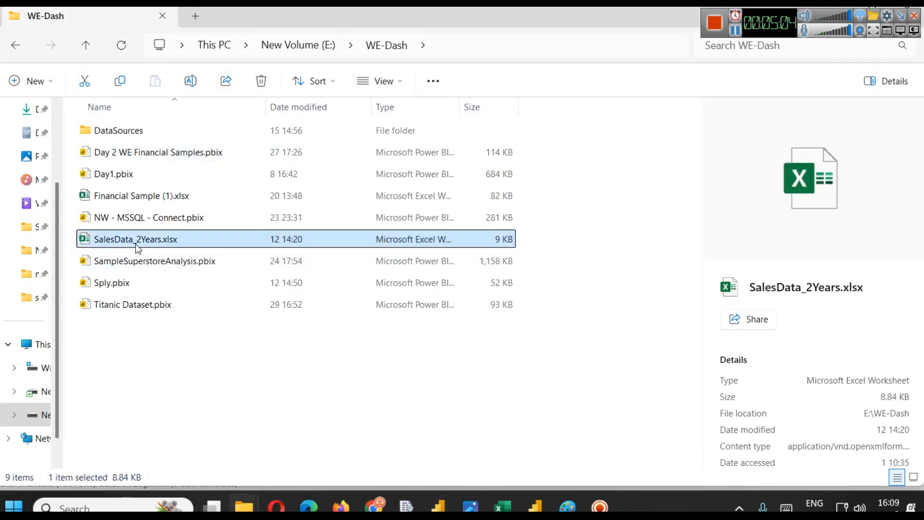
double_click(137, 246)
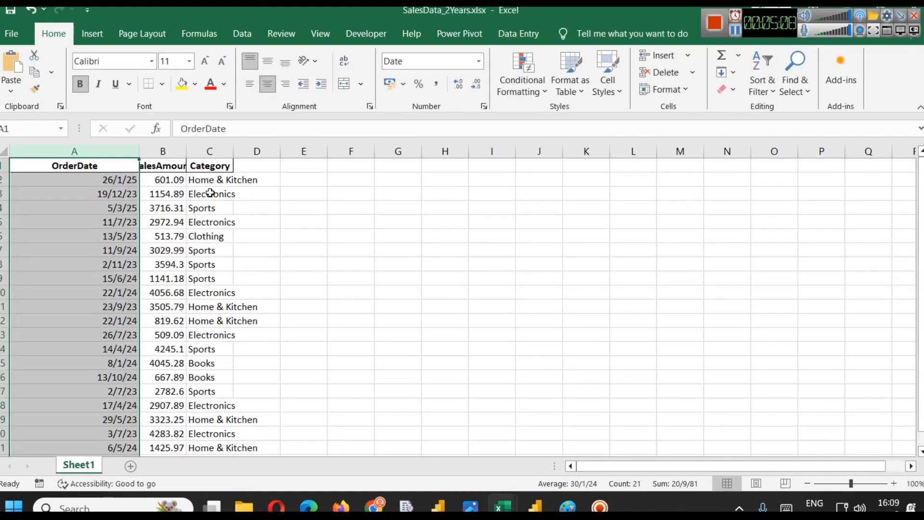
- Widen the SalesAmount and Category columns to fit, then close the workbook
double_click(186, 151)
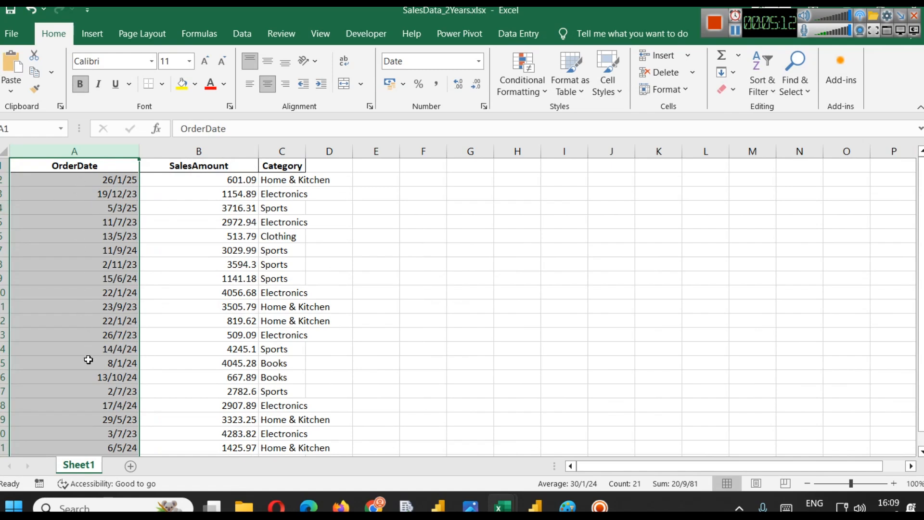
click(197, 150)
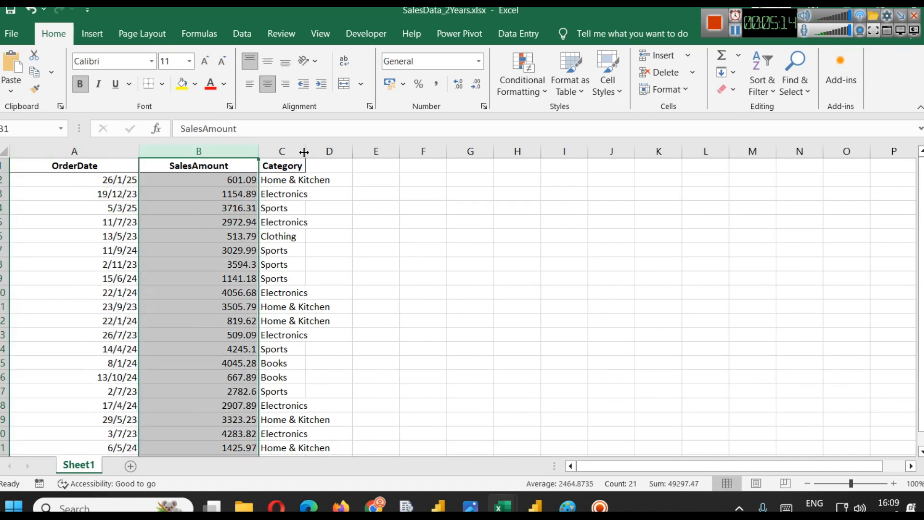
drag(304, 152, 351, 154)
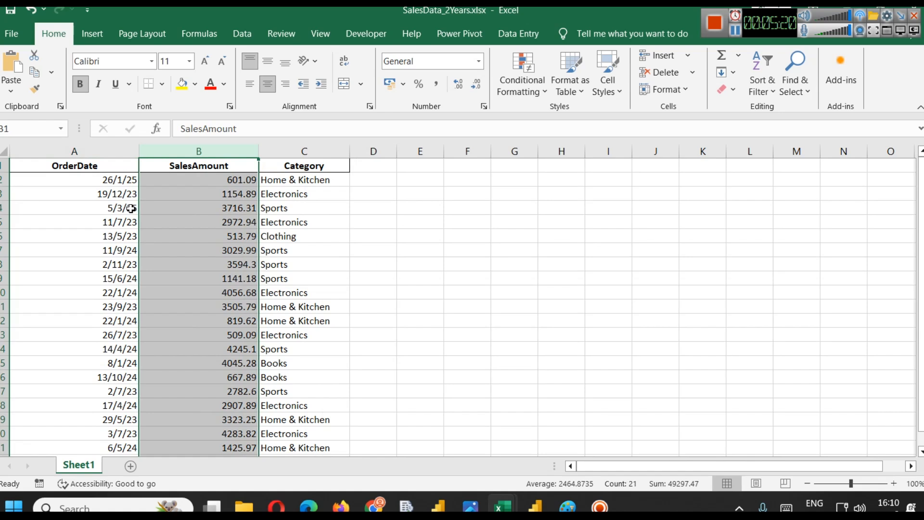
mouse_move(923, 262)
mouse_down()
mouse_move(923, 283)
mouse_move(922, 262)
mouse_up()
click(907, 10)
- Return to Paint and extend the canvas leftward to 1719 × 717 px
click(492, 268)
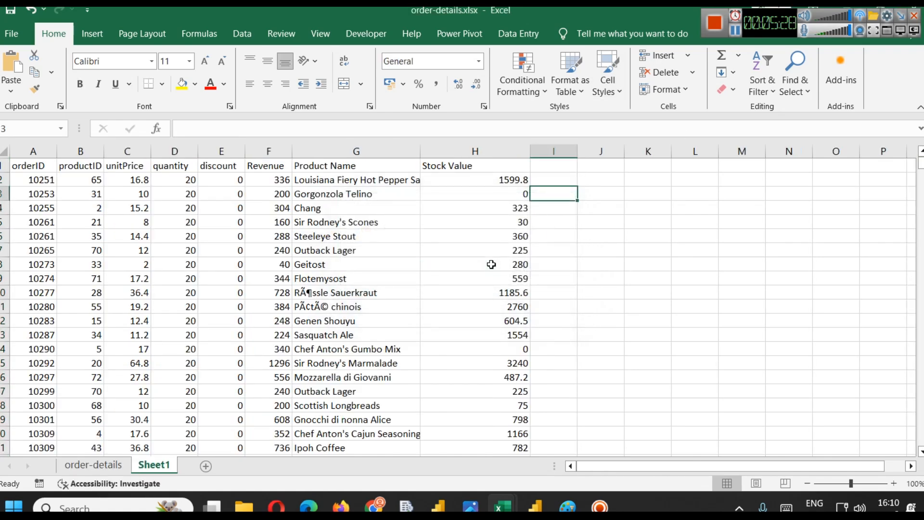
click(567, 506)
drag(130, 295, 61, 295)
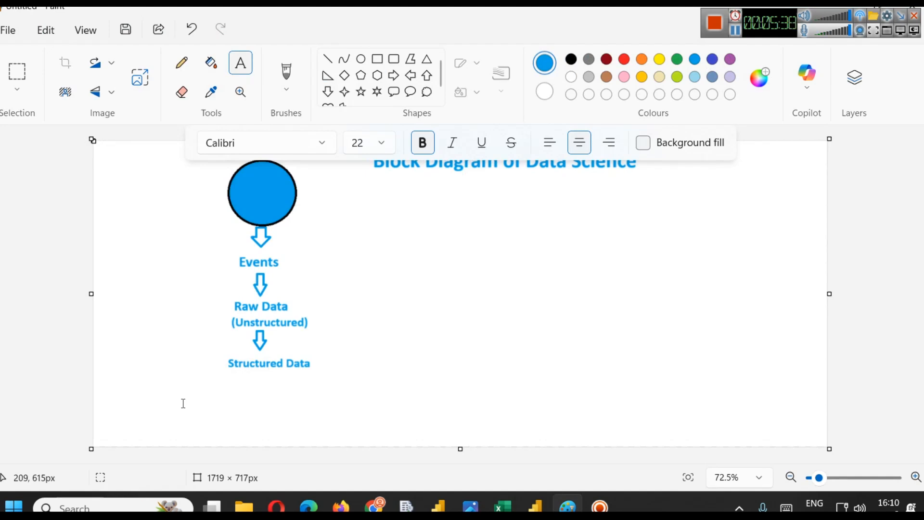
- Add a two-line text label 'Excel File' and 'CSV' to the left of the Events label
click(95, 243)
text(Excel File)
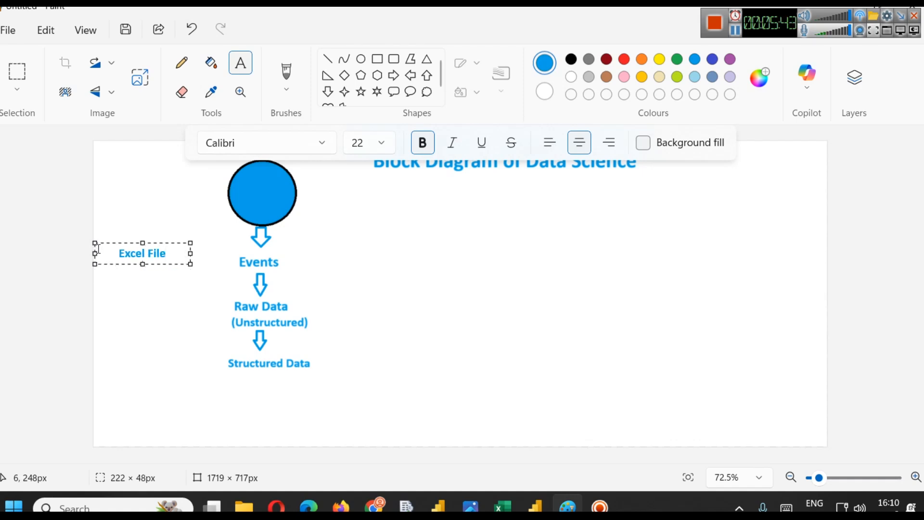
key(Return)
text(CSV)
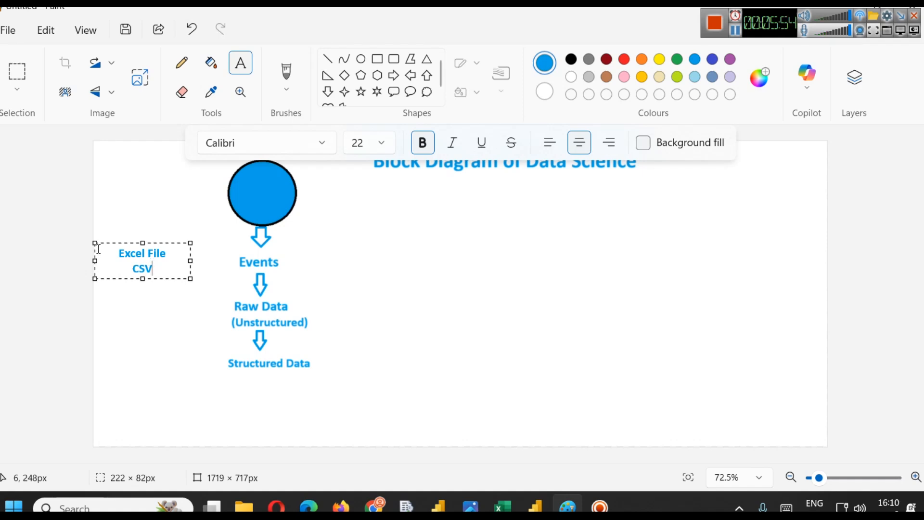
- Open customers.csv from the Northwind dataset folder in Notepad
mouse_move(254, 500)
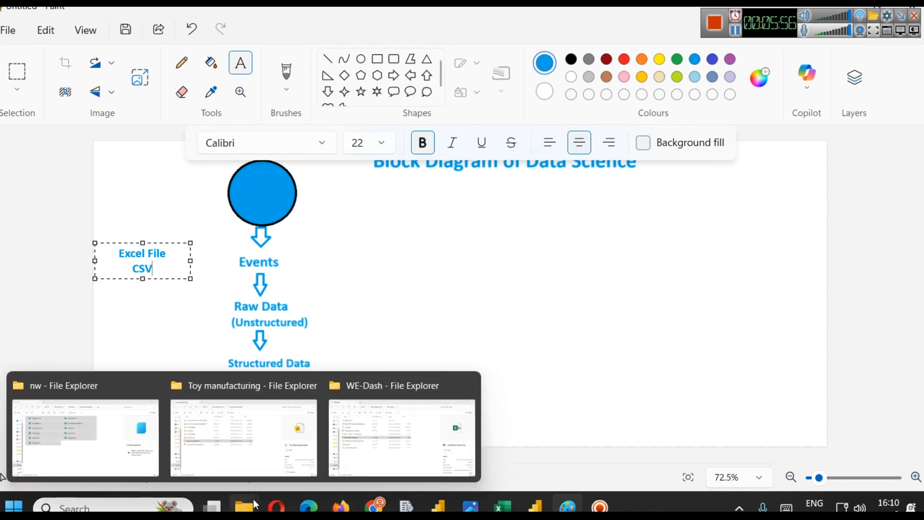
click(155, 464)
click(177, 341)
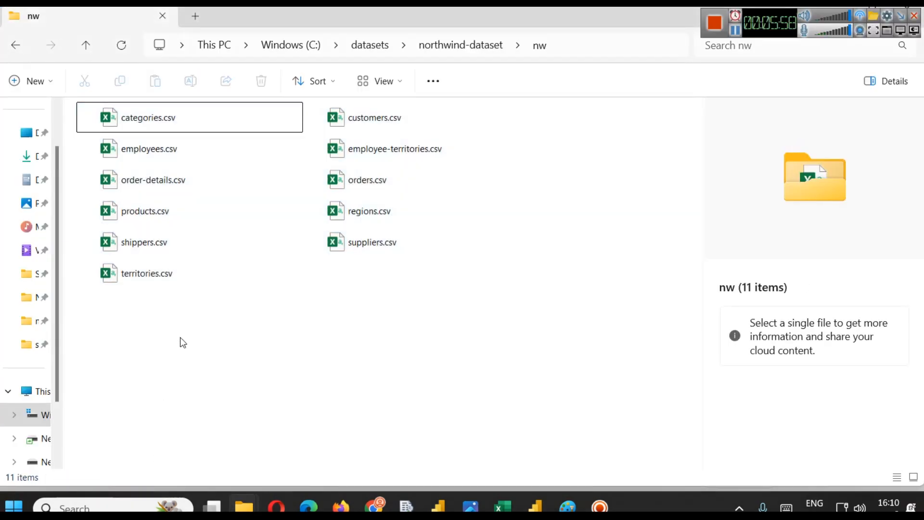
click(343, 123)
right_click(342, 124)
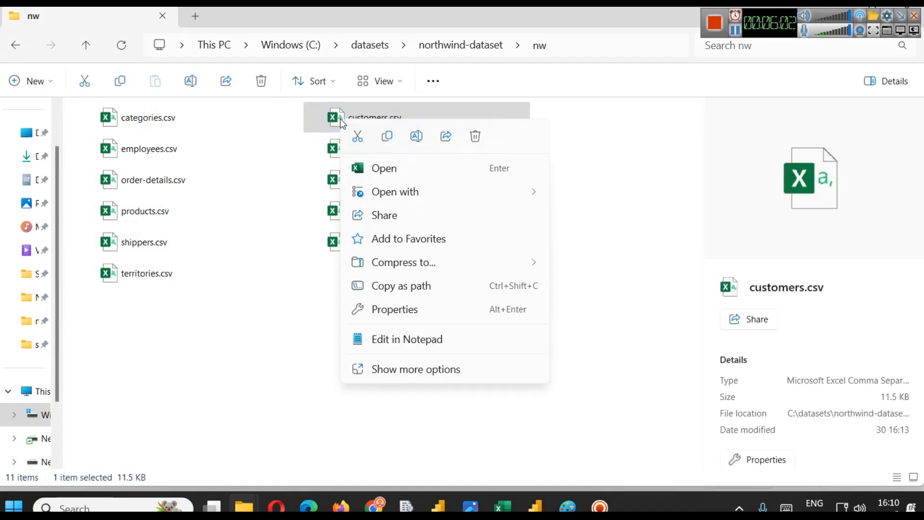
click(400, 340)
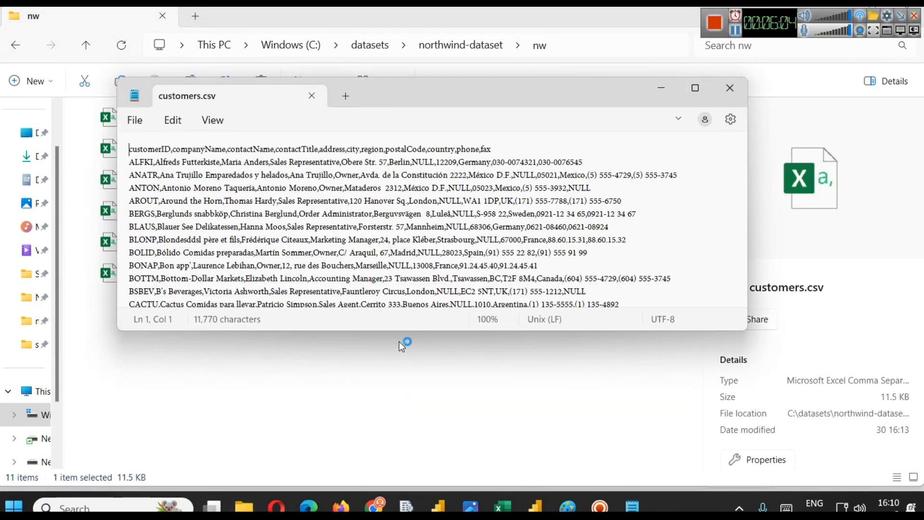
- Maximize and zoom the customers.csv text and highlight its header row and the first record's fields
click(699, 91)
ctrl+scroll(535, 245, up, 6)
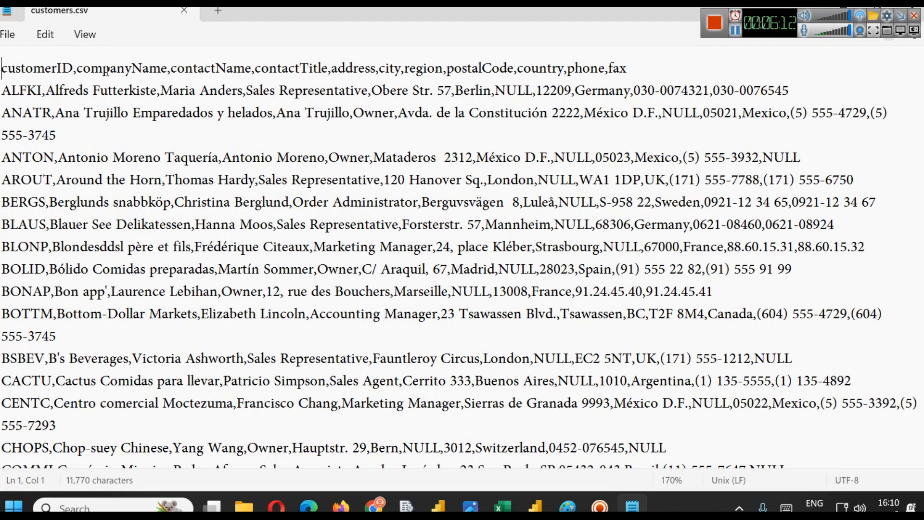
drag(636, 71, 14, 73)
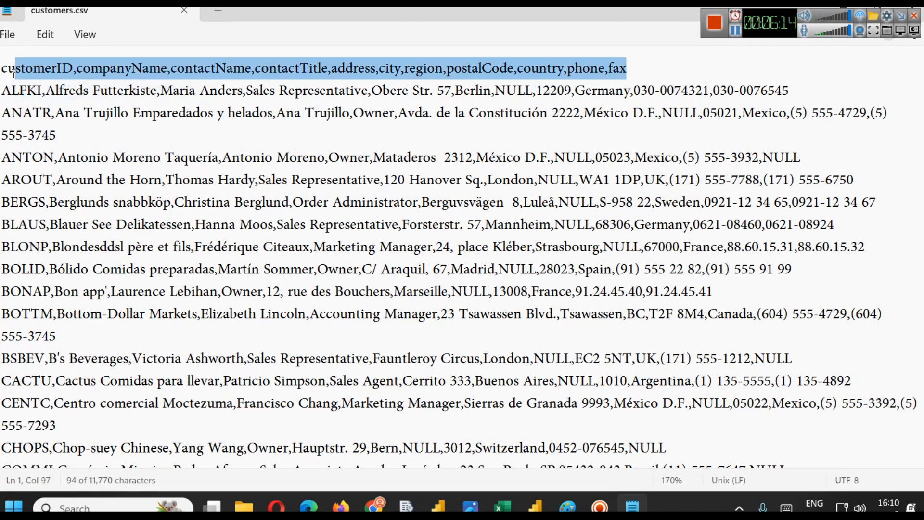
click(76, 70)
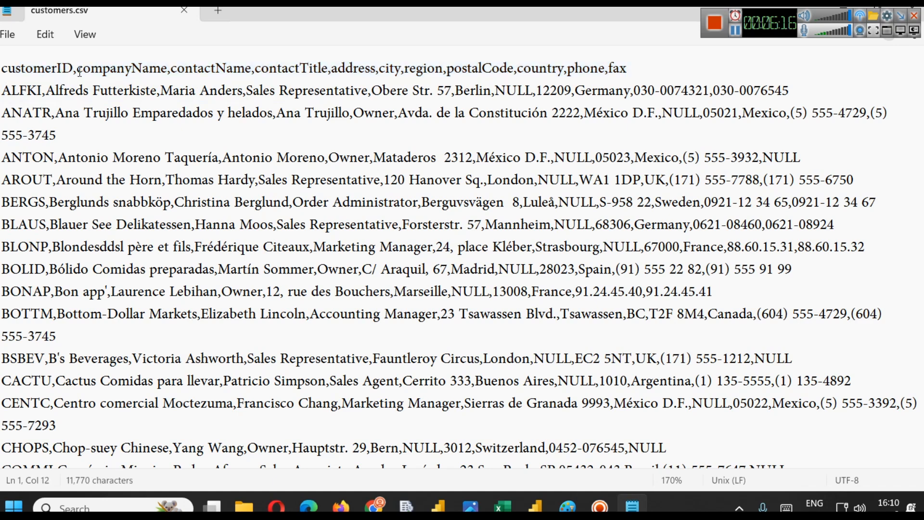
click(168, 71)
drag(210, 91, 288, 92)
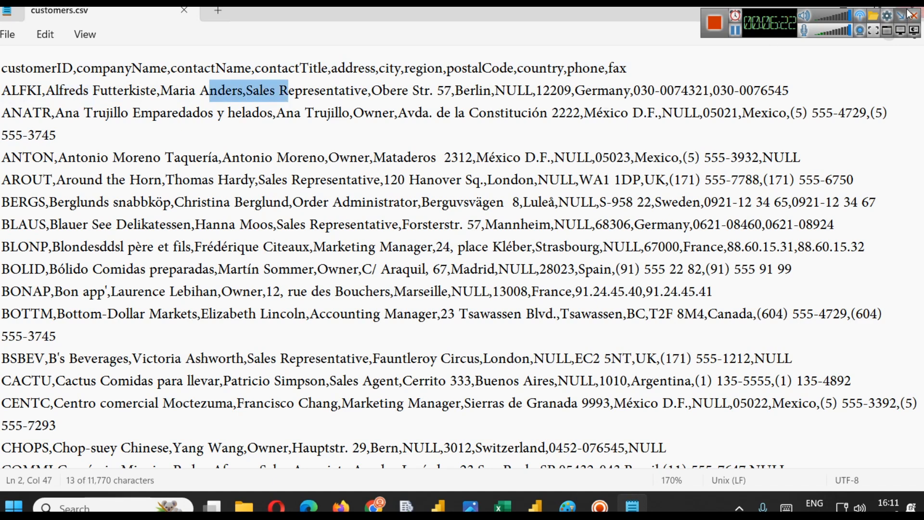
- Close the customers.csv text view and open customers.csv in Excel instead
double_click(617, 9)
click(886, 56)
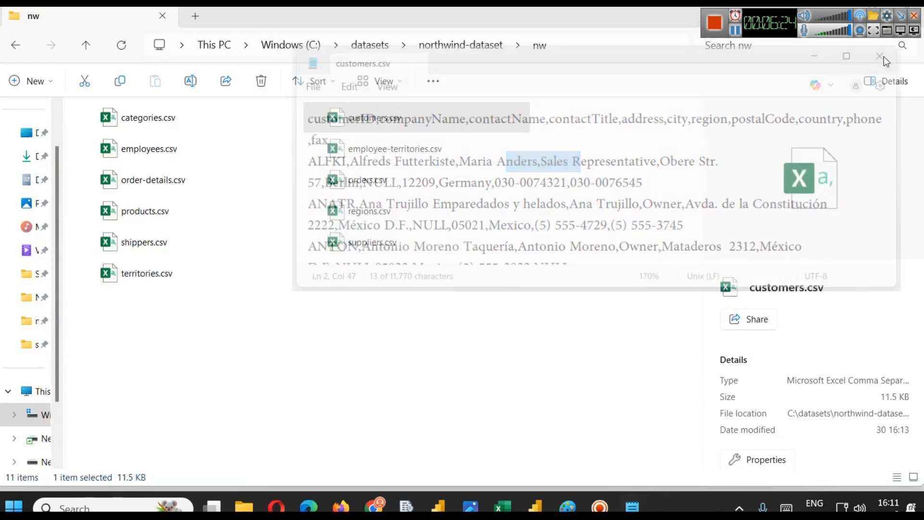
double_click(385, 114)
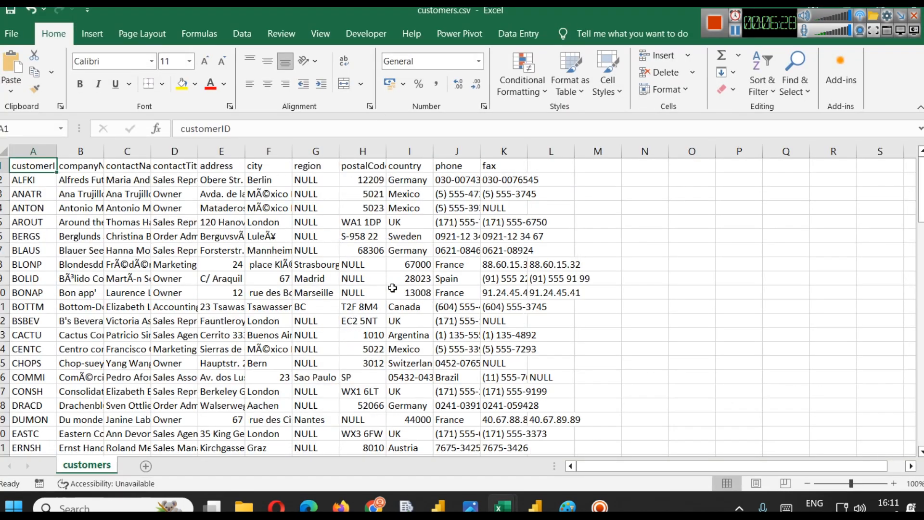
- Widen the phone and postalCode columns to show their full contents, then close the workbook
double_click(481, 151)
drag(433, 151, 484, 149)
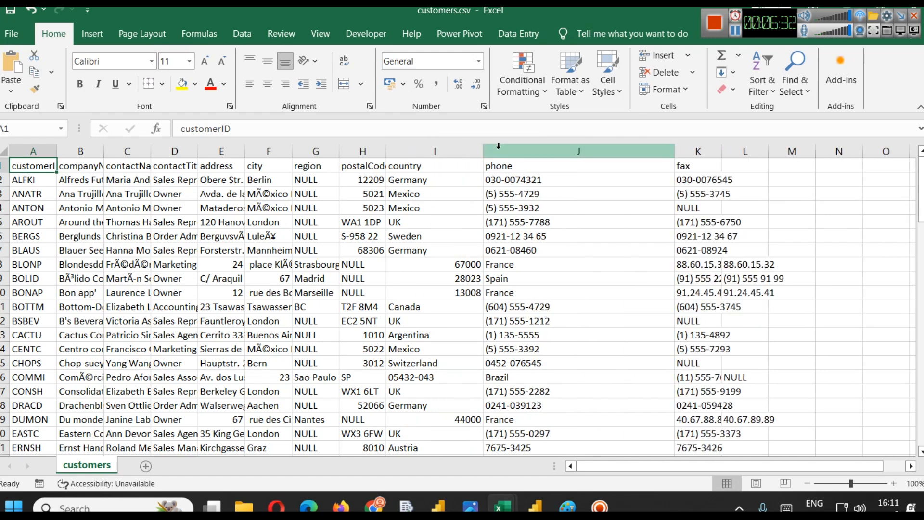
drag(386, 150, 524, 149)
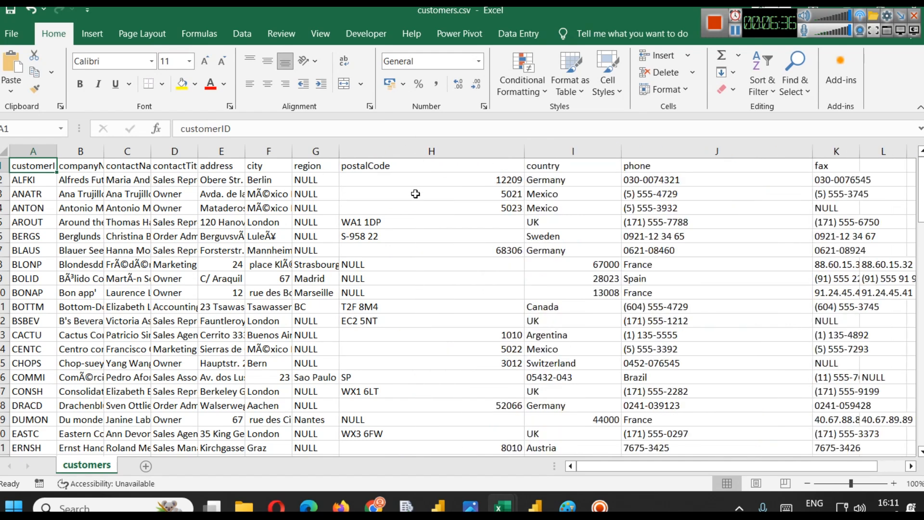
click(735, 31)
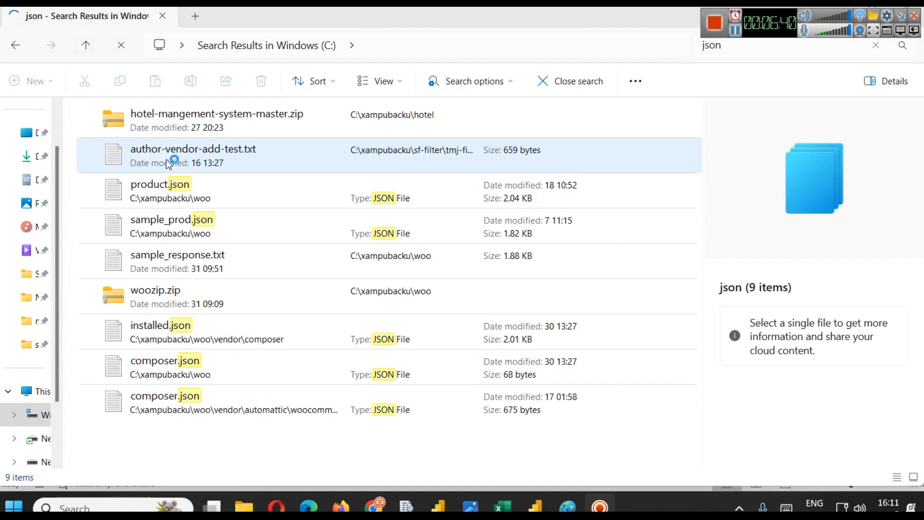
- Browse the json file search results and open sample_response.txt to view its contents
click(168, 192)
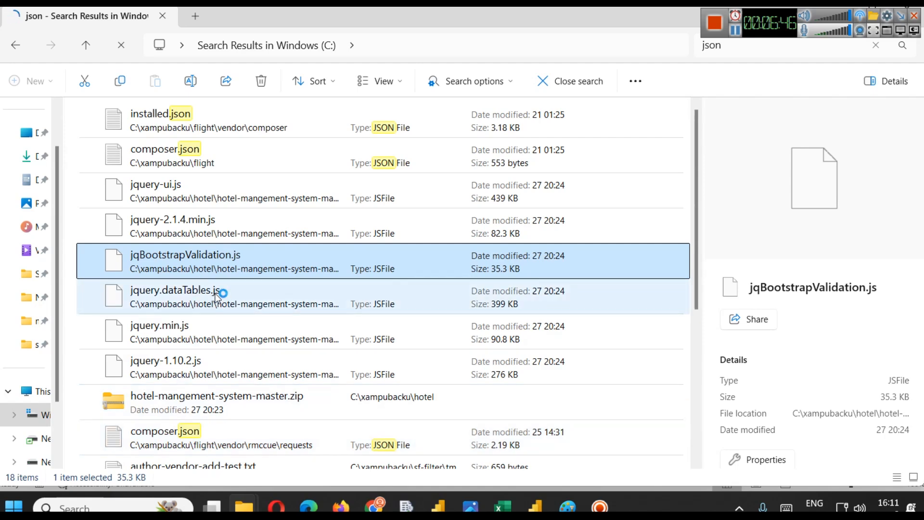
scroll(216, 294, down, 5)
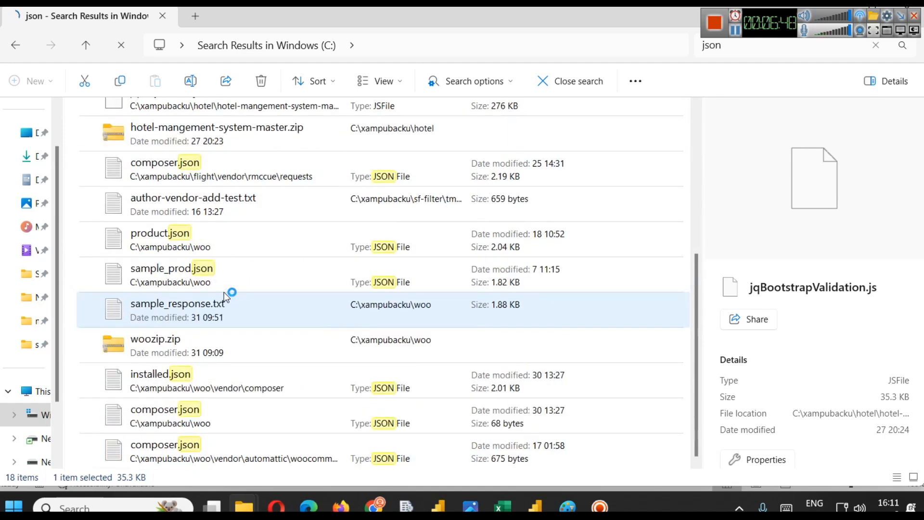
scroll(226, 301, up, 2)
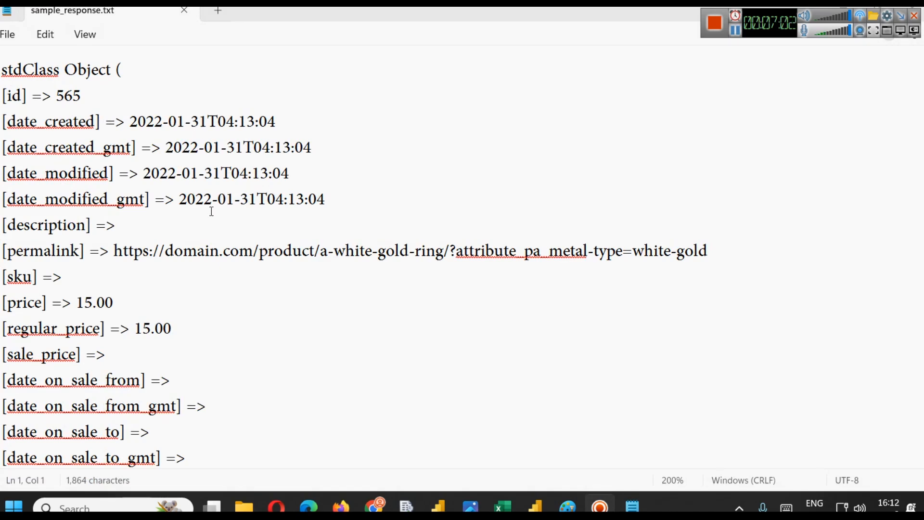
scroll(288, 227, down, 10)
scroll(288, 226, up, 1)
scroll(270, 208, down, 8)
- Open a new Notepad tab and start a JSON object with braces and a "name" key
click(218, 10)
text({})
key(Left)
key(Return)
key(Return)
key(Return)
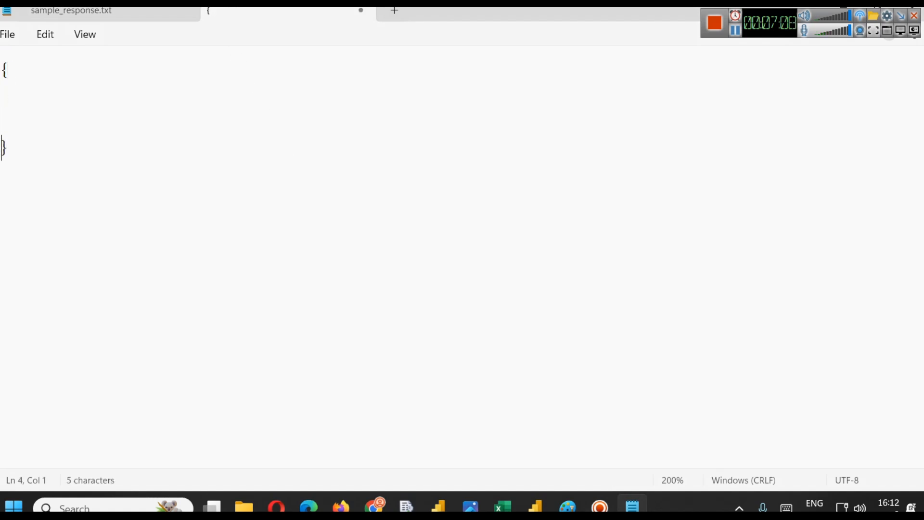
click(65, 81)
click(65, 106)
text("")
key(Left)
text(name)
key(Right)
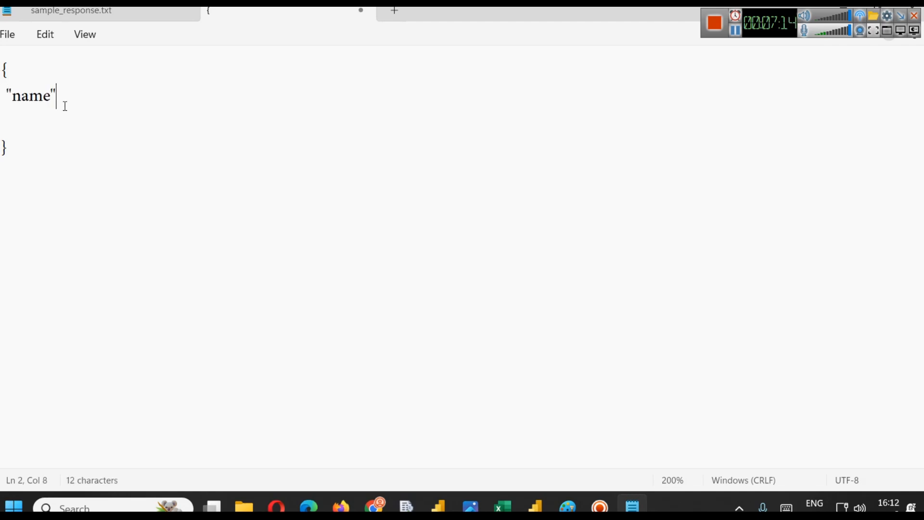
- Rename the key to "names" and begin its array with the value 'mohan'
key(BackSpace)
key(BackSpace)
text(s" : [])
key(Left)
text("")
key(Left)
text(mohan)
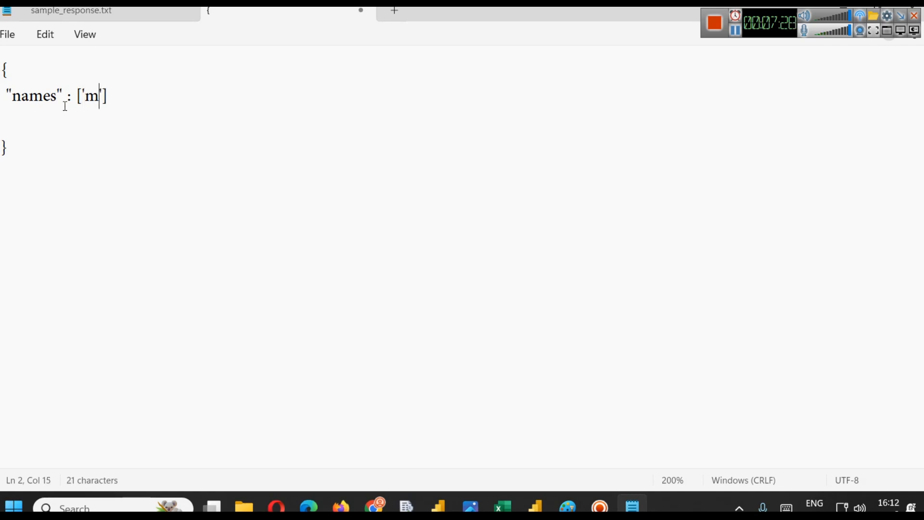
- Add 'sohan', 'geeta' and 'john' to the names array
key(Right)
text(, '')
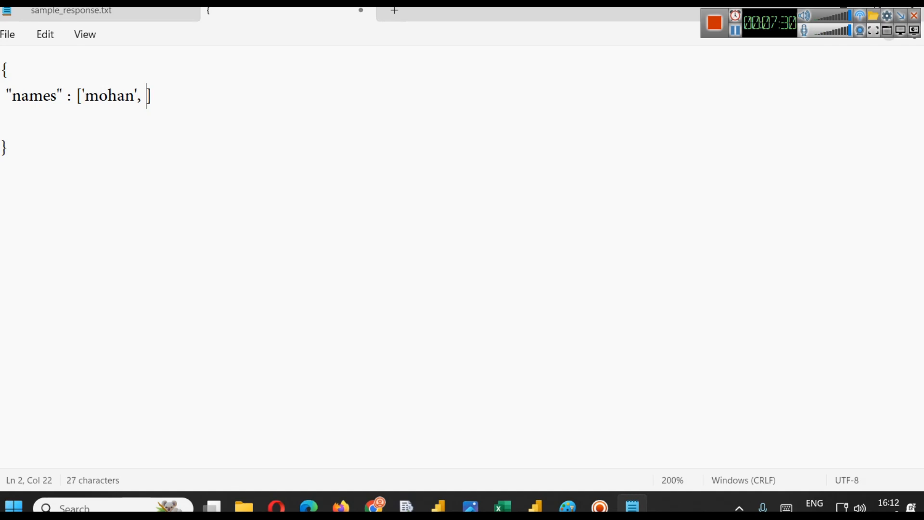
key(Left)
text(sohan)
key(Right)
text(, '')
key(Left)
text(geet)
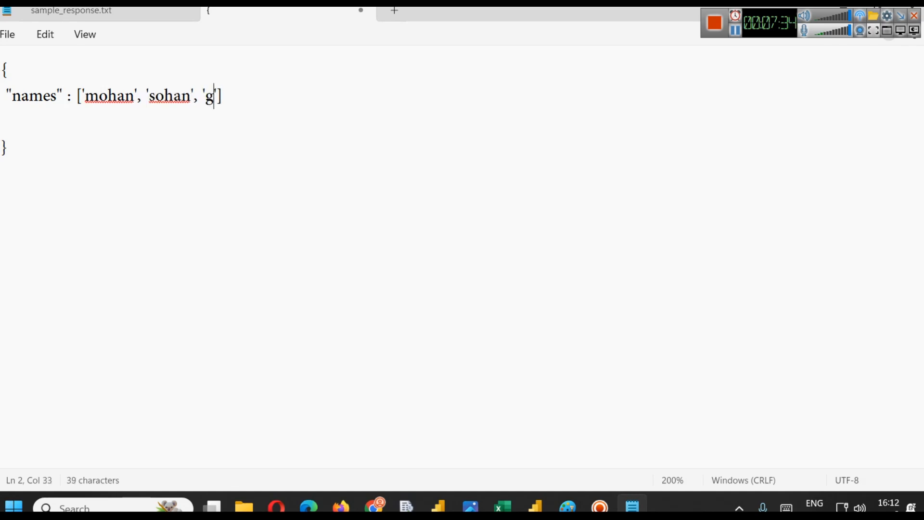
text(a)
key(Right)
text(, '')
key(Left)
text(john)
key(Right)
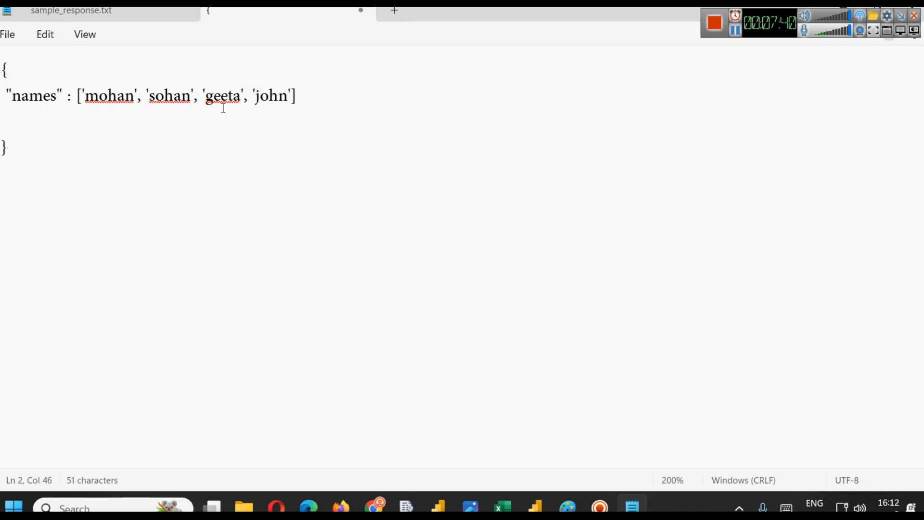
- Add a comma after the names array and start a new quoted key on the next line
click(335, 90)
text(,)
key(Return)
text("")
key(Left)
key(Left)
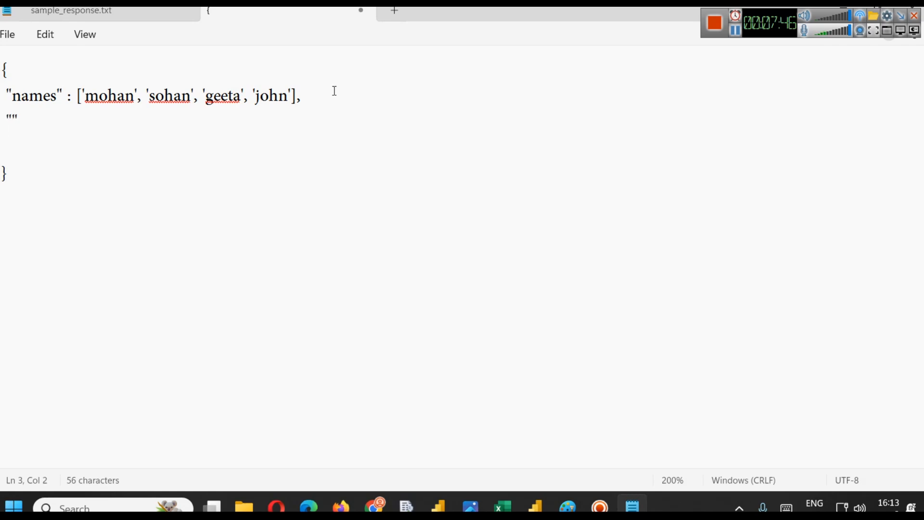
- Highlight the names line and briefly switch to the products workbook and back
drag(2, 92, 304, 98)
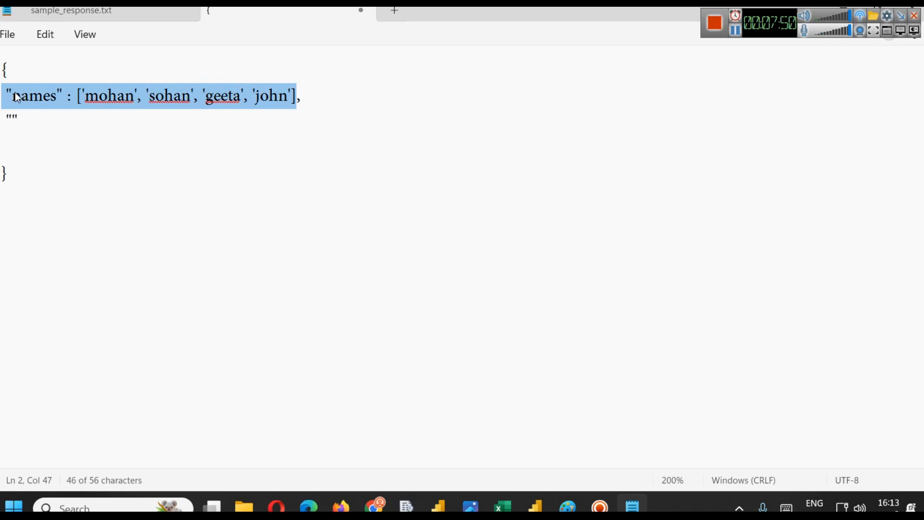
mouse_move(502, 506)
click(569, 441)
click(127, 150)
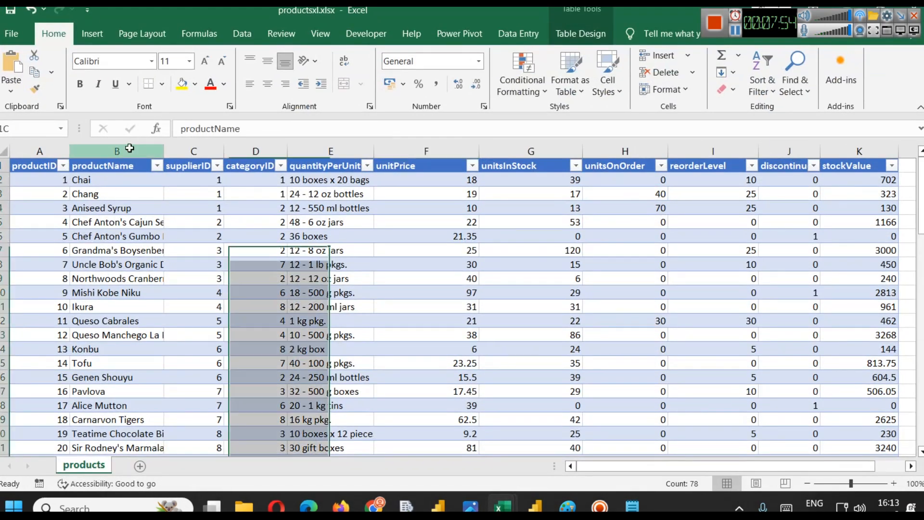
key(alt+Tab)
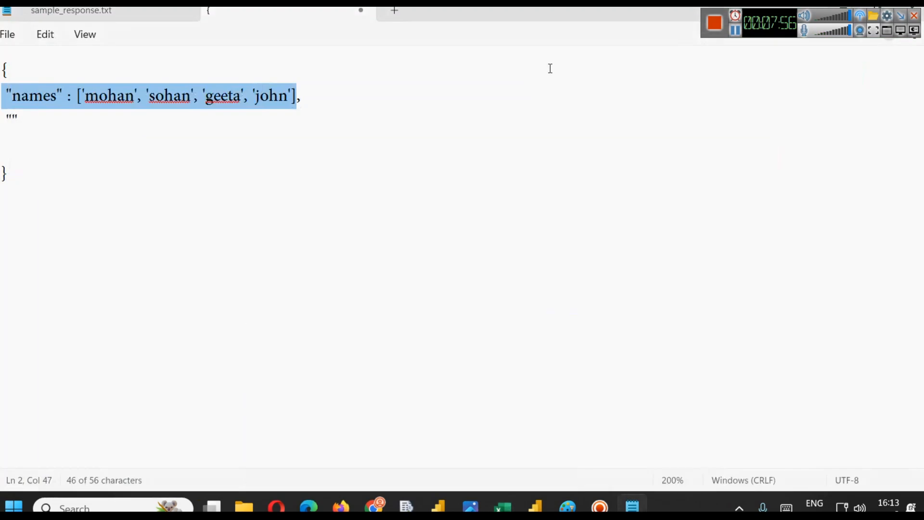
- Add a "marks" key with the array [56, 78, 89, 98]
click(14, 122)
text(marks)
key(Right)
text(: [])
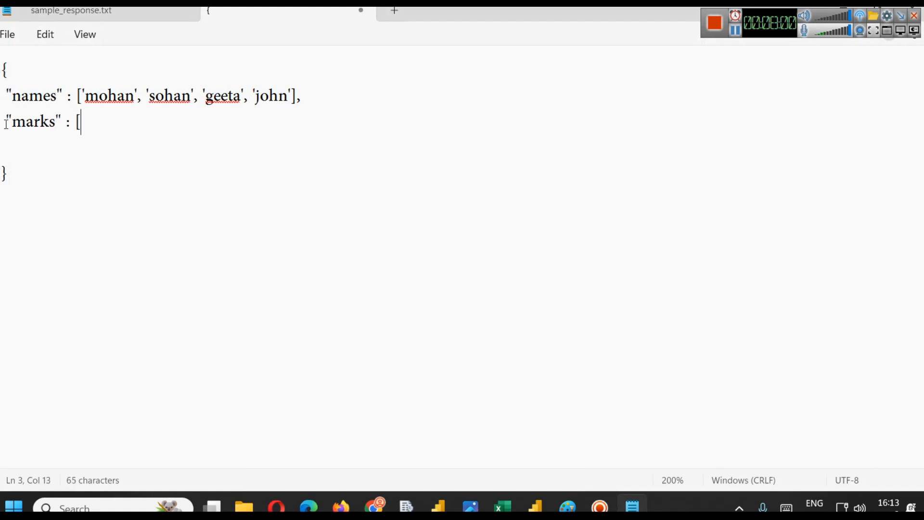
key(Left)
text(56, 78,)
text( 89, 98,)
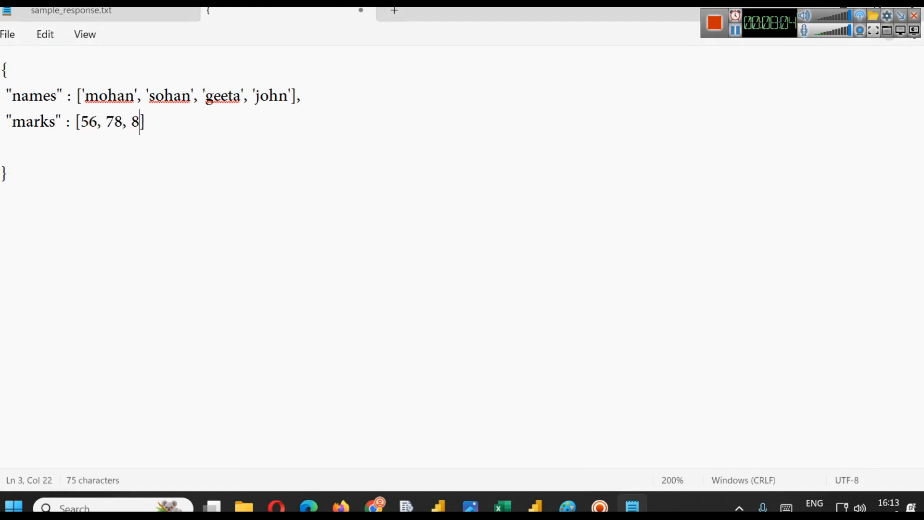
key(BackSpace)
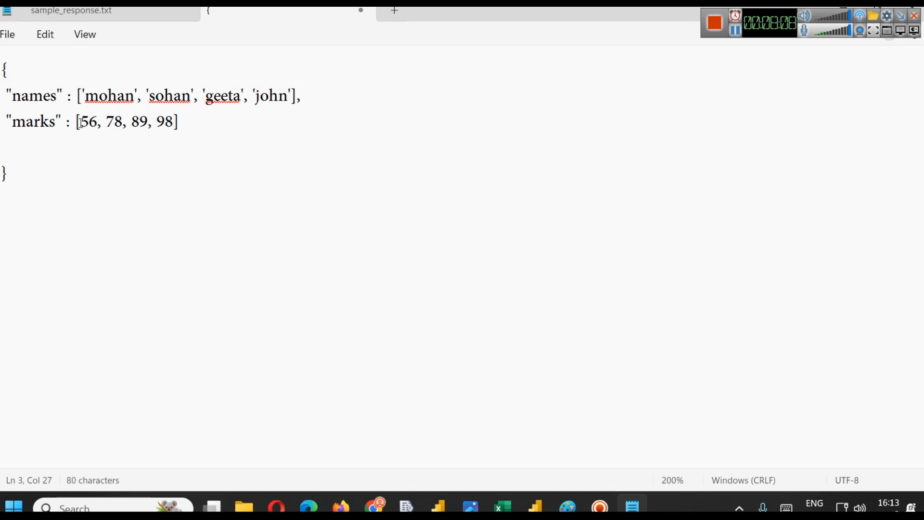
- Remove the empty line before the closing brace and enlarge the text view
click(29, 145)
key(BackSpace)
scroll(518, 244, up, 15)
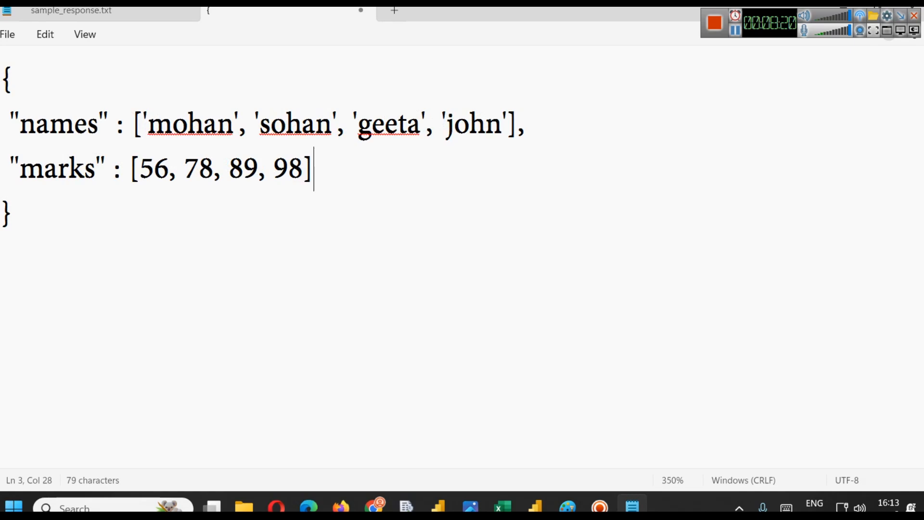
- Launch Ampps from the Start search and dismiss the Apache port error
click(122, 508)
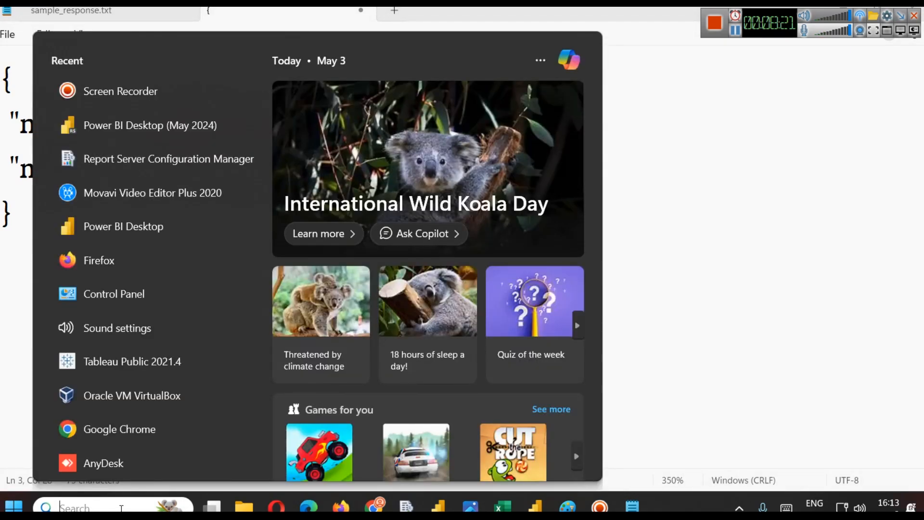
text(ampp)
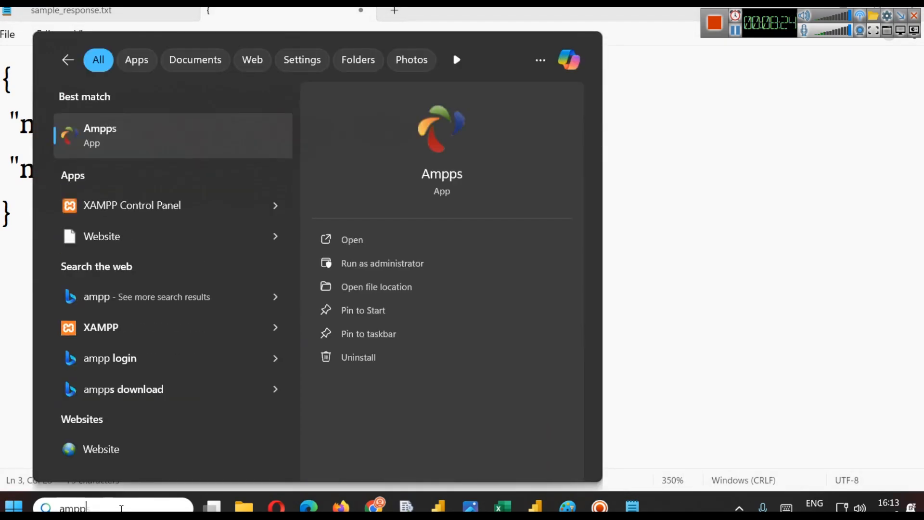
click(400, 233)
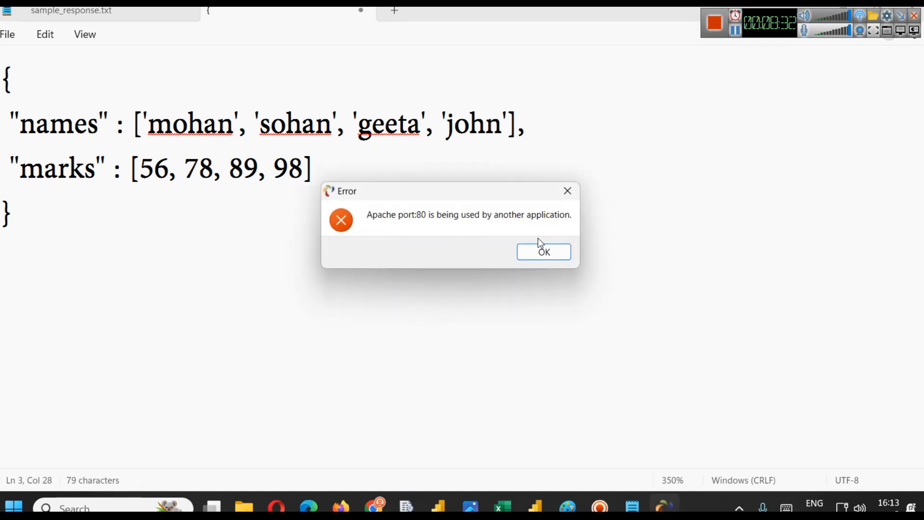
click(542, 248)
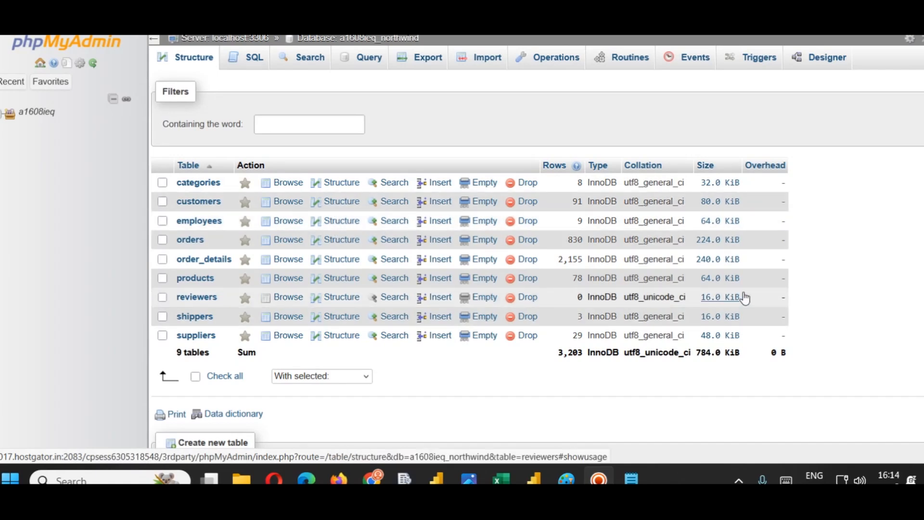
- Open the employees table of the northwind database in phpMyAdmin and browse its rows
key(ctrl+plus)
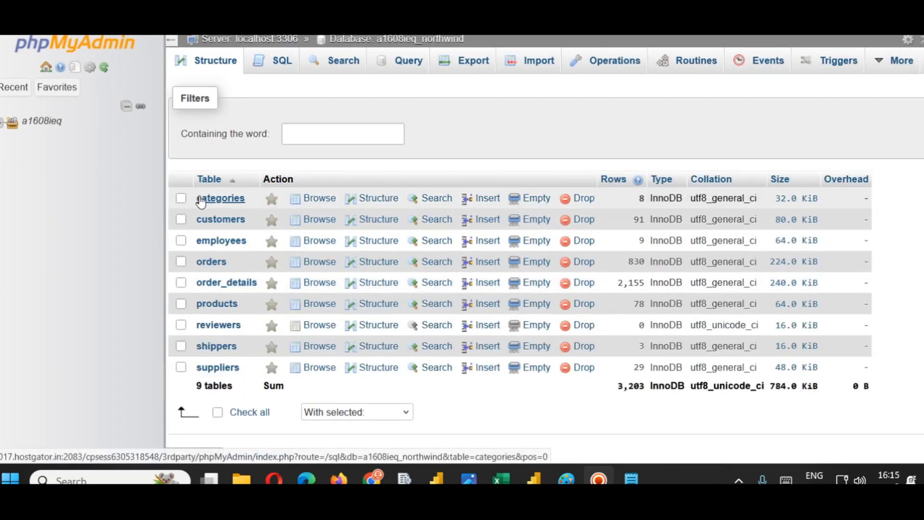
click(223, 241)
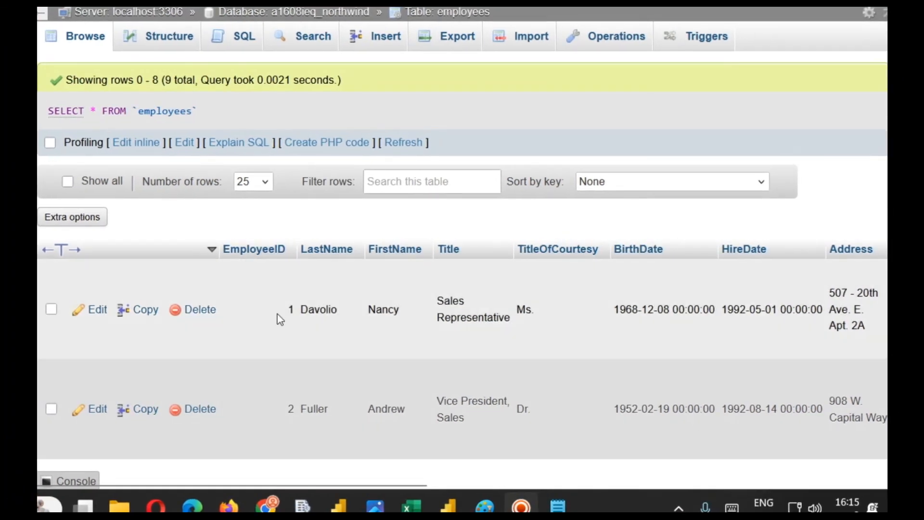
scroll(392, 289, down, 2)
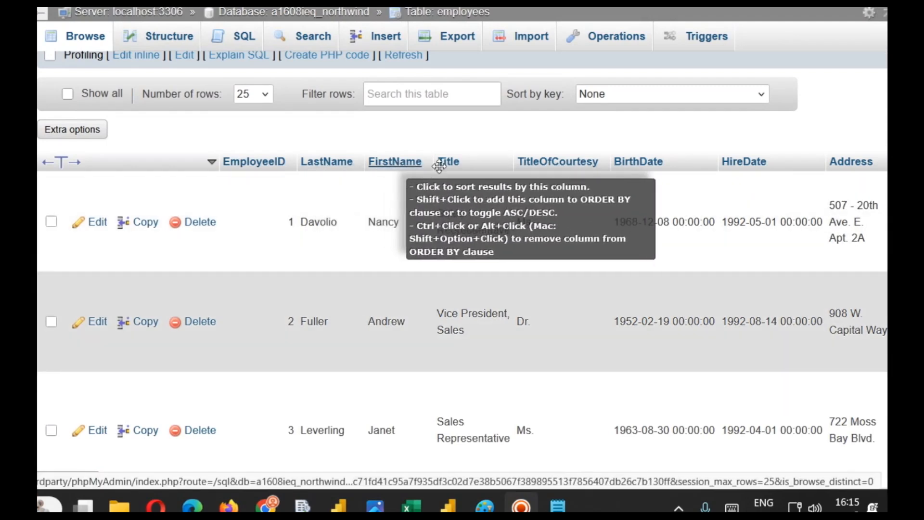
scroll(852, 197, down, 2)
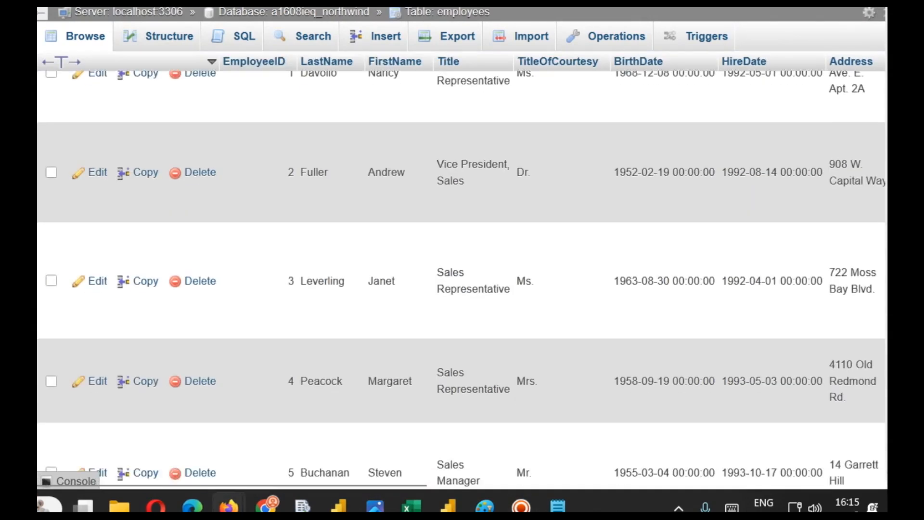
scroll(792, 156, up, 1)
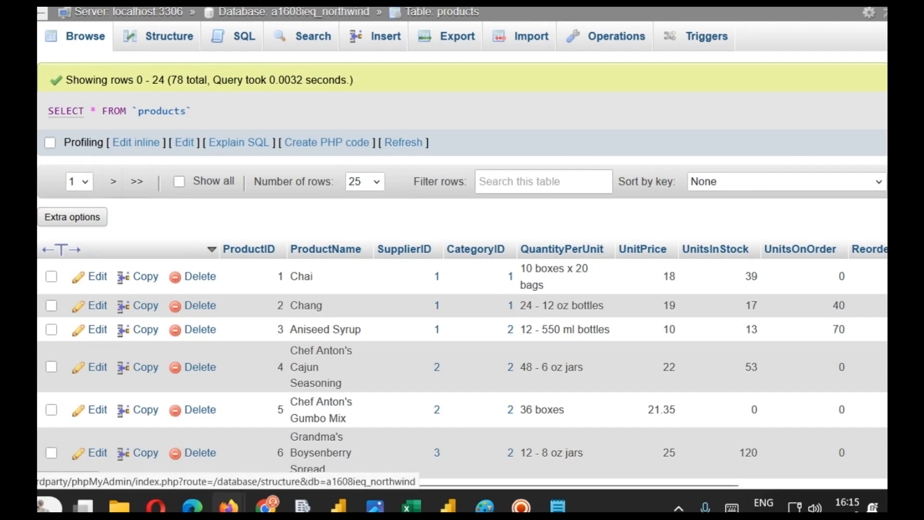
- Open the products table of the northwind database and browse its rows
click(29, 193)
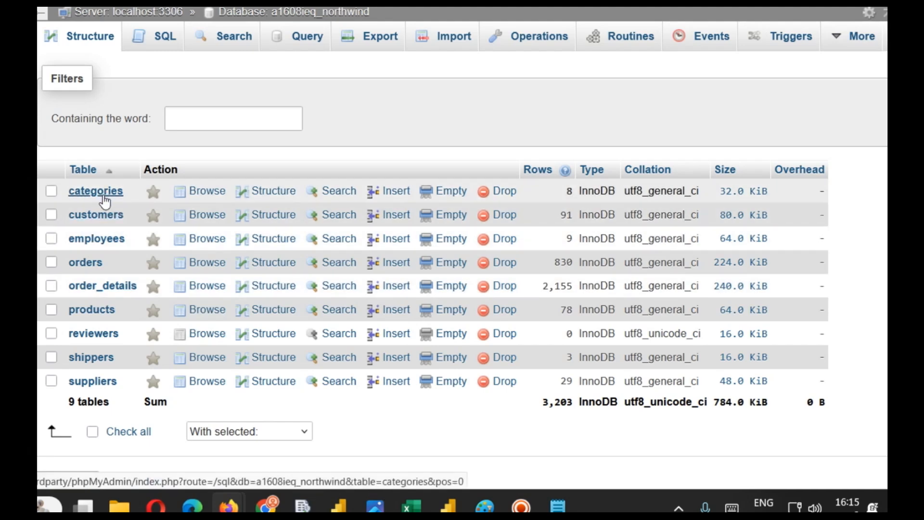
click(97, 311)
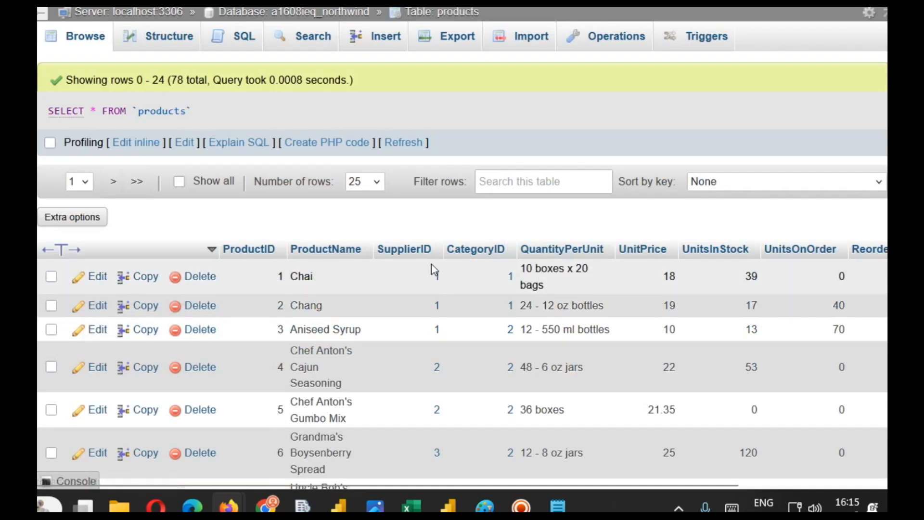
scroll(343, 235, down, 2)
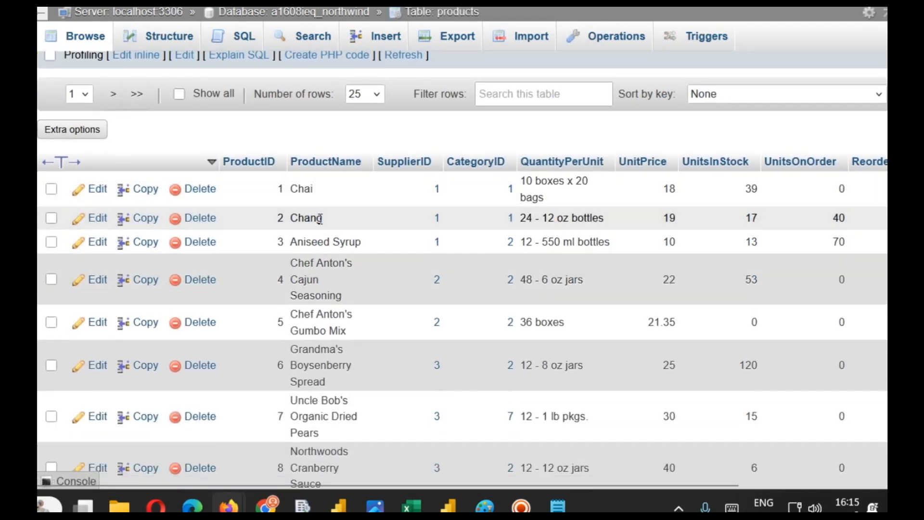
scroll(370, 258, up, 2)
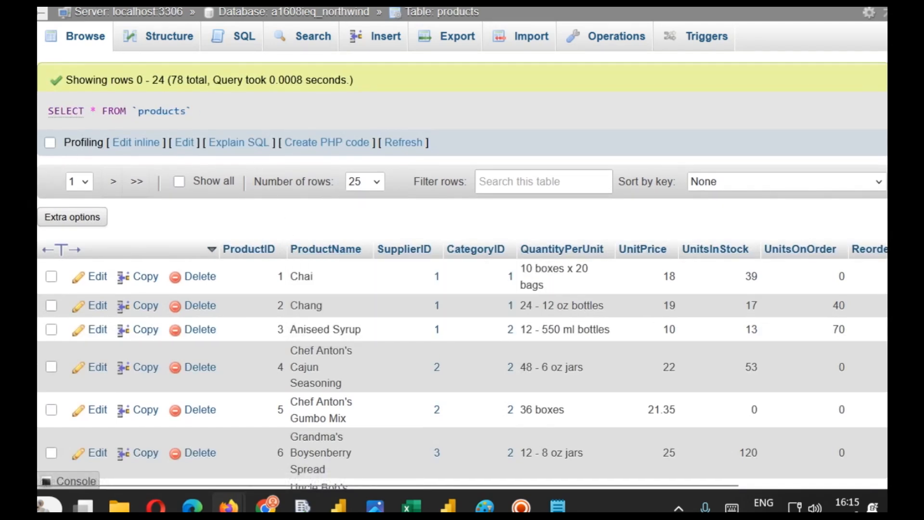
- Return to the database's table list, open the categories table and browse its rows
click(289, 11)
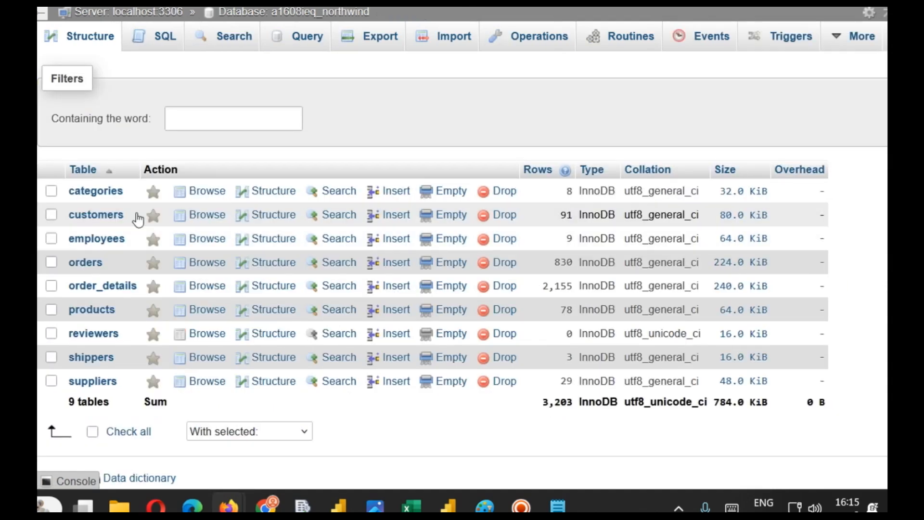
click(92, 192)
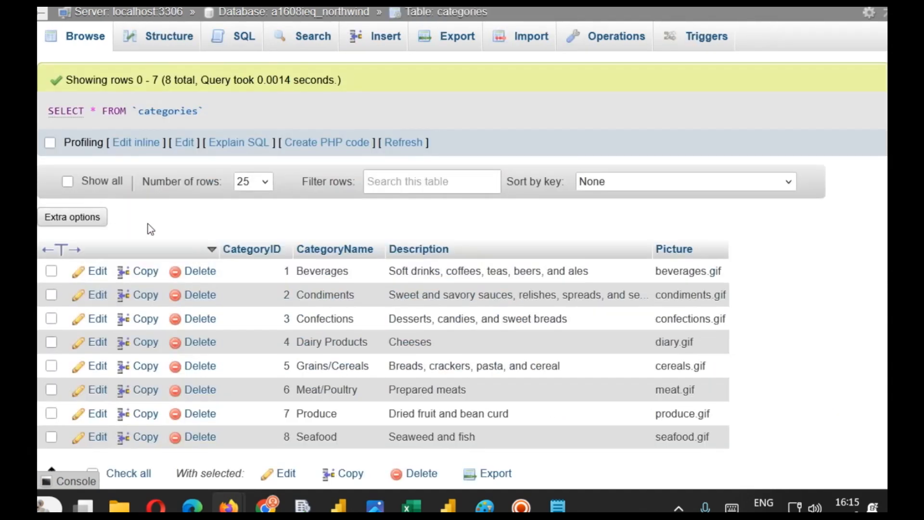
scroll(332, 289, down, 3)
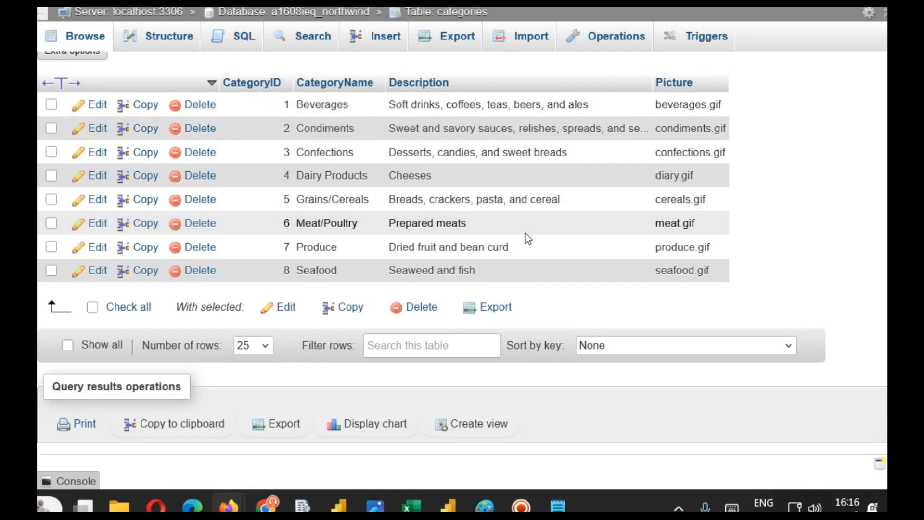
scroll(528, 239, up, 2)
scroll(528, 238, up, 2)
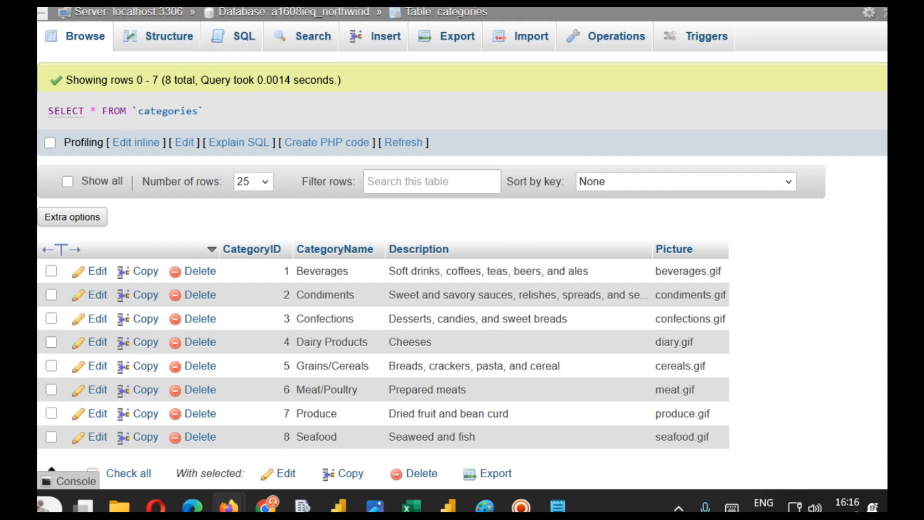
- Back in the products table, edit the query inline to add WHERE UnitsInStock > 13, run it and browse the results
click(19, 308)
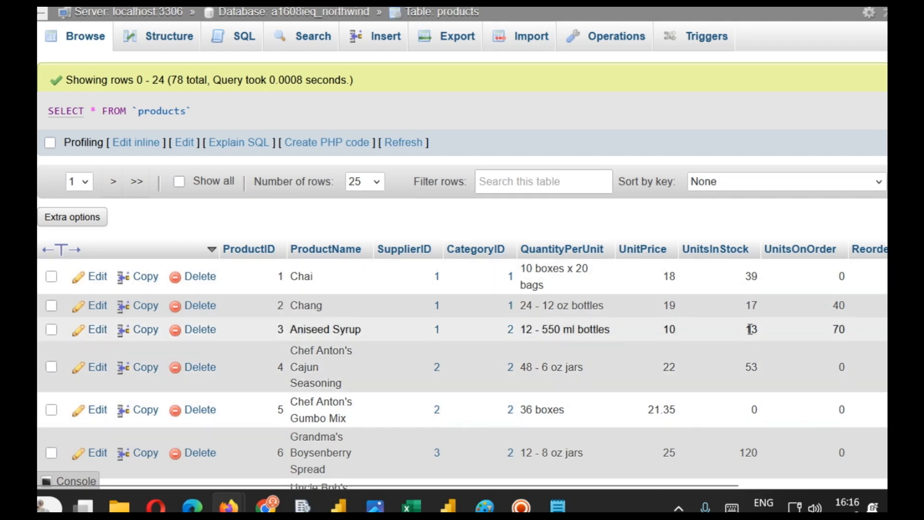
click(140, 145)
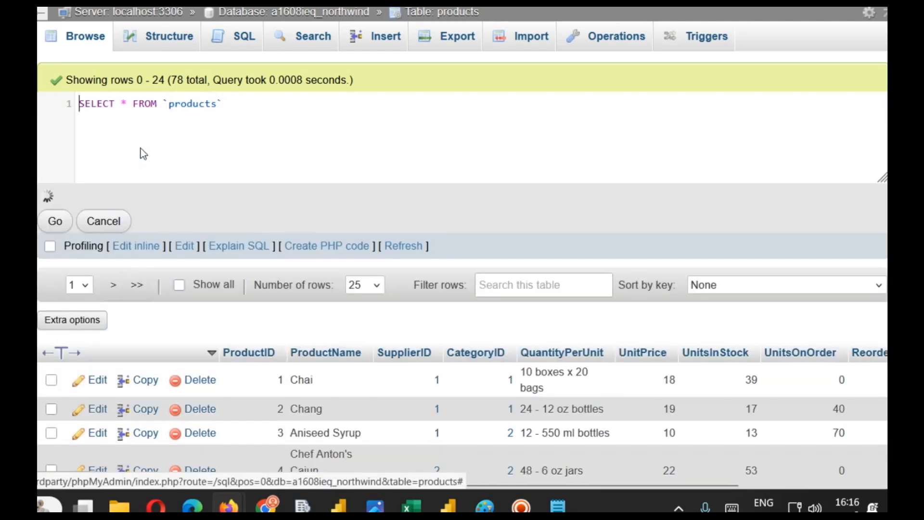
click(297, 103)
text(WHERE Un)
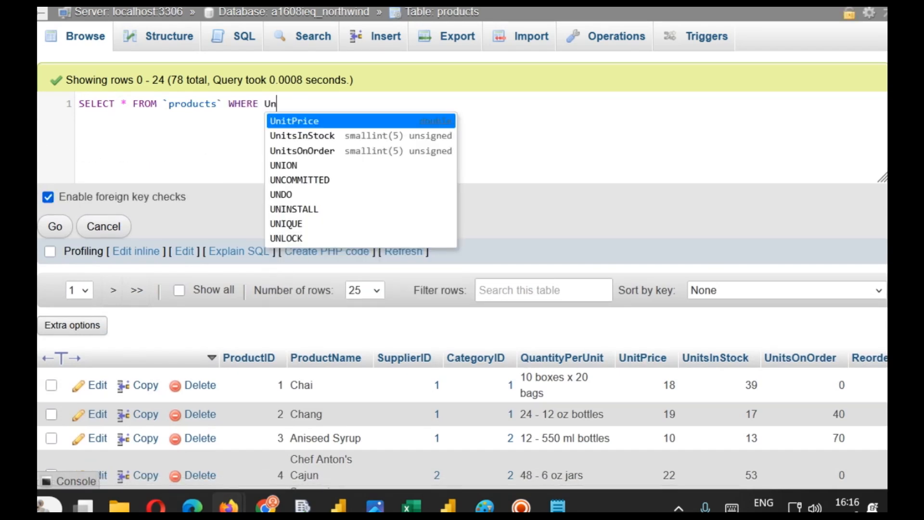
text(itsInStock > 13)
key(ctrl+a)
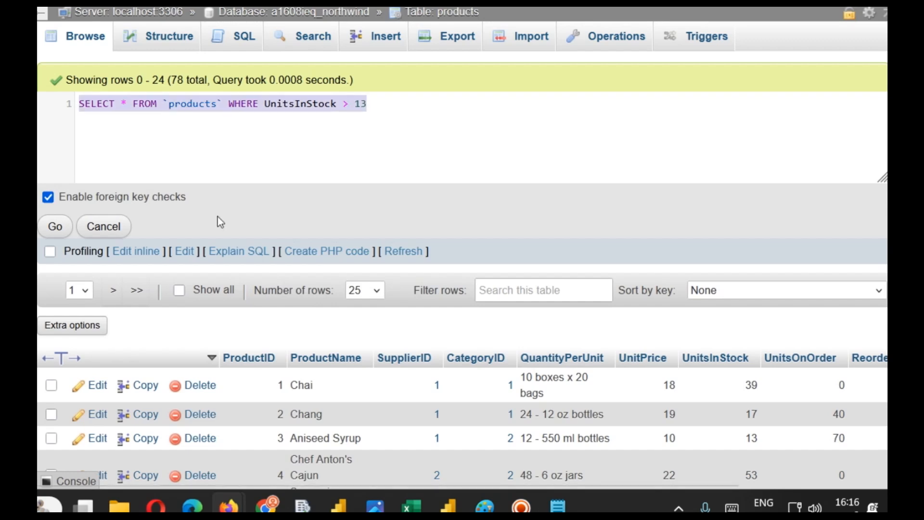
click(71, 234)
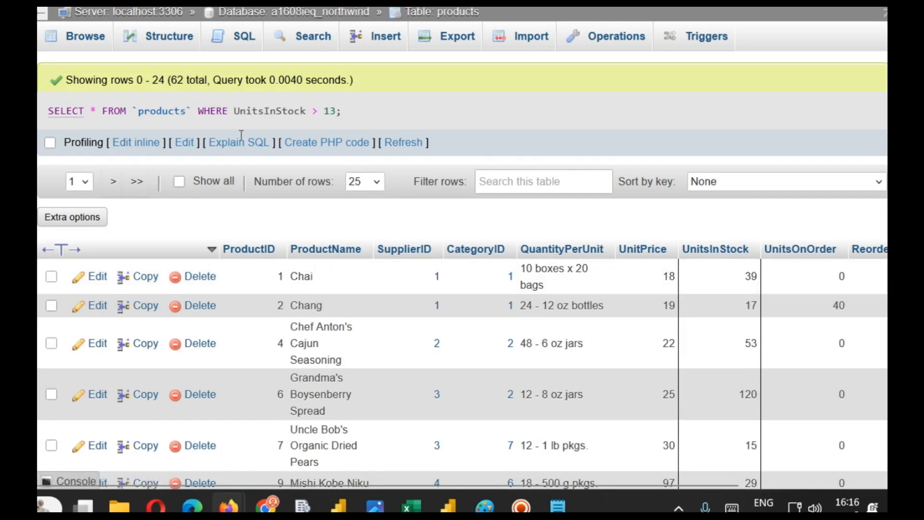
scroll(776, 319, down, 2)
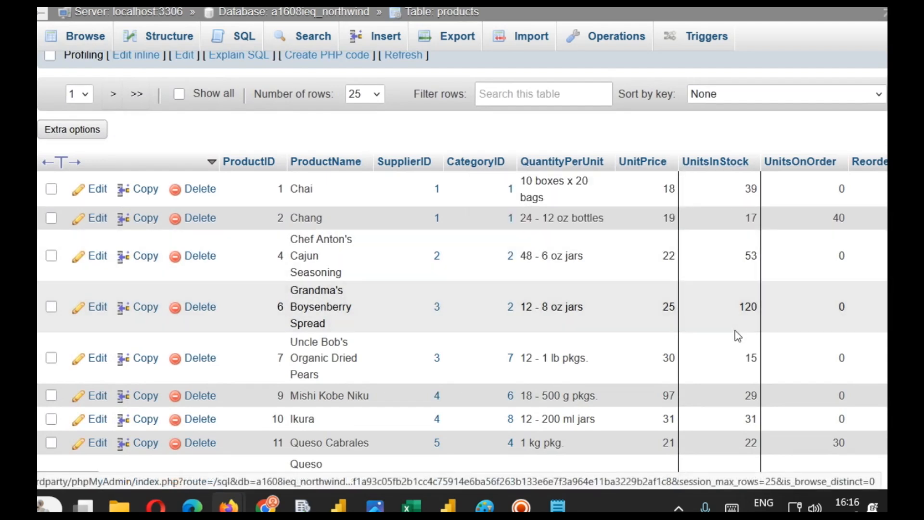
scroll(732, 347, up, 2)
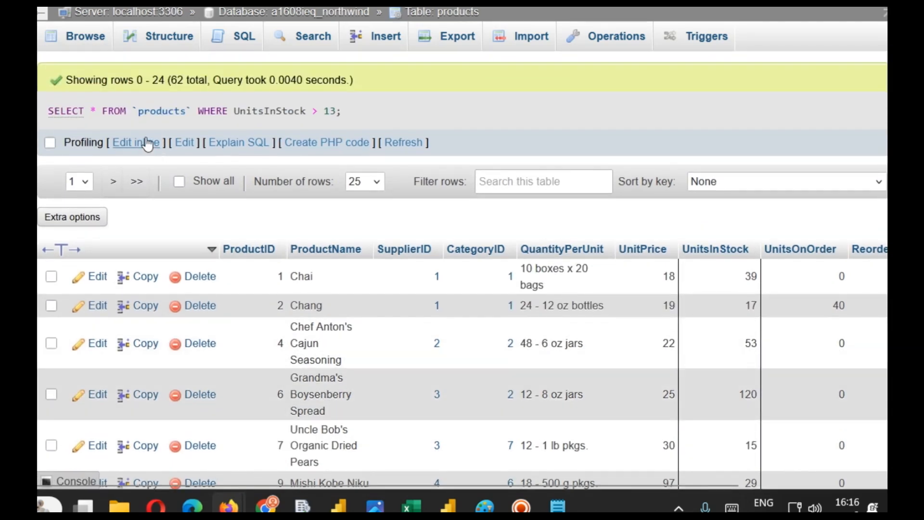
- Edit the query inline to filter UnitsInStock > 50, run it and browse the results
click(147, 143)
double_click(358, 104)
text(50)
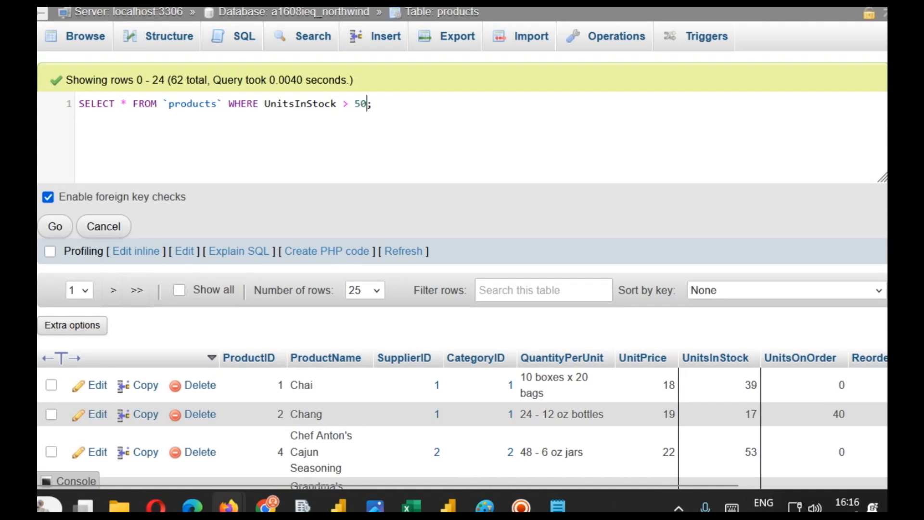
click(54, 226)
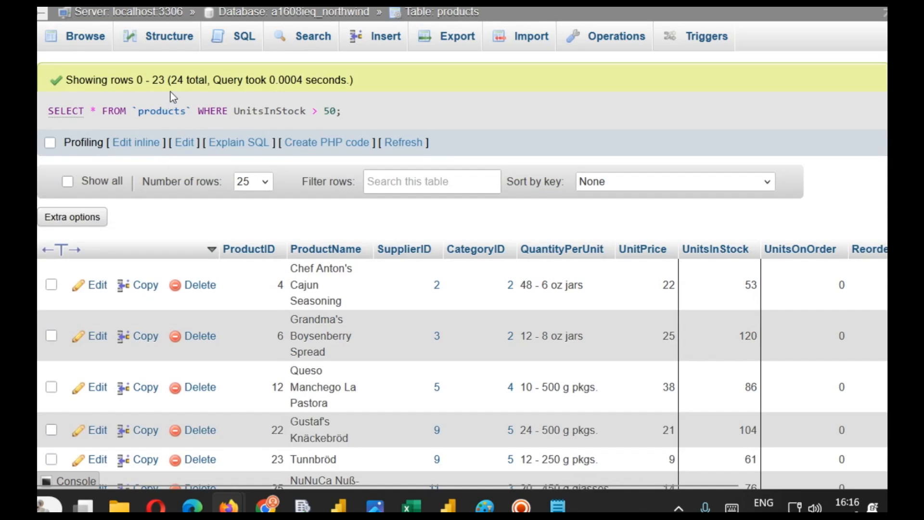
scroll(683, 312, down, 4)
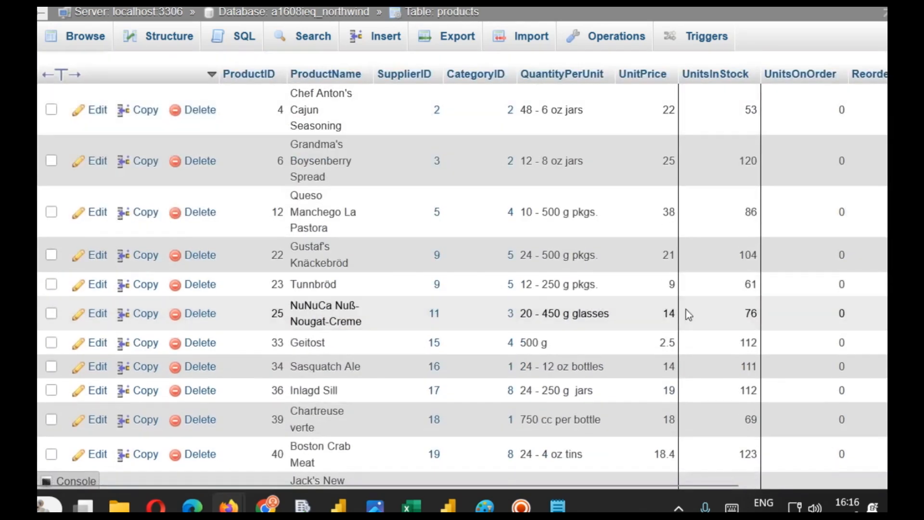
scroll(686, 311, up, 4)
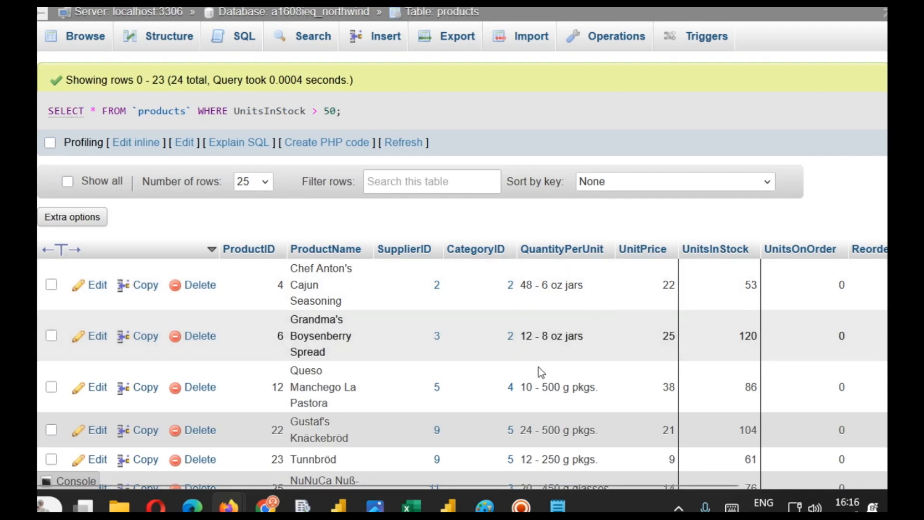
- Switch to Notepad and add a line reading Relational Database Management System - RDBMS
mouse_move(558, 505)
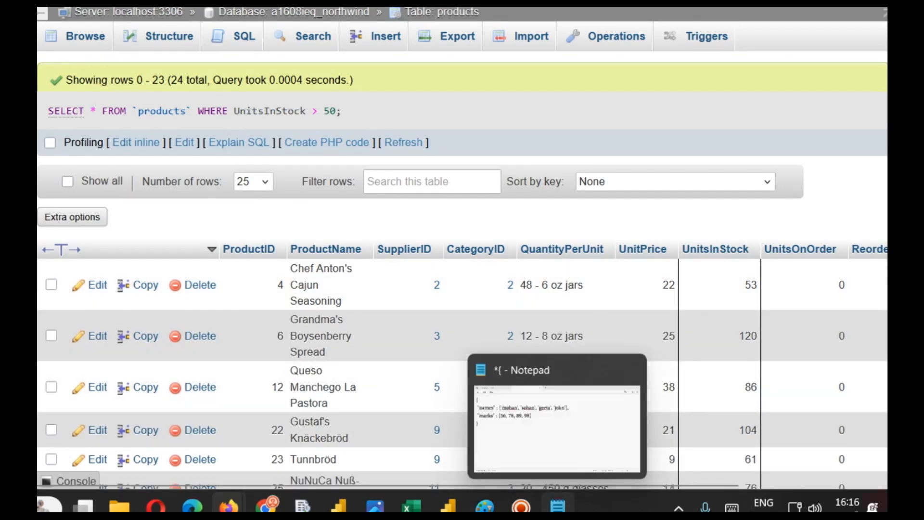
click(557, 423)
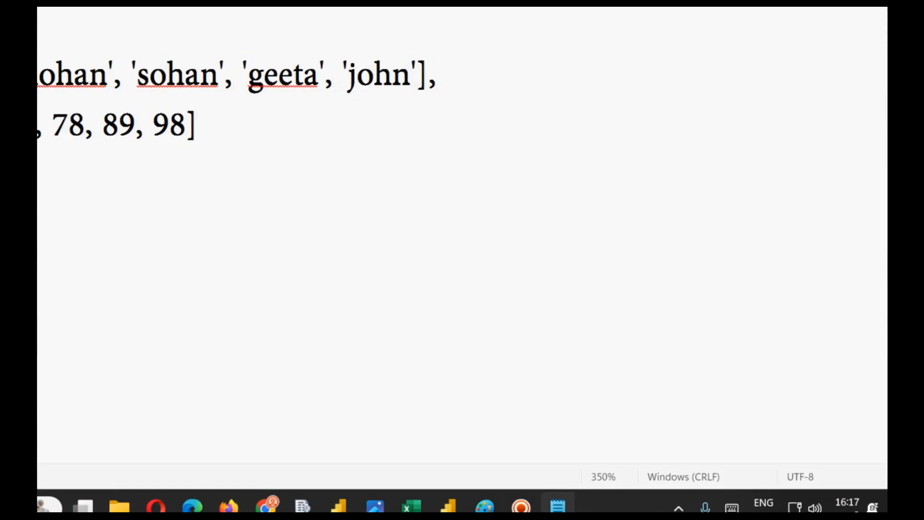
text(ational Database Management SYs)
key(BackSpace)
key(BackSpace)
text(ystem)
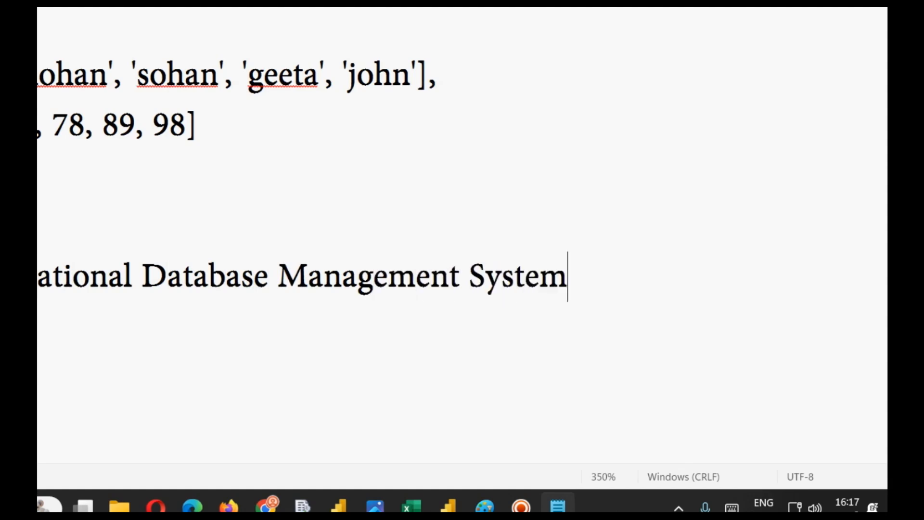
text( - RDBMS)
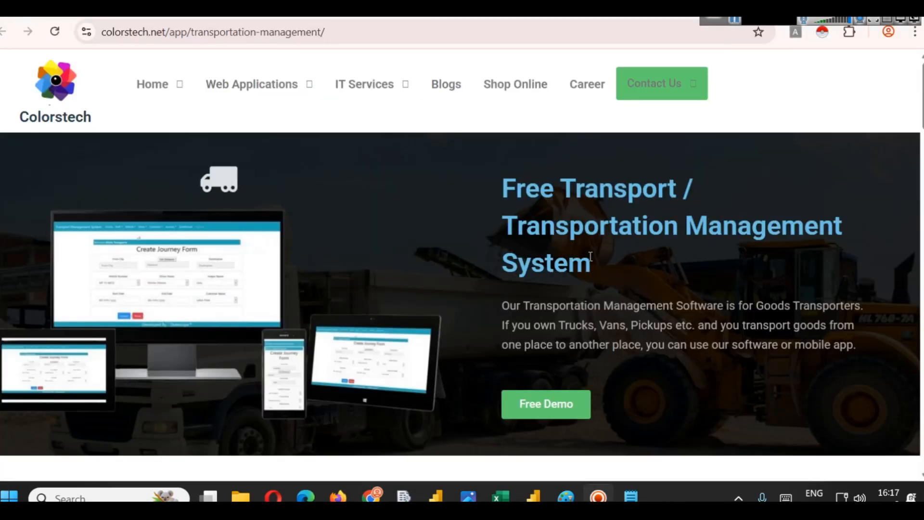
- Open the Transportation Management System free demo and log in using the filled-in demo credentials
scroll(592, 246, down, 9)
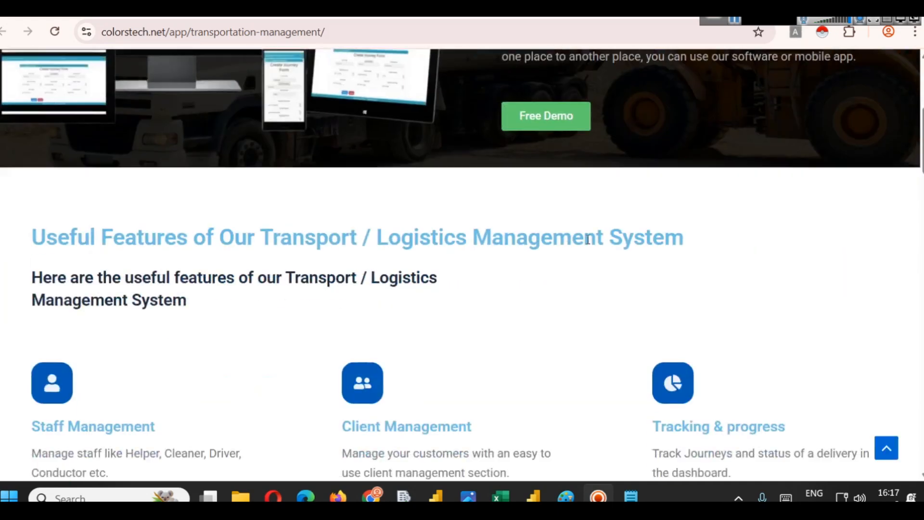
scroll(188, 262, down, 3)
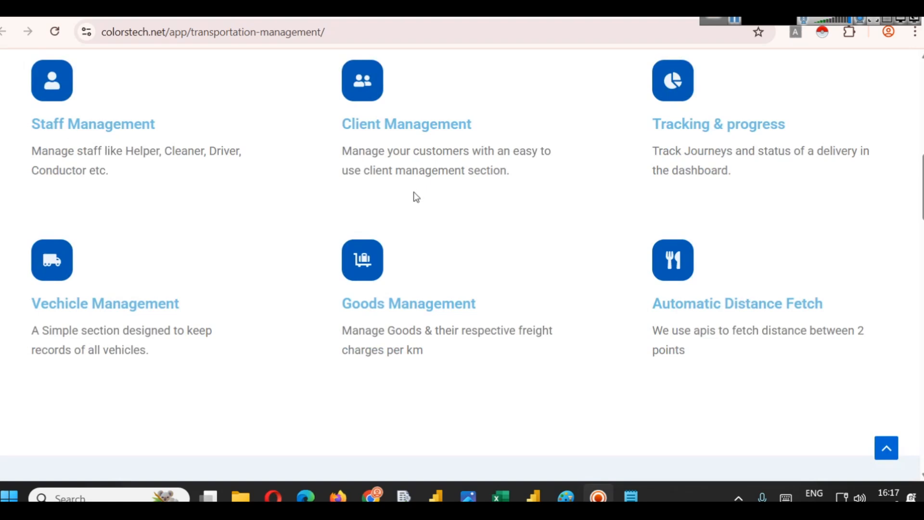
scroll(727, 259, up, 12)
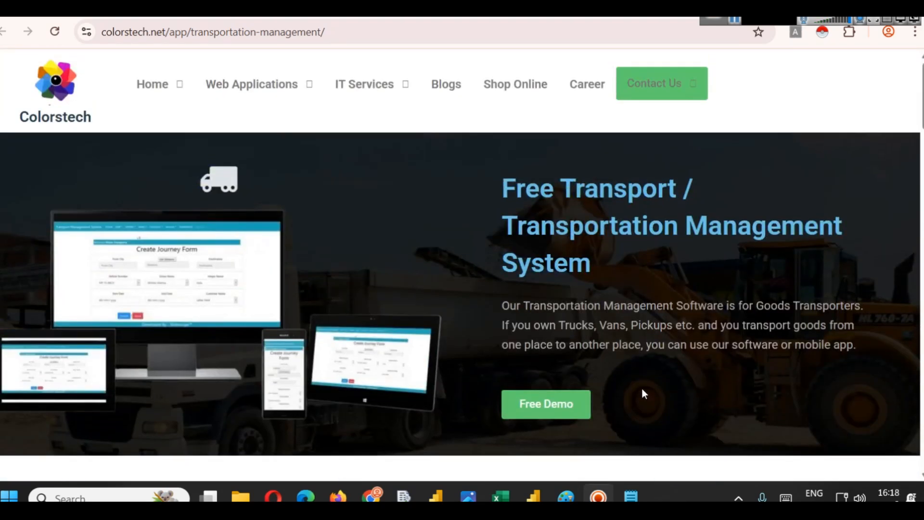
click(551, 403)
click(668, 224)
click(457, 217)
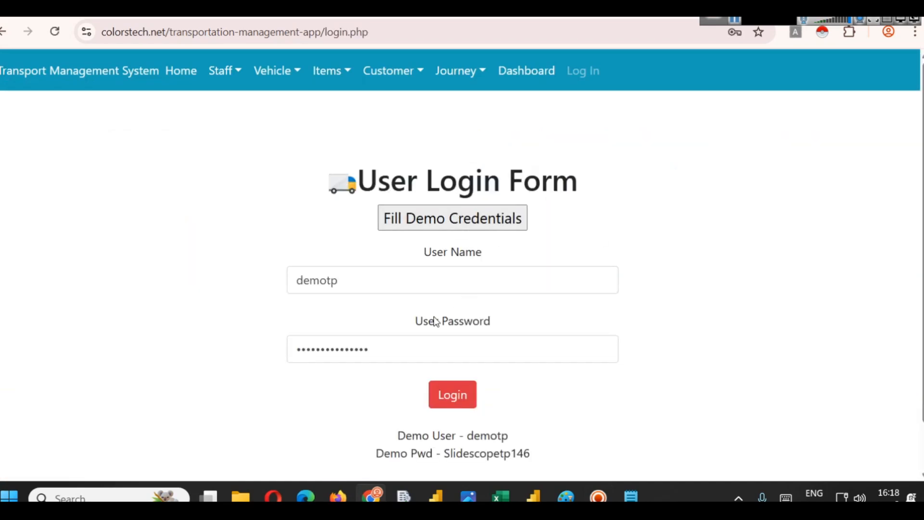
click(447, 395)
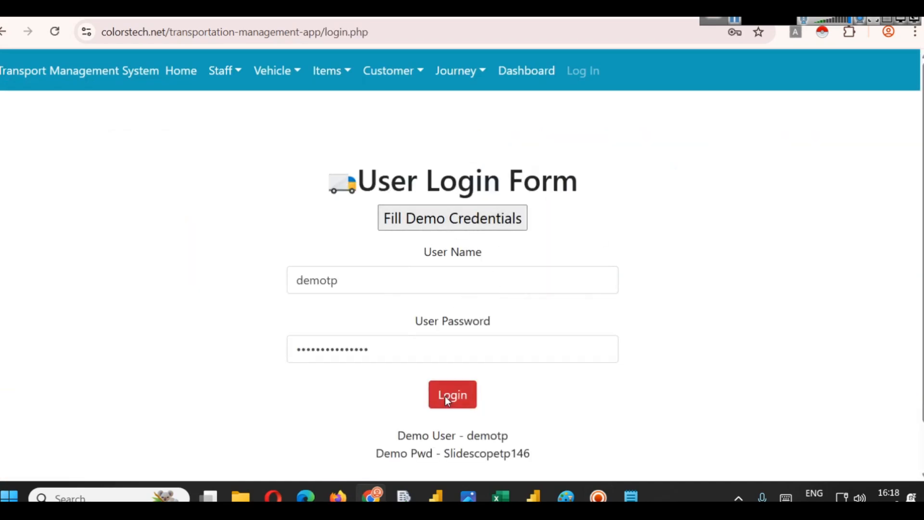
- Decline saving the password, go to the dashboard and open the Add Customer form
click(581, 239)
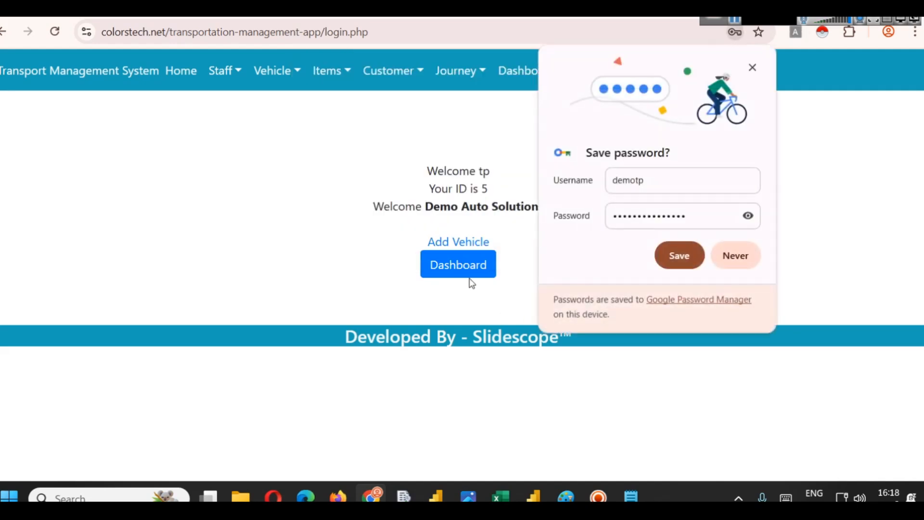
click(656, 264)
click(489, 273)
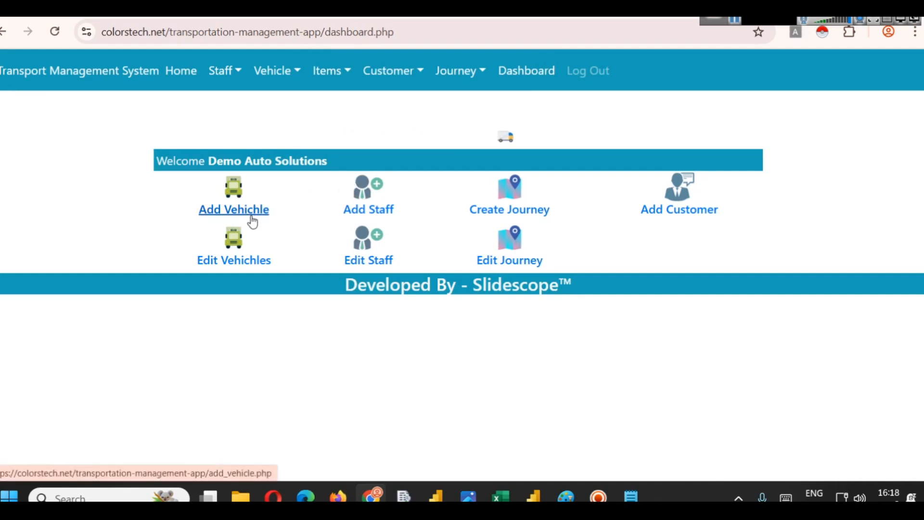
click(671, 209)
scroll(483, 232, down, 1)
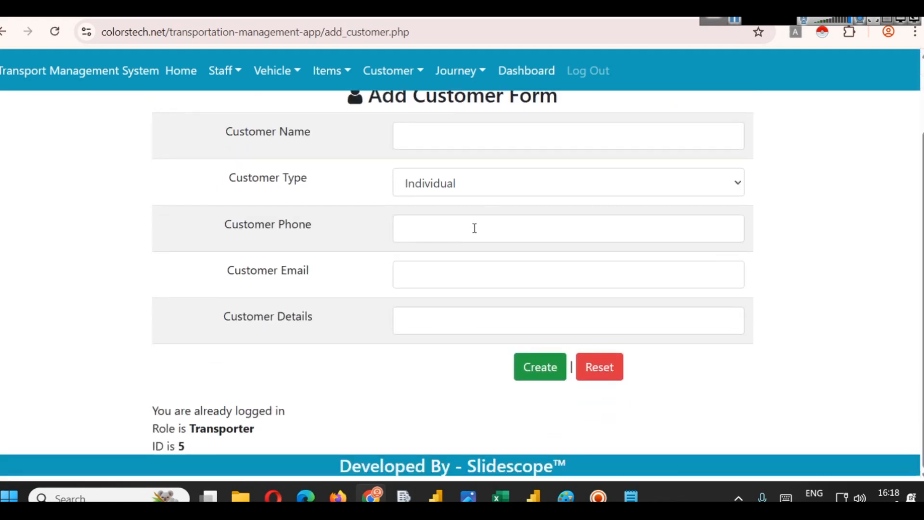
scroll(476, 229, up, 2)
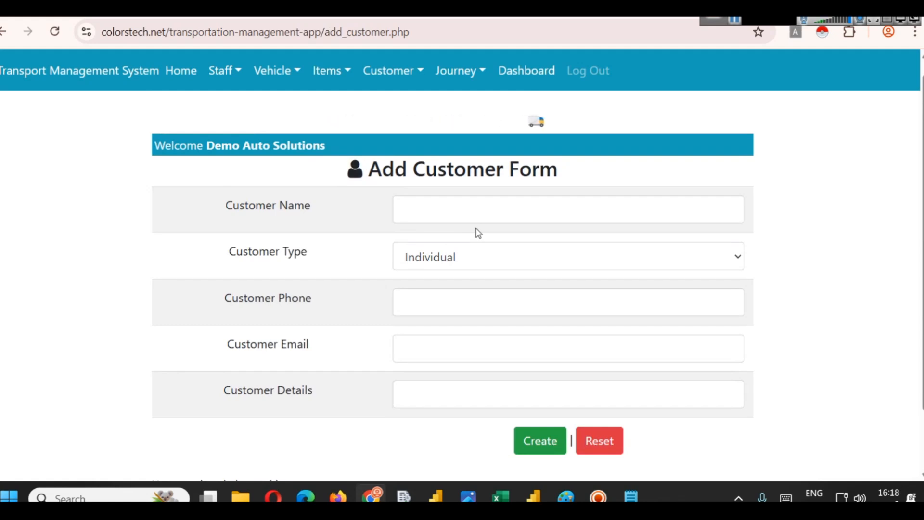
- Open the customer list from the Customer menu and browse its entries
click(393, 71)
click(413, 104)
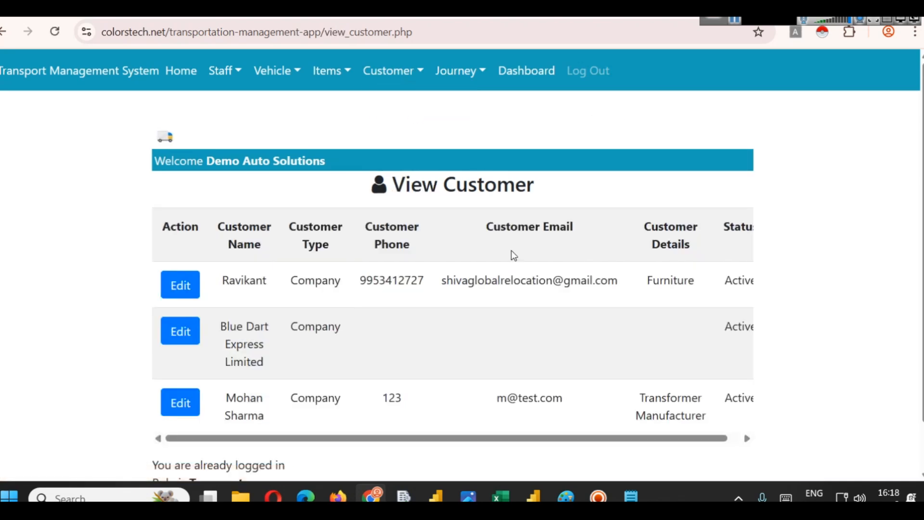
scroll(482, 219, down, 1)
drag(445, 384, 479, 312)
scroll(457, 304, up, 1)
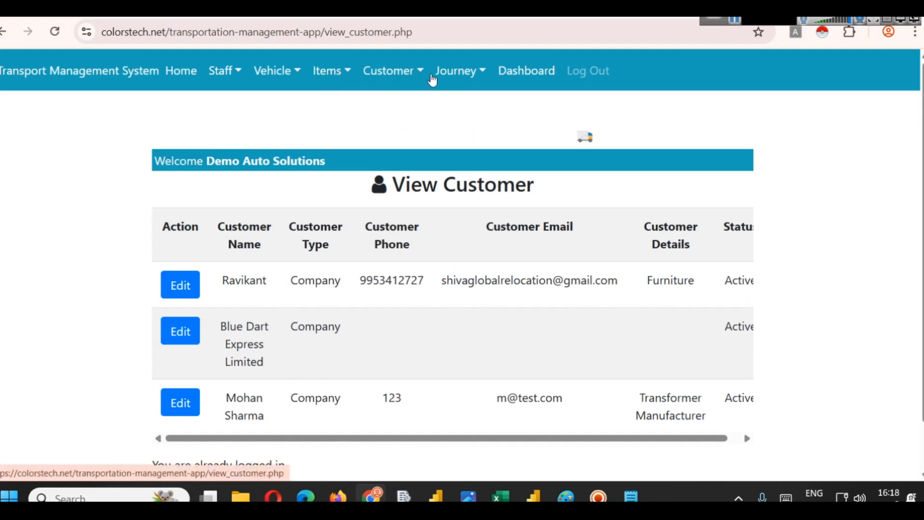
- Open the journey list from the Journey menu
click(436, 77)
click(465, 128)
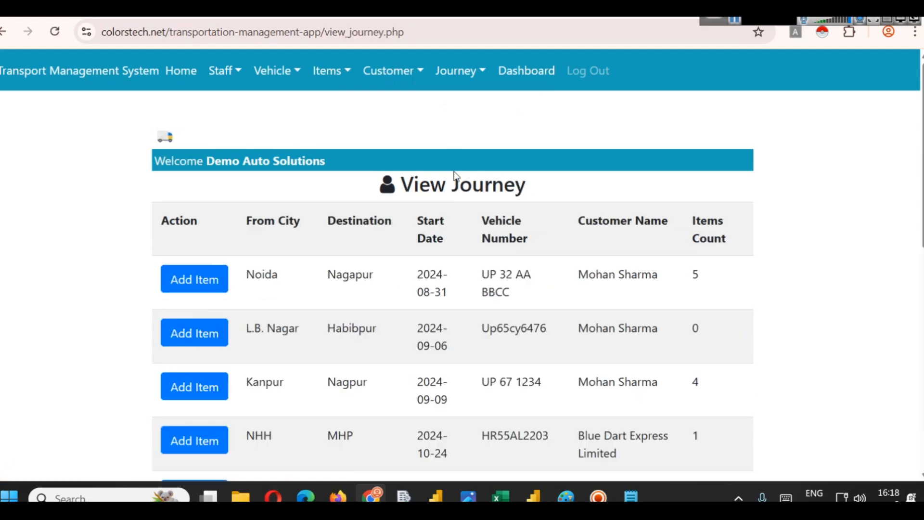
- Scroll through the journey list
scroll(390, 219, down, 3)
scroll(288, 192, up, 1)
scroll(561, 255, down, 10)
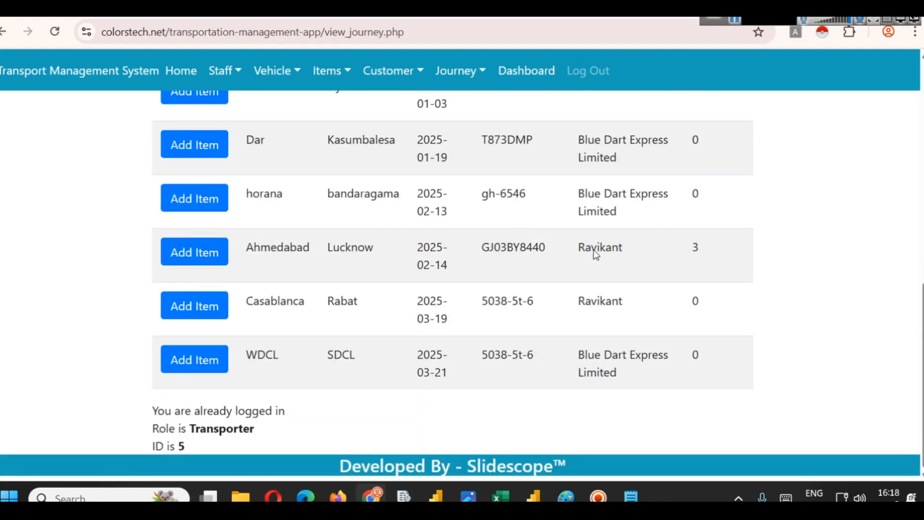
scroll(572, 324, up, 10)
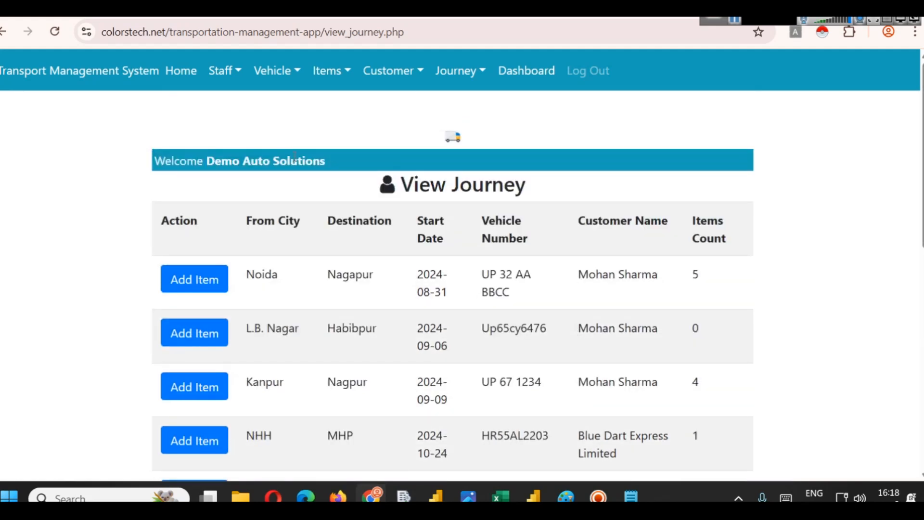
- Open the staff list from the Staff menu and scroll through its entries
click(221, 70)
click(227, 104)
scroll(572, 324, down, 5)
scroll(539, 317, up, 5)
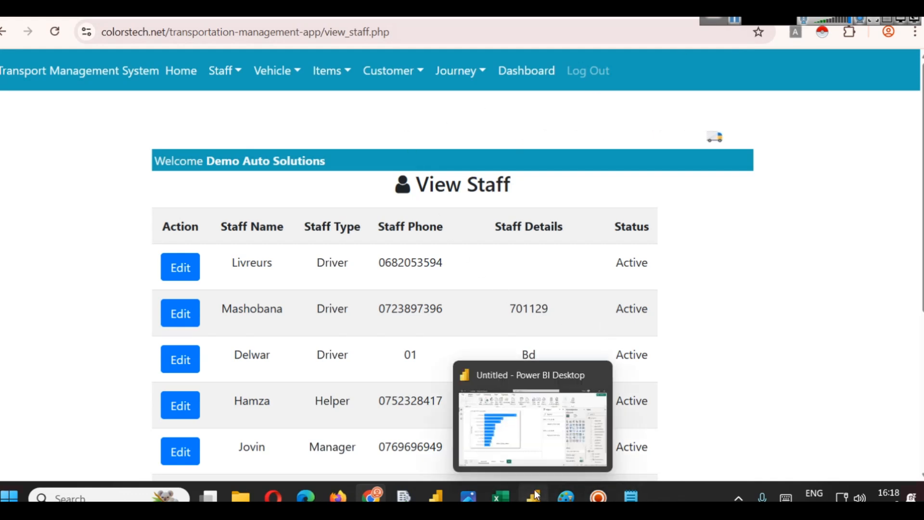
- Switch to Paint and add MySQL and PostgreSQL lines below Excel File and CSV in the data sources text
mouse_move(571, 498)
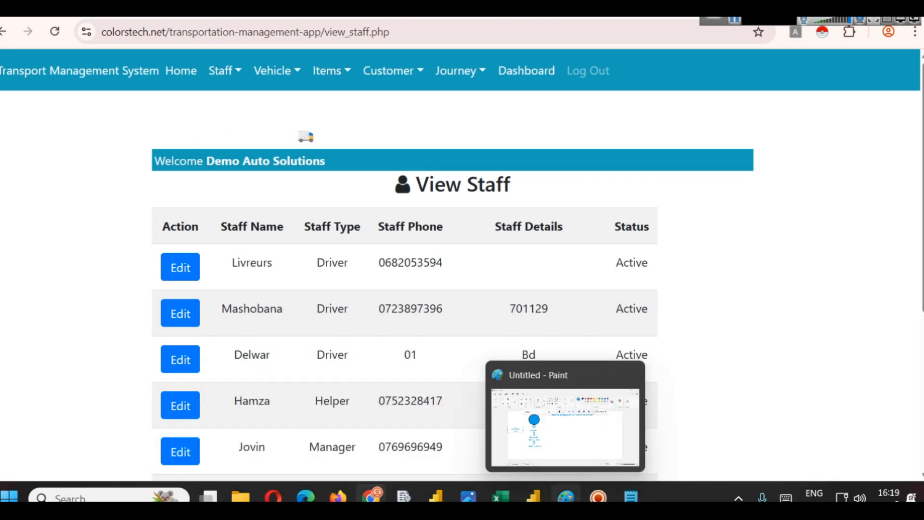
click(566, 498)
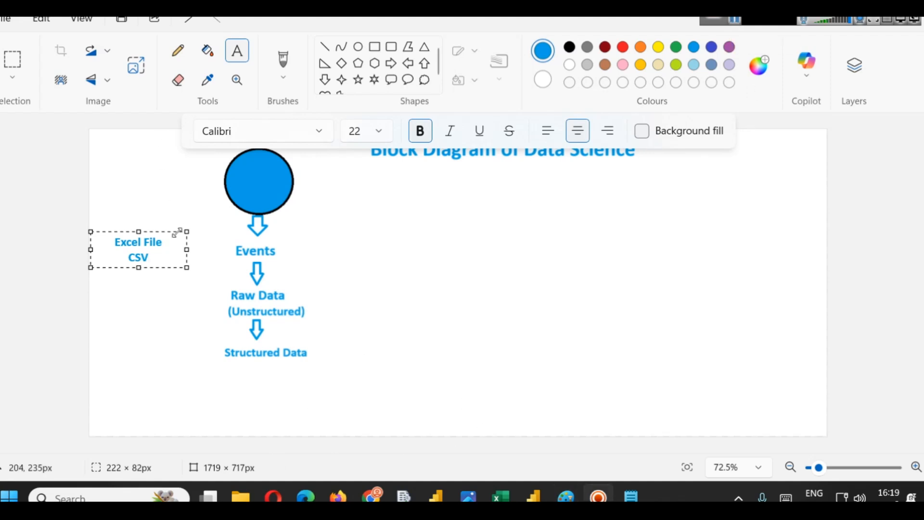
key(Return)
text(MySQL)
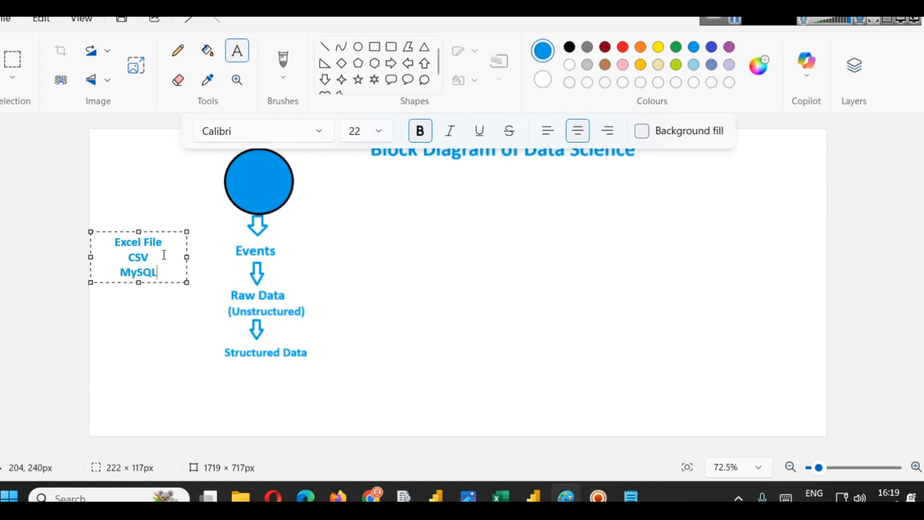
key(Return)
text(P)
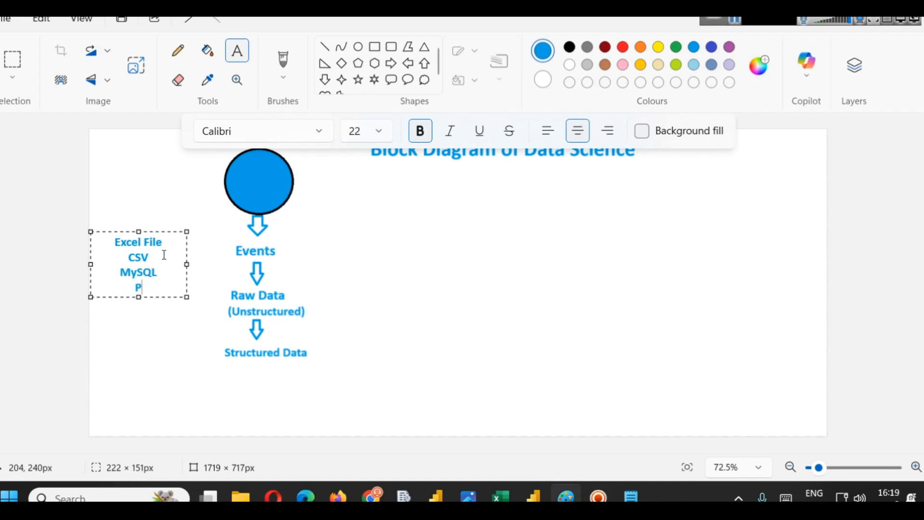
text(ostgreSQL)
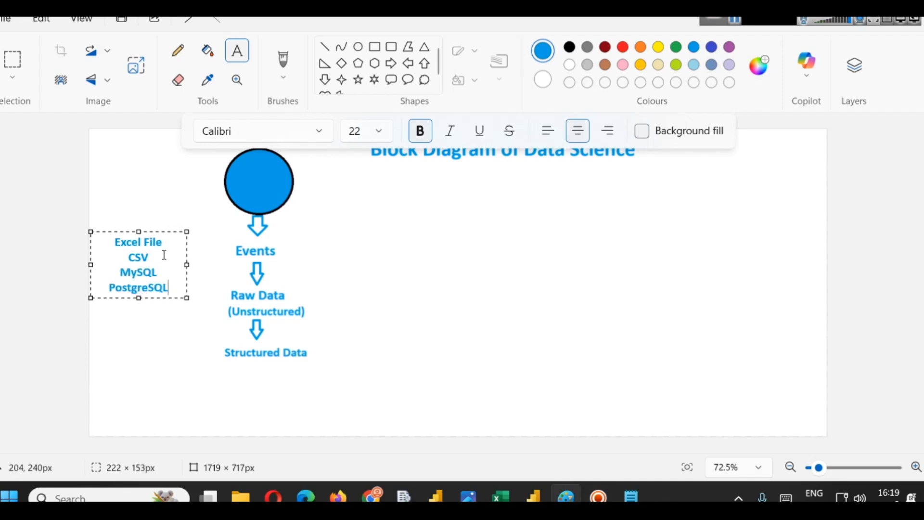
- Launch pgAdmin 4 from the Start search
click(73, 498)
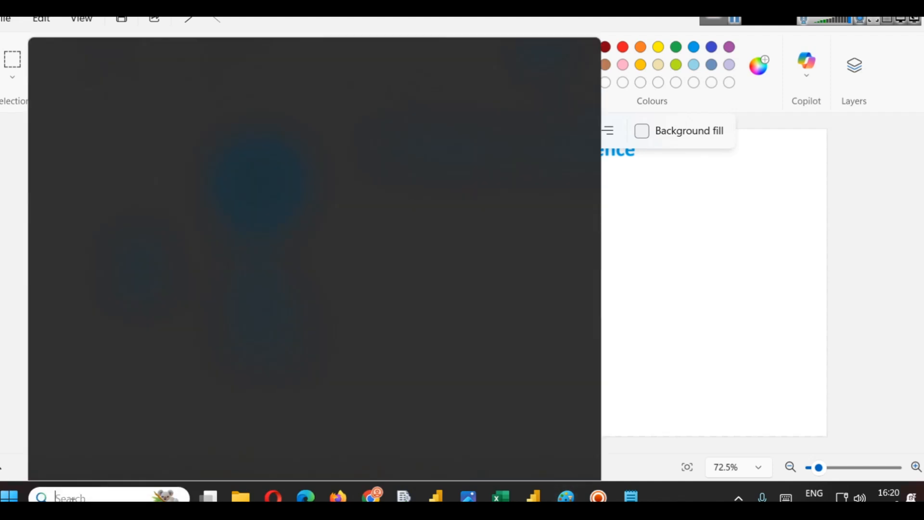
text(pg)
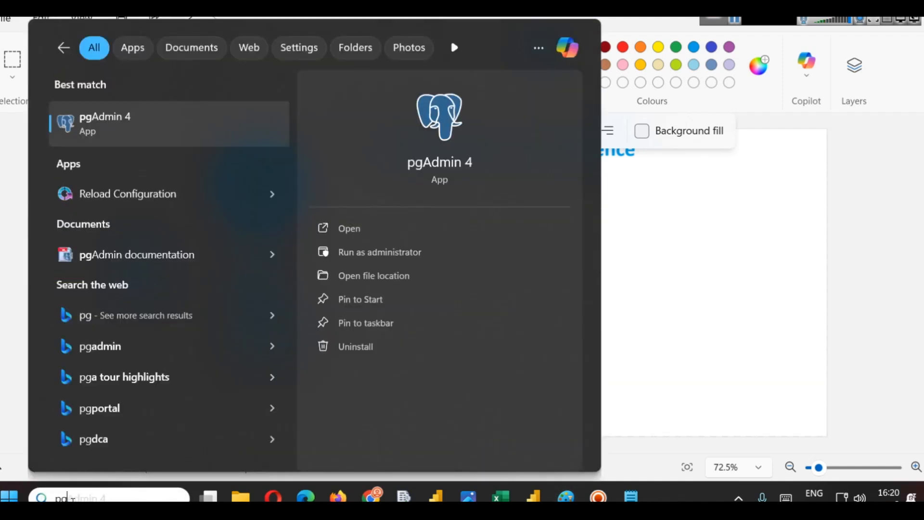
click(332, 225)
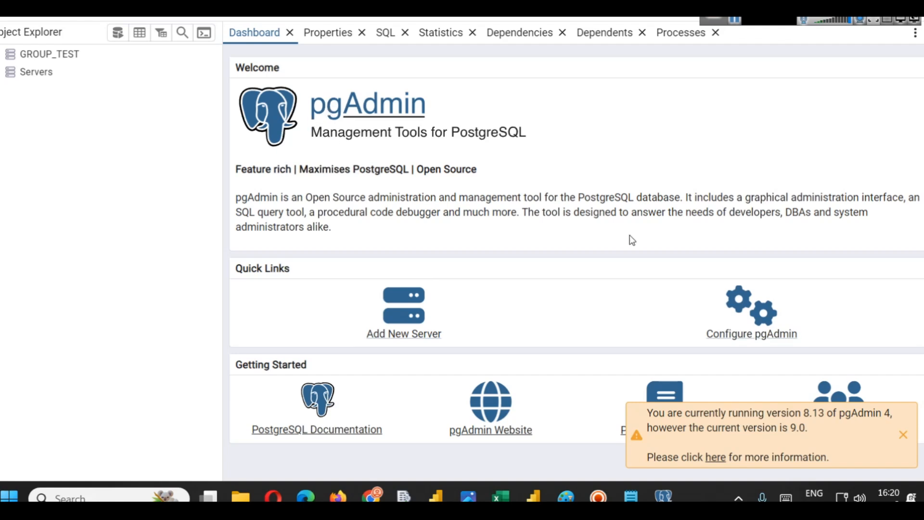
- Dismiss the version notice and expand Servers to browse the PostgreSQL 16 and PostgreSQL 17 servers
click(903, 435)
click(34, 71)
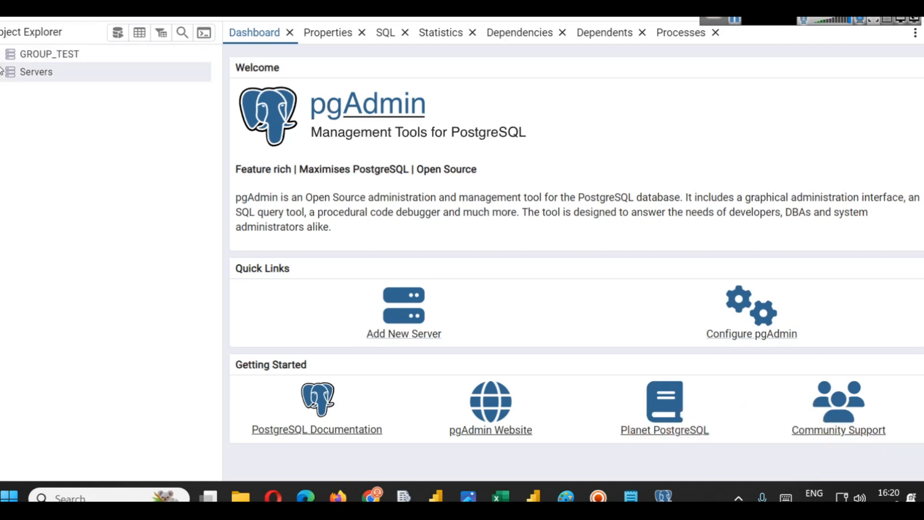
click(72, 90)
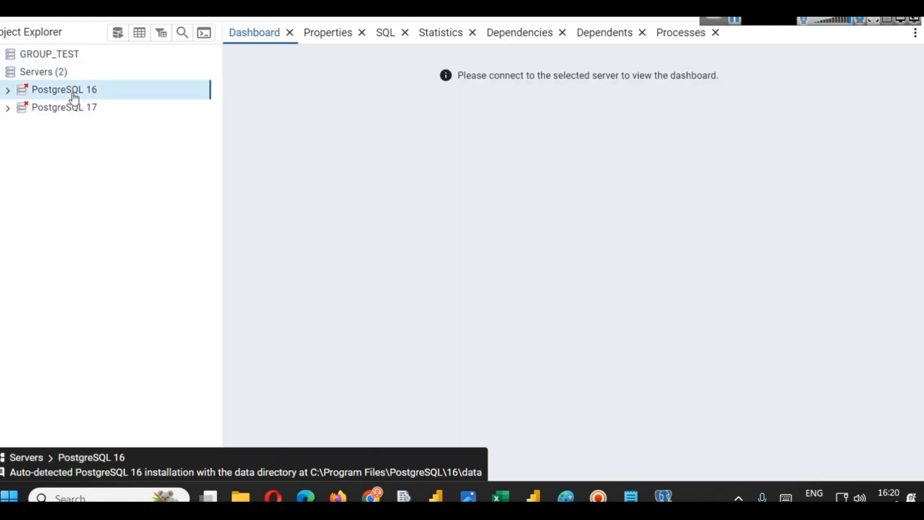
click(54, 108)
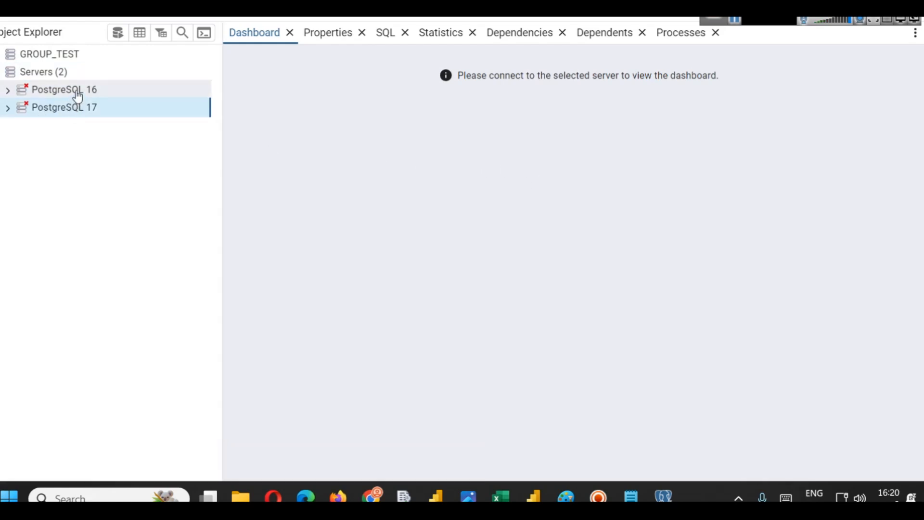
click(73, 94)
click(9, 91)
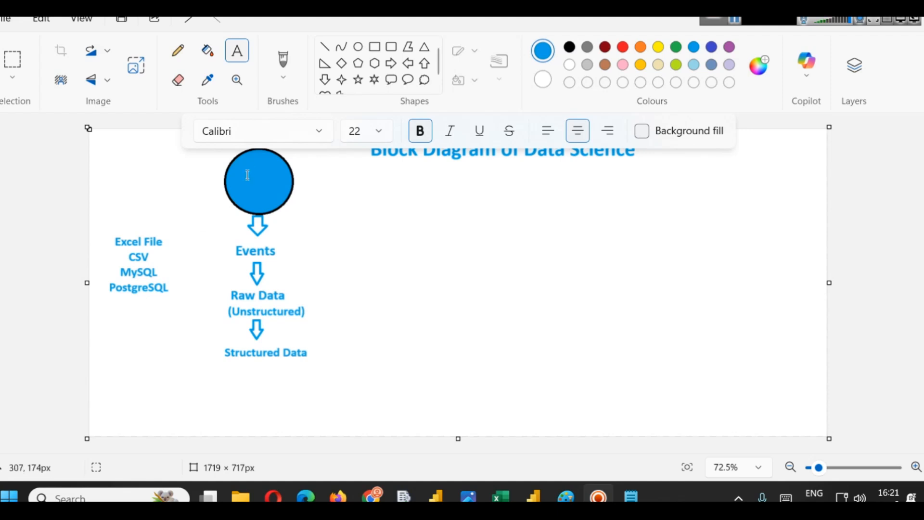
- Draw a line from the Structured Data label up toward the data sources text
click(325, 47)
drag(210, 343, 181, 275)
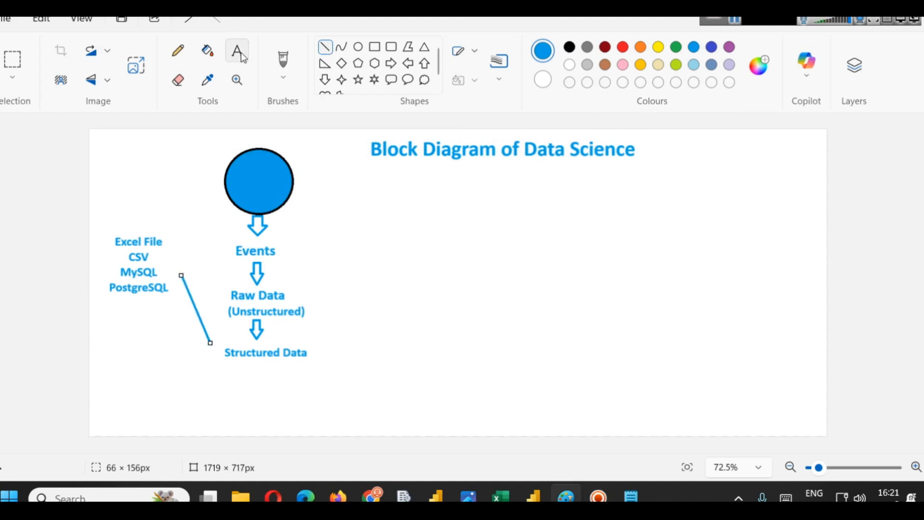
- Switch to Power BI Desktop and open the Get data list of common data sources
click(538, 489)
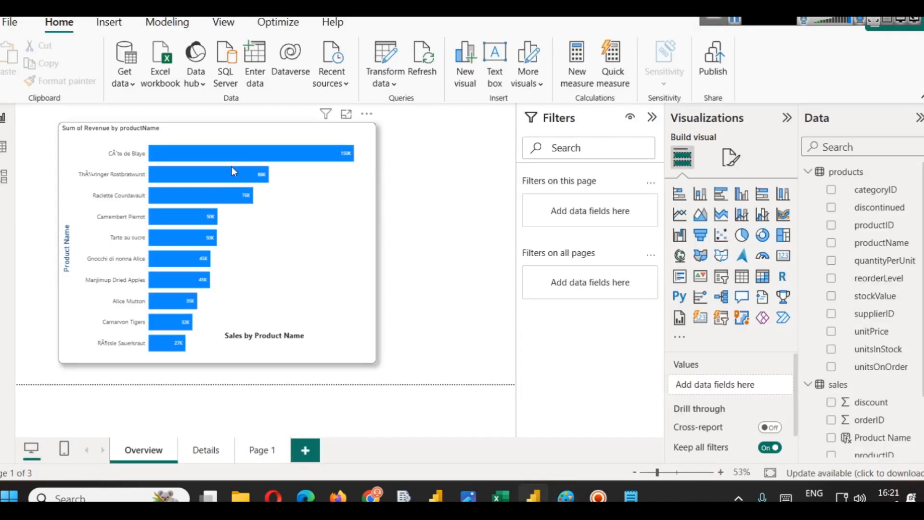
click(132, 87)
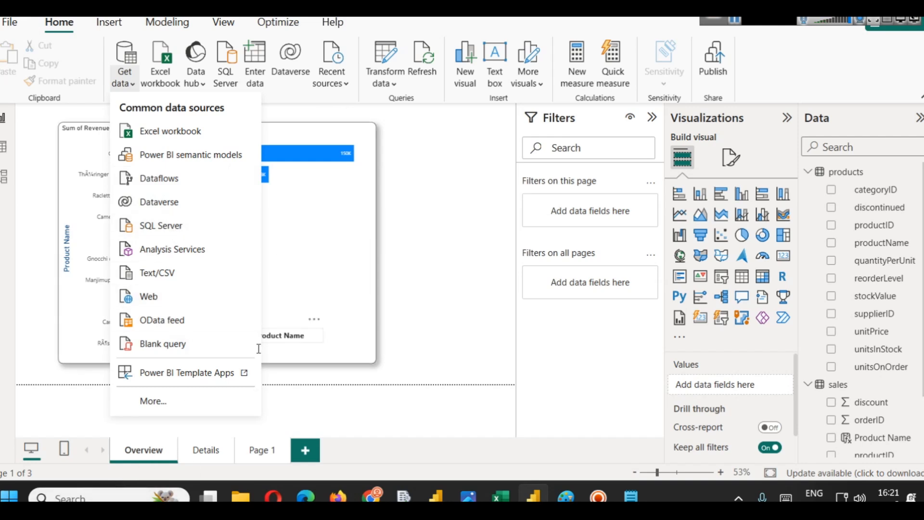
- Launch SQL Server Management Studio 19 from the Start search
click(96, 498)
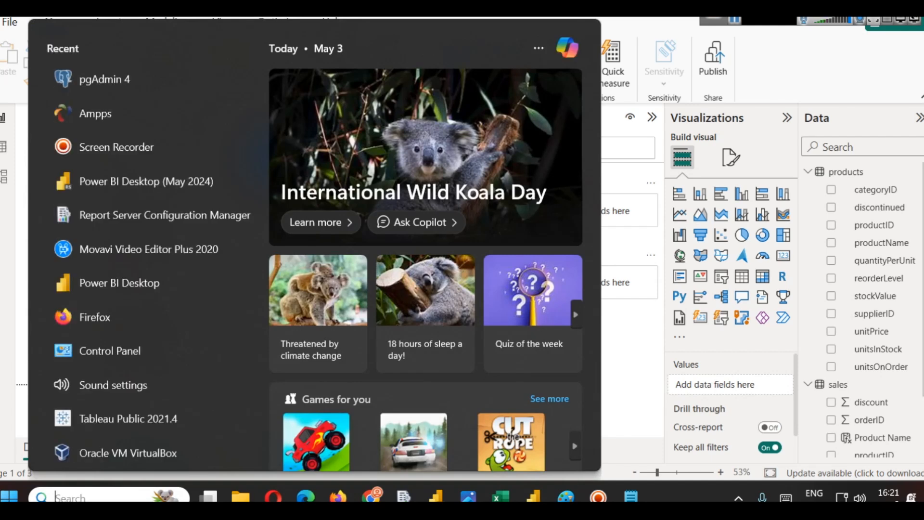
text(s)
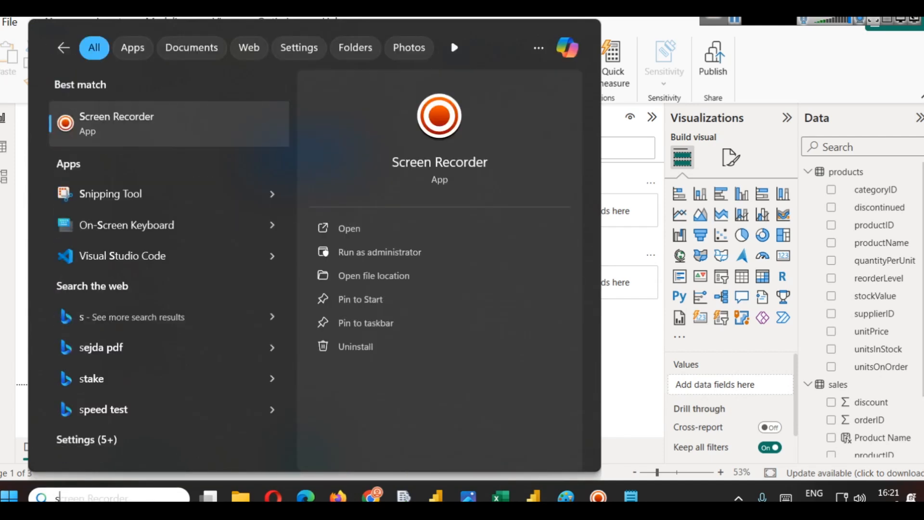
text(sm)
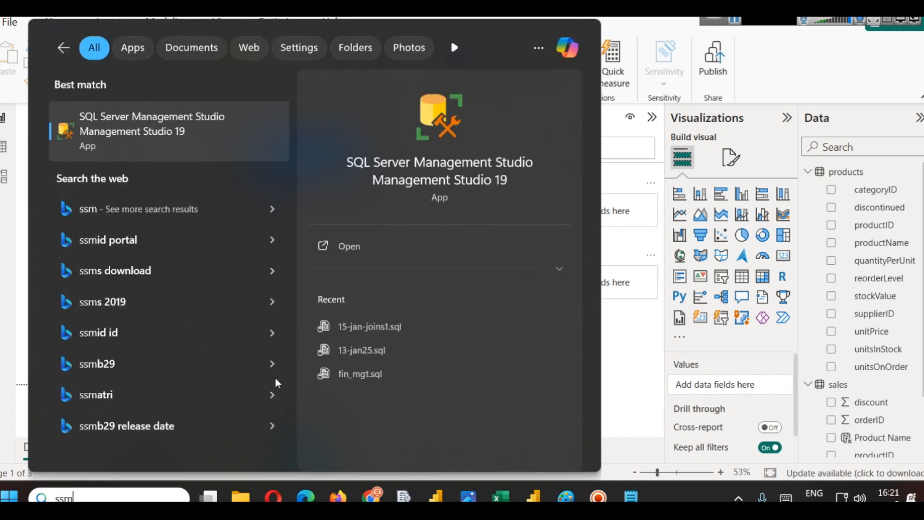
click(379, 247)
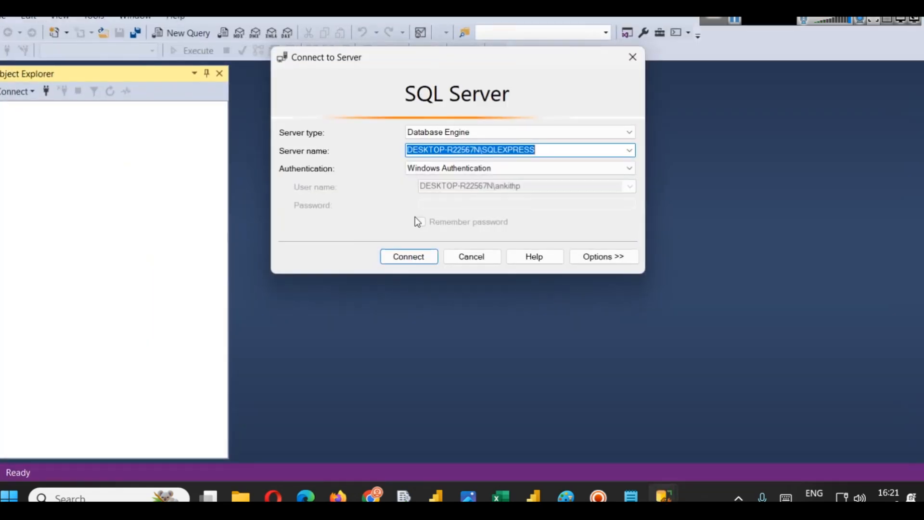
- Expand the server's Databases folder and the northwind database
click(420, 258)
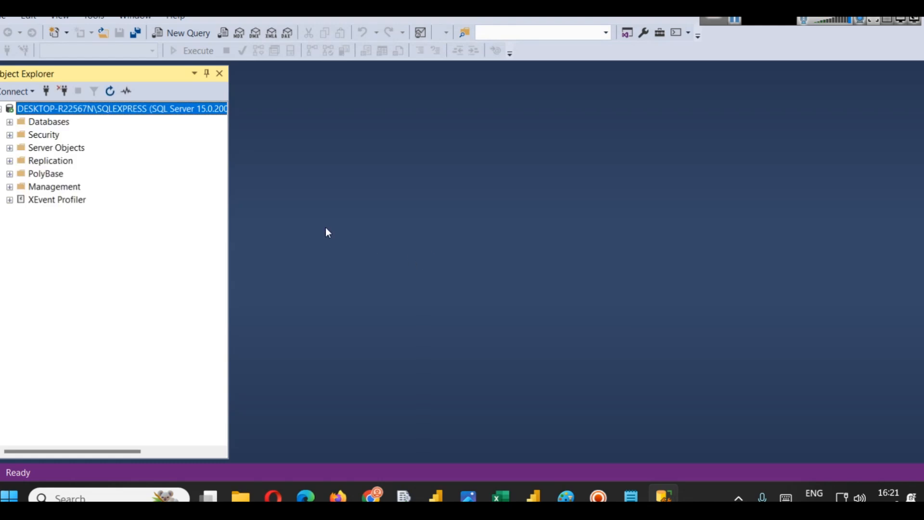
click(10, 122)
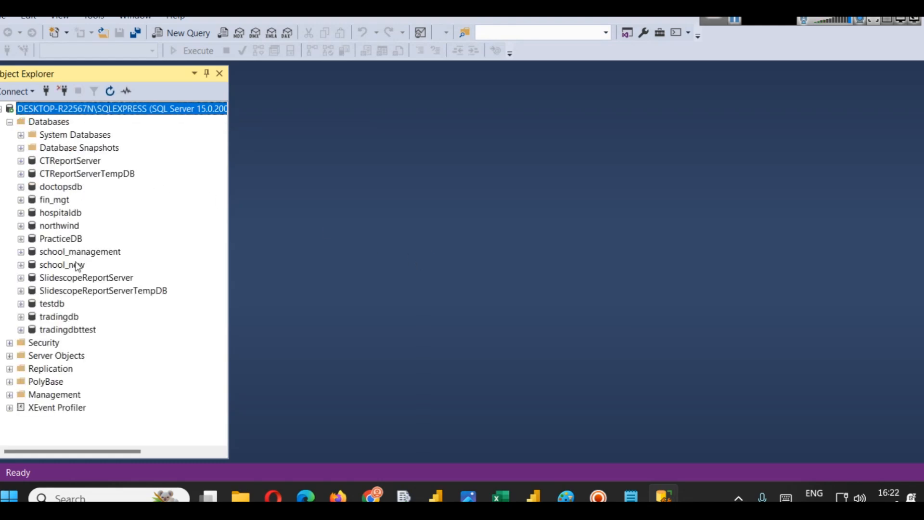
right_click(59, 227)
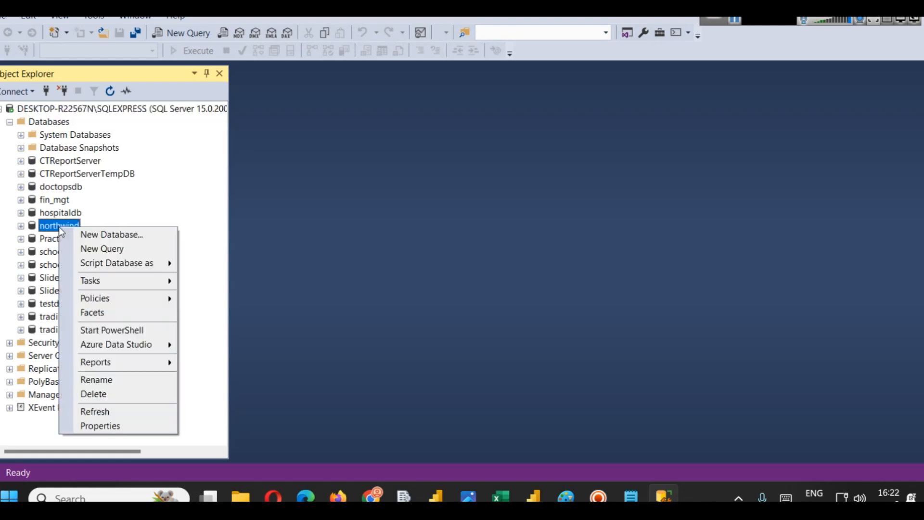
click(22, 226)
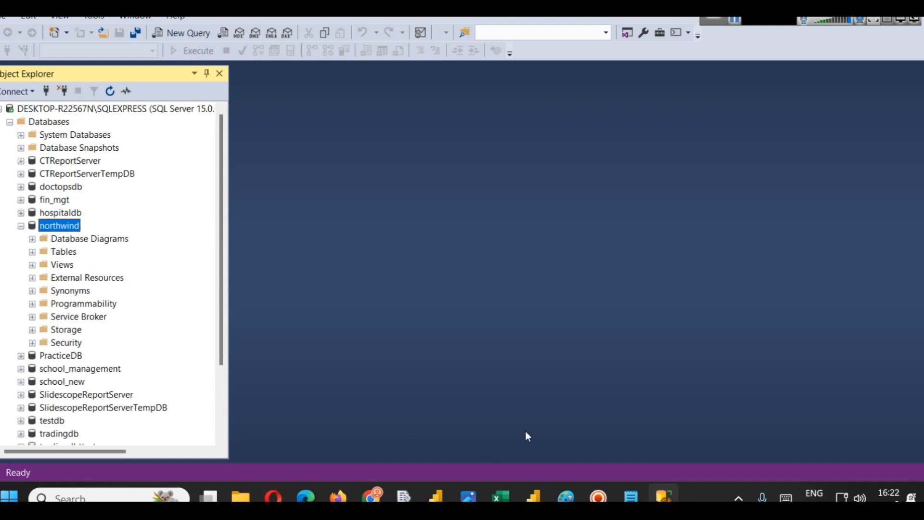
- Open the SQL Server database connection dialog in Power BI Desktop
click(534, 493)
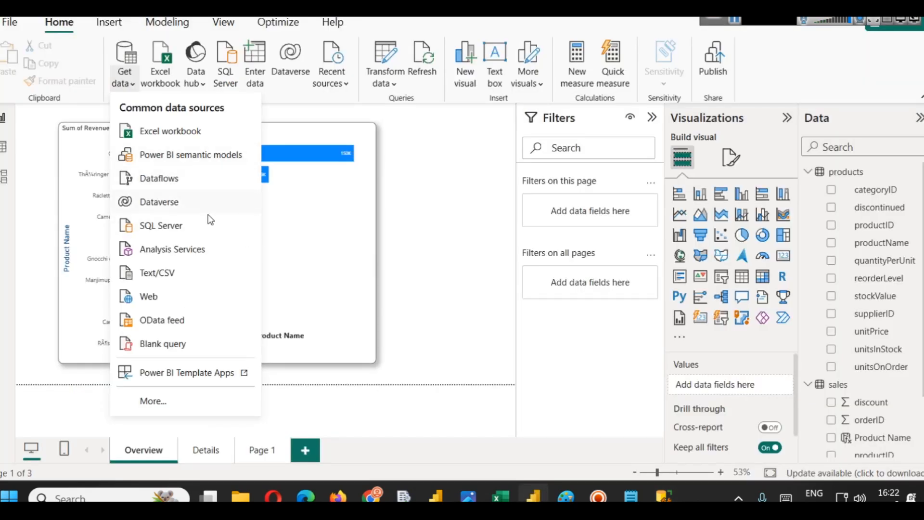
click(171, 226)
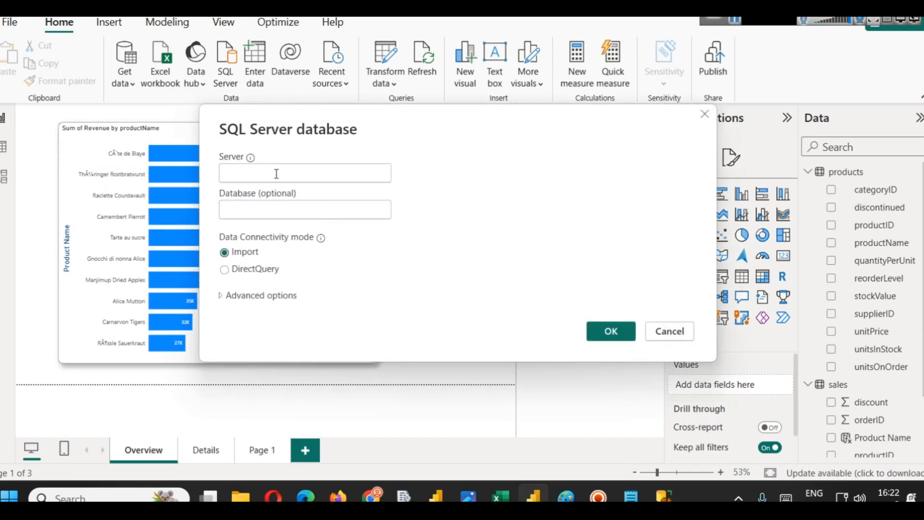
drag(331, 129, 455, 134)
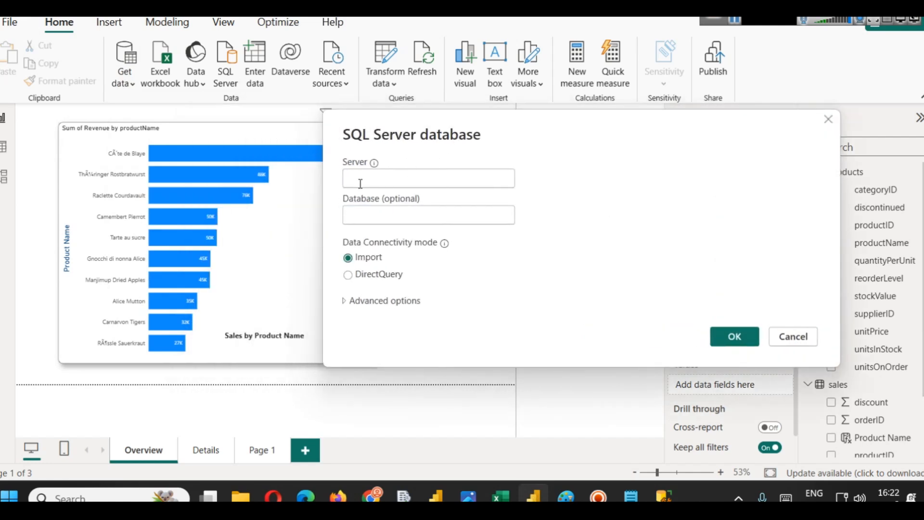
- Return to SQL Server Management Studio and open the server's Properties to inspect its product details
click(660, 495)
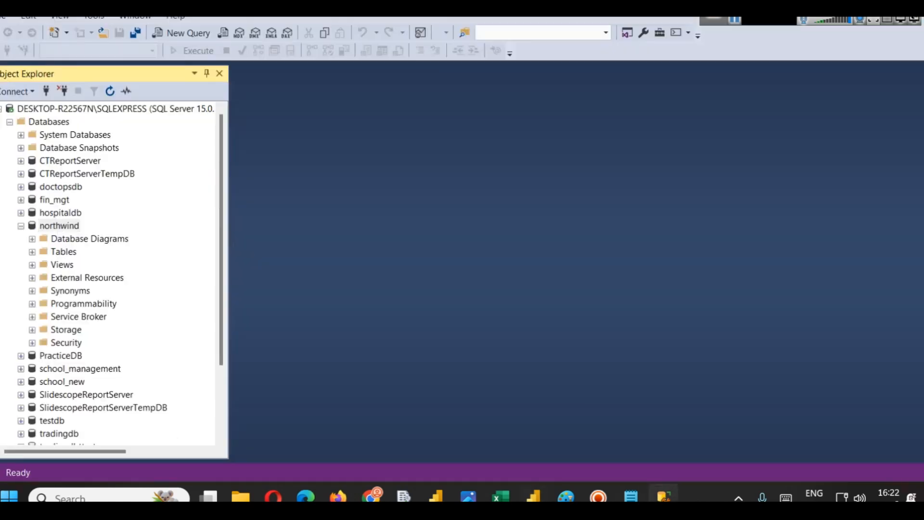
click(138, 111)
right_click(140, 112)
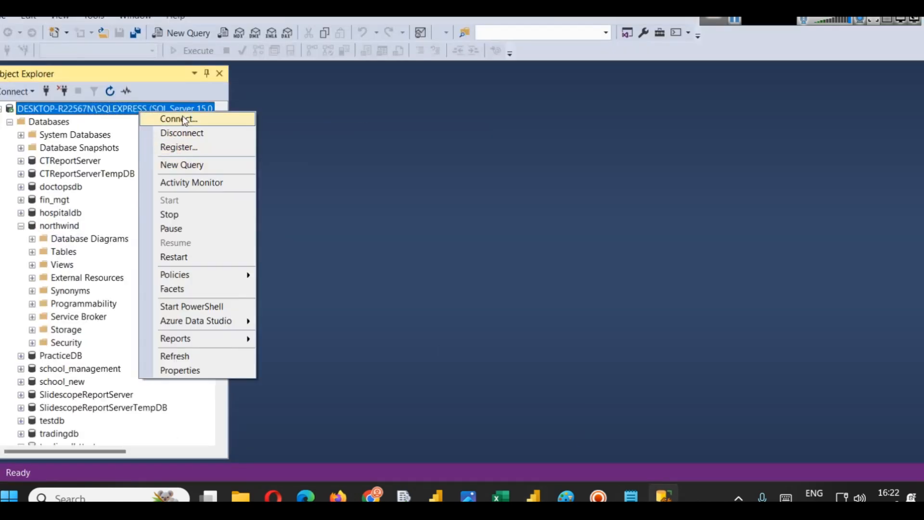
click(114, 108)
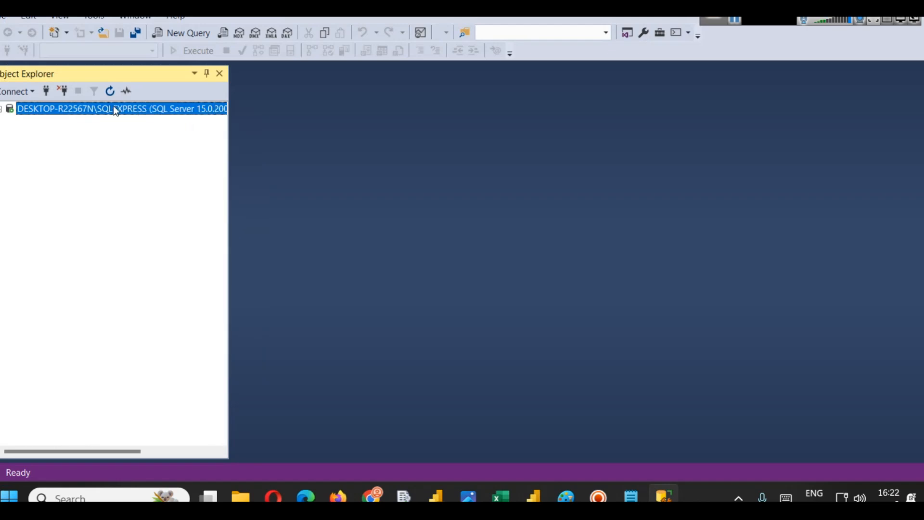
right_click(92, 111)
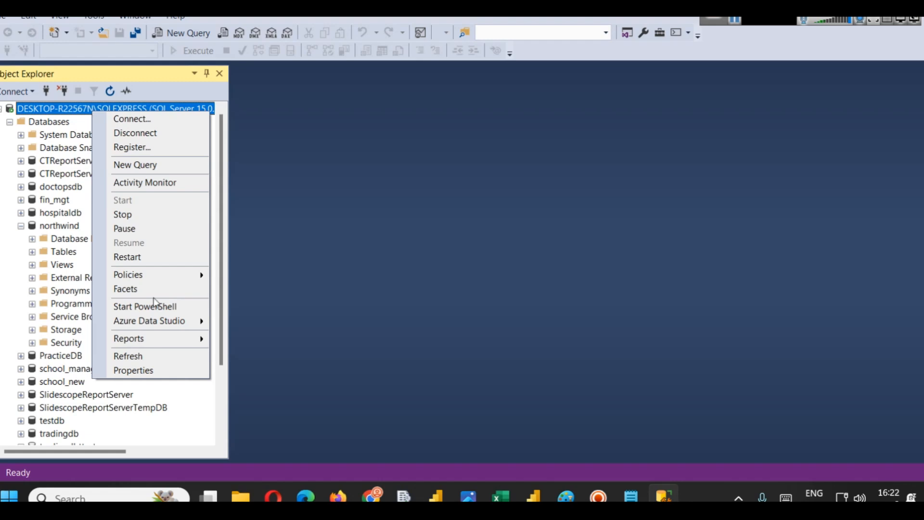
click(152, 374)
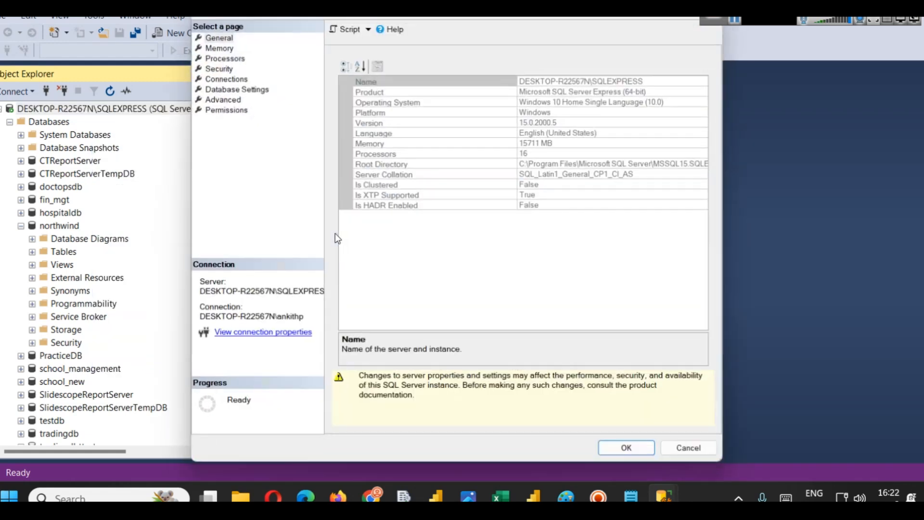
click(581, 87)
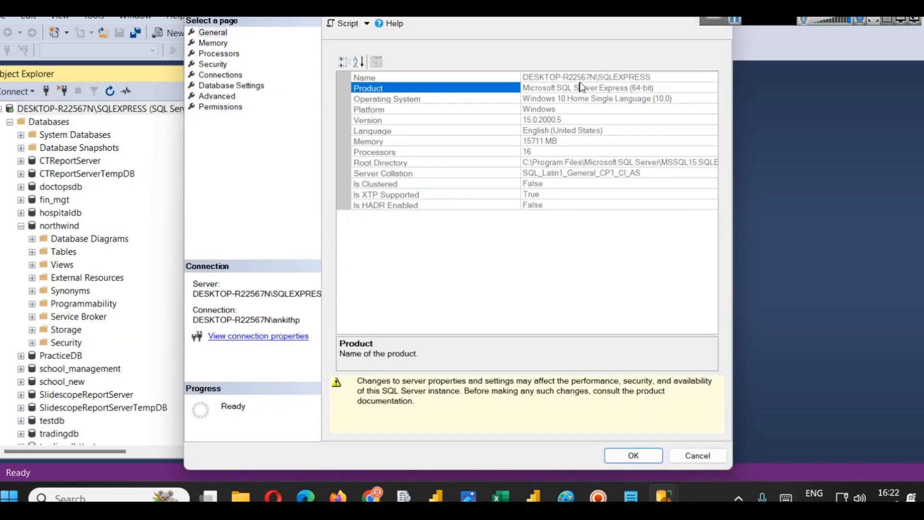
- Copy the server name DESKTOP-R22567N\SQLEXPRESS from the server properties and paste it as the Server in the SQL Server database dialog
click(580, 77)
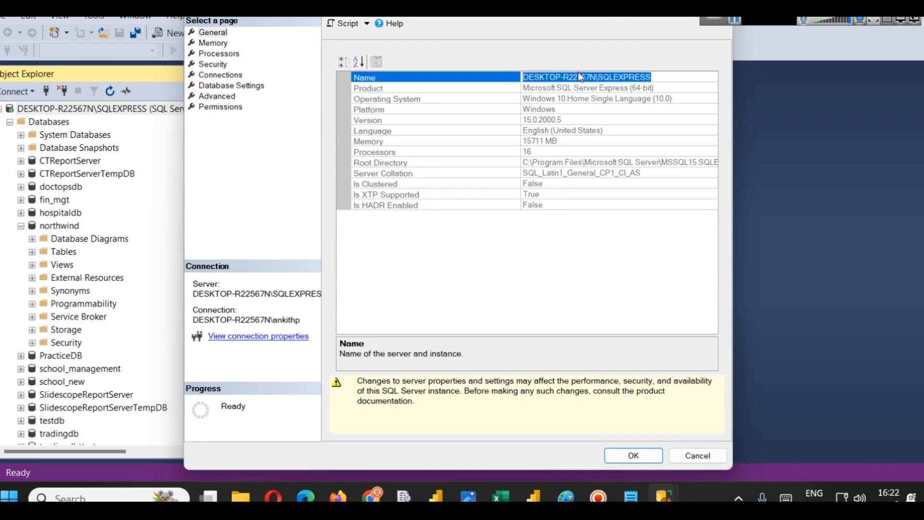
click(534, 496)
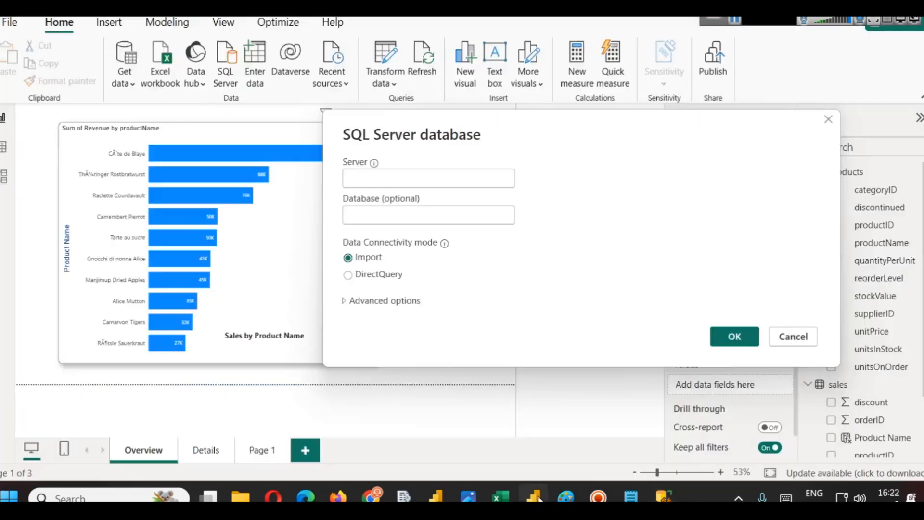
click(390, 171)
text(DESKTOP-R22567N\SQLEXPRESS)
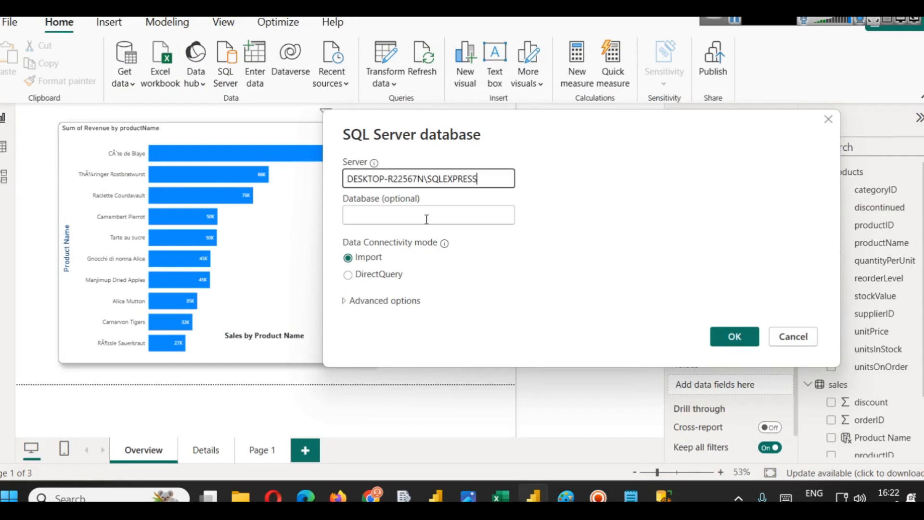
click(429, 214)
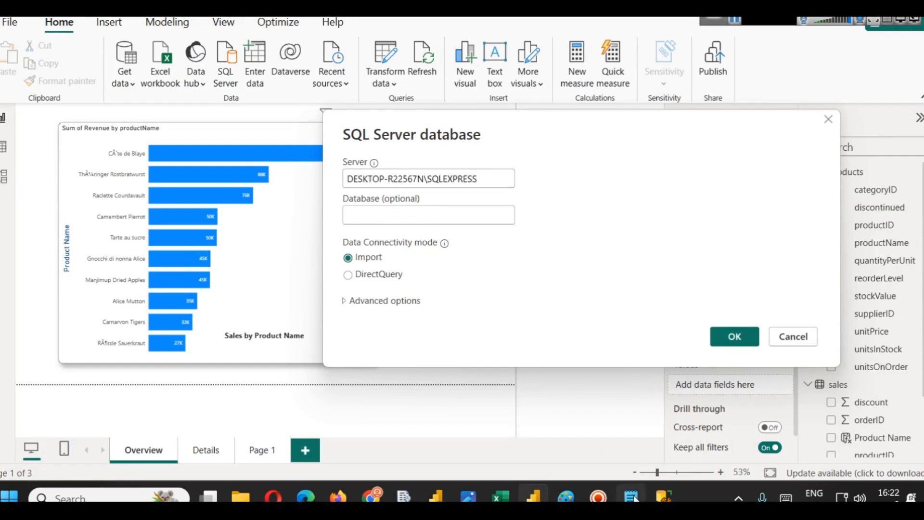
- Switch to SQL Server Management Studio and expand the hospitaldb database in Object Explorer
mouse_move(550, 500)
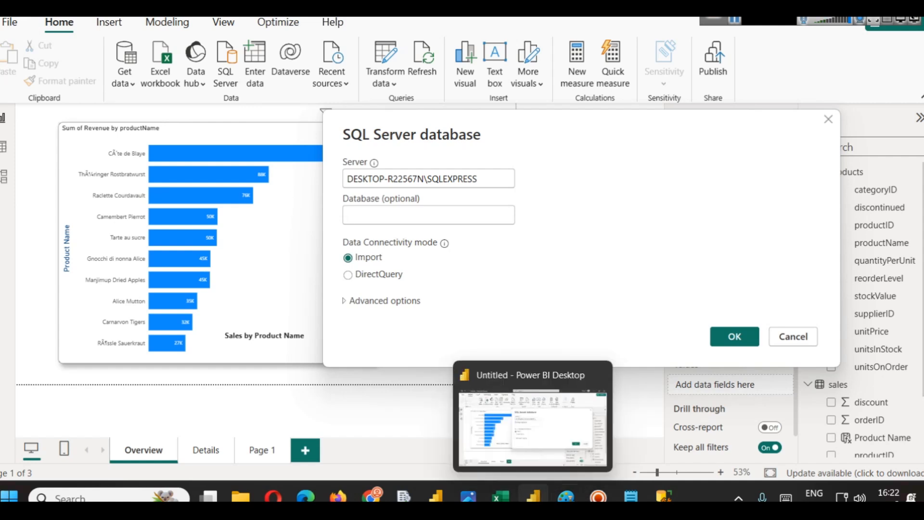
mouse_move(663, 499)
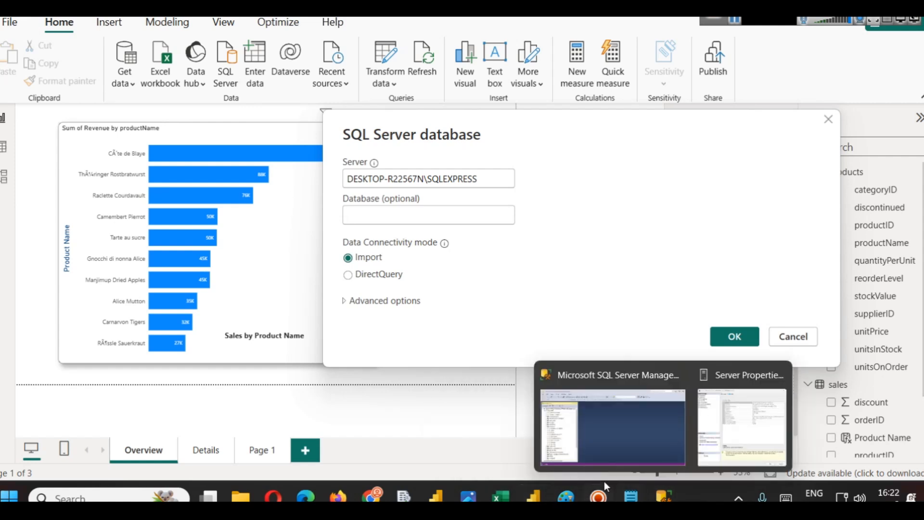
click(561, 432)
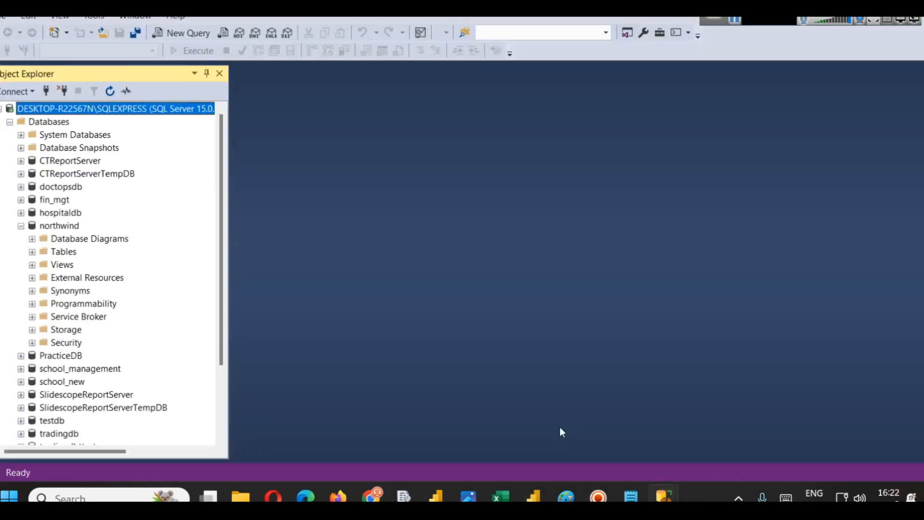
click(47, 214)
click(21, 213)
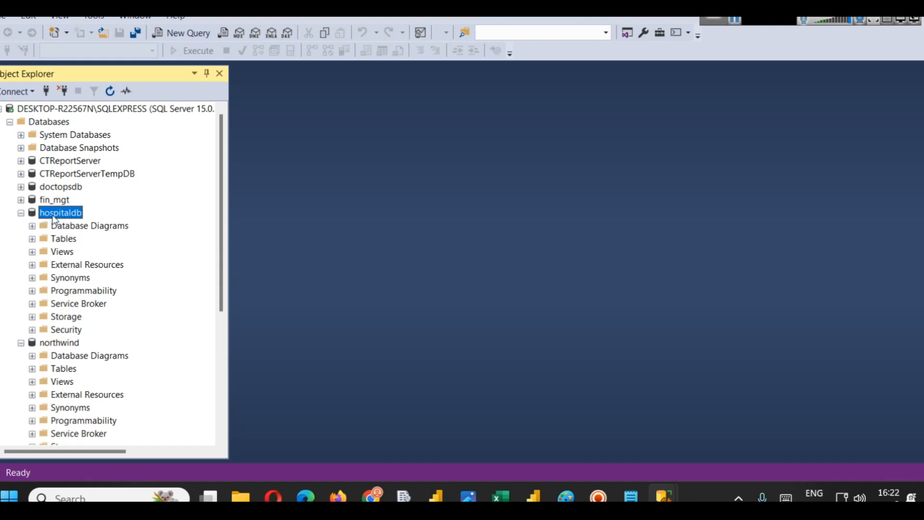
- Enter hospitaldb as the database in the SQL Server database dialog and connect
click(534, 496)
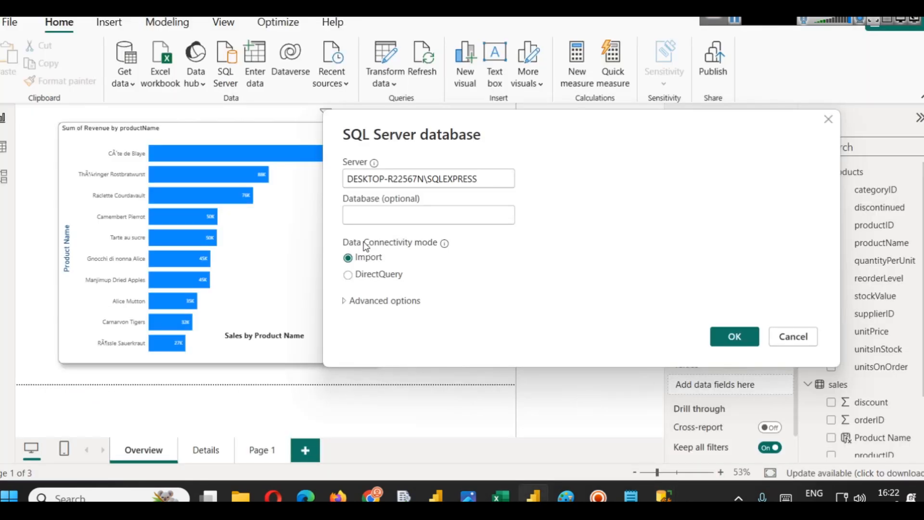
click(358, 208)
text(hospit)
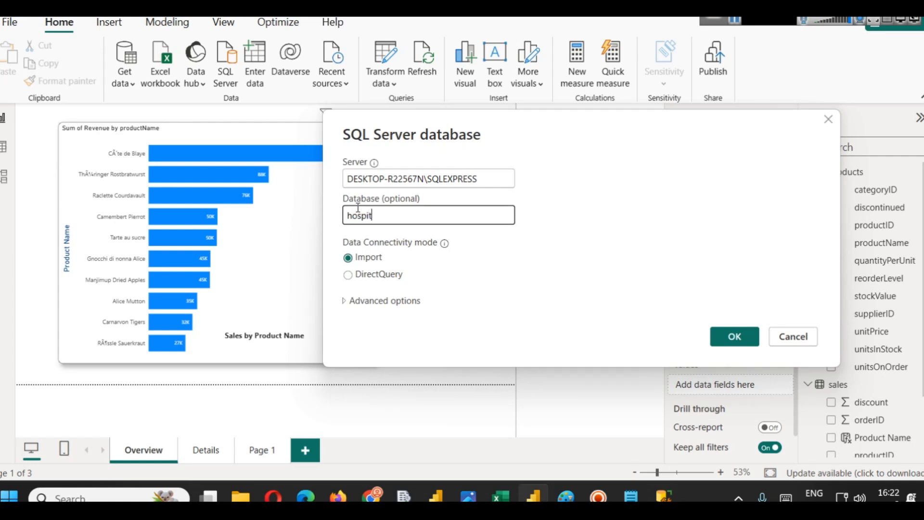
text(aldb)
click(739, 332)
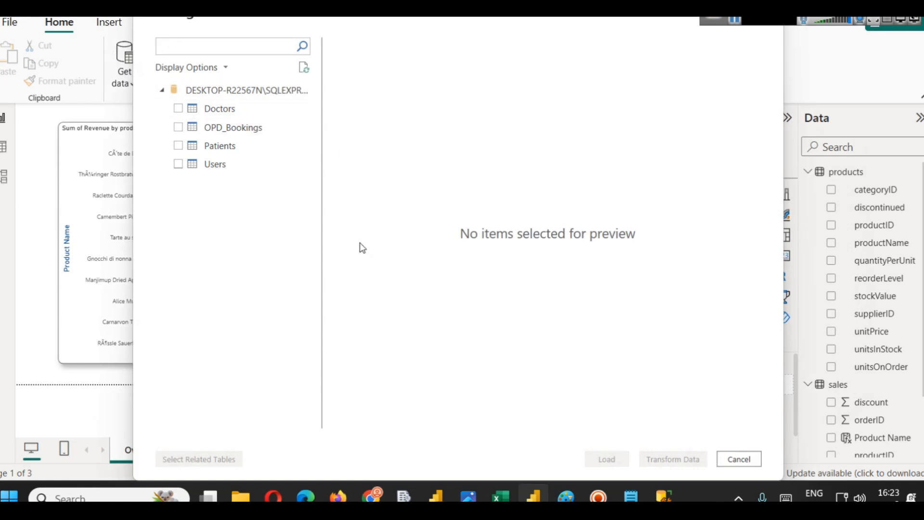
- Switch to Notepad and add a new line reading "IP address hosting address" below the Databases note
mouse_move(664, 495)
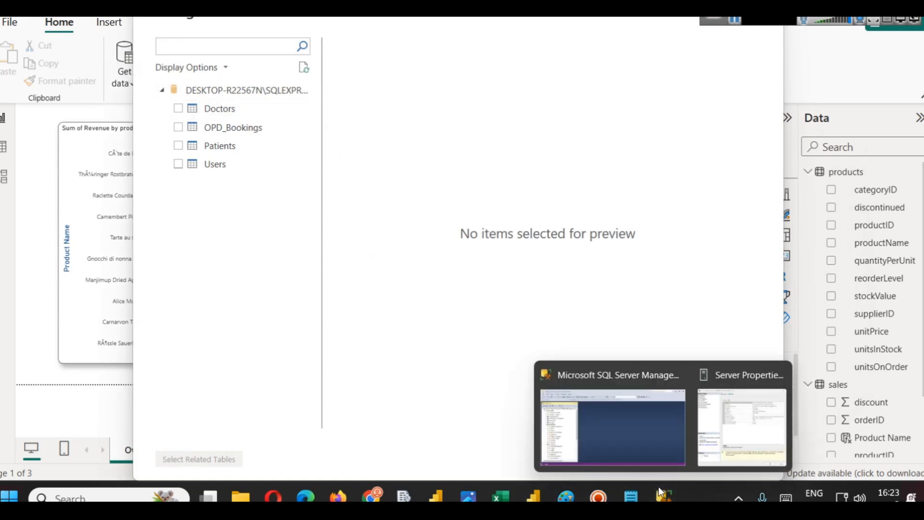
click(596, 398)
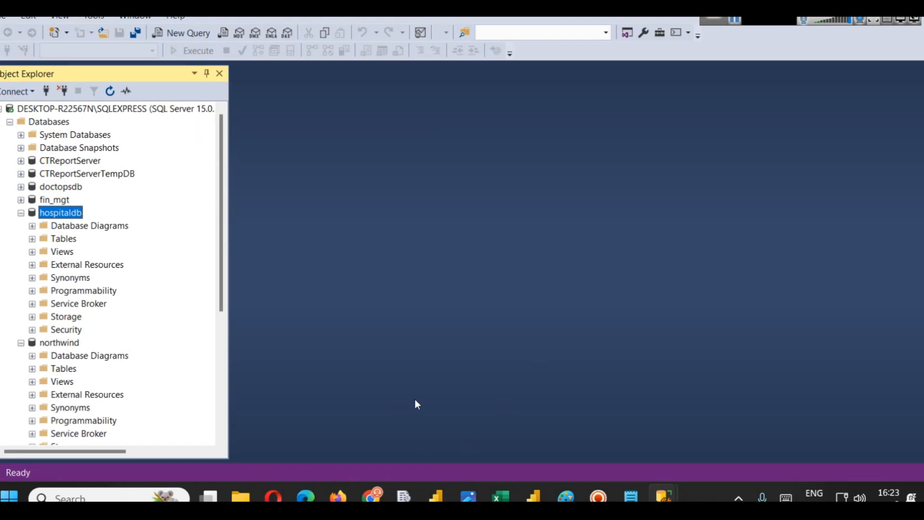
click(631, 496)
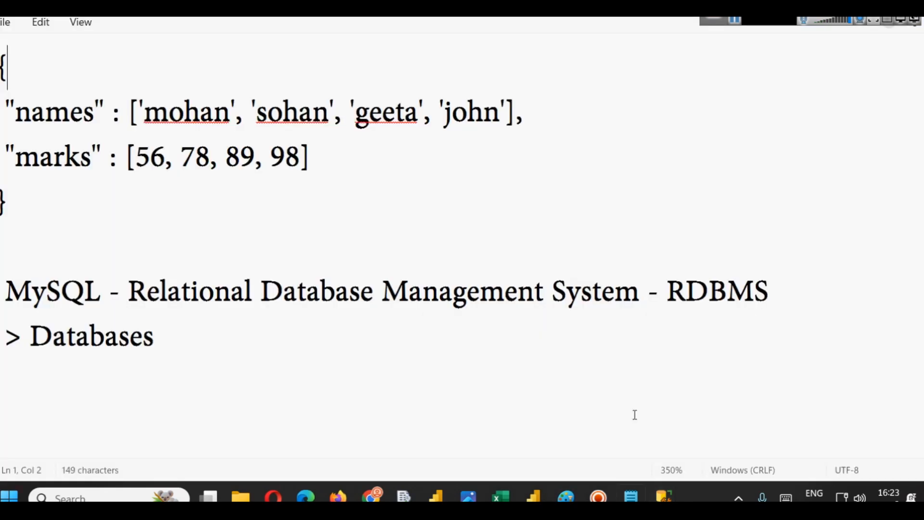
click(367, 354)
key(Return)
key(Return)
text(IP address )
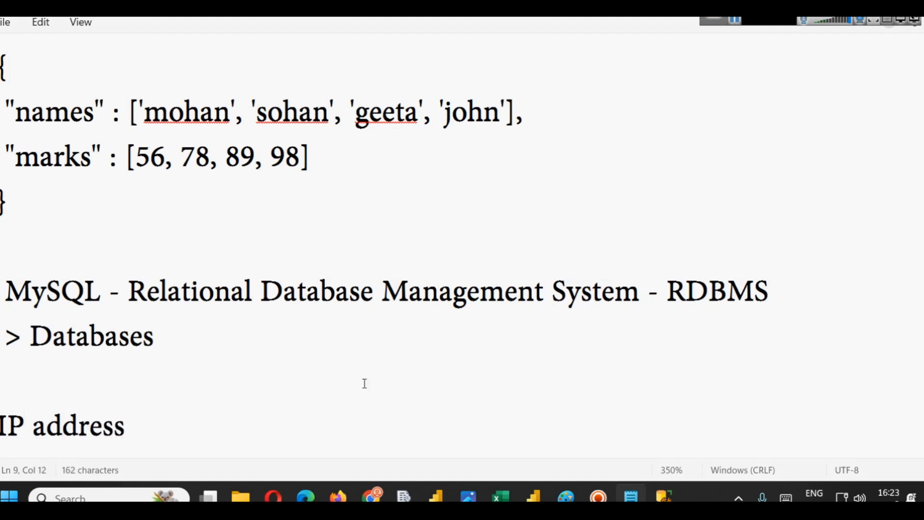
text(hosti)
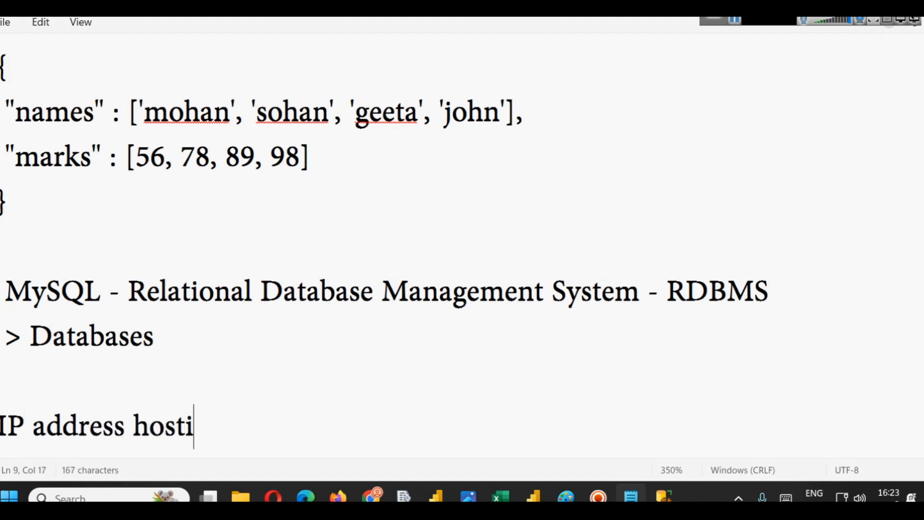
text(ng address)
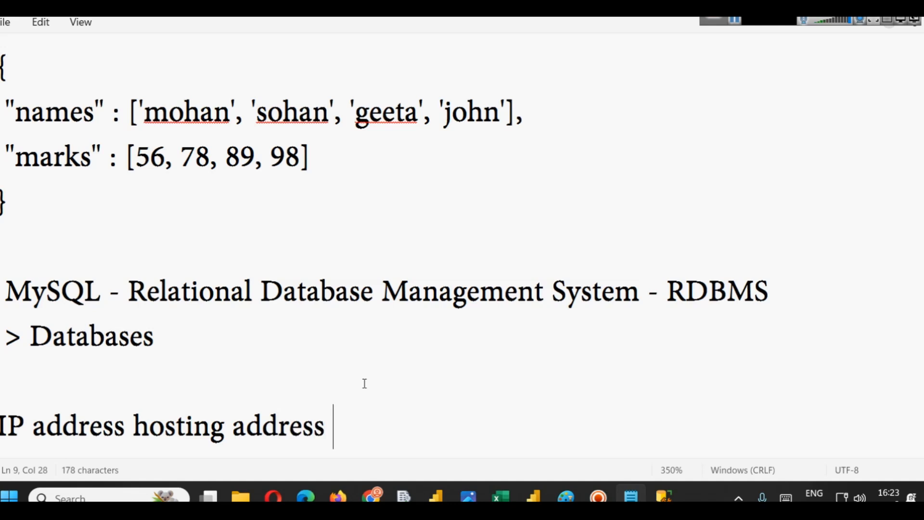
- Switch to the browser and open flowerworld.in in the address bar
click(371, 496)
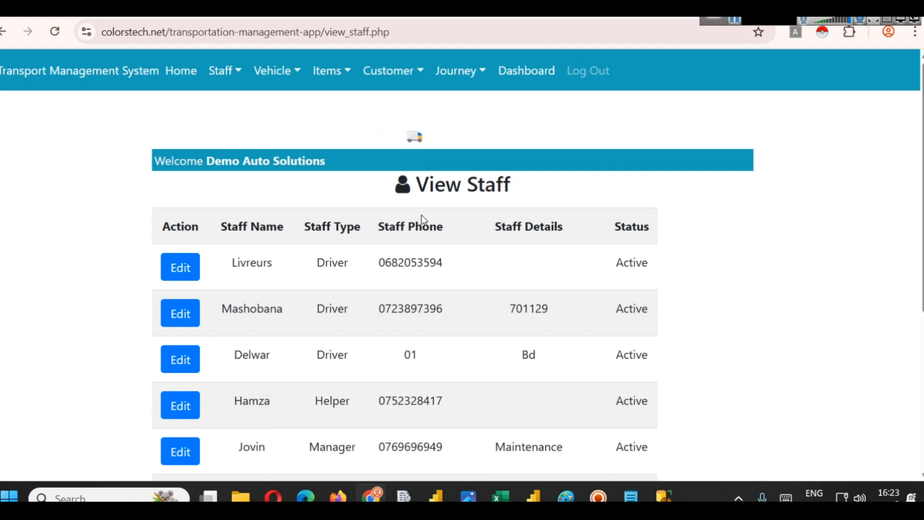
click(372, 42)
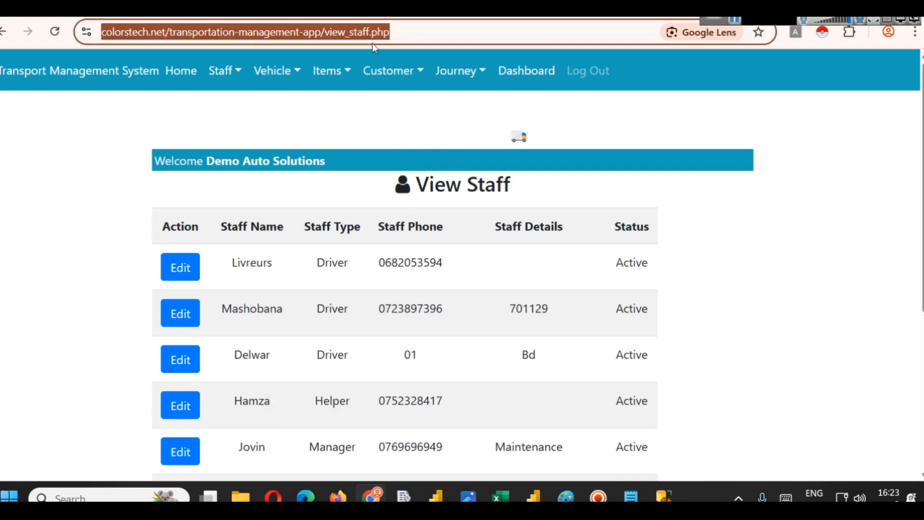
text(flowerworld.in)
key(Return)
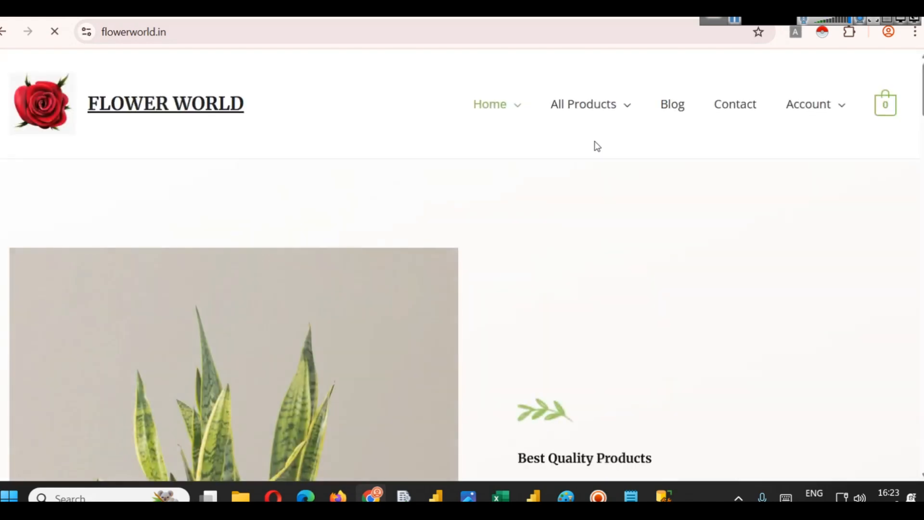
- Open the Indoor Plants product category and browse the listed plants
scroll(716, 295, down, 3)
scroll(687, 274, up, 3)
mouse_move(598, 131)
click(591, 153)
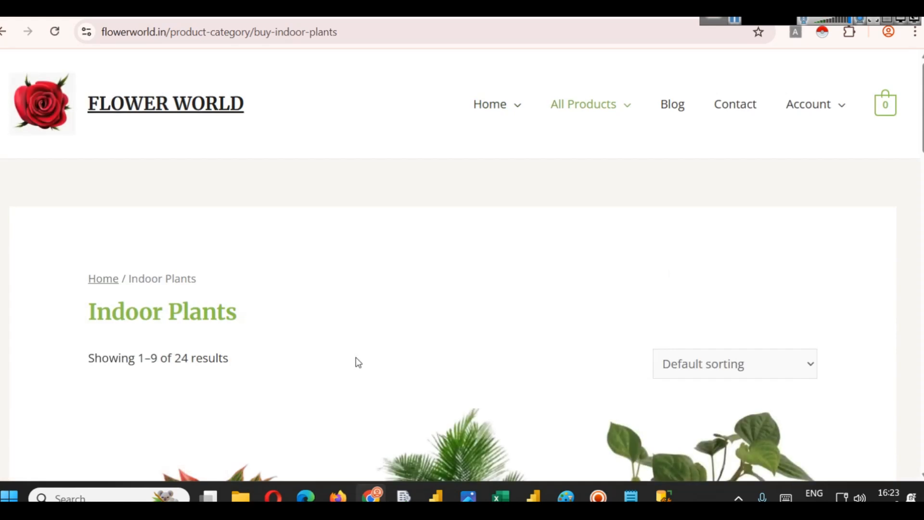
scroll(403, 344, down, 7)
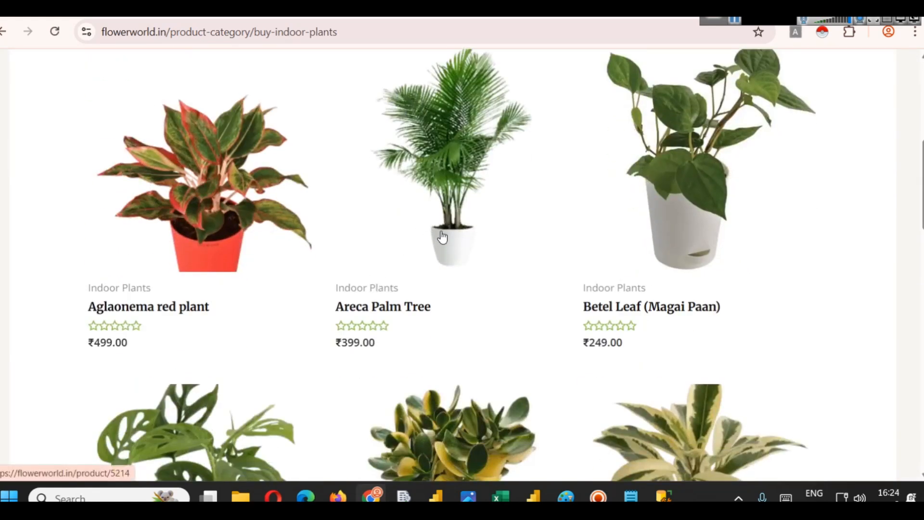
scroll(442, 237, up, 3)
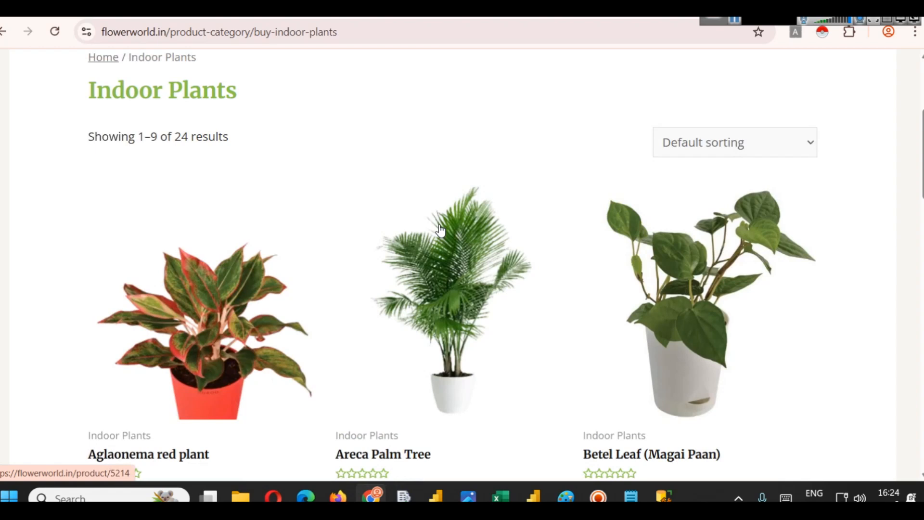
- Switch to SQL Server Management Studio and expand the northwind database's Tables folder
click(584, 424)
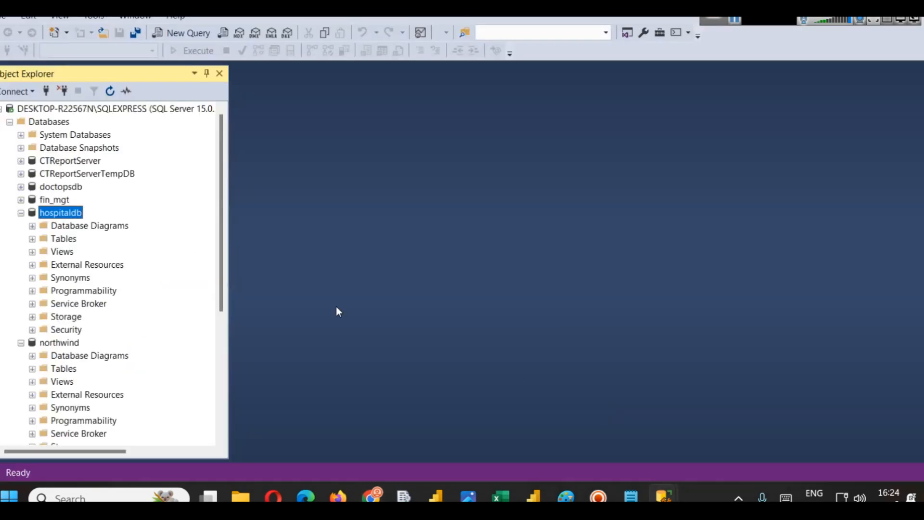
scroll(84, 349, down, 2)
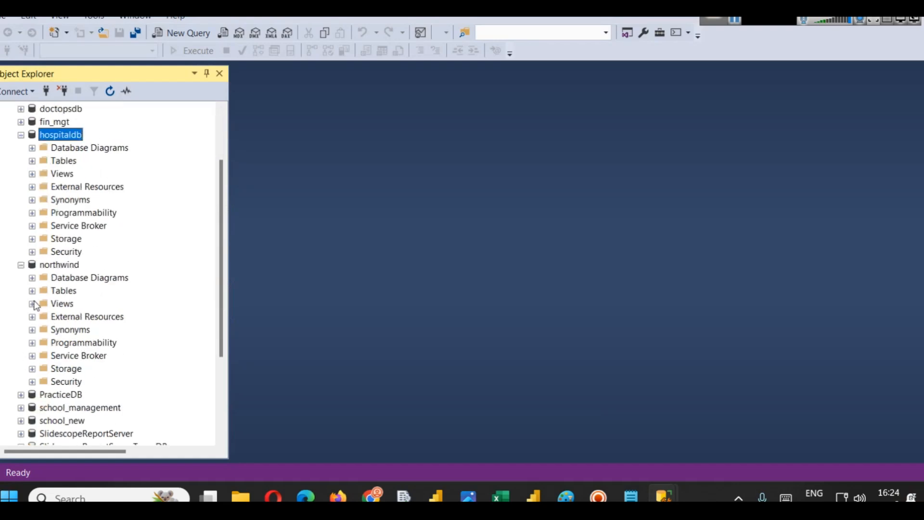
click(32, 290)
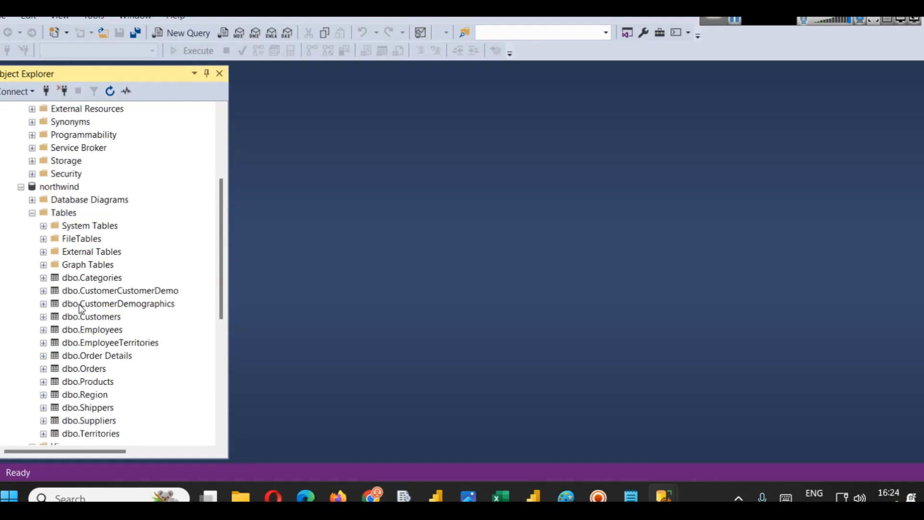
scroll(116, 301, down, 2)
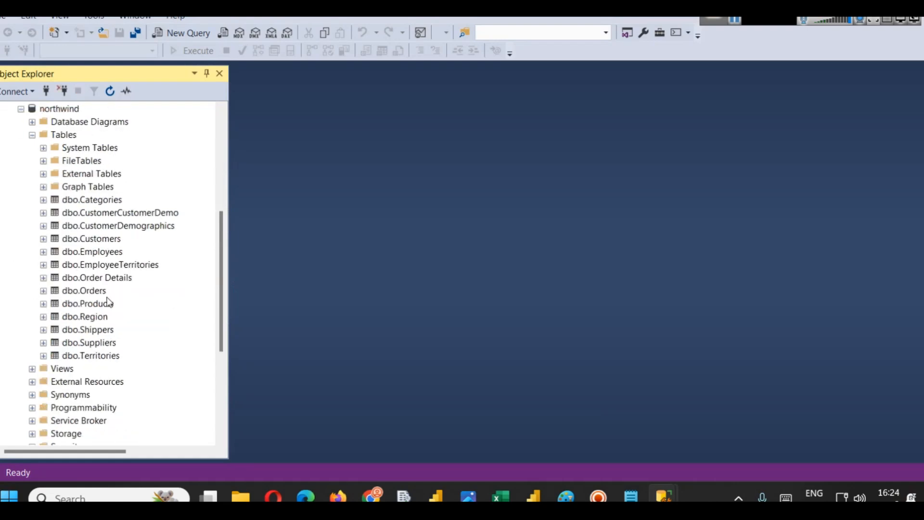
- Open the dbo.Orders table in Design view and select its Freight column
click(84, 291)
right_click(85, 294)
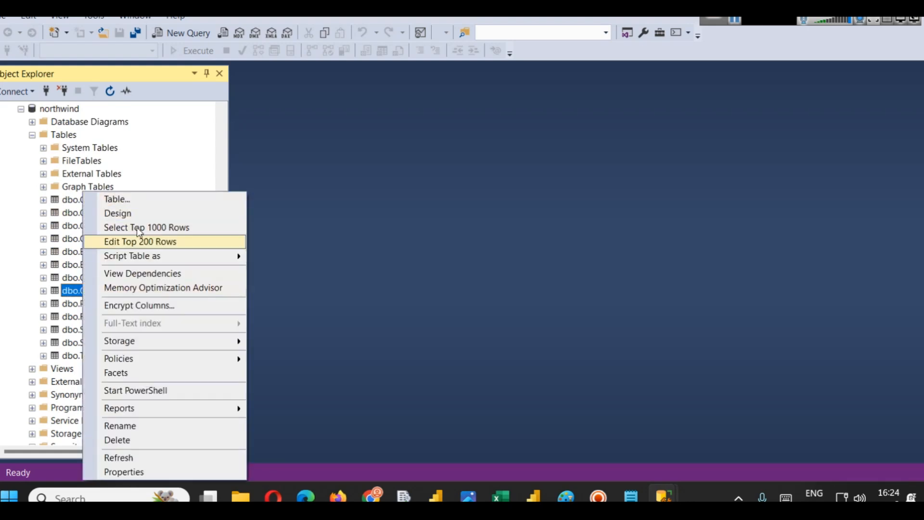
click(144, 215)
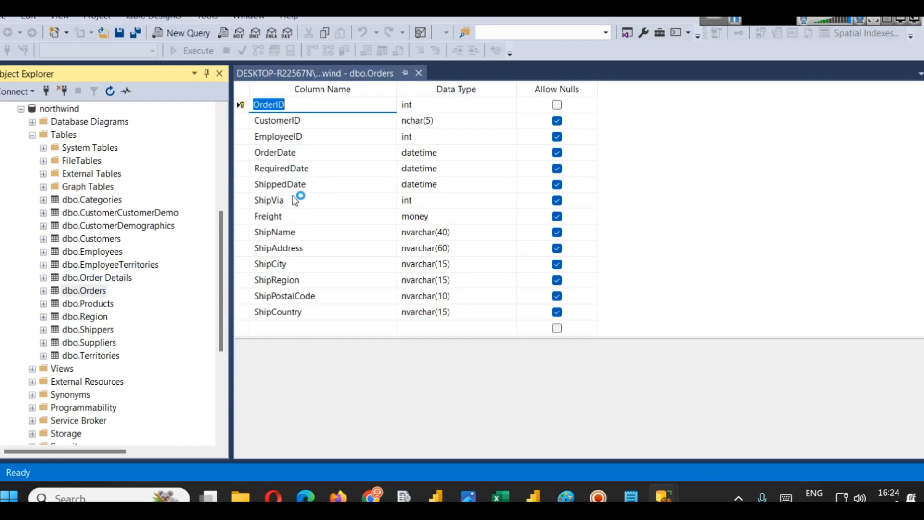
click(282, 218)
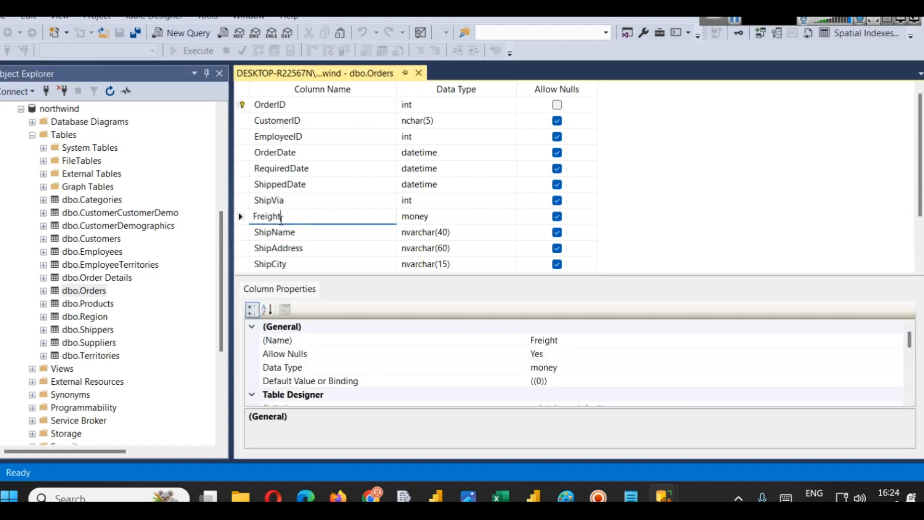
- Select the top 1000 rows of dbo.Orders and enlarge the results pane
click(78, 290)
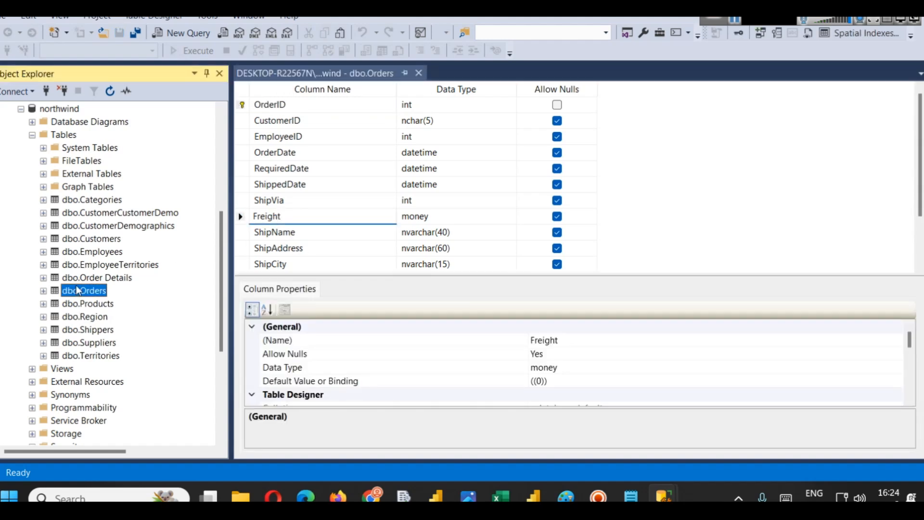
right_click(78, 290)
click(130, 230)
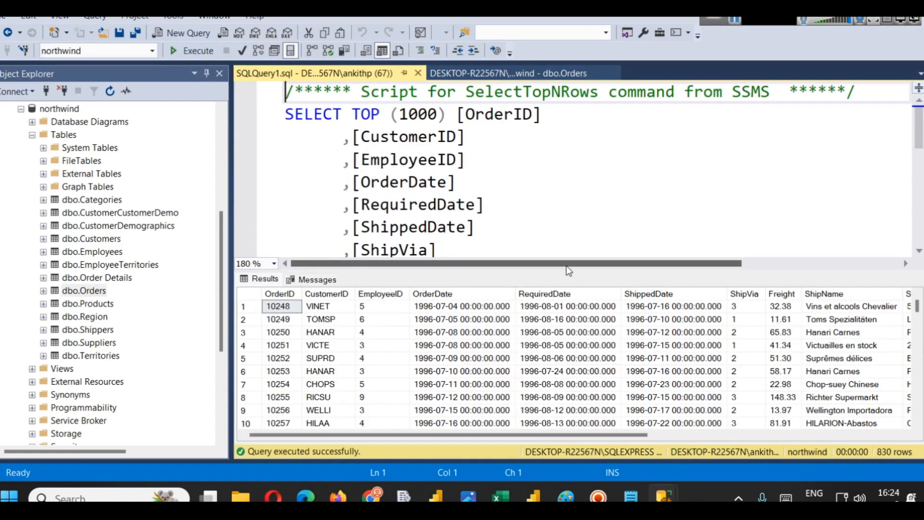
drag(566, 269, 566, 184)
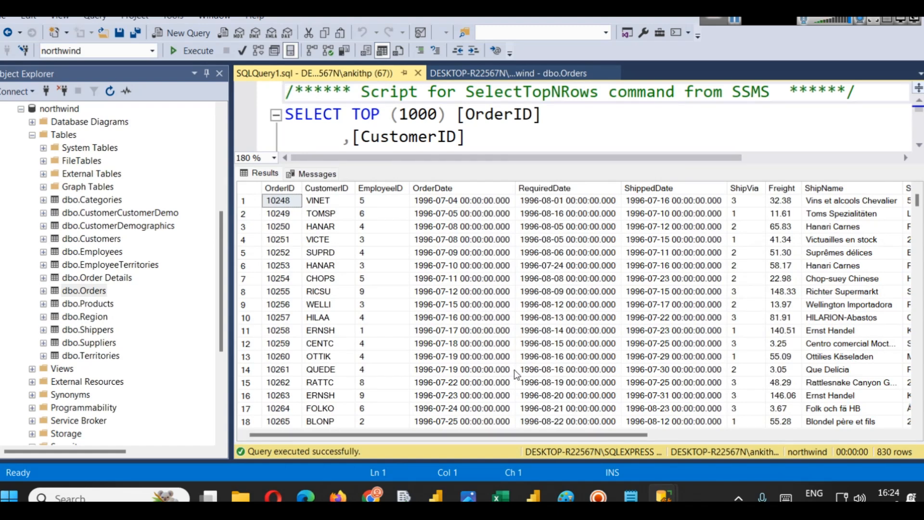
- Switch back to the Power BI Navigator listing the hospitaldb tables
mouse_move(533, 495)
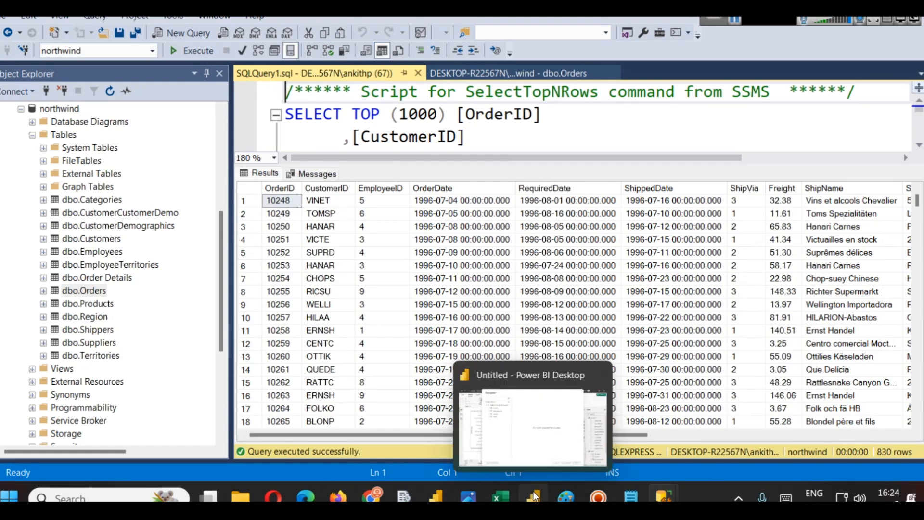
click(536, 423)
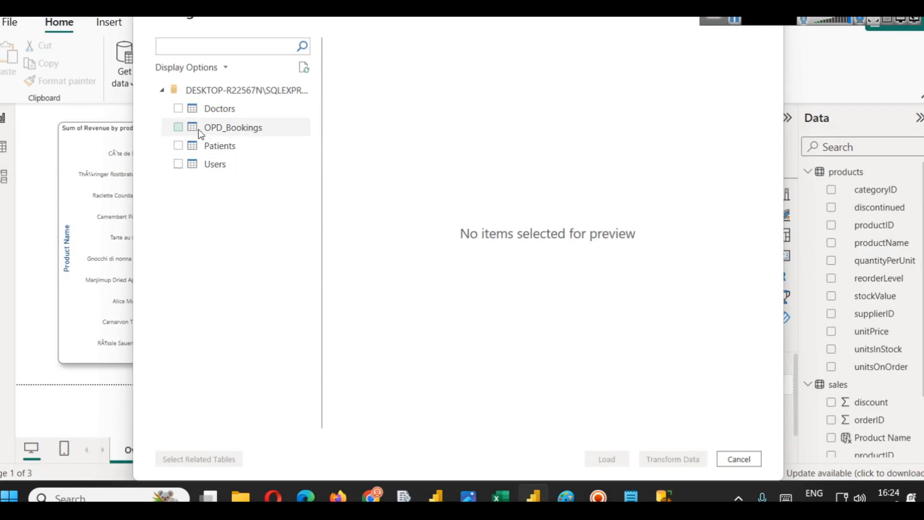
- Select the Doctors, OPD_Bookings, Patients and Users tables from the hospitaldb database and load them into Power BI
click(178, 115)
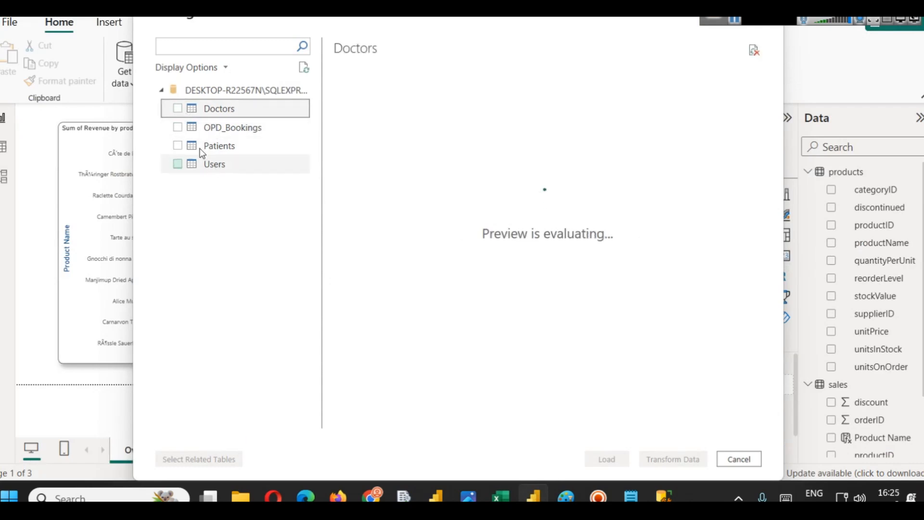
click(177, 109)
click(177, 128)
click(177, 146)
click(177, 165)
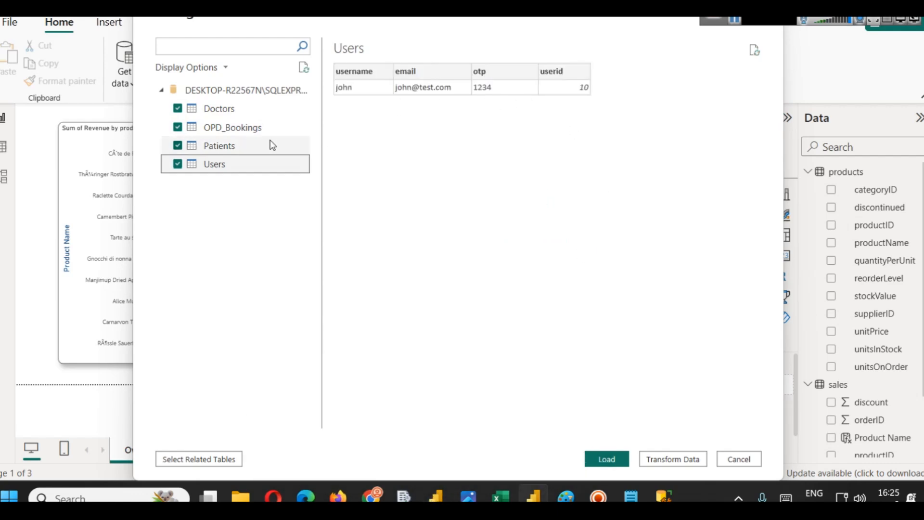
click(246, 139)
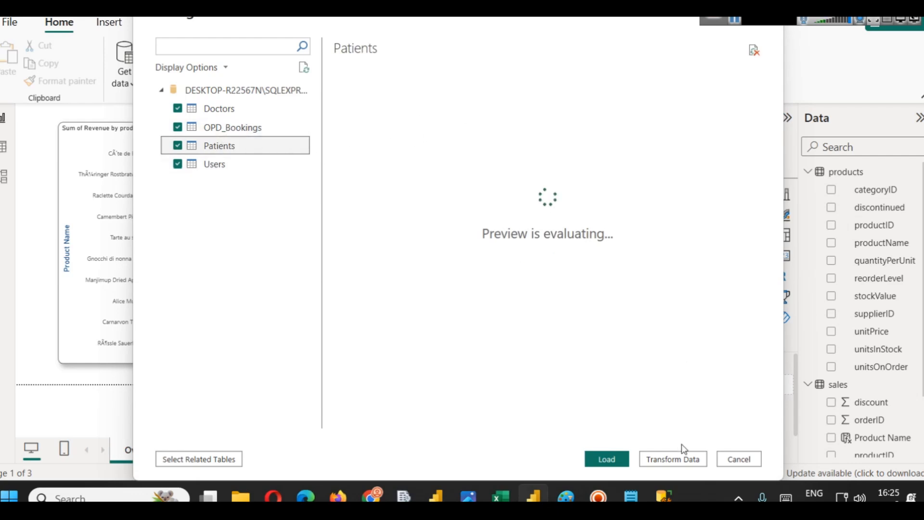
mouse_move(665, 496)
click(619, 458)
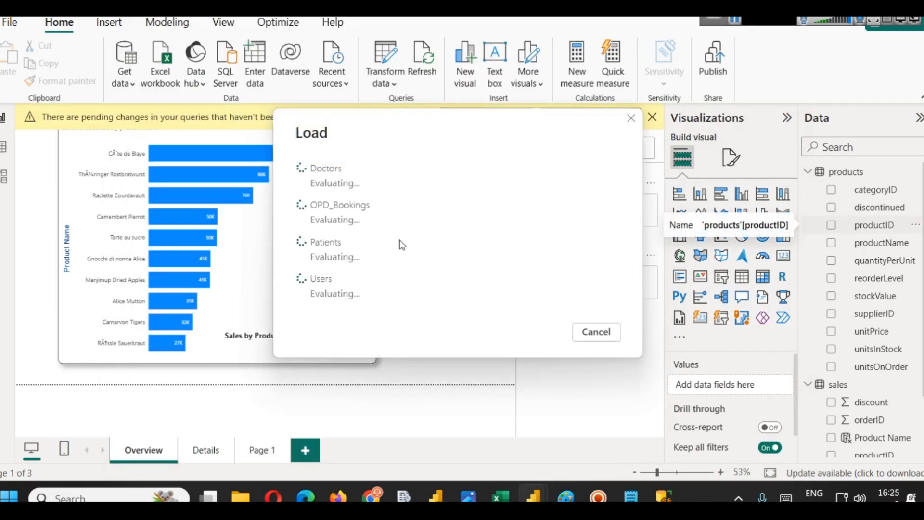
- Switch to SQL Server Management Studio and expand the hospitaldb database's Tables folder
mouse_move(663, 496)
click(603, 436)
scroll(82, 193, up, 4)
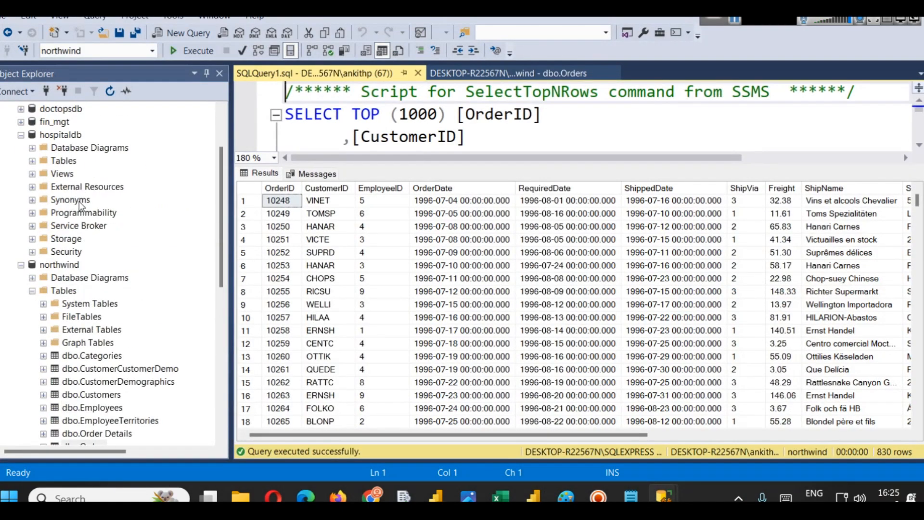
click(32, 160)
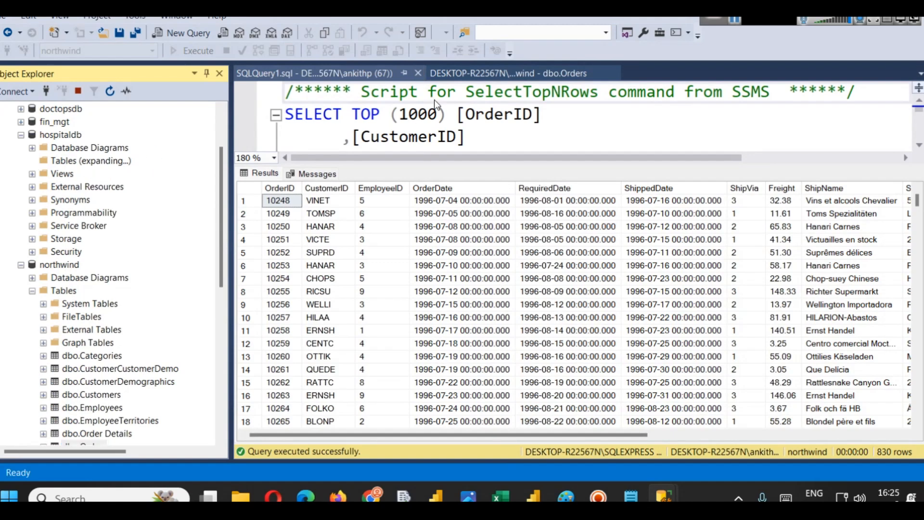
- Close the open query and dbo.Orders tabs and select the dbo.Doctors table
click(417, 73)
click(418, 73)
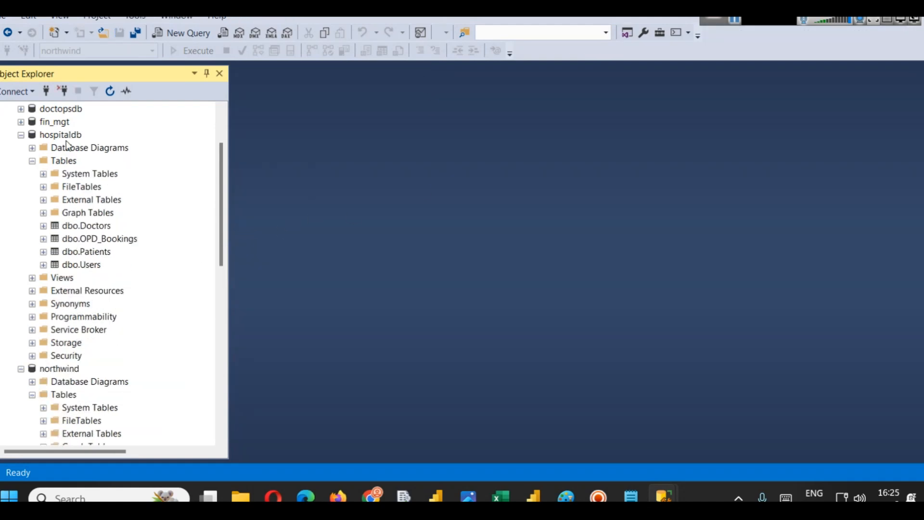
click(77, 227)
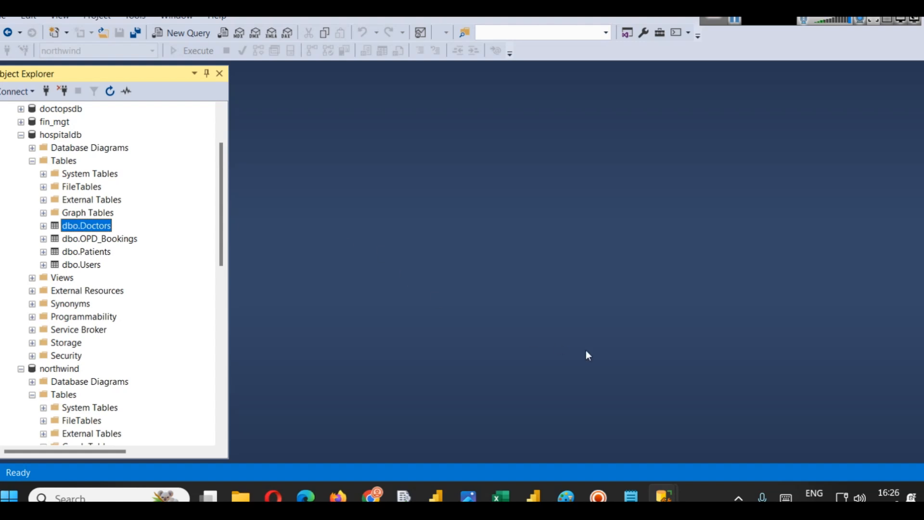
- Switch through the block diagram and browser tabs to view example web applications as data sources
mouse_move(567, 498)
click(563, 421)
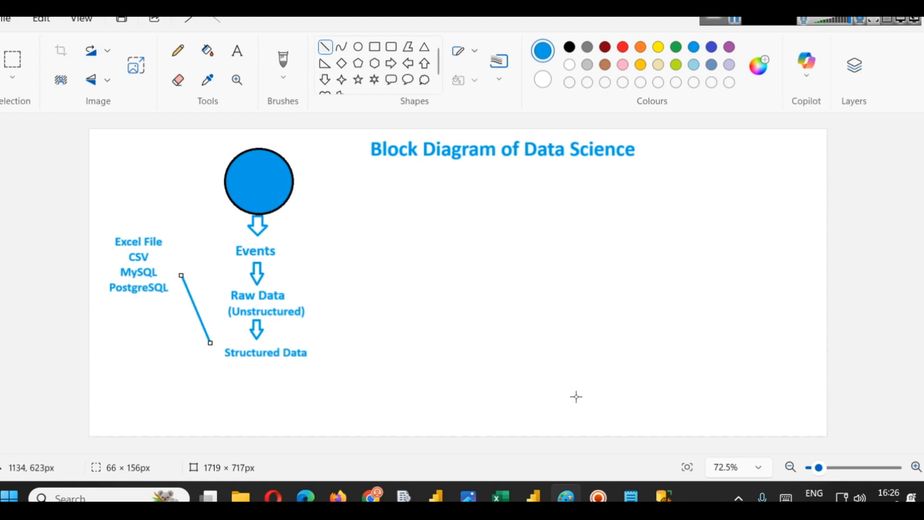
mouse_move(371, 496)
click(373, 424)
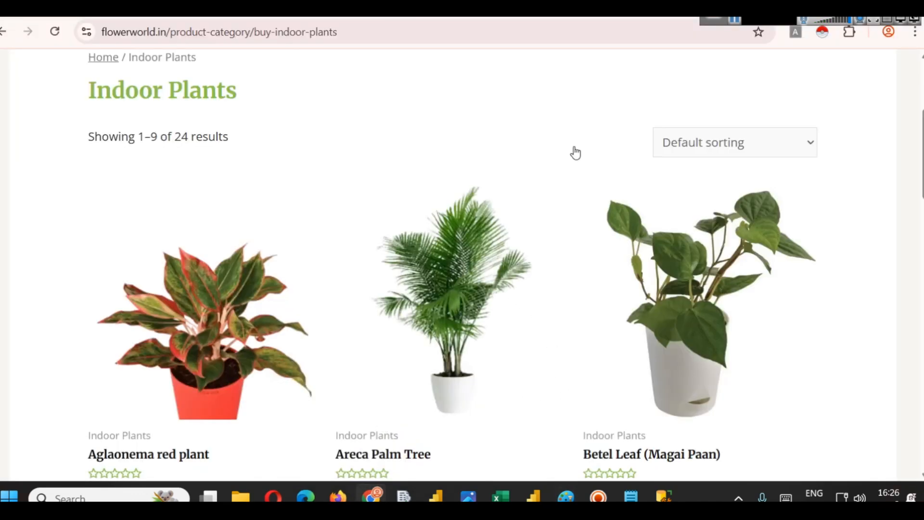
click(674, 10)
click(674, 18)
click(631, 17)
click(619, 17)
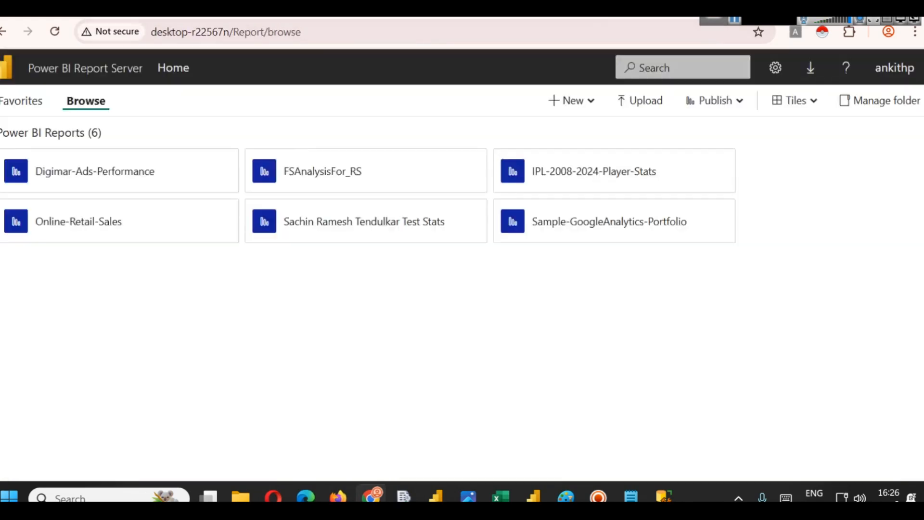
key(ctrl+t)
key(ctrl+w)
key(ctrl+Tab)
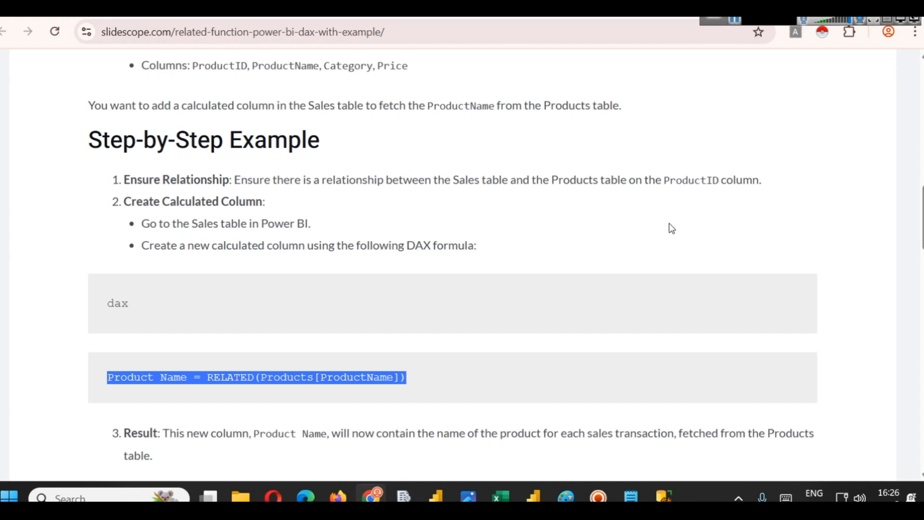
- Open the Data Analysis Course page from the site's Courses menu and scroll to its enquiry form
scroll(674, 287, up, 15)
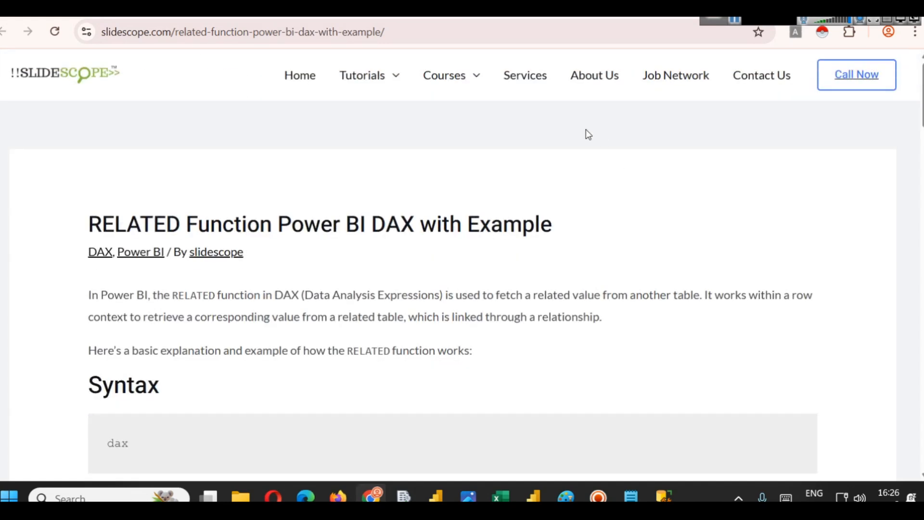
mouse_move(390, 82)
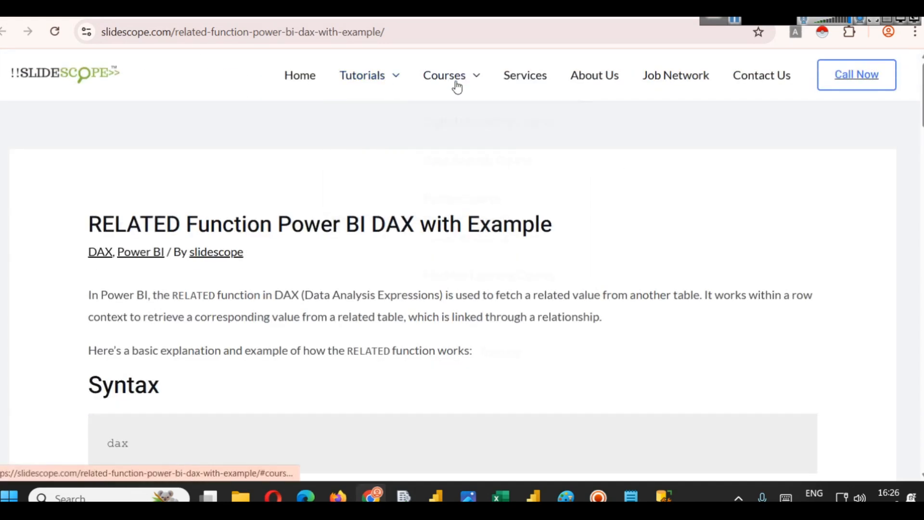
mouse_move(456, 84)
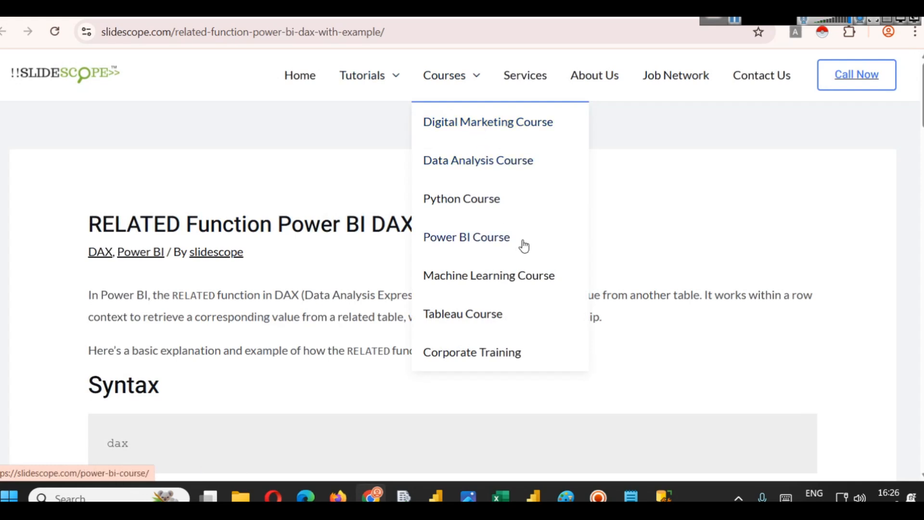
click(507, 179)
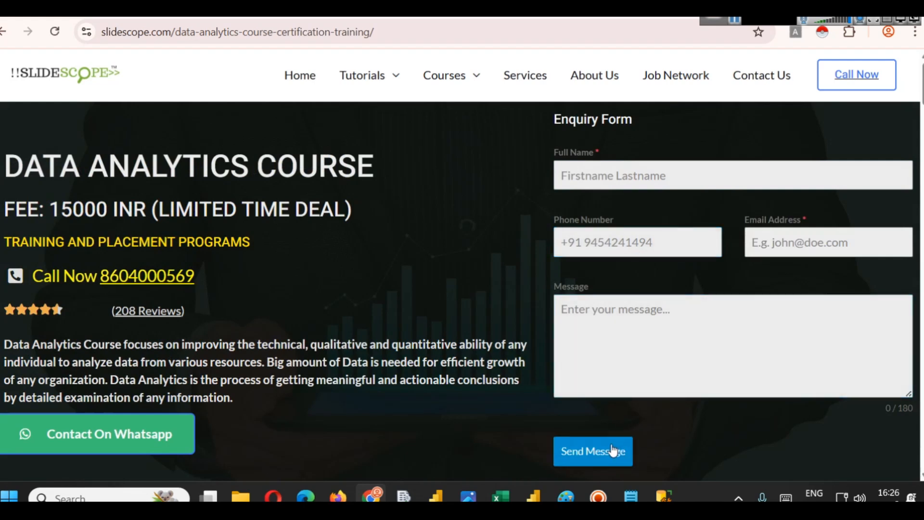
scroll(623, 313, down, 2)
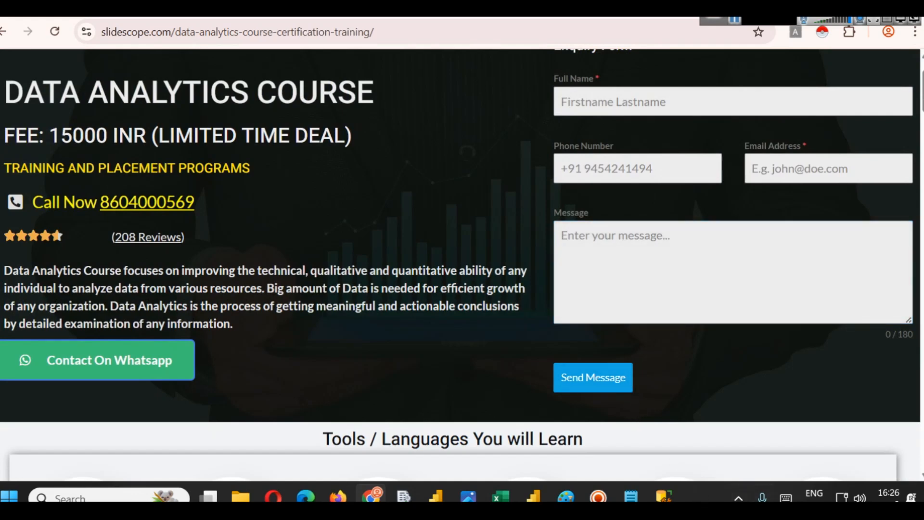
- Switch to Power BI Desktop to view the newly loaded hospital tables in the Data pane
mouse_move(663, 496)
click(739, 434)
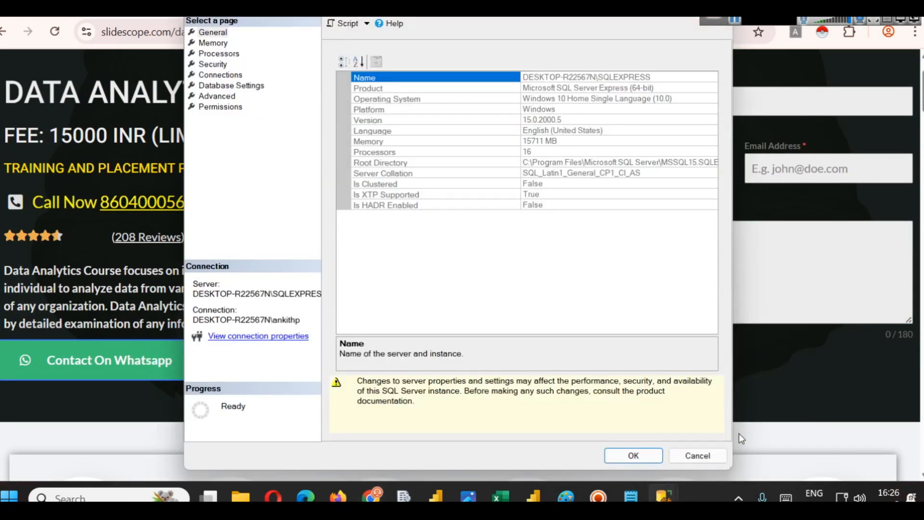
click(762, 18)
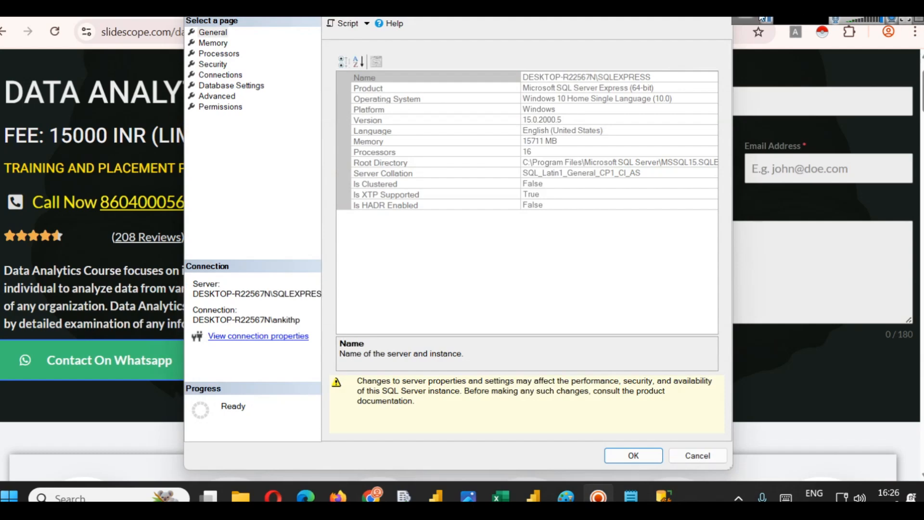
click(722, 9)
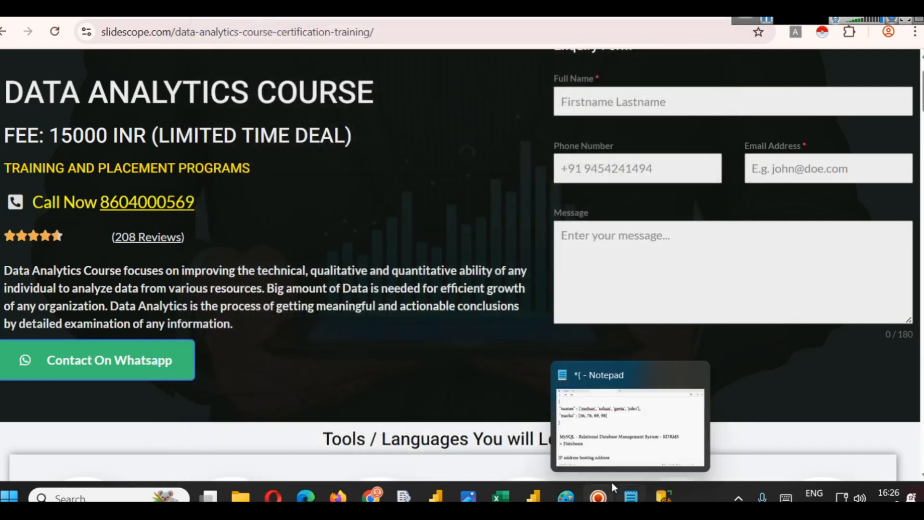
mouse_move(533, 496)
click(536, 430)
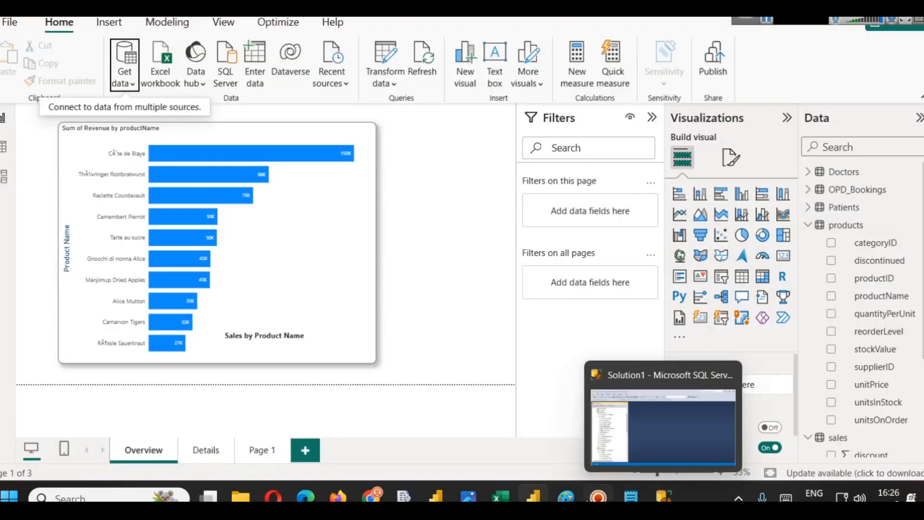
- Return to the Paint diagram and add a text box at the upper right reading Sales Analysis and Financial
mouse_move(566, 498)
click(564, 420)
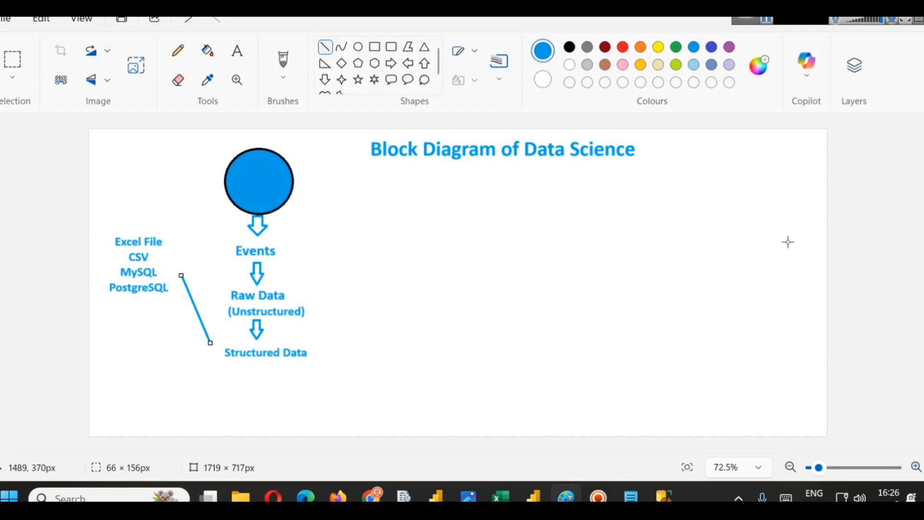
click(237, 50)
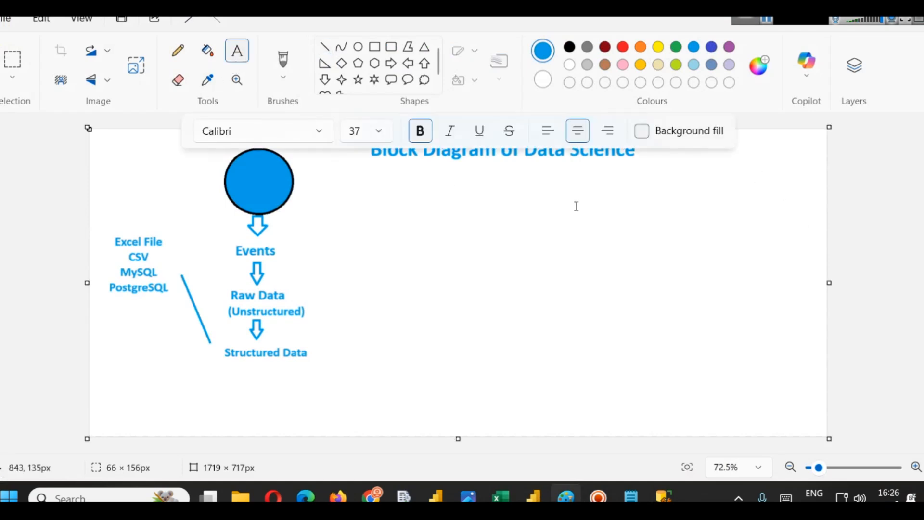
click(729, 170)
text(Sales)
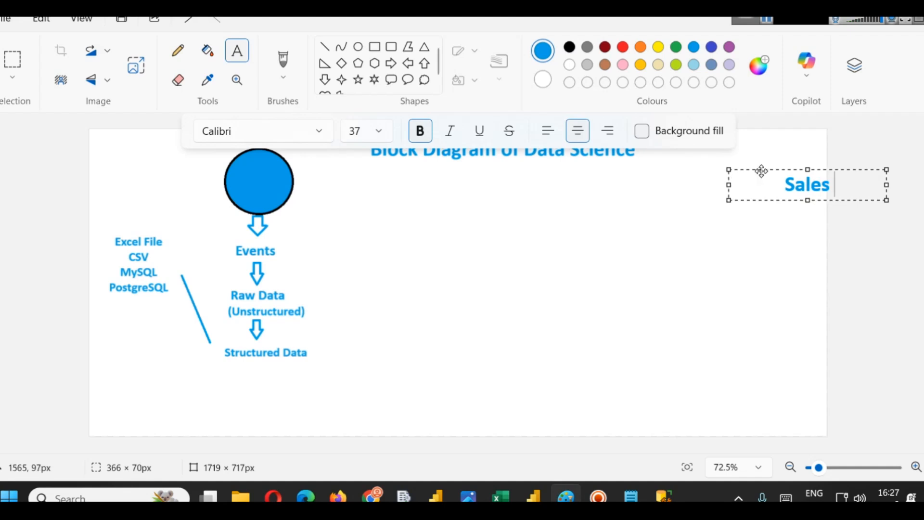
drag(760, 169, 666, 174)
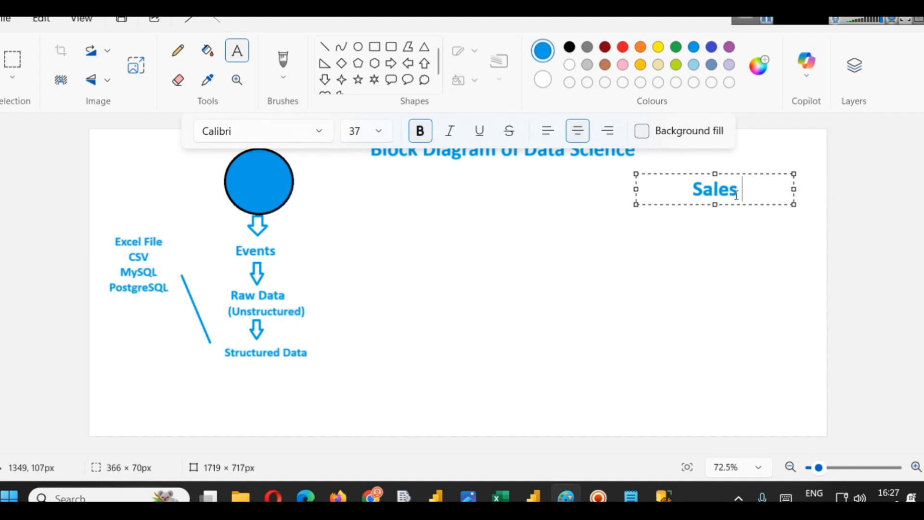
text(Analysis)
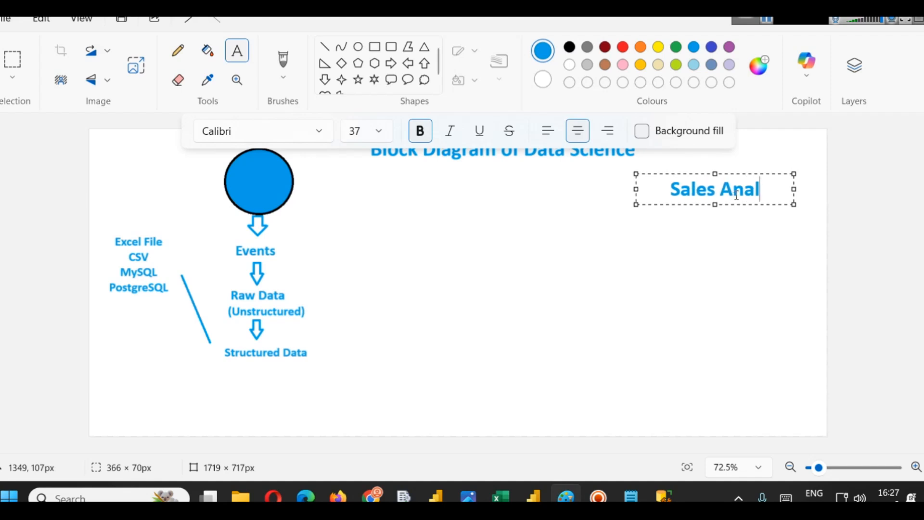
key(Return)
text(Financial)
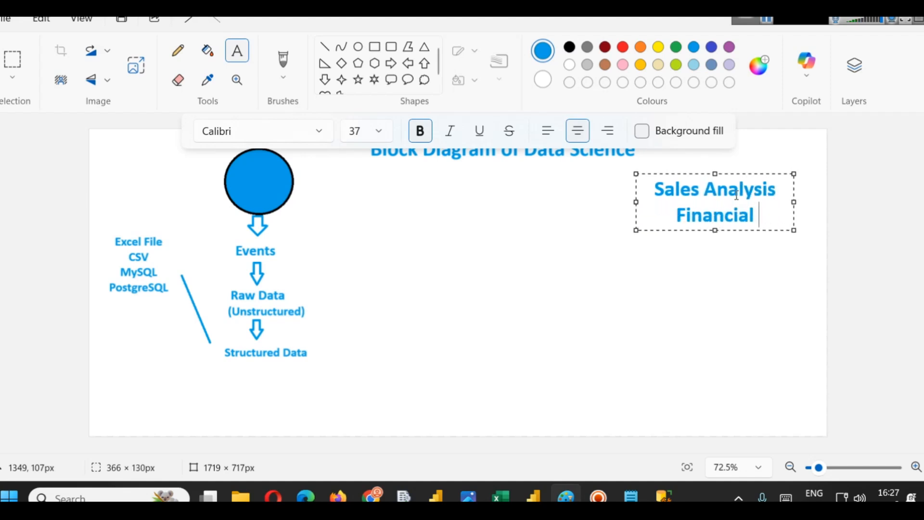
key(Return)
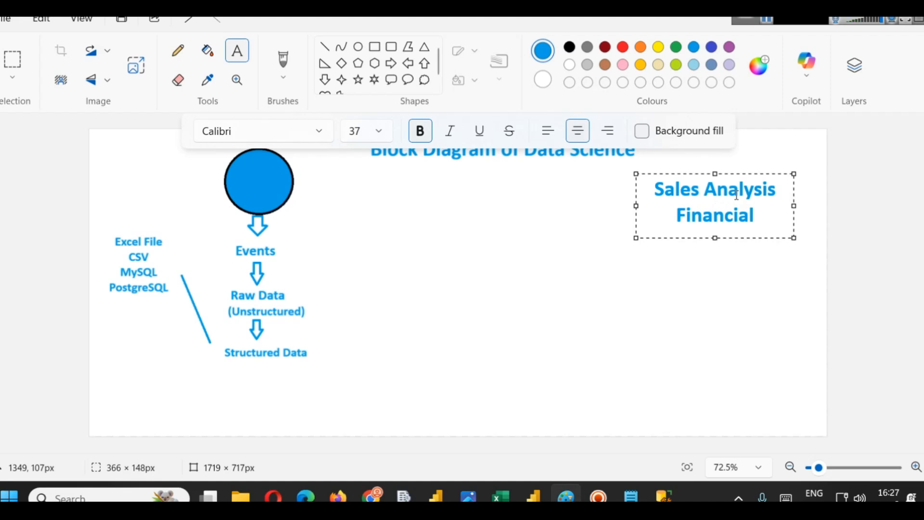
- Add Healthcare Analysis and ESG as further lines in the text box
text(He)
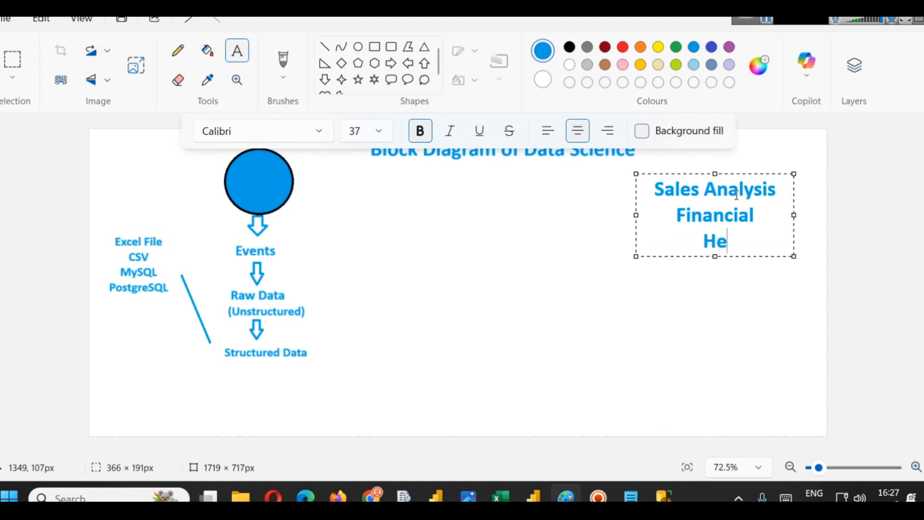
text(althcare)
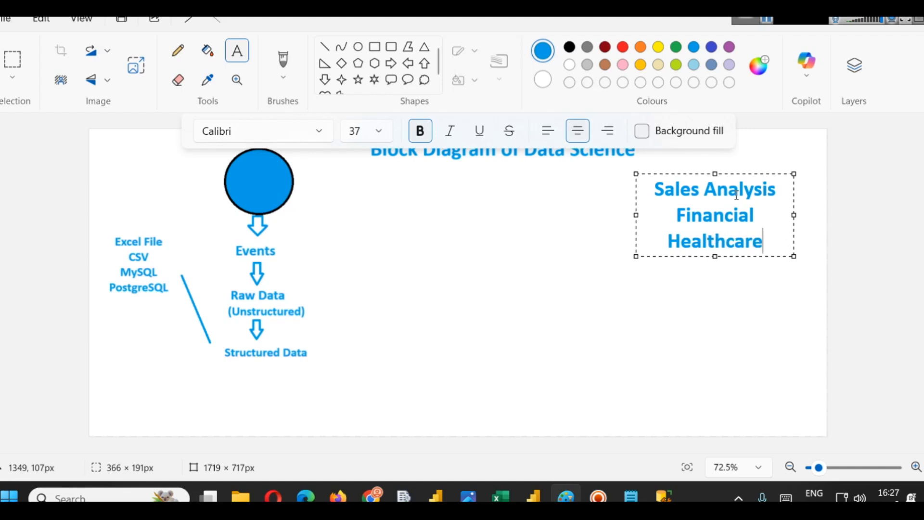
text( Analysis)
key(Return)
text(Susta)
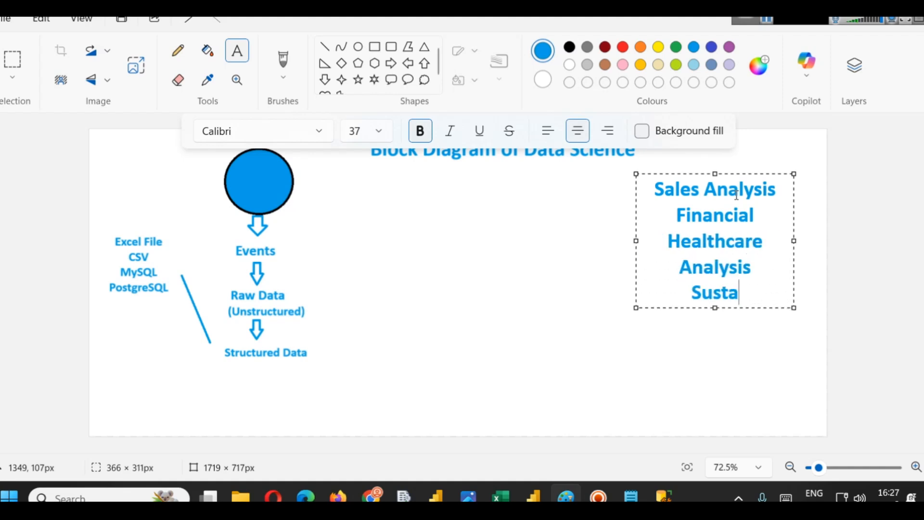
key(BackSpace)
key(BackSpace)
key(BackSpace)
key(BackSpace)
key(BackSpace)
text(ESG)
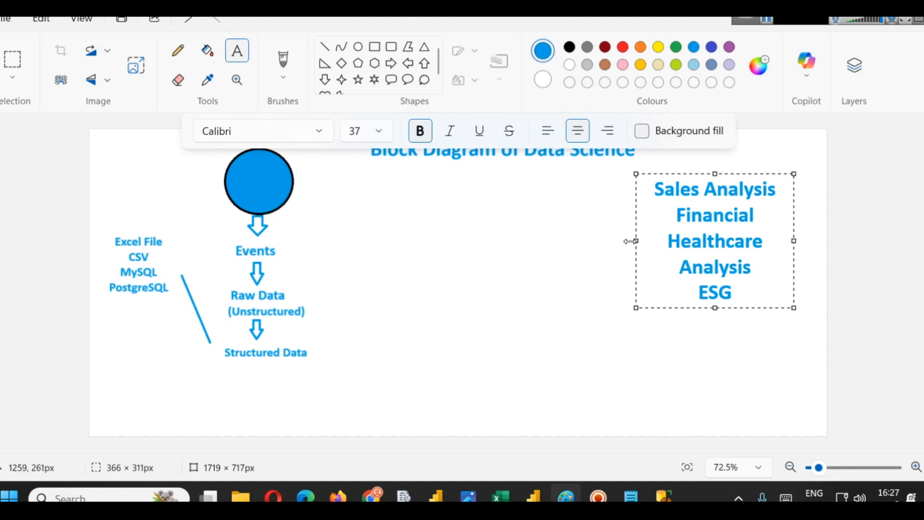
- Widen the text box and add a Risk Assessment line below ESG
drag(636, 240, 559, 240)
key(Return)
text(R)
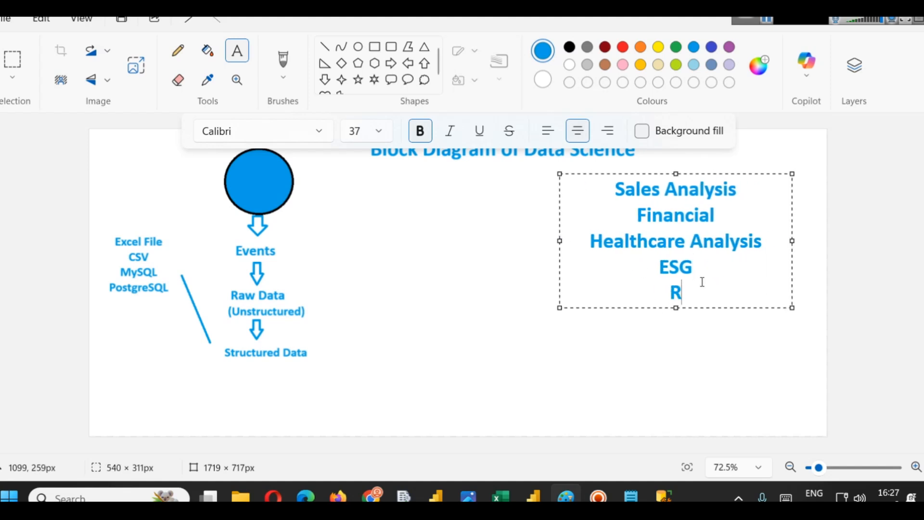
text(isk Manage)
key(BackSpace)
key(BackSpace)
key(BackSpace)
key(BackSpace)
key(BackSpace)
key(BackSpace)
key(BackSpace)
text(A)
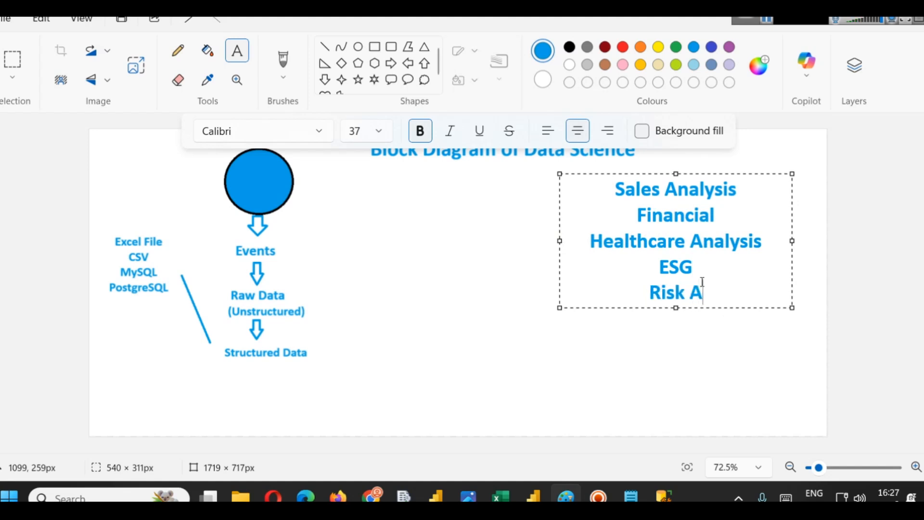
text(ssessment)
key(Return)
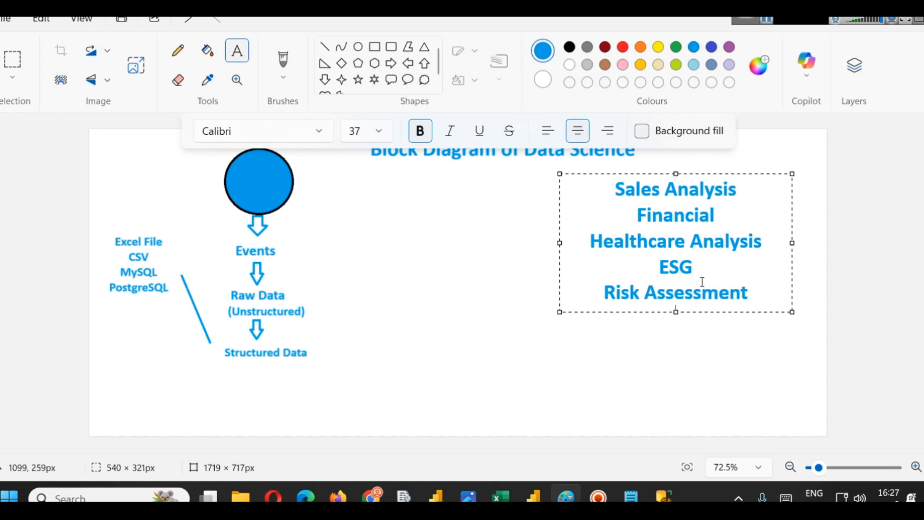
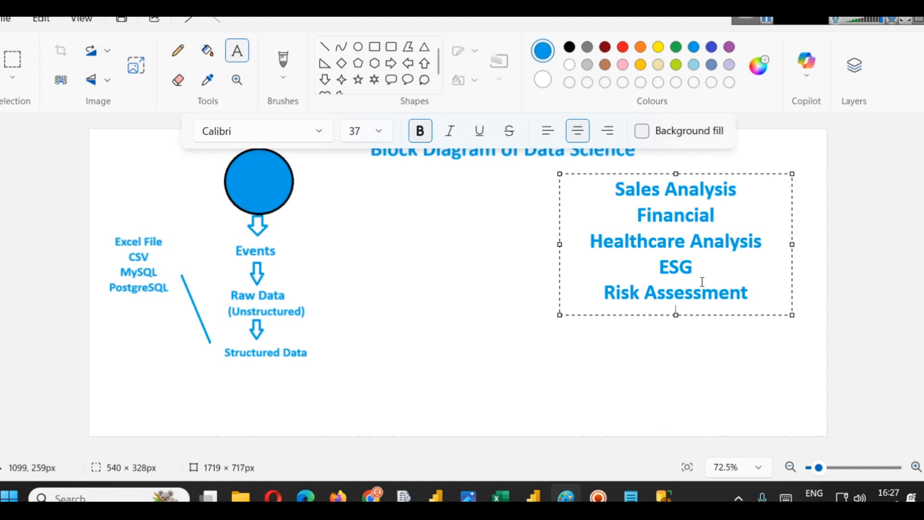
- Add a Cricket line below Risk Assessment in the applications text box
text(Cricket)
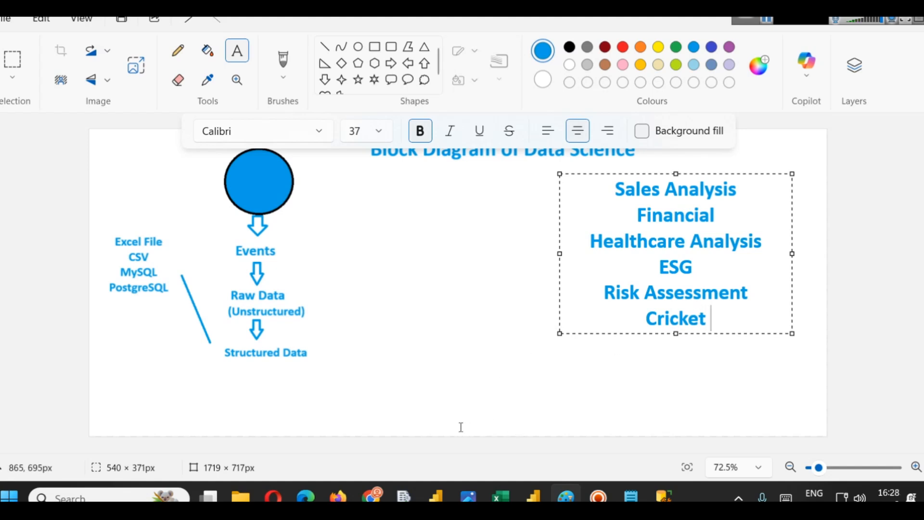
- Switch to the browser and open the IPL-2008-2024-Player-Stats report on Power BI Report Server
click(371, 496)
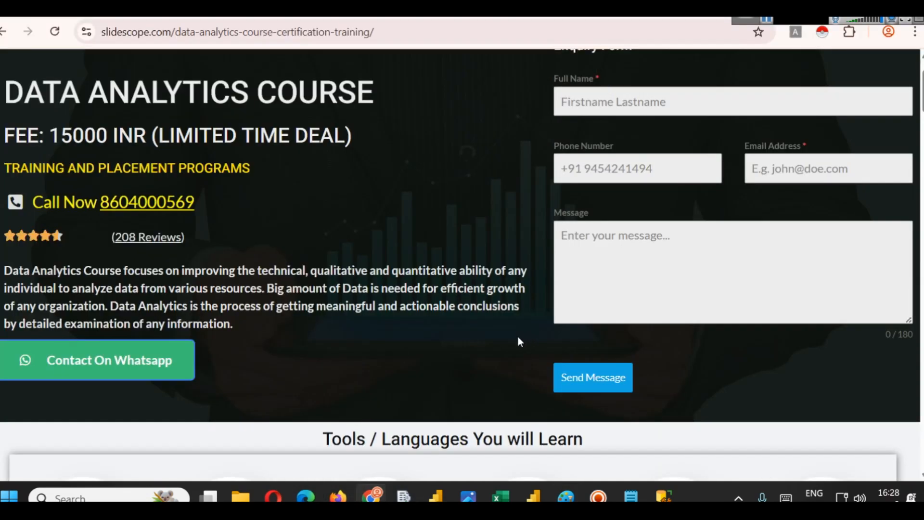
key(ctrl+t)
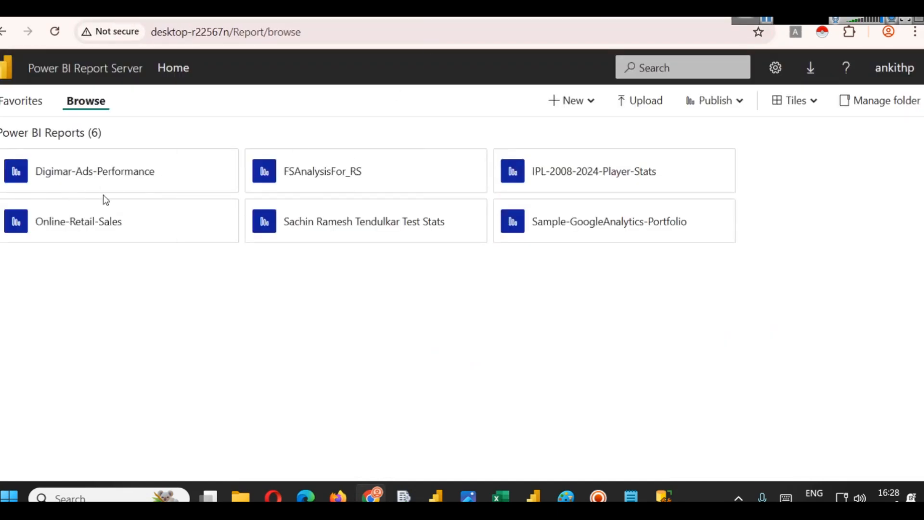
click(559, 189)
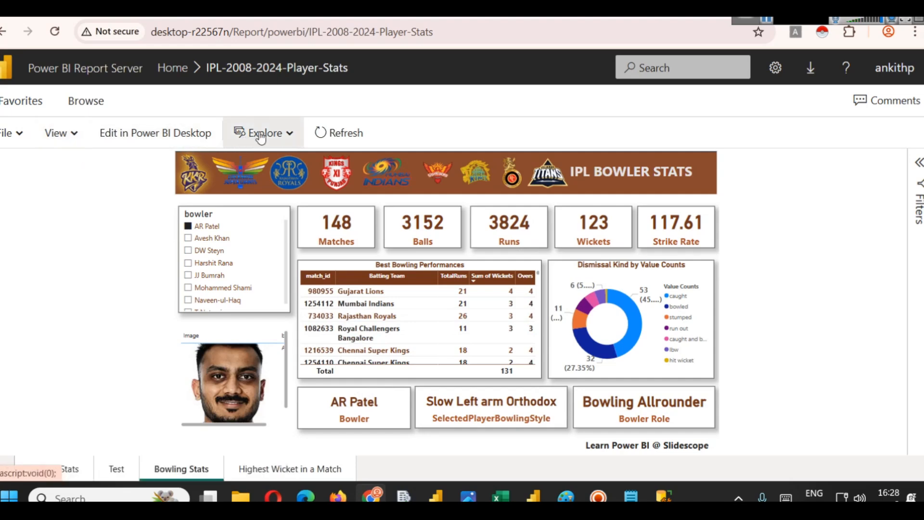
- Show the report in full screen and filter it by Avesh Khan, AR Patel, DW Steyn and Harshit Rana in the bowler slicer
click(66, 134)
click(72, 163)
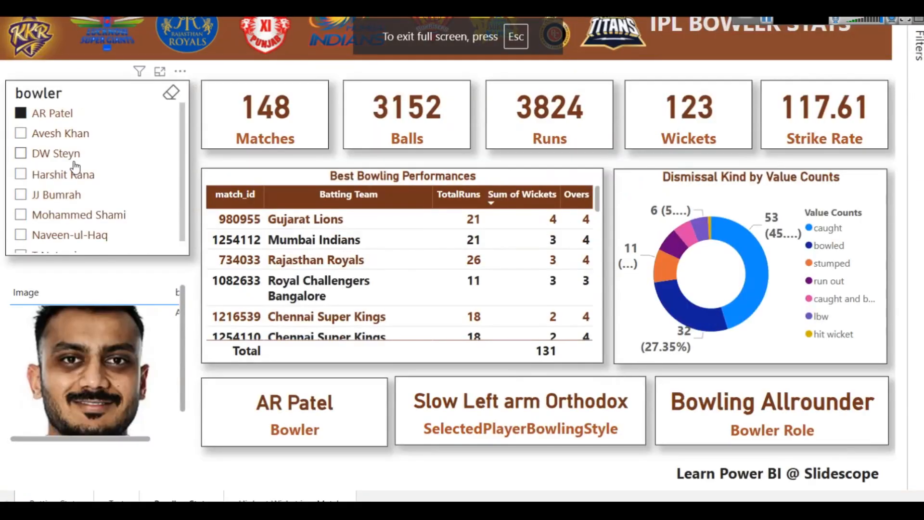
click(76, 134)
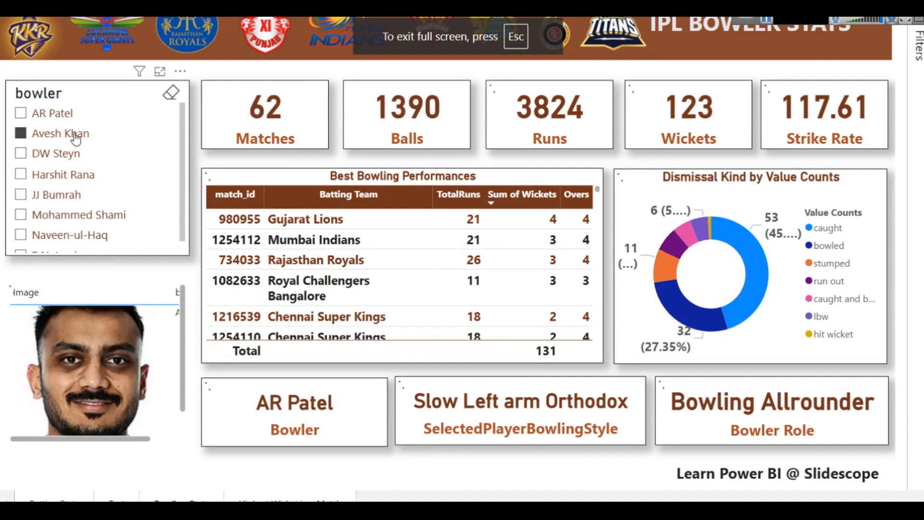
click(38, 115)
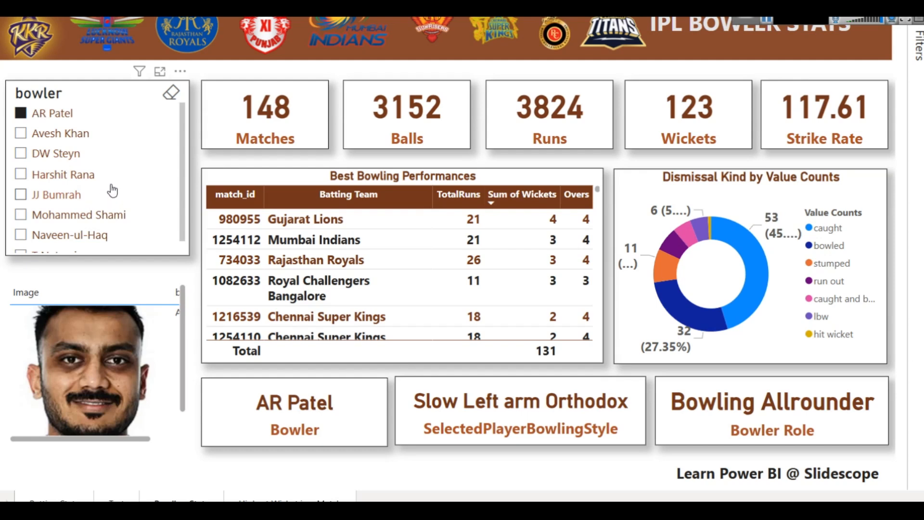
click(68, 153)
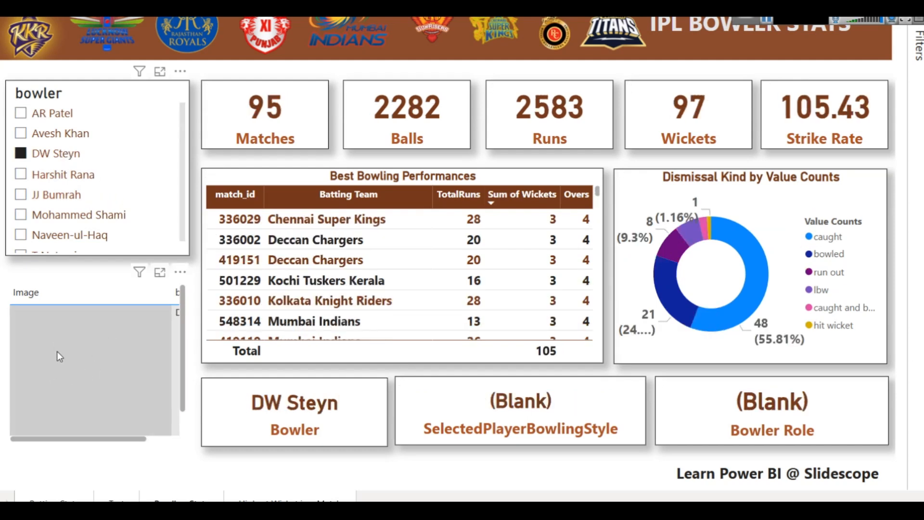
click(51, 177)
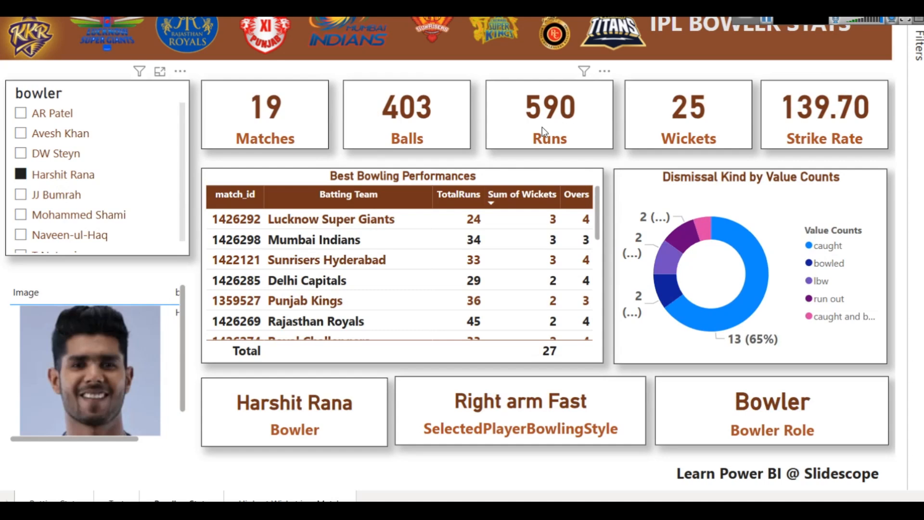
- Open the Batting Stats page and leave full-screen mode
click(58, 499)
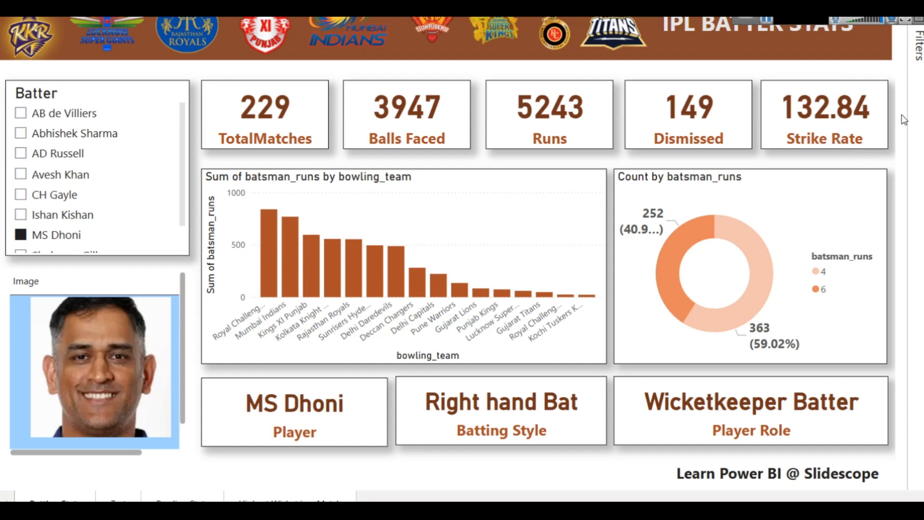
key(Escape)
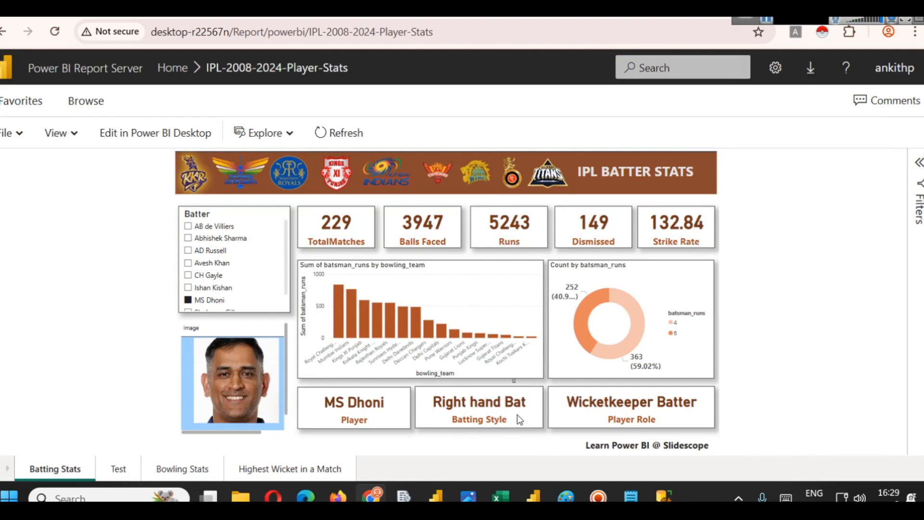
- Open the ipl-2008-2024 folder inside the datasets folder on drive C in File Explorer
mouse_move(501, 496)
click(561, 460)
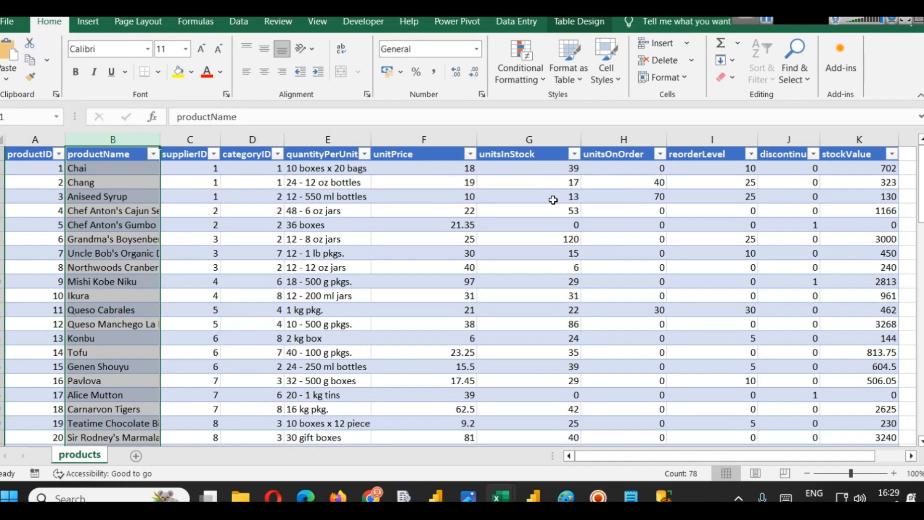
mouse_move(243, 495)
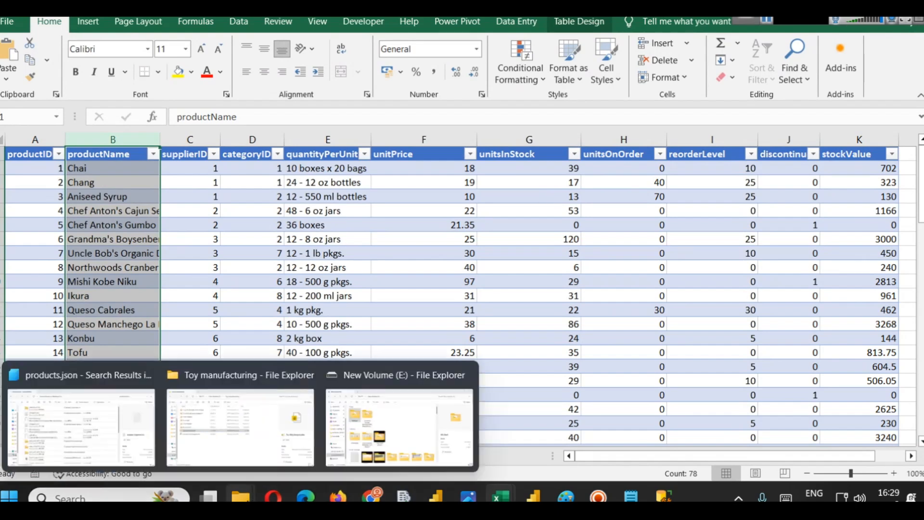
click(134, 438)
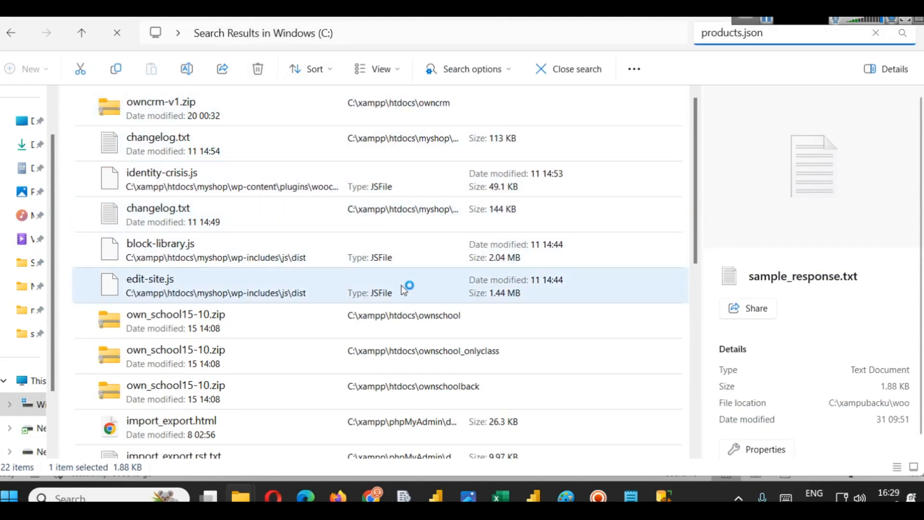
click(26, 409)
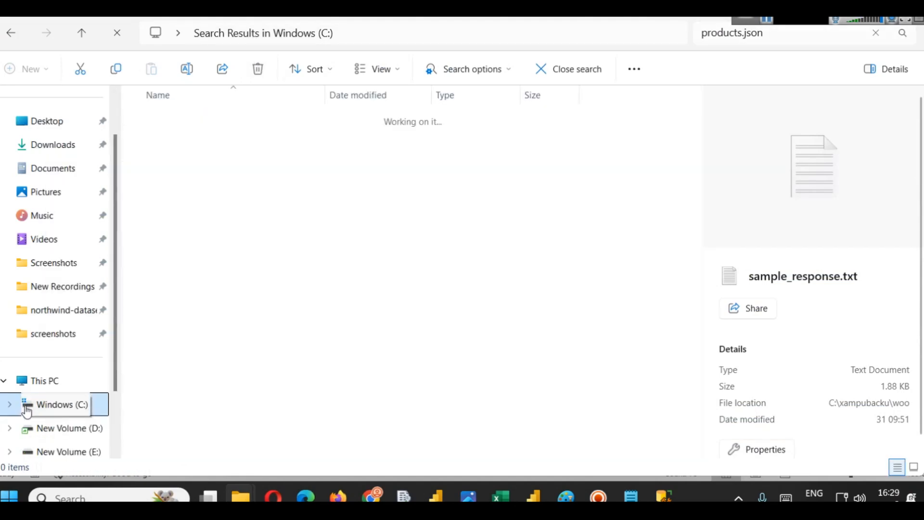
double_click(168, 204)
scroll(217, 296, down, 2)
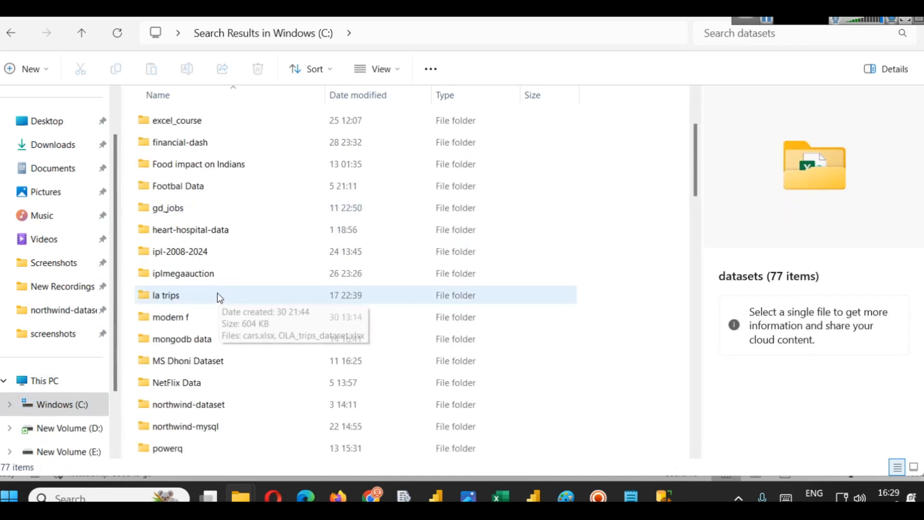
double_click(207, 251)
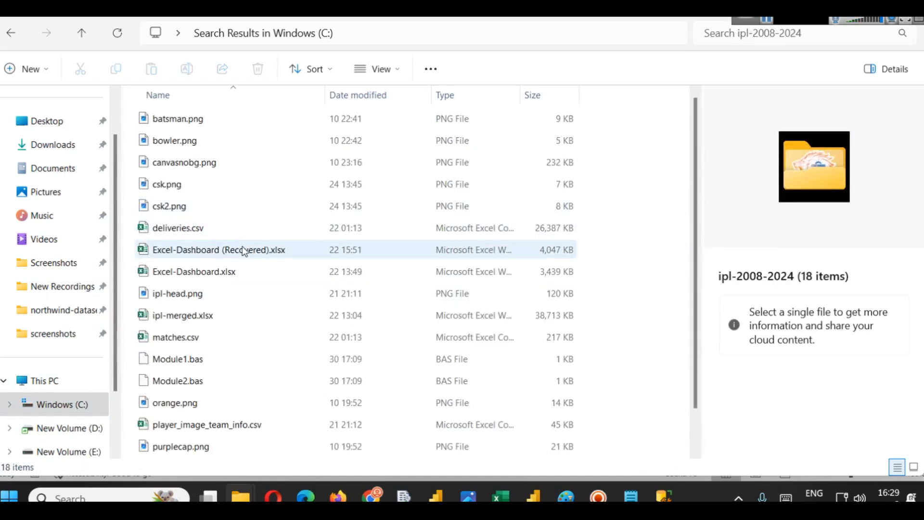
- Narrow the navigation pane and open deliveries.csv from the ipl-2008-2024 folder
drag(121, 166, 76, 159)
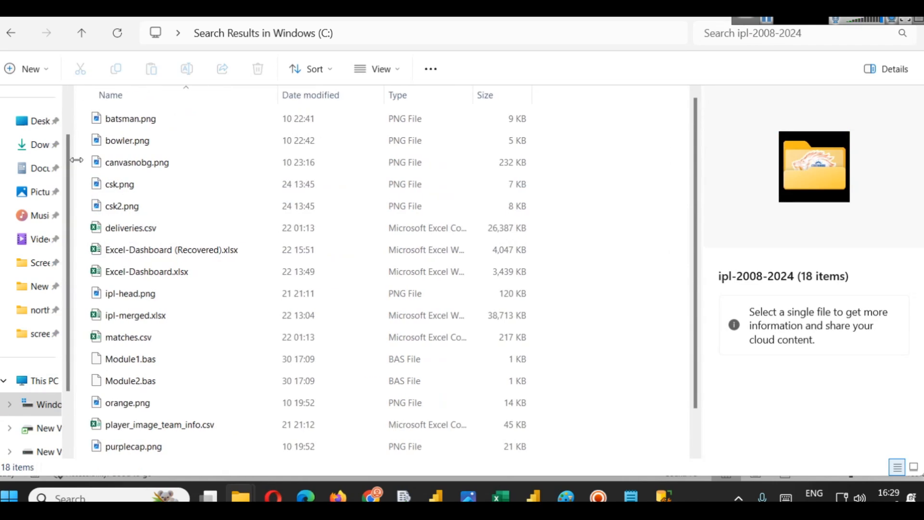
click(136, 339)
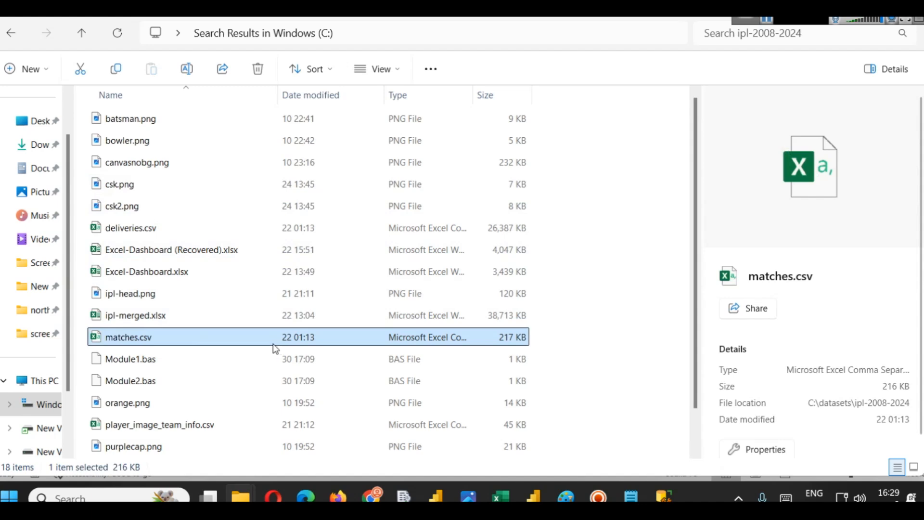
click(136, 228)
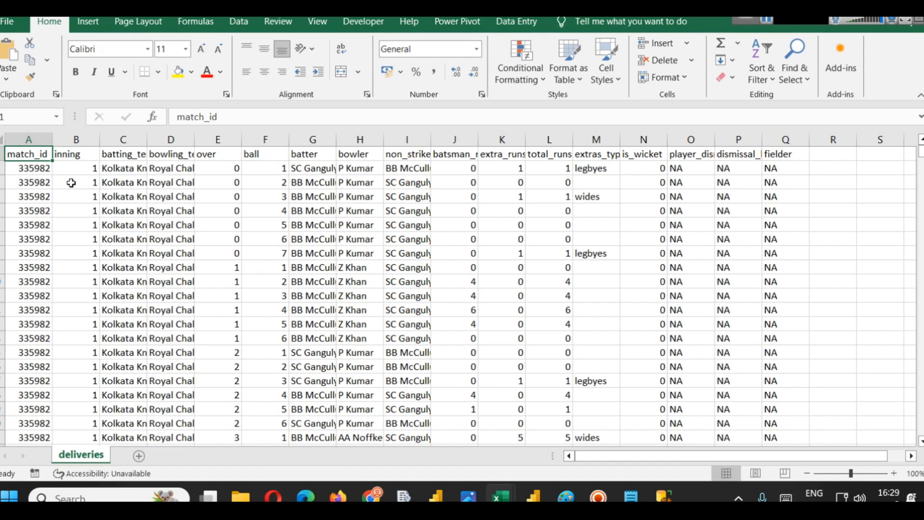
- Examine the columns of the deliveries sheet, from match_id through fielder, and scroll through the rows
mouse_move(922, 152)
mouse_down()
mouse_move(922, 215)
mouse_move(922, 152)
mouse_up()
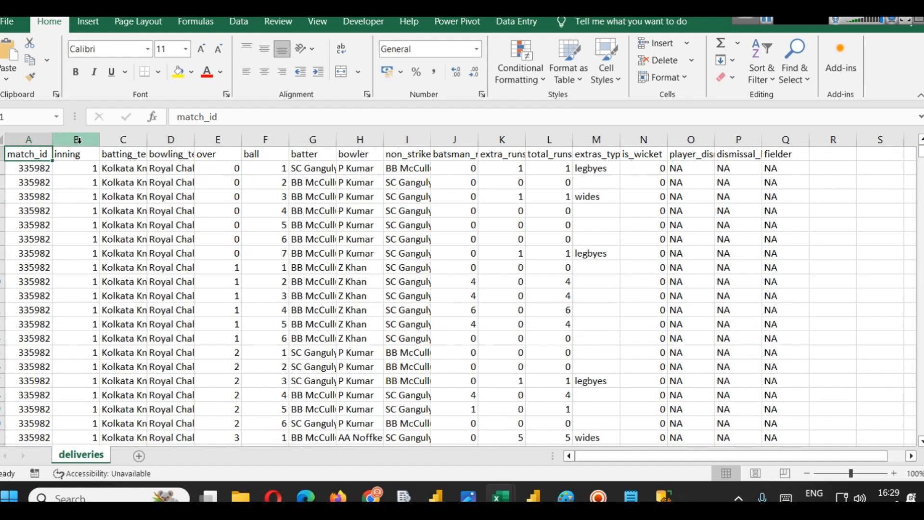
click(260, 136)
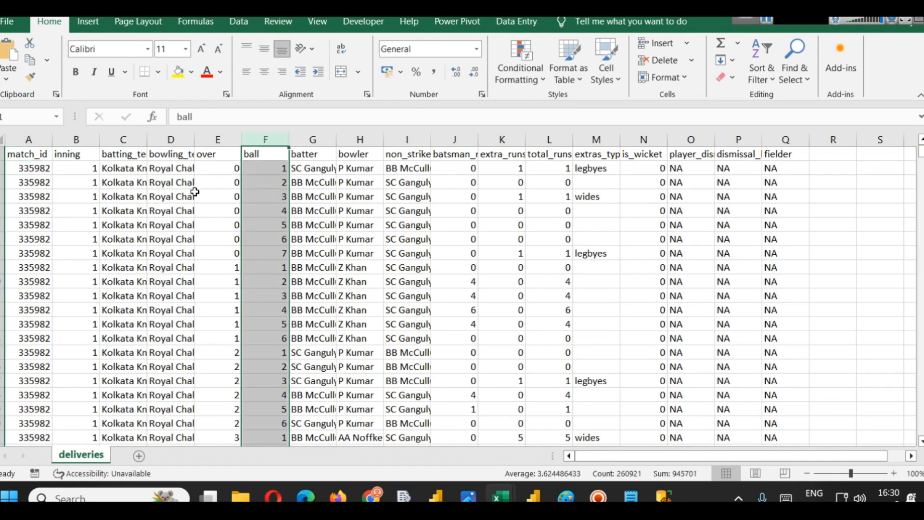
click(131, 169)
click(170, 174)
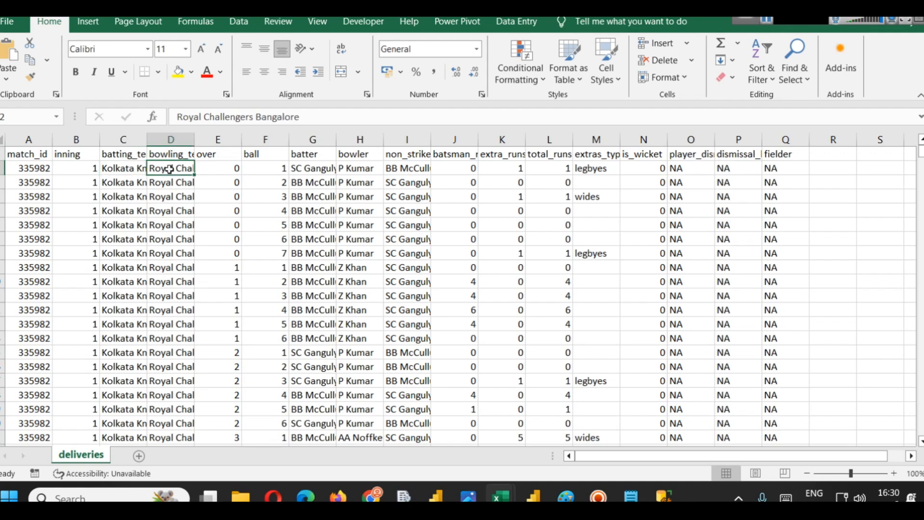
click(316, 170)
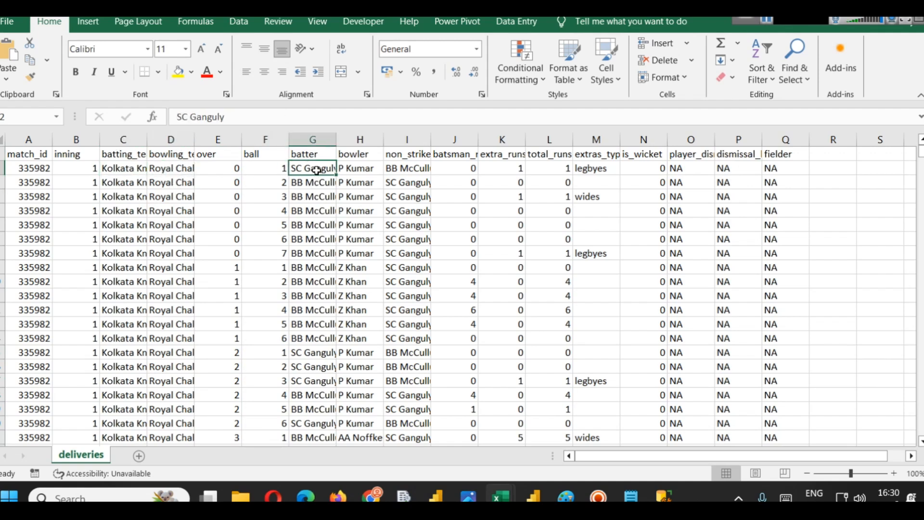
click(359, 168)
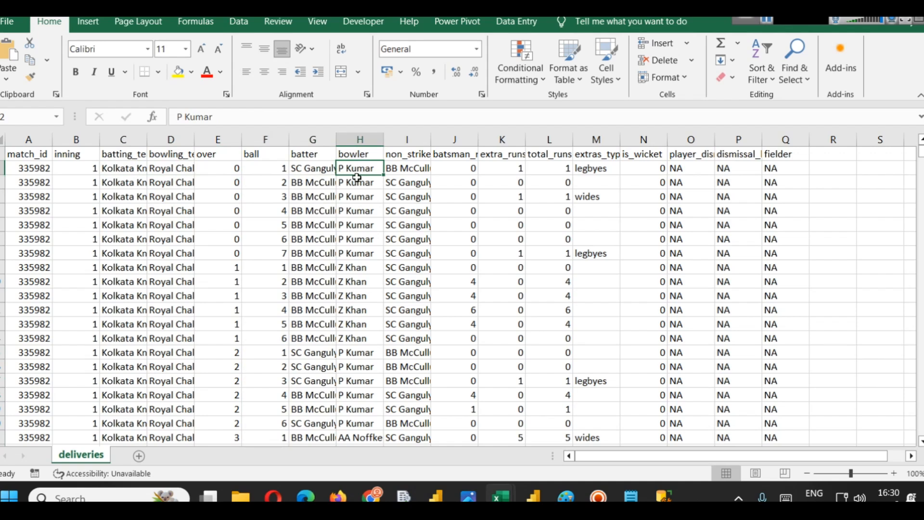
click(415, 170)
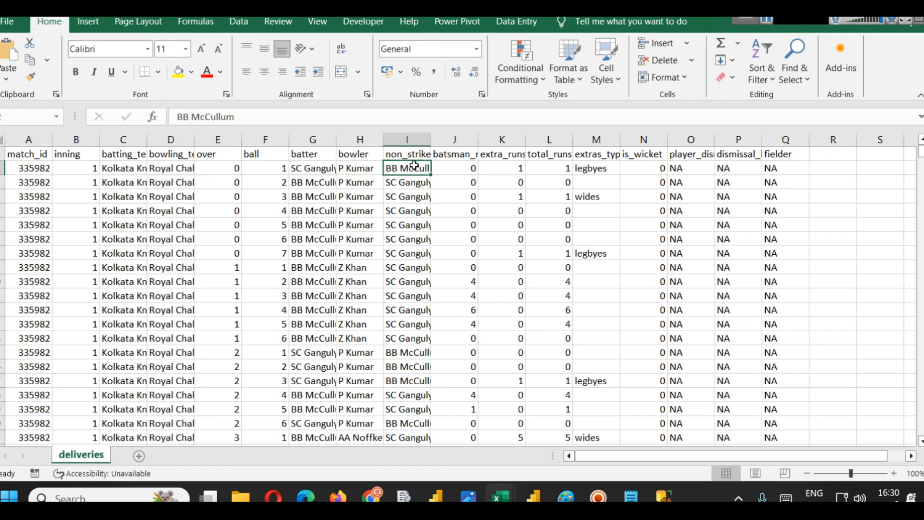
click(456, 172)
drag(478, 140, 489, 140)
click(515, 168)
click(558, 169)
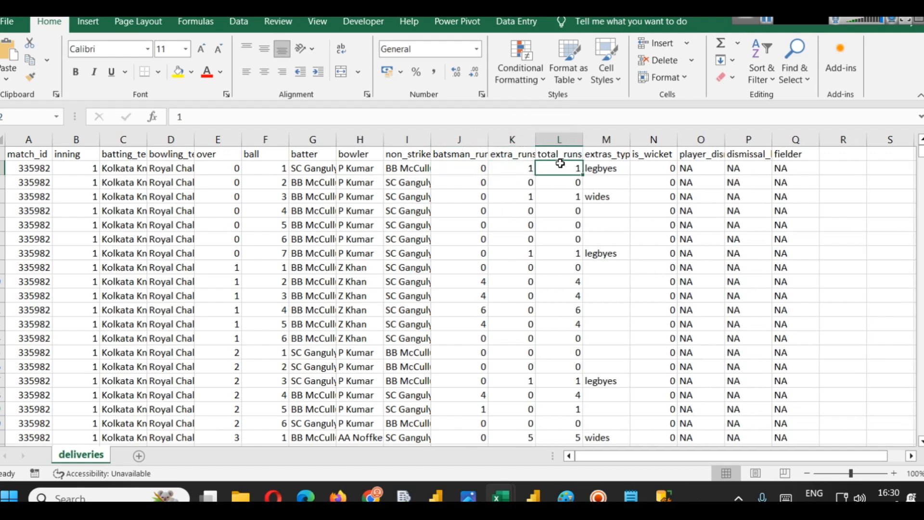
click(615, 170)
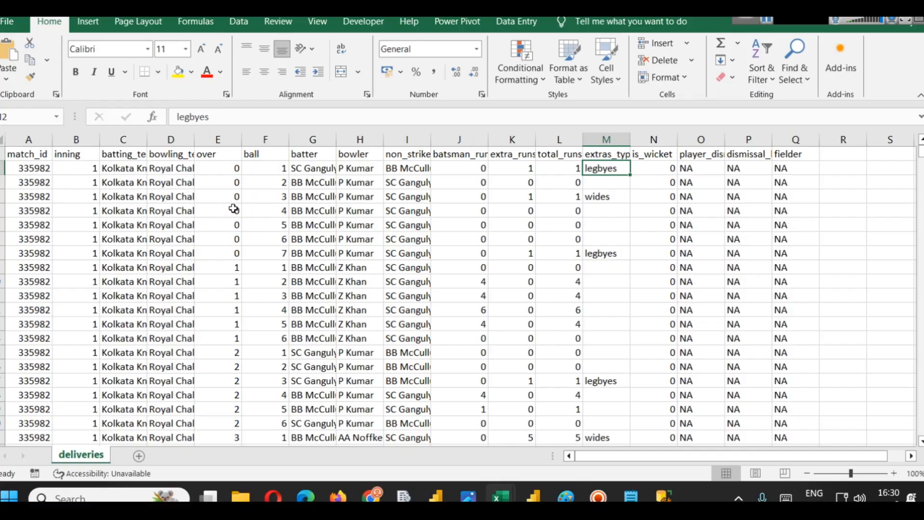
drag(921, 152, 862, 162)
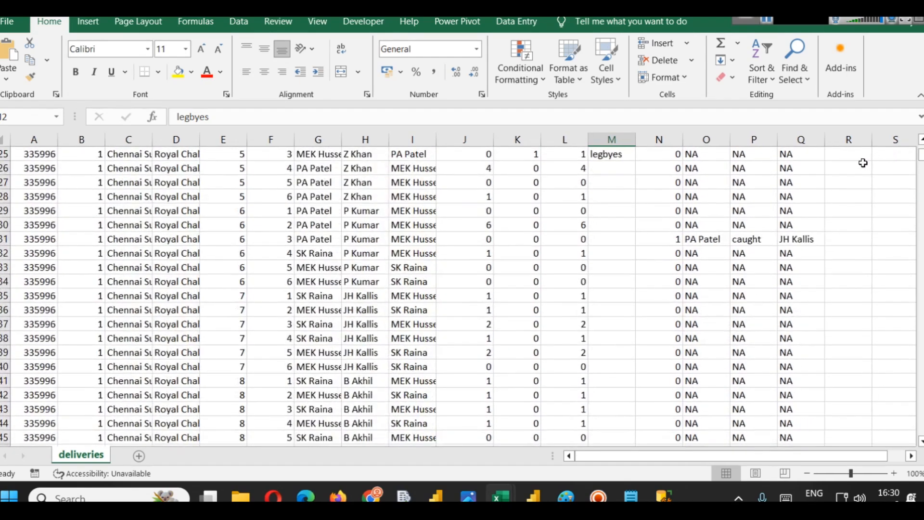
- Return to the Paint diagram and clear all text from the applications text box
click(372, 496)
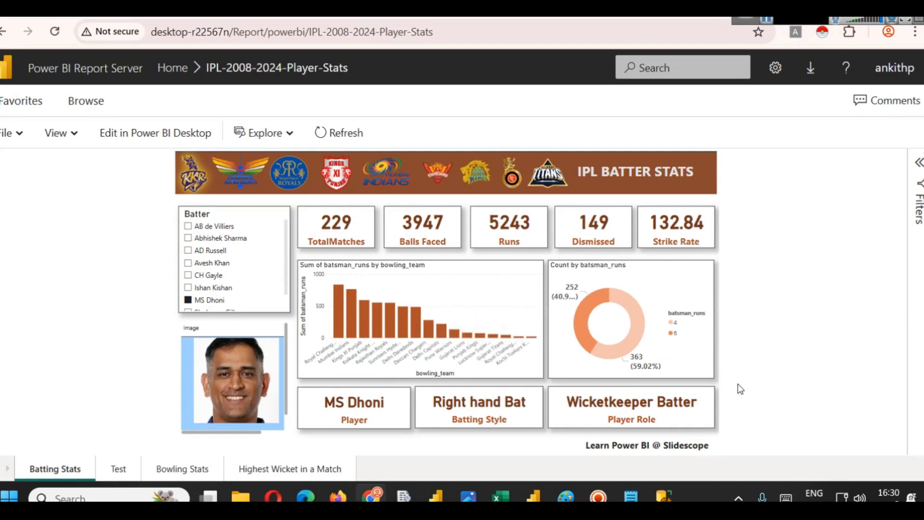
mouse_move(525, 488)
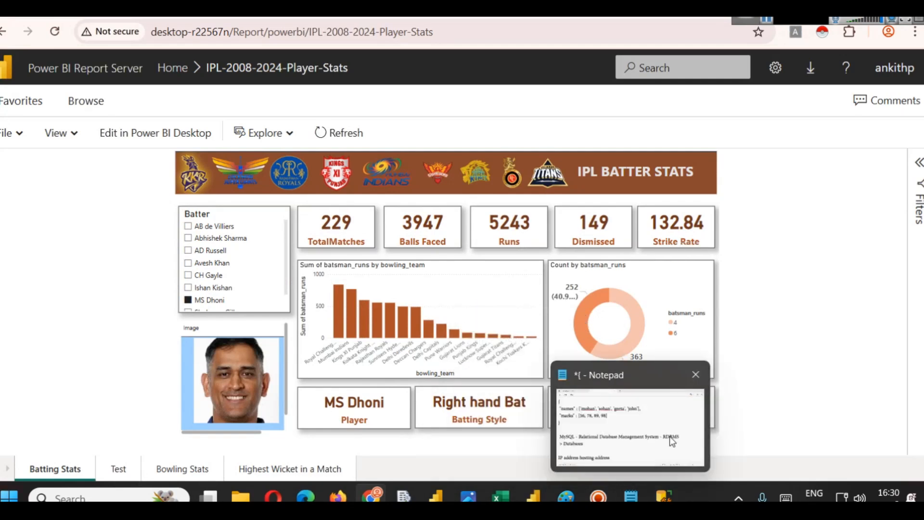
mouse_move(557, 497)
click(552, 450)
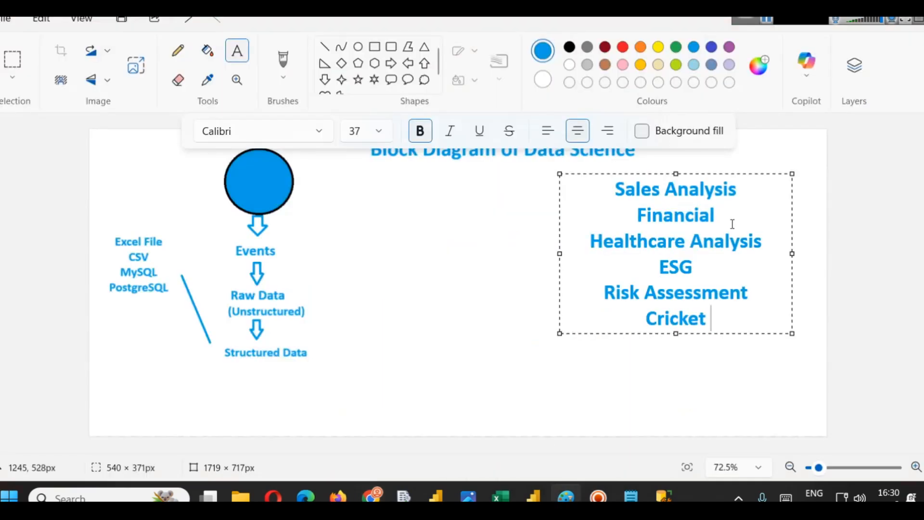
key(ctrl+a)
key(Delete)
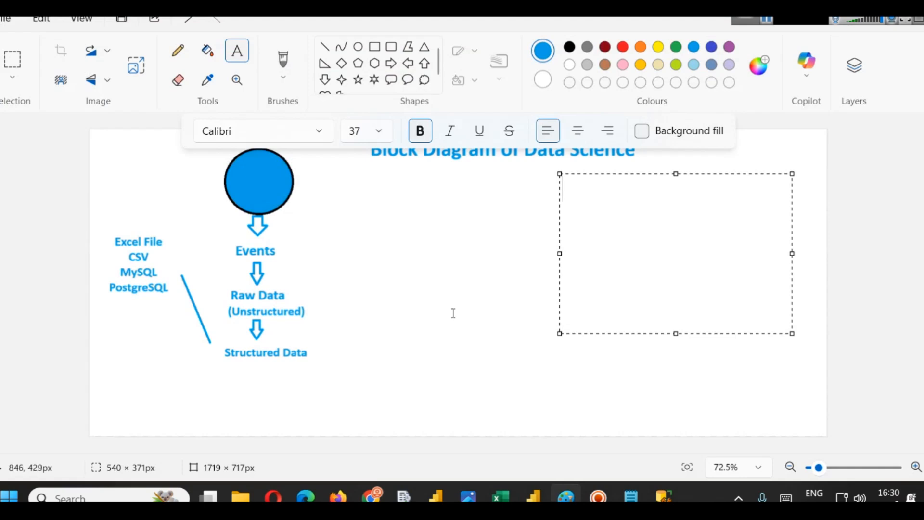
- Add a new text box below PostgreSQL in the data sources list reading "Sql Server"
click(453, 312)
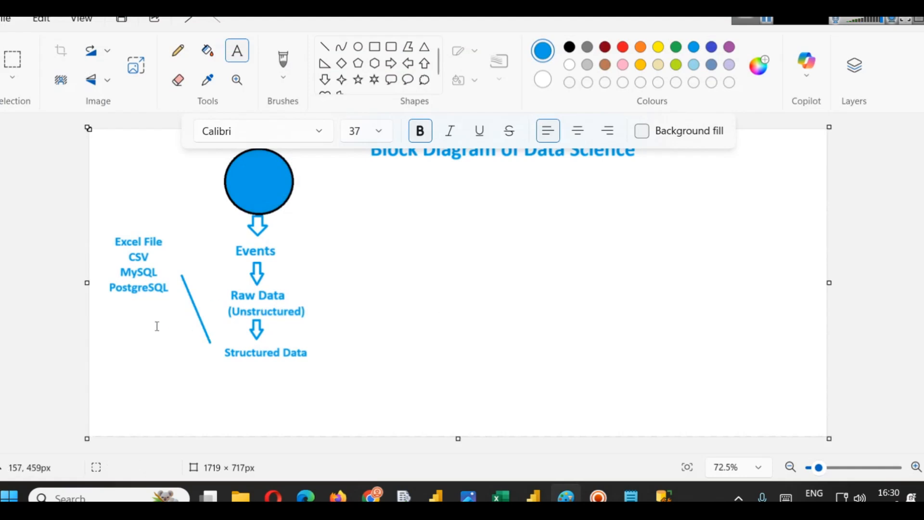
click(123, 310)
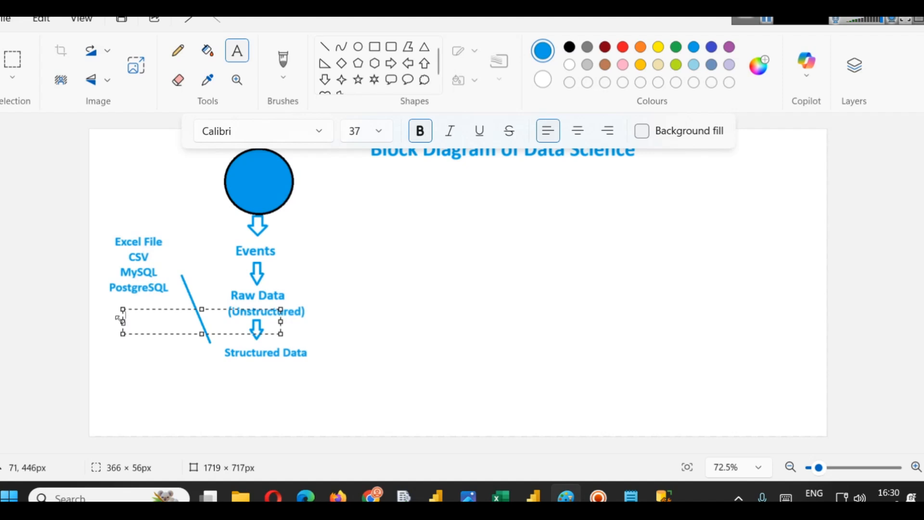
text(Sql Serbe)
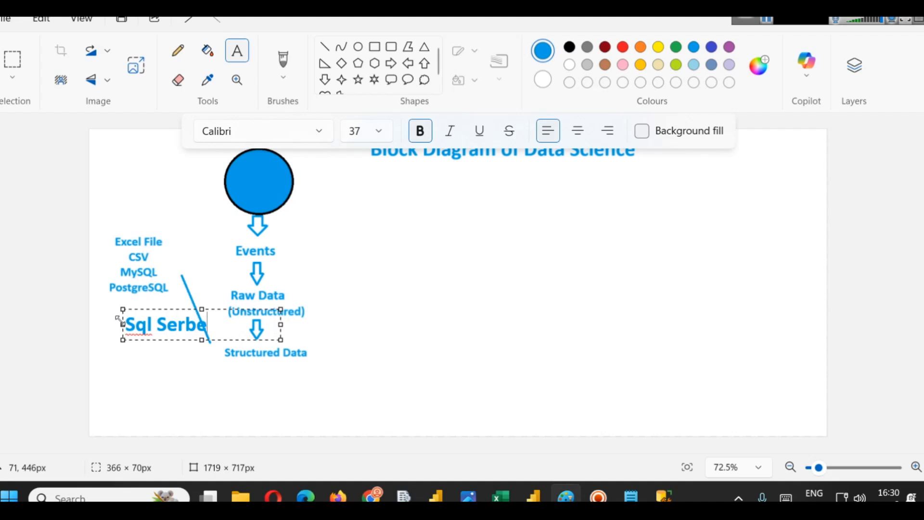
key(BackSpace)
text(v)
key(BackSpace)
key(BackSpace)
text(ver)
- Reduce the "Sql Server" label's font size to match the list and align it under PostgreSQL
mouse_move(153, 308)
mouse_down()
mouse_move(124, 301)
mouse_move(136, 302)
mouse_up()
key(ctrl+a)
key(ctrl+shift+comma)
key(ctrl+shift+comma)
key(ctrl+shift+comma)
key(ctrl+shift+comma)
key(ctrl+shift+comma)
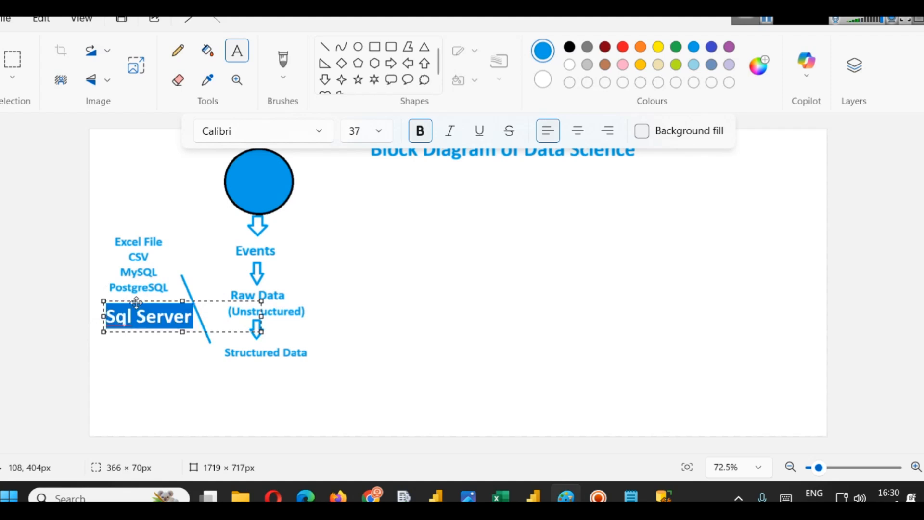
drag(136, 303, 140, 303)
drag(266, 302, 272, 302)
click(353, 244)
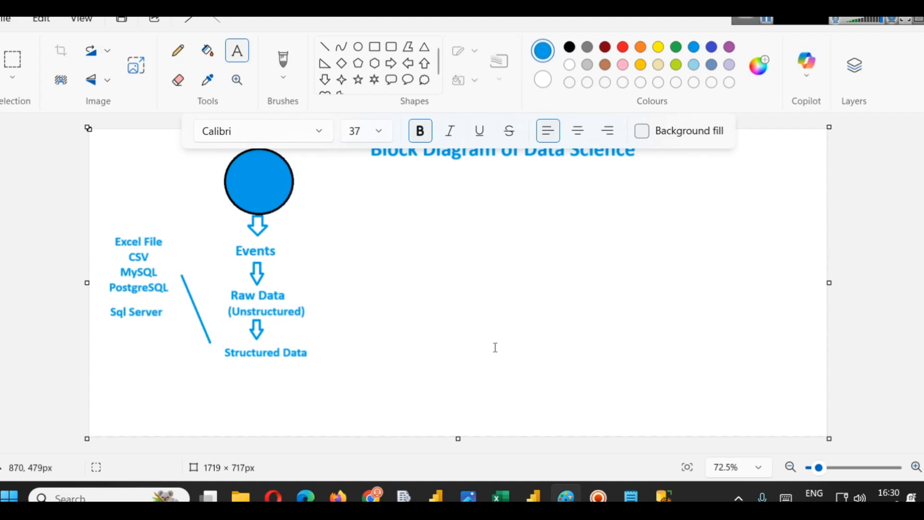
- Open the full Get Data connector list in Power BI and browse the available database sources
click(533, 498)
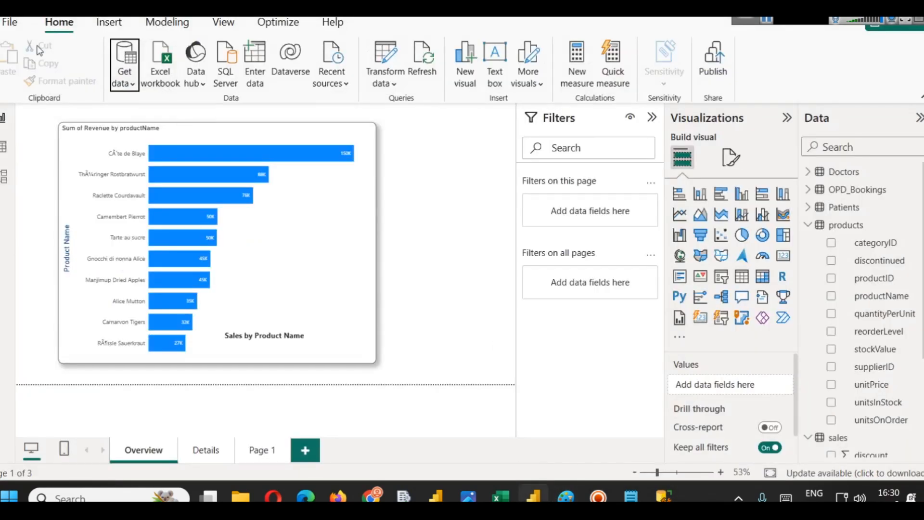
click(123, 89)
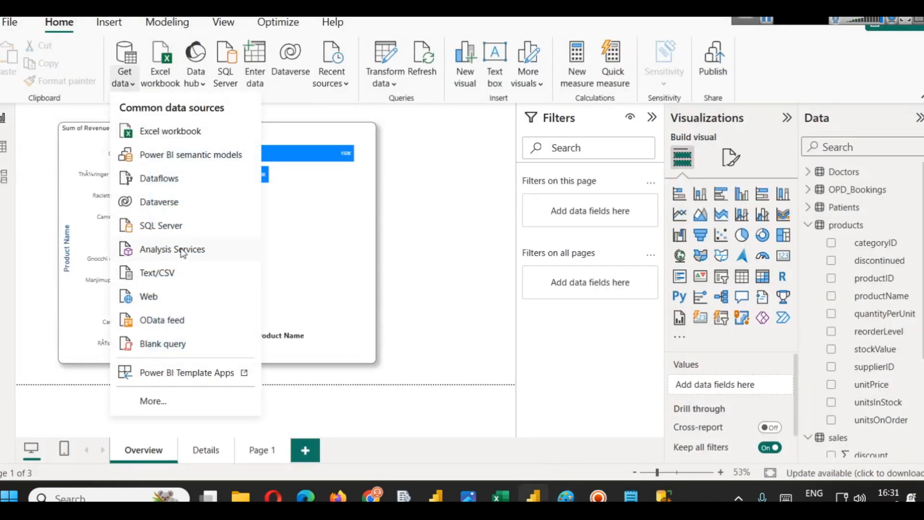
click(186, 402)
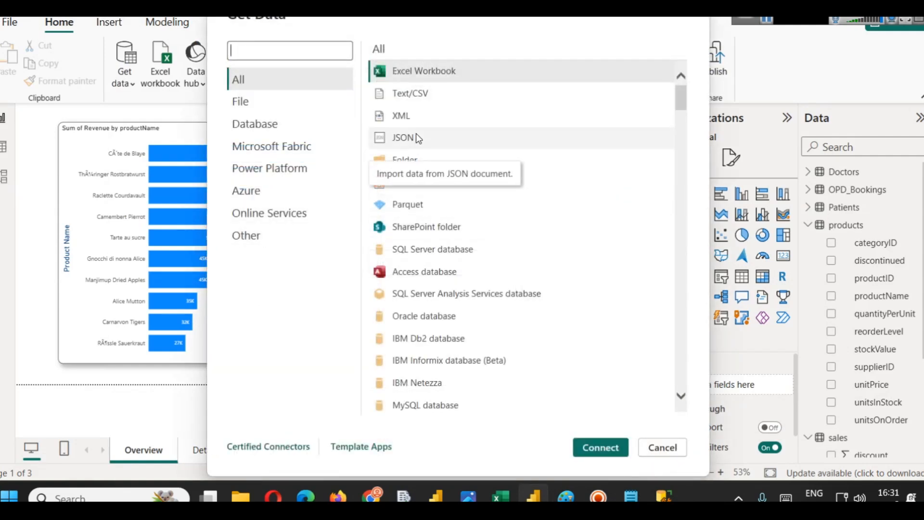
scroll(433, 260, down, 1)
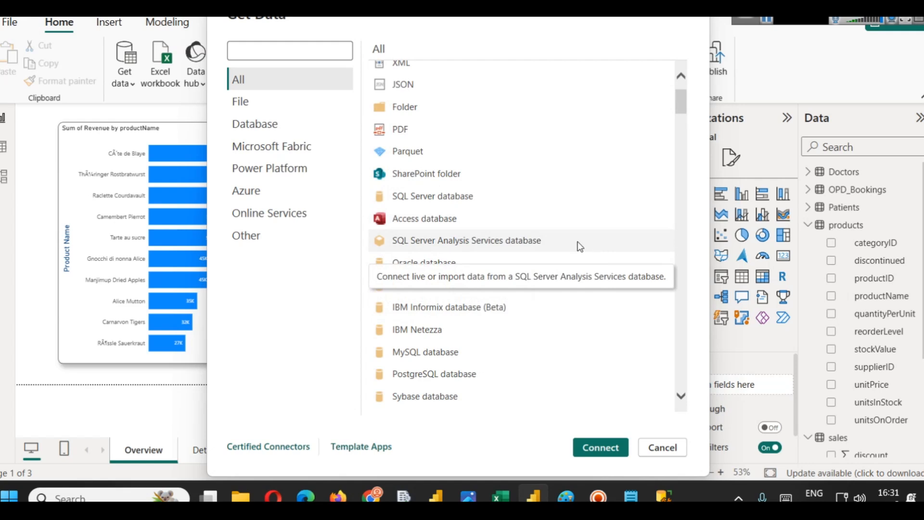
scroll(441, 258, down, 1)
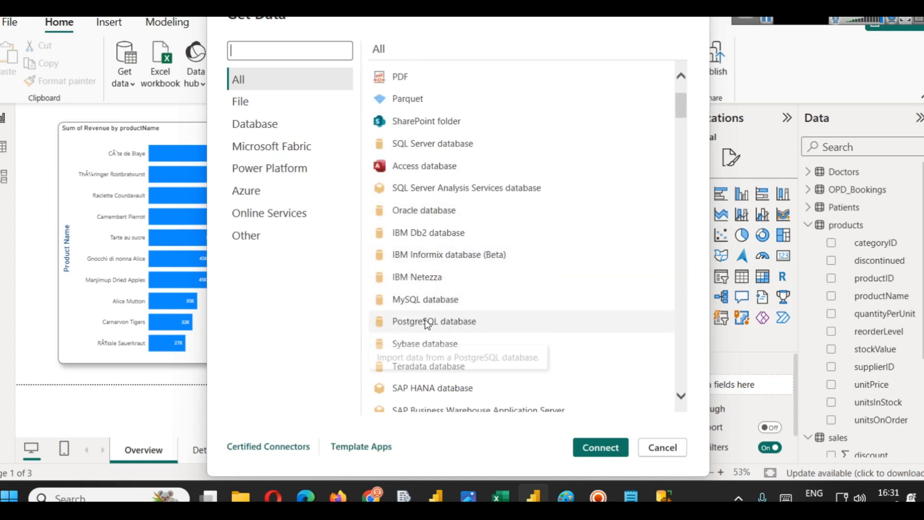
scroll(527, 258, down, 3)
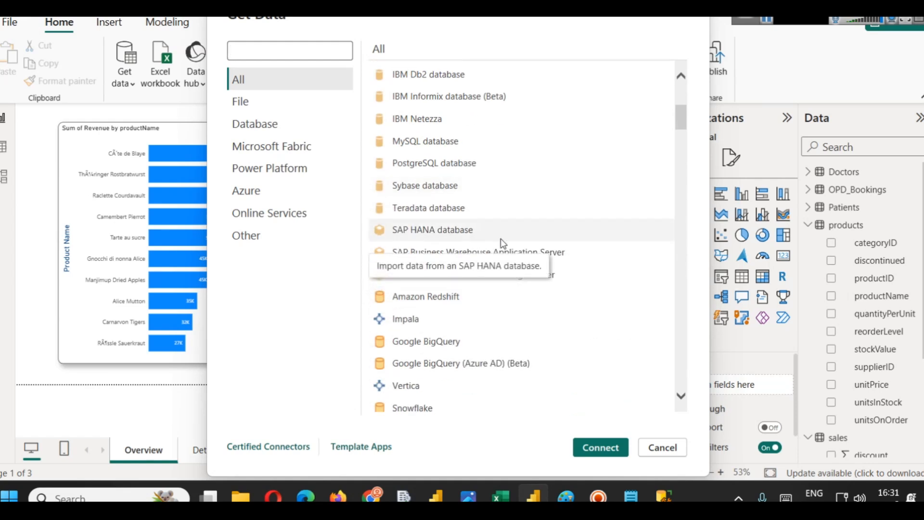
scroll(441, 308, down, 2)
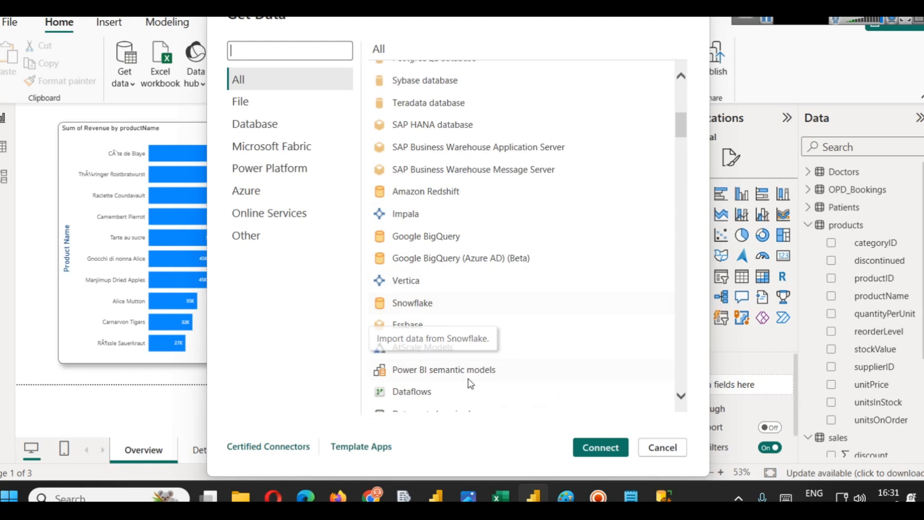
- Switch to the browser to view the IPL player stats report and the Slidescope DAX page
mouse_move(377, 492)
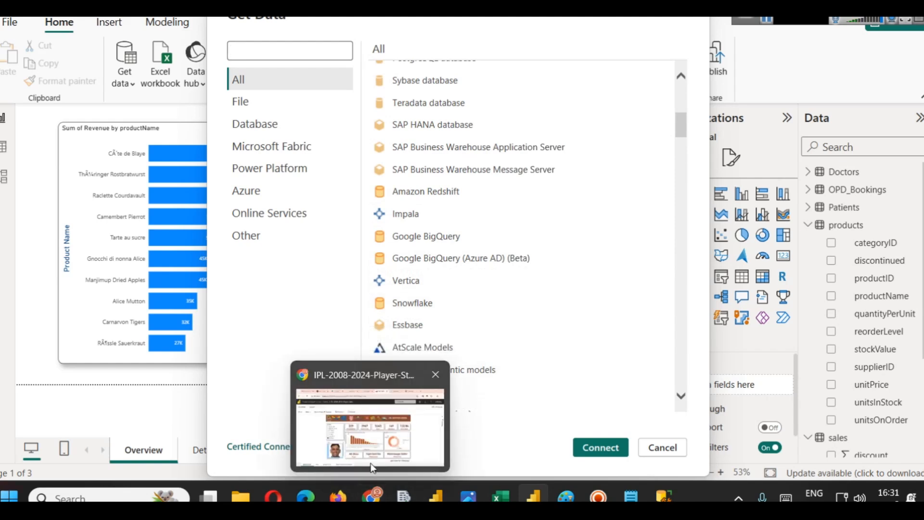
click(371, 445)
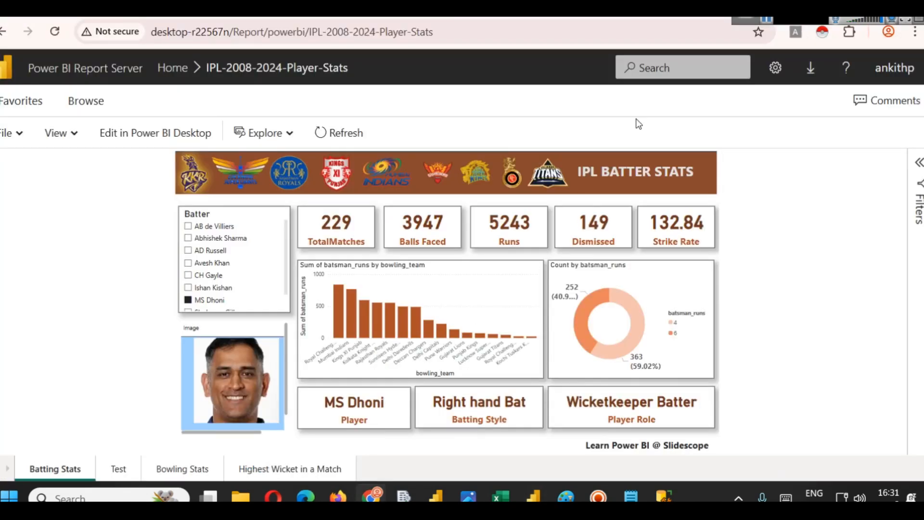
click(551, 22)
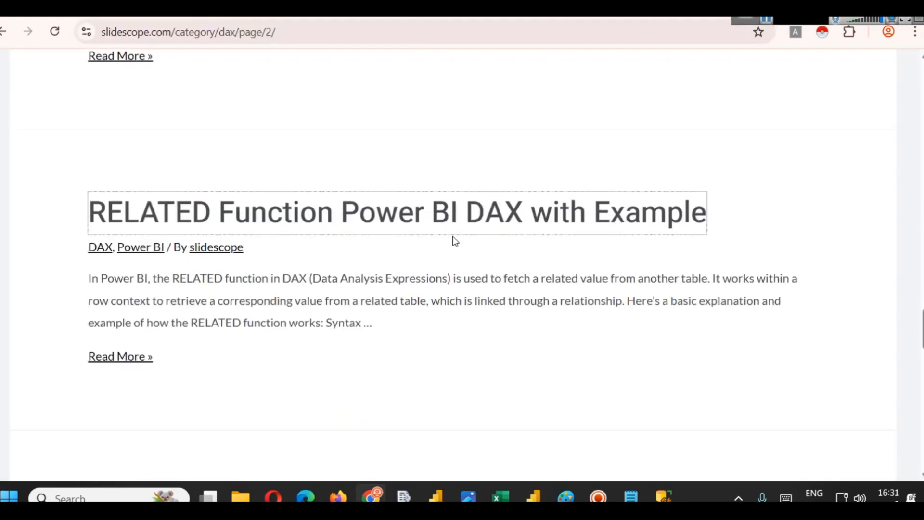
scroll(453, 235, up, 20)
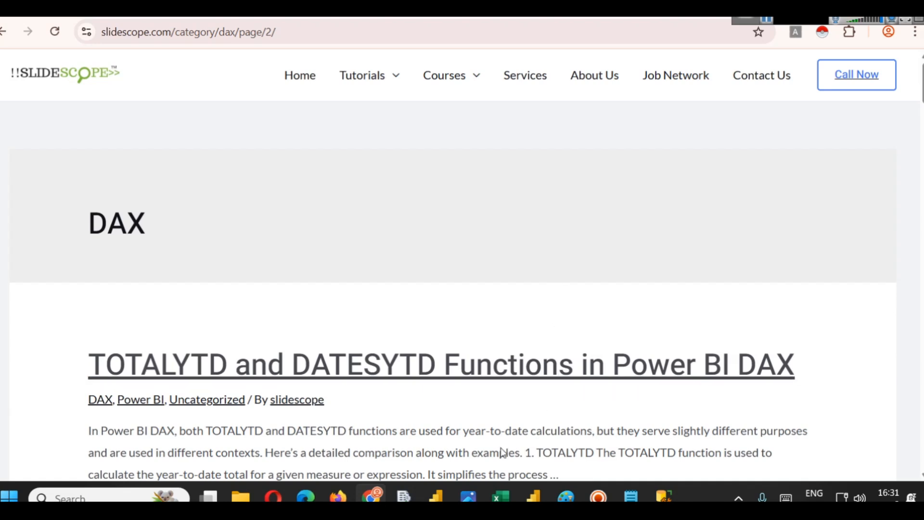
- Browse the sample dashboard images in the photo viewer
click(476, 494)
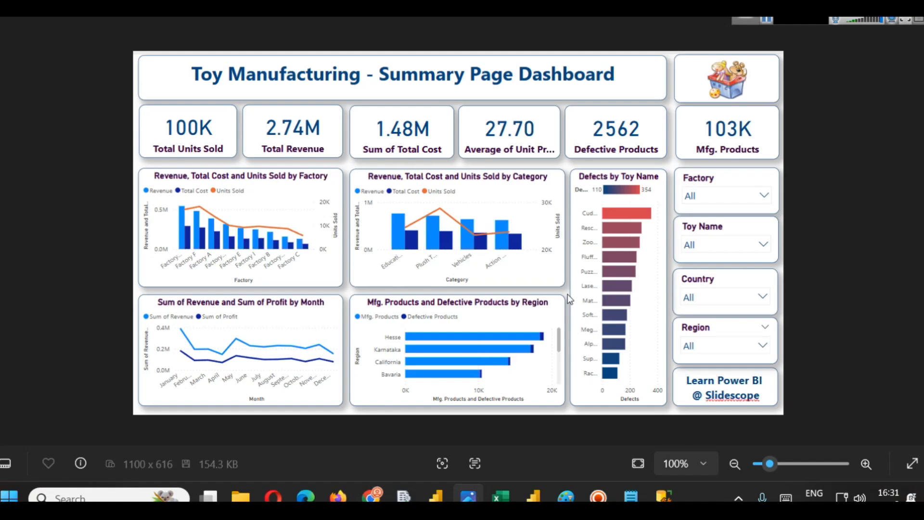
key(Right)
key(Right)
key(Right)
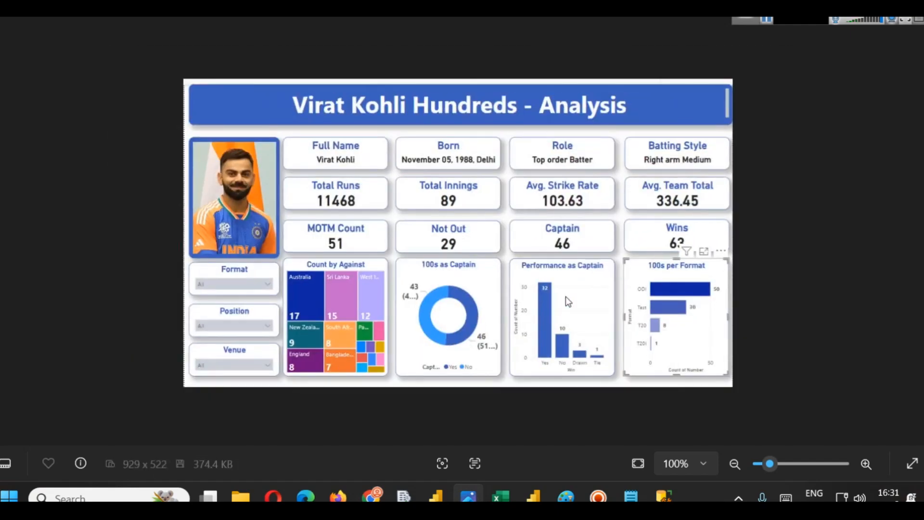
click(906, 18)
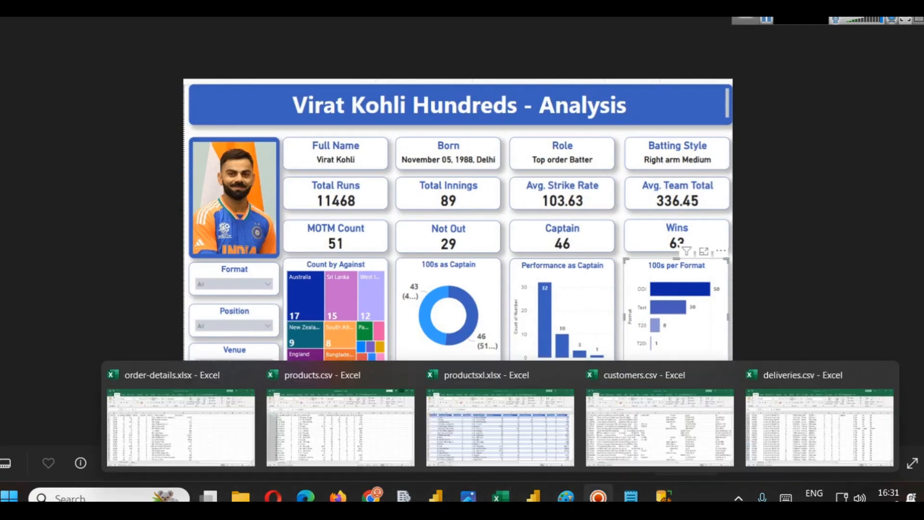
mouse_move(345, 499)
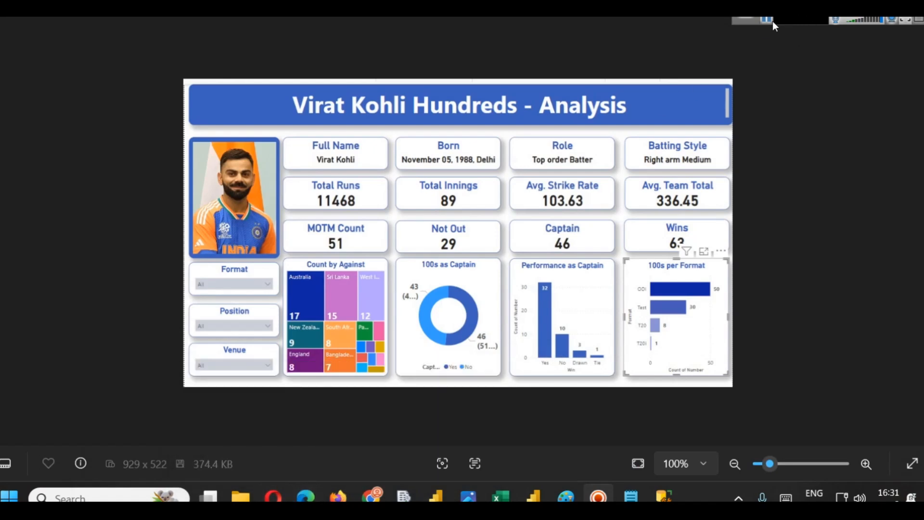
key(Right)
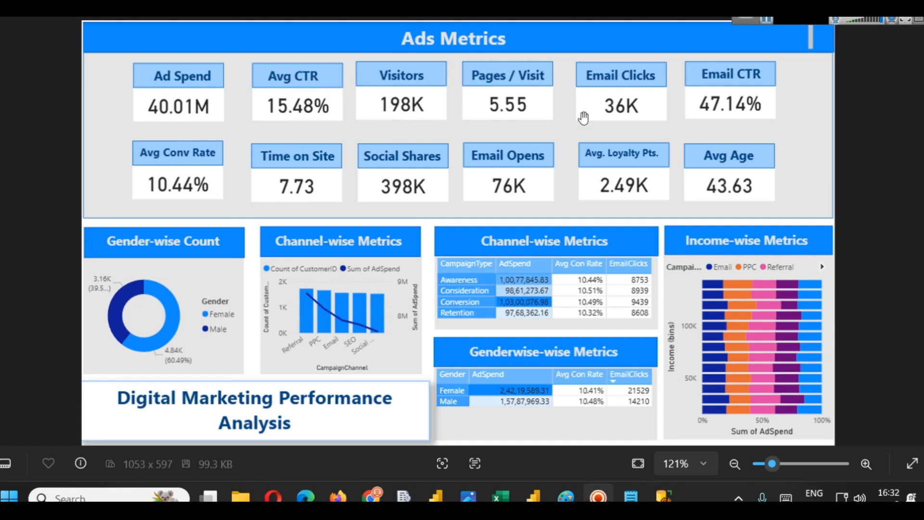
- Return to the Get Data dialog and search the connectors for "analy"
mouse_move(545, 489)
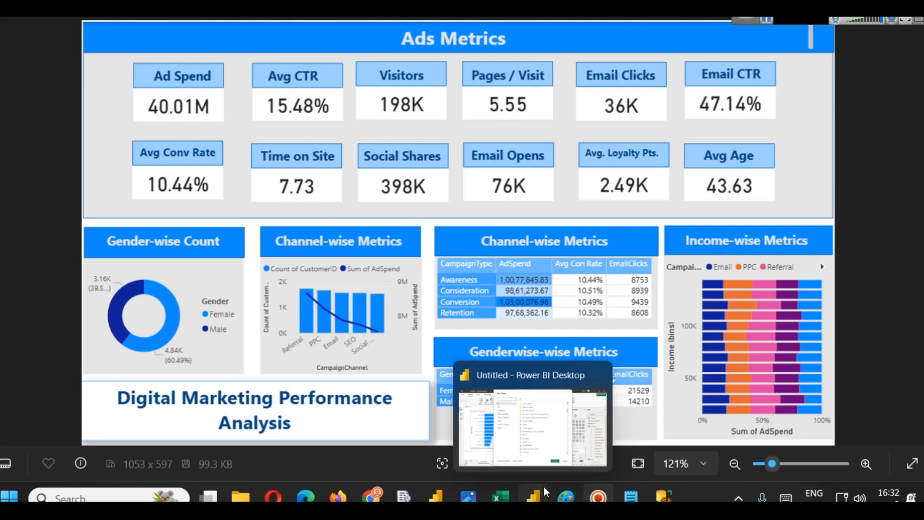
click(542, 428)
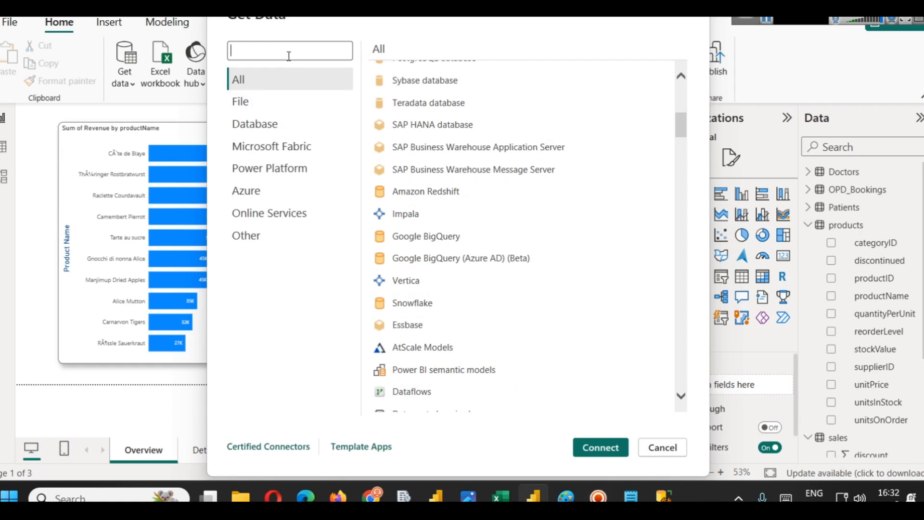
text(analy)
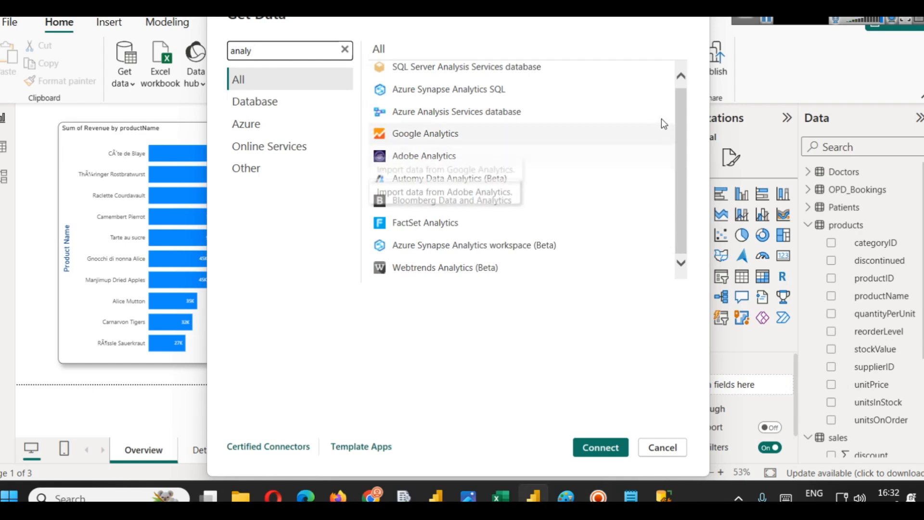
drag(678, 103, 678, 94)
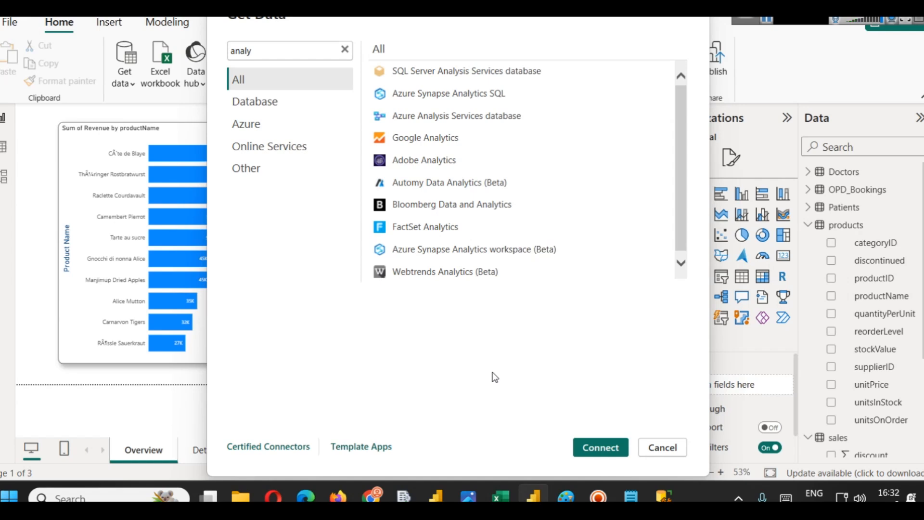
- Open the Slidescope home page in the browser as a web application example and browse it
click(378, 484)
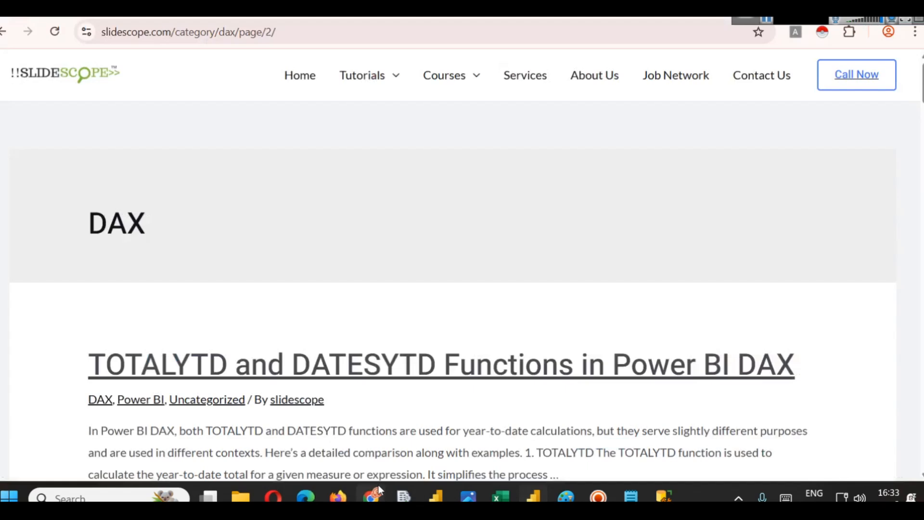
click(303, 88)
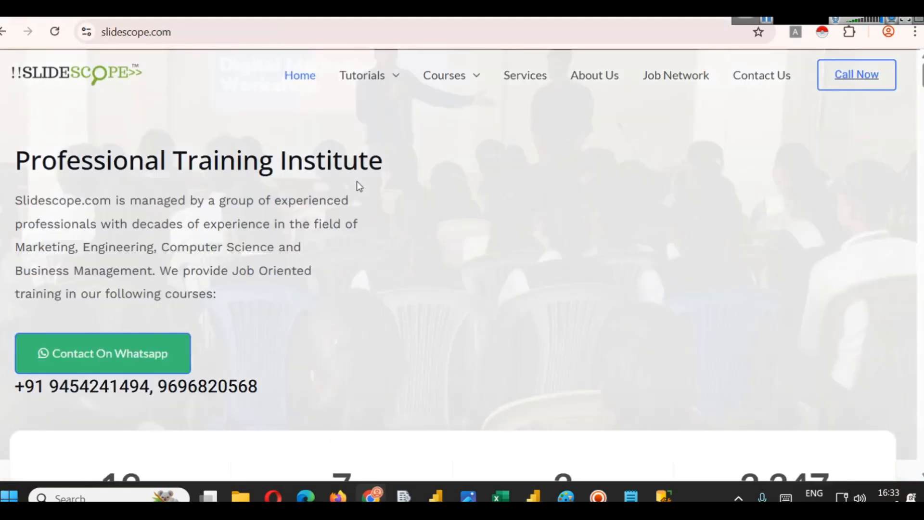
scroll(315, 167, down, 5)
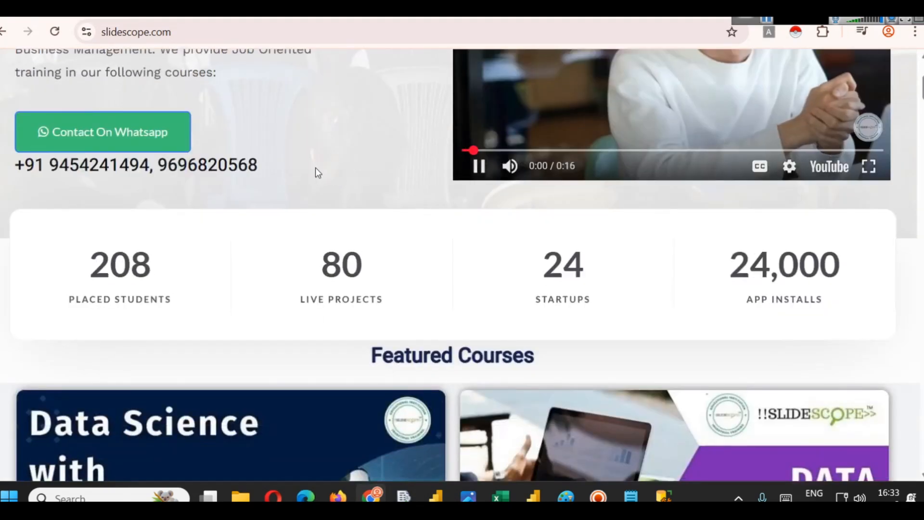
scroll(316, 171, up, 5)
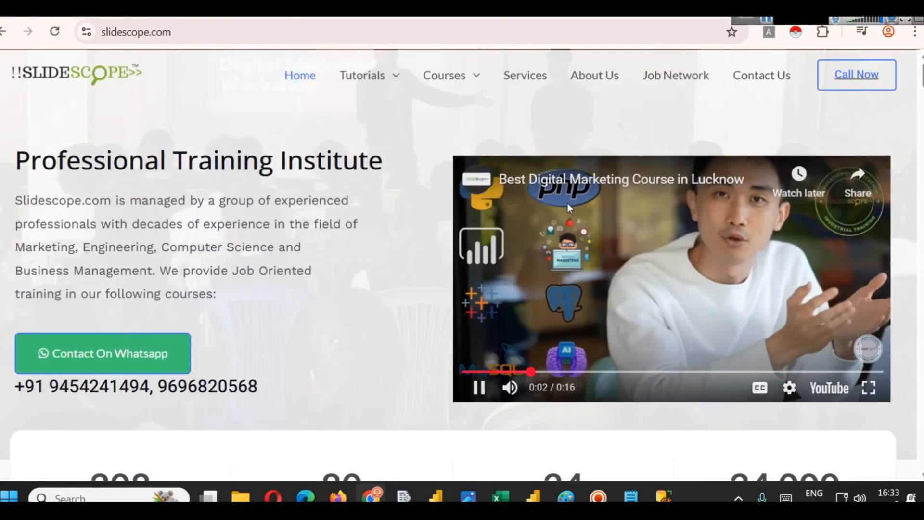
click(637, 232)
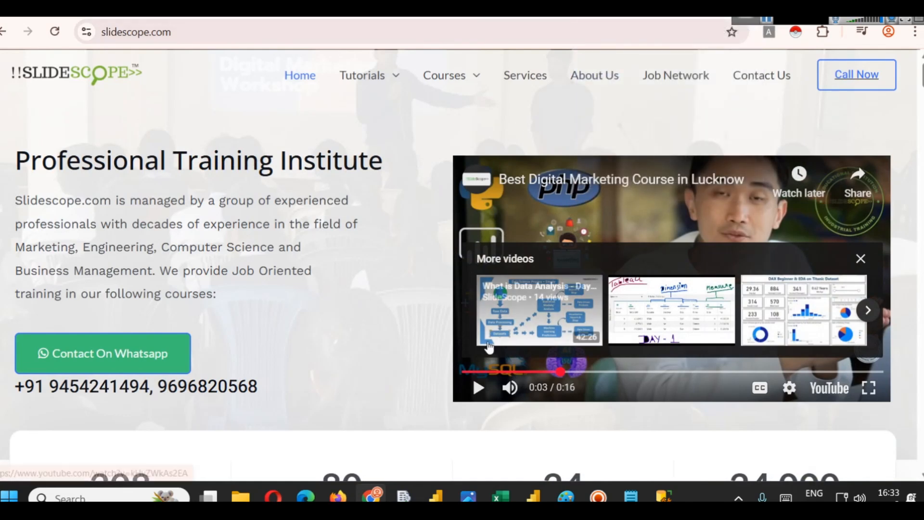
- Return to Power BI and close the Get Data dialog
mouse_move(536, 481)
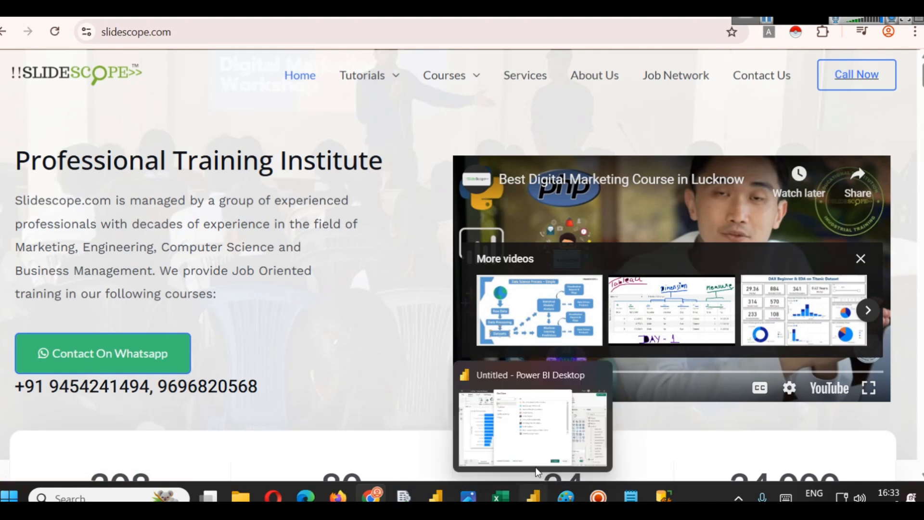
click(535, 441)
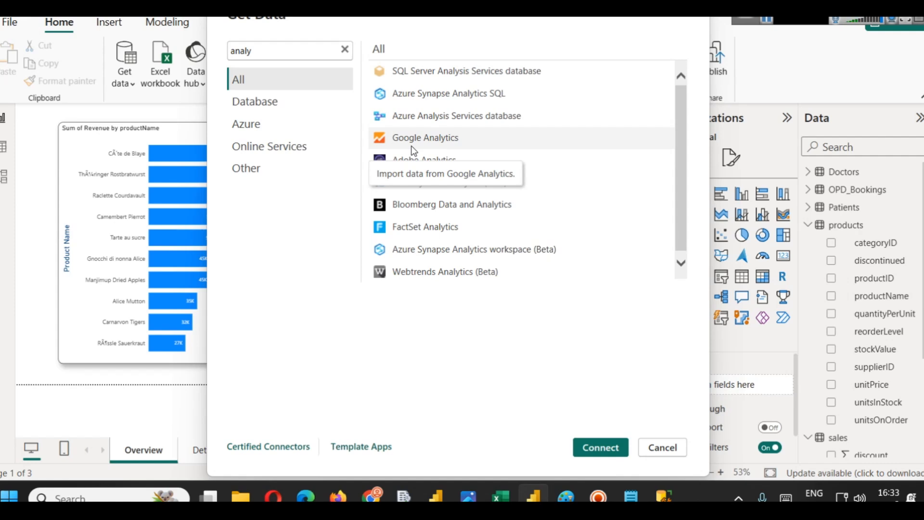
click(695, 7)
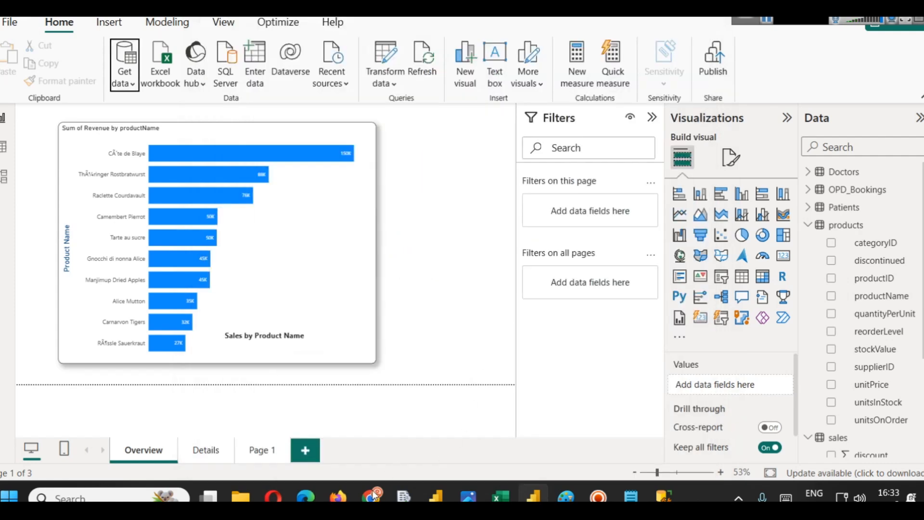
- Open the bazaronweb.com site in the browser as another web application example
click(375, 496)
click(239, 35)
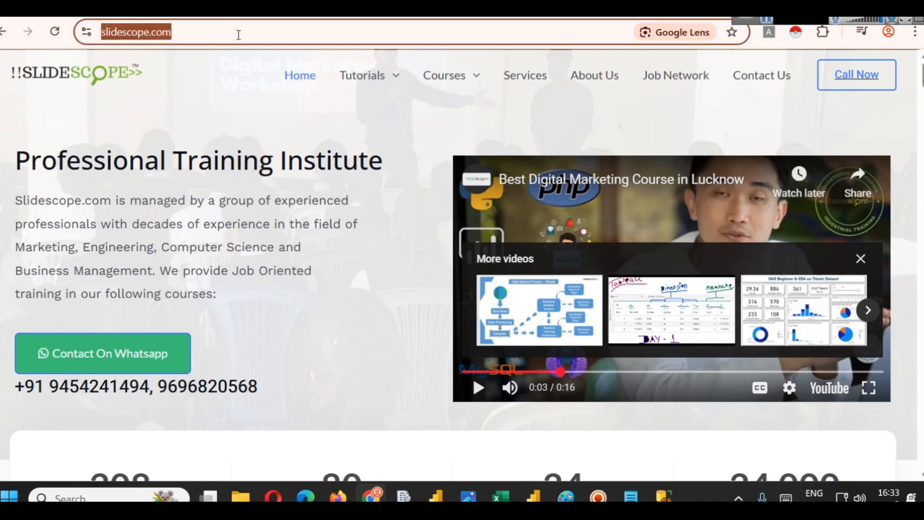
text(colo)
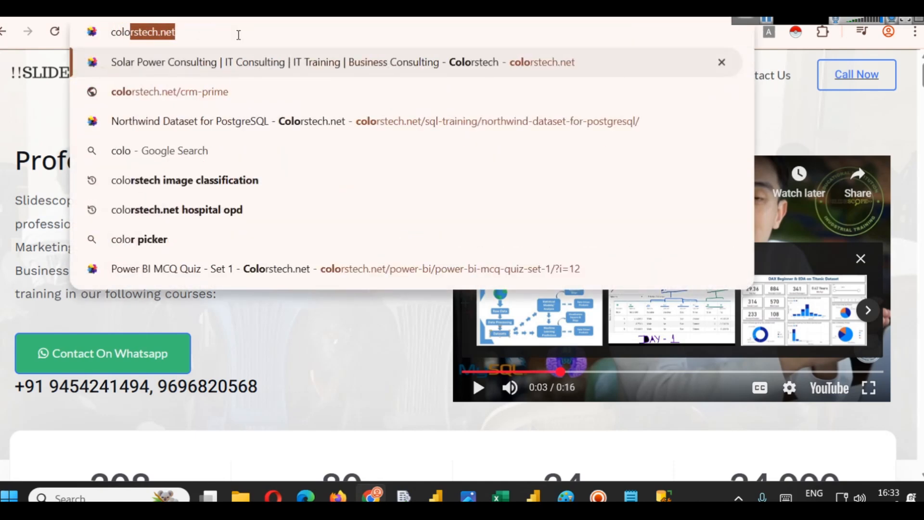
key(BackSpace)
key(BackSpace)
key(BackSpace)
key(BackSpace)
key(BackSpace)
text(bazaronweb.com/careers/)
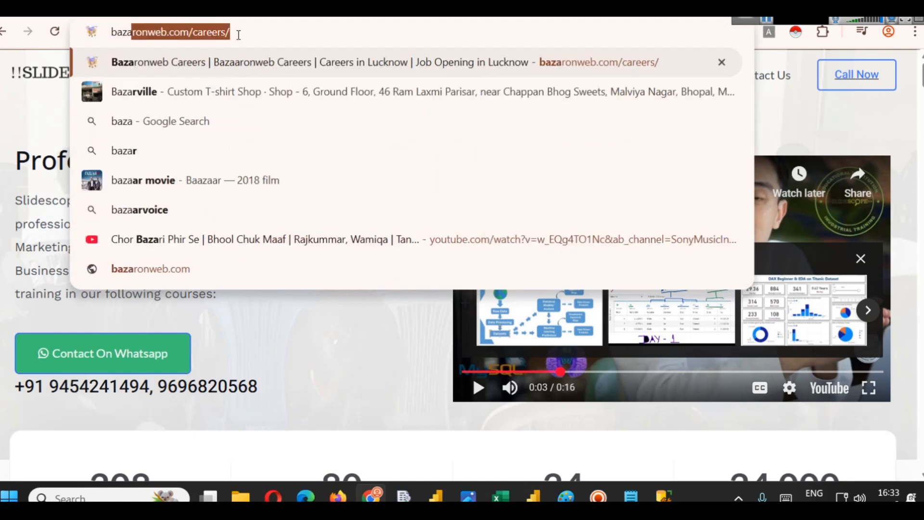
key(Right)
key(BackSpace)
key(BackSpace)
key(BackSpace)
key(BackSpace)
key(BackSpace)
key(BackSpace)
key(BackSpace)
key(BackSpace)
key(Return)
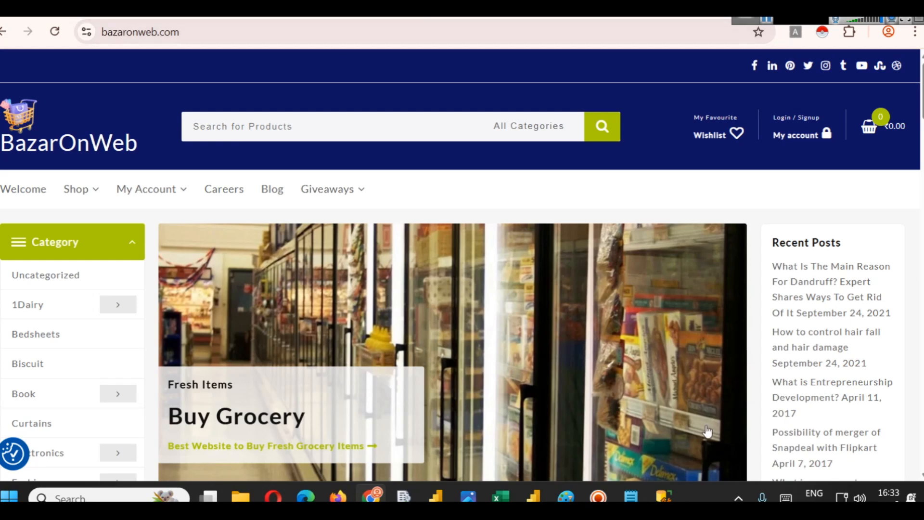
- Switch to SQL Server Management Studio and view the hospitaldb tables in Object Explorer
mouse_move(530, 492)
click(517, 429)
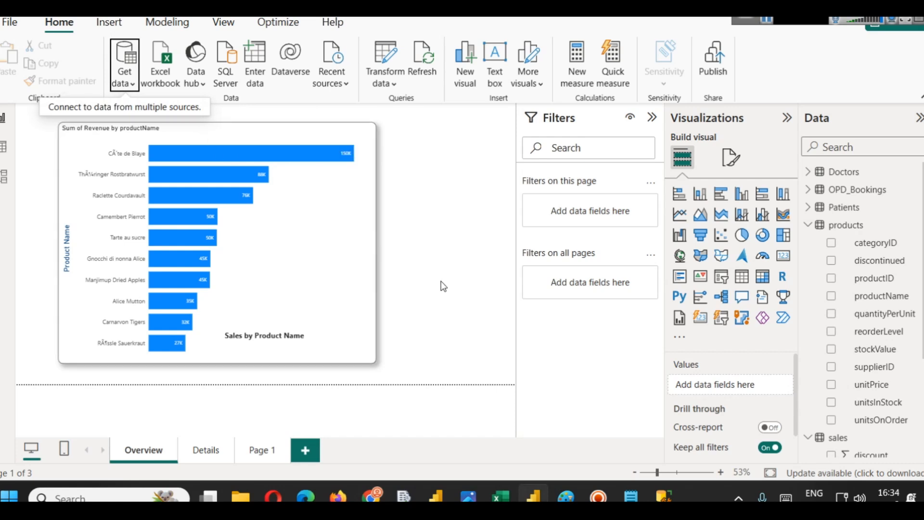
click(667, 494)
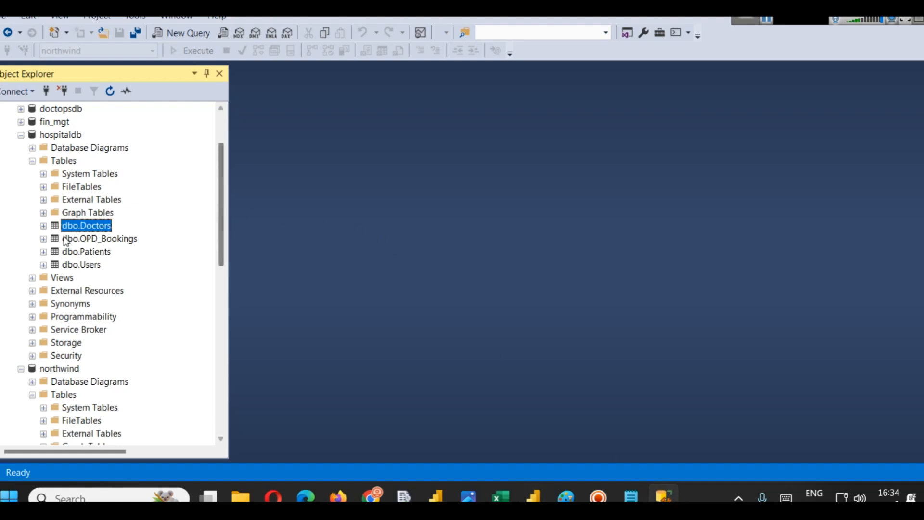
scroll(122, 227, up, 2)
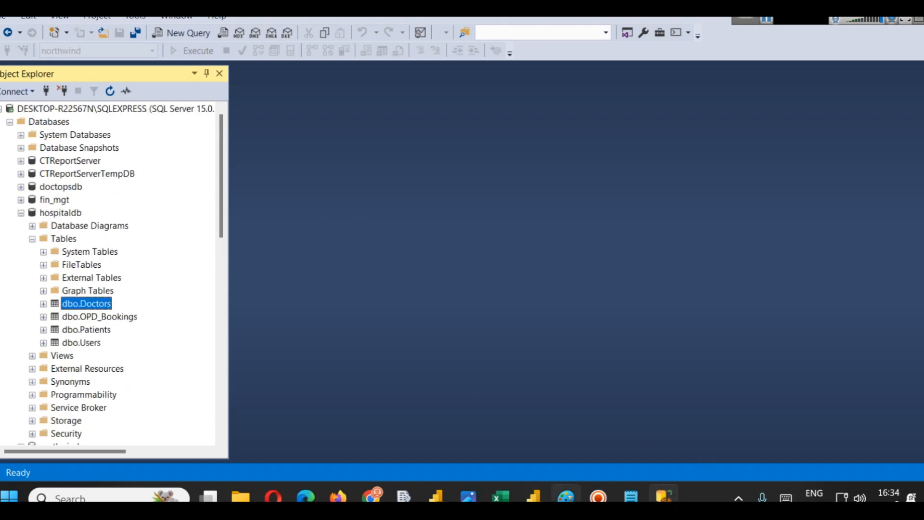
- In the Paint diagram, draw a horizontal line under Structured Data with a brush
mouse_move(566, 495)
click(547, 440)
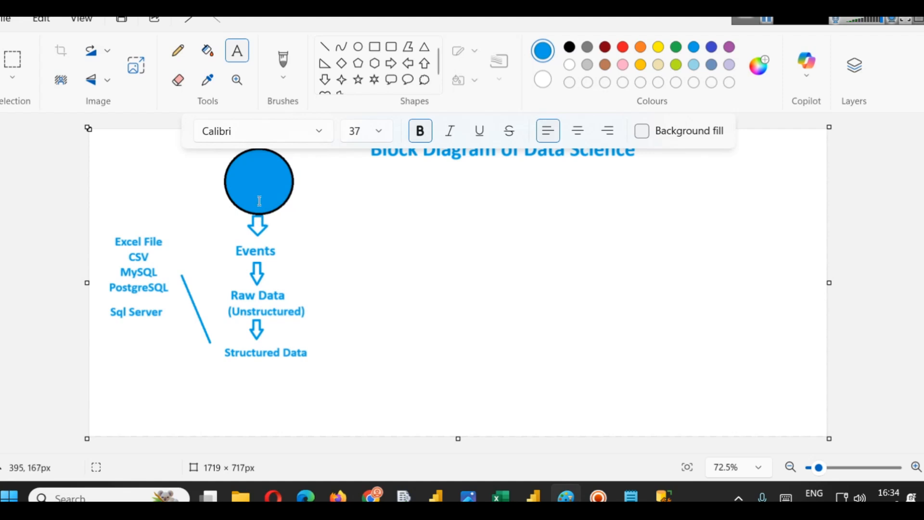
click(208, 51)
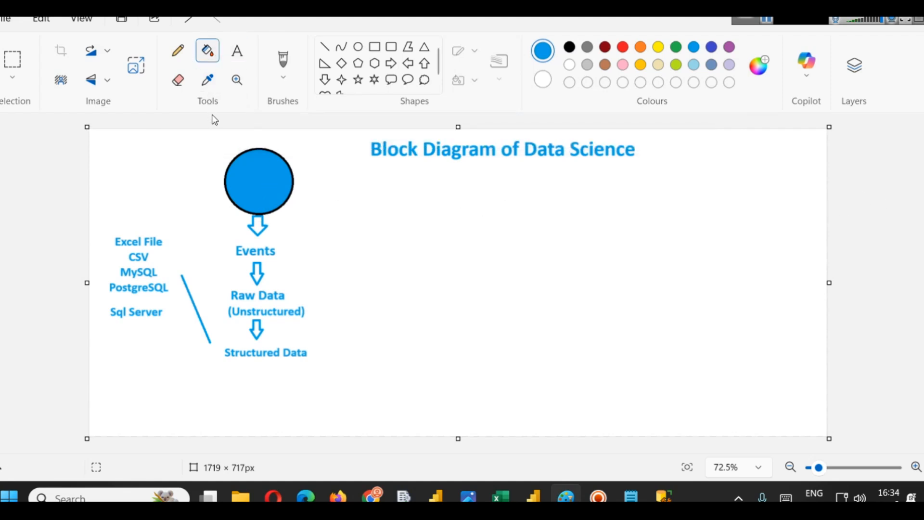
click(283, 77)
click(311, 113)
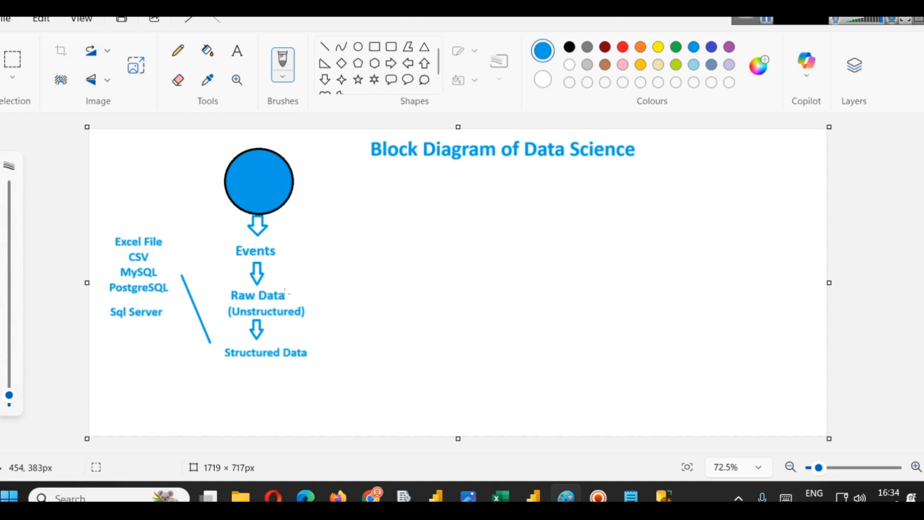
drag(220, 368, 334, 368)
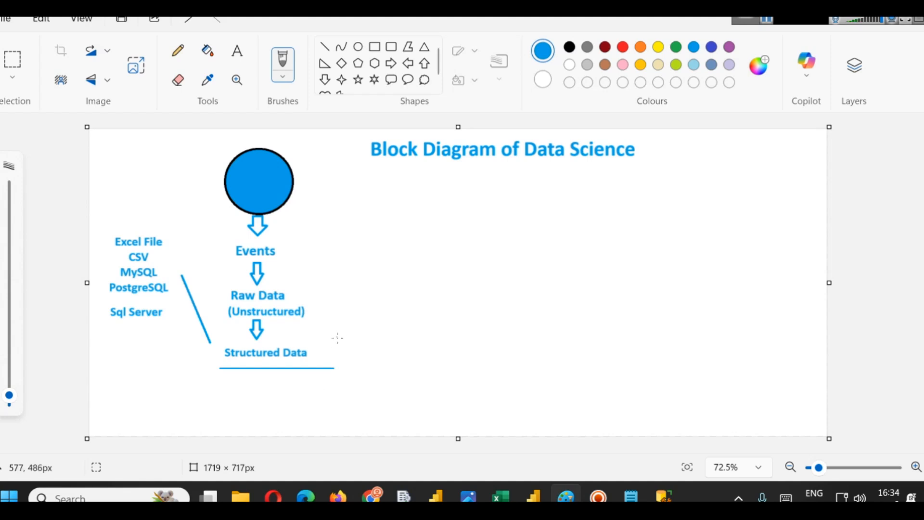
- Add a JSON text label above Excel File in the data sources list and resize it to fit
mouse_move(822, 474)
drag(822, 474, 819, 474)
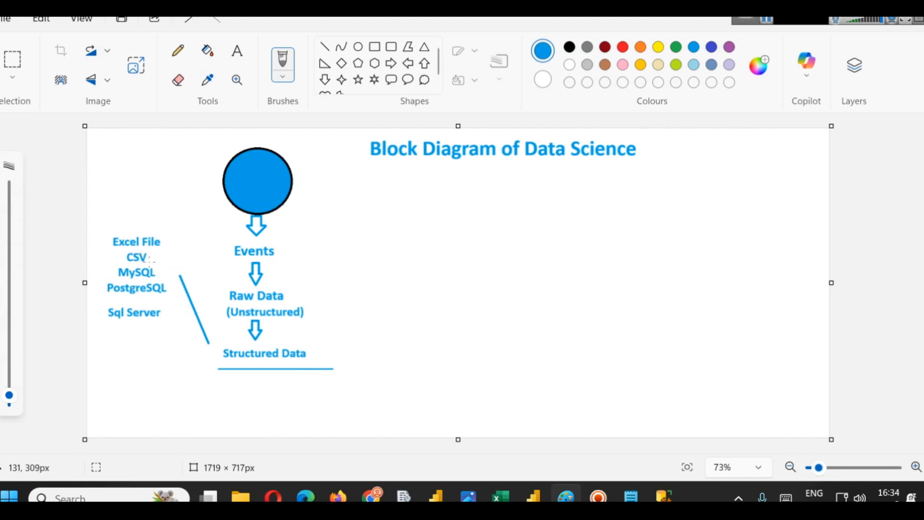
click(237, 51)
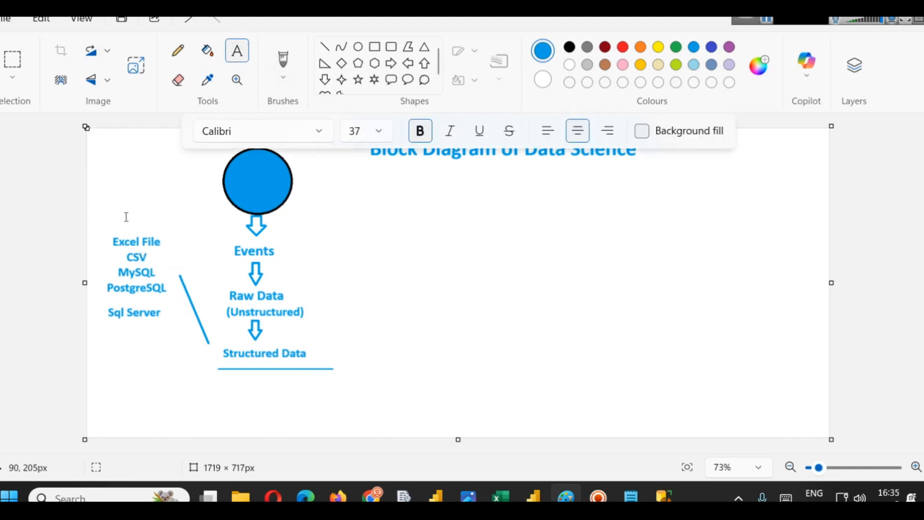
click(125, 217)
text(KS)
key(BackSpace)
key(BackSpace)
text(JSO)
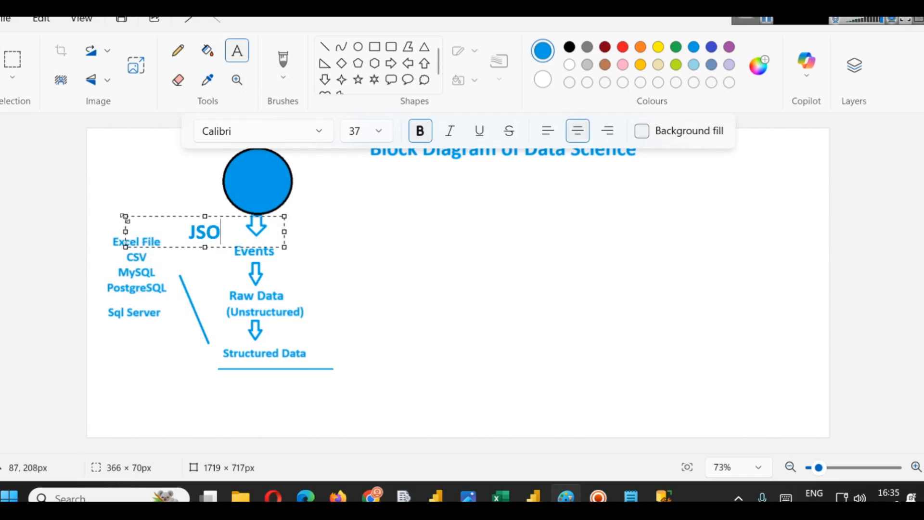
text(N)
mouse_move(138, 218)
mouse_down()
mouse_move(64, 208)
mouse_move(79, 228)
mouse_move(142, 233)
mouse_up()
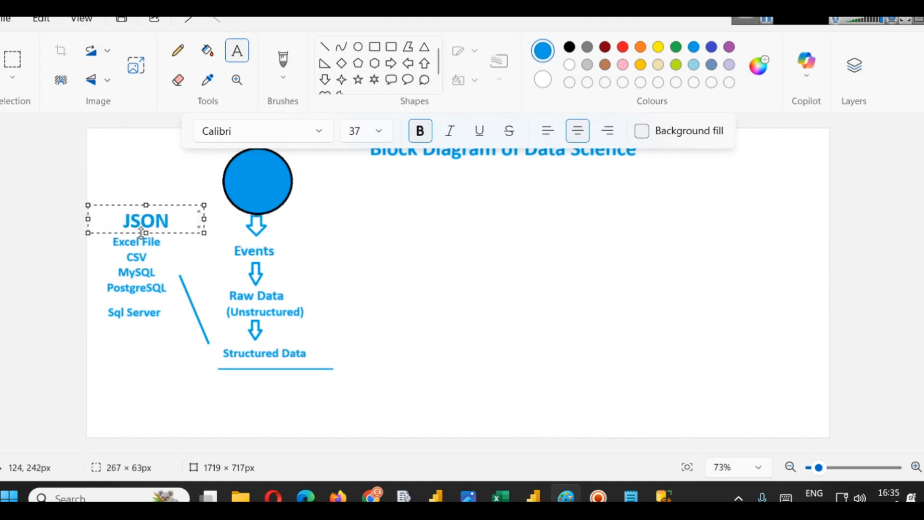
drag(87, 205, 125, 210)
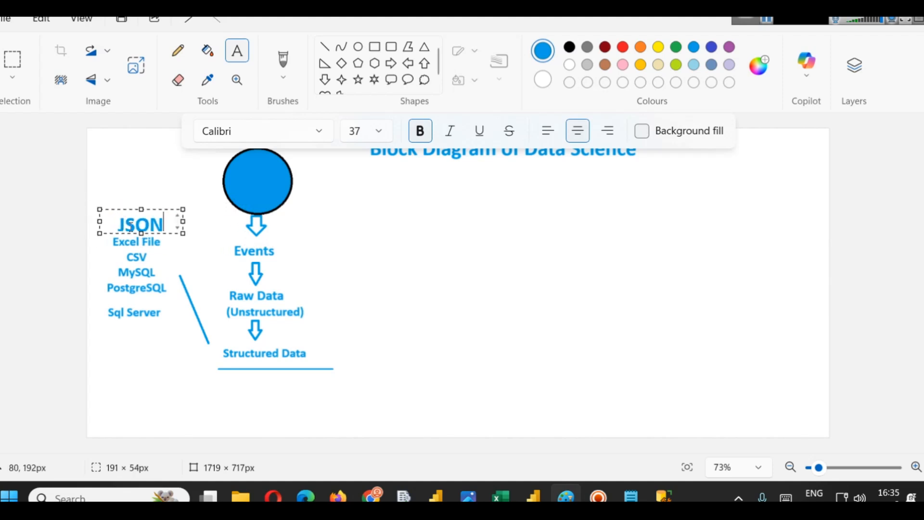
drag(183, 233, 166, 236)
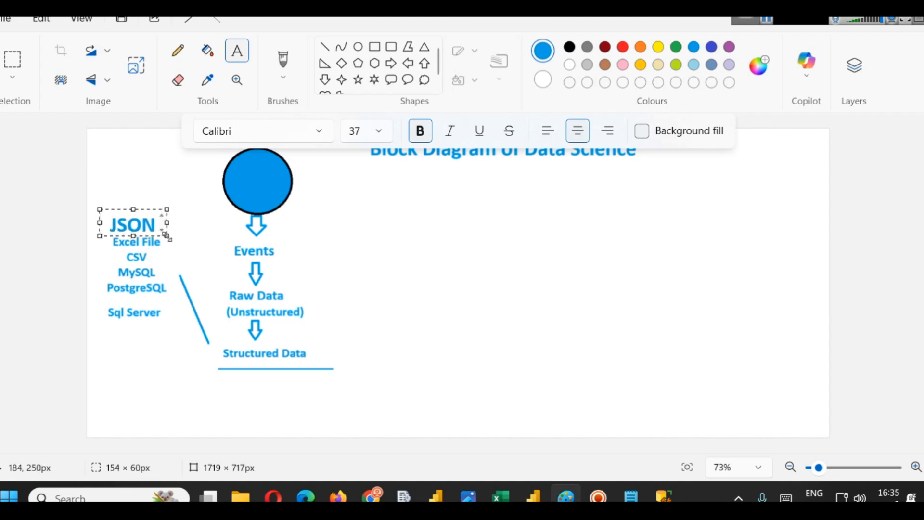
click(143, 342)
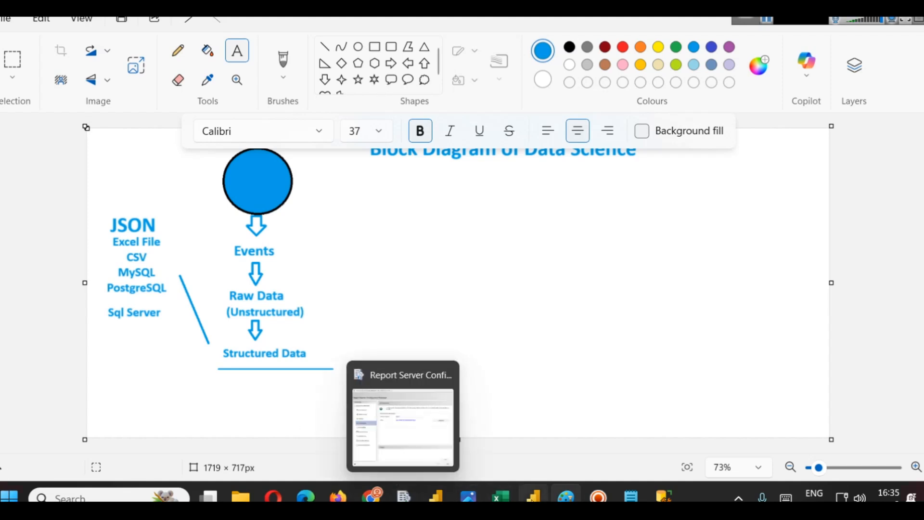
- Draw a straight line from Structured Data diagonally up to the right
click(534, 496)
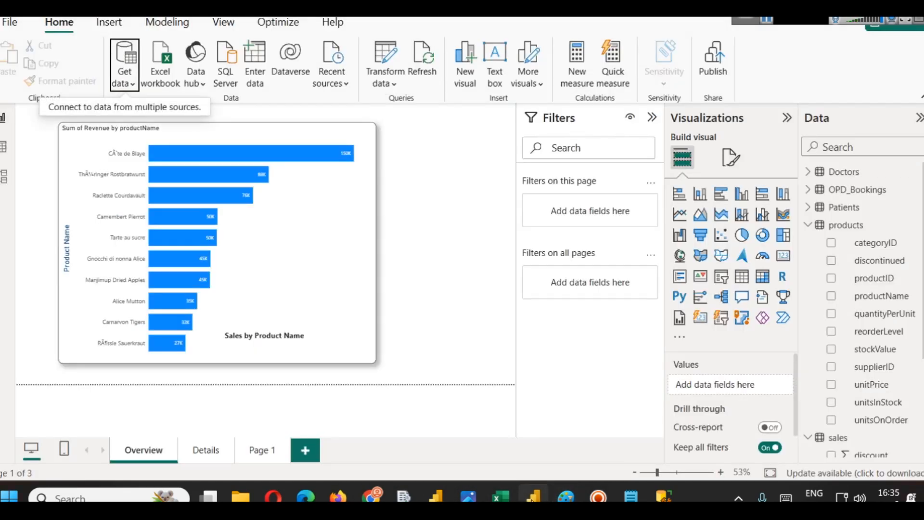
click(532, 499)
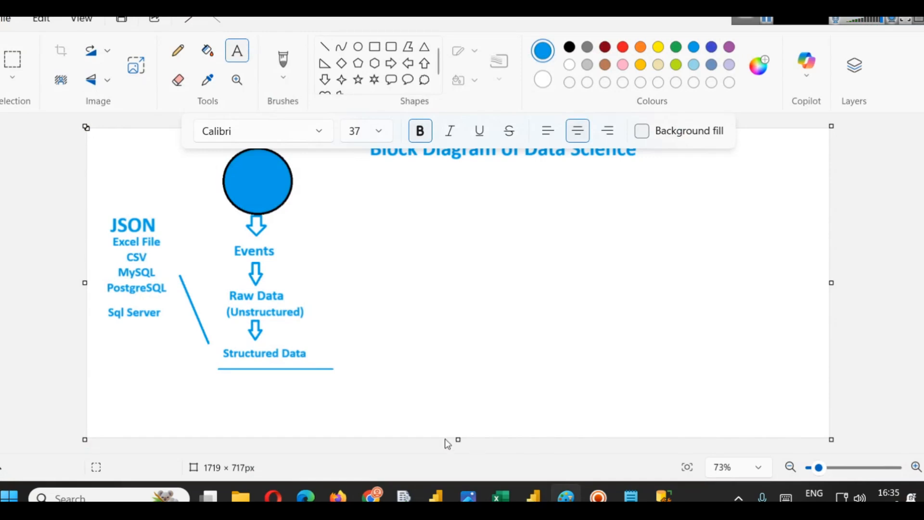
click(325, 47)
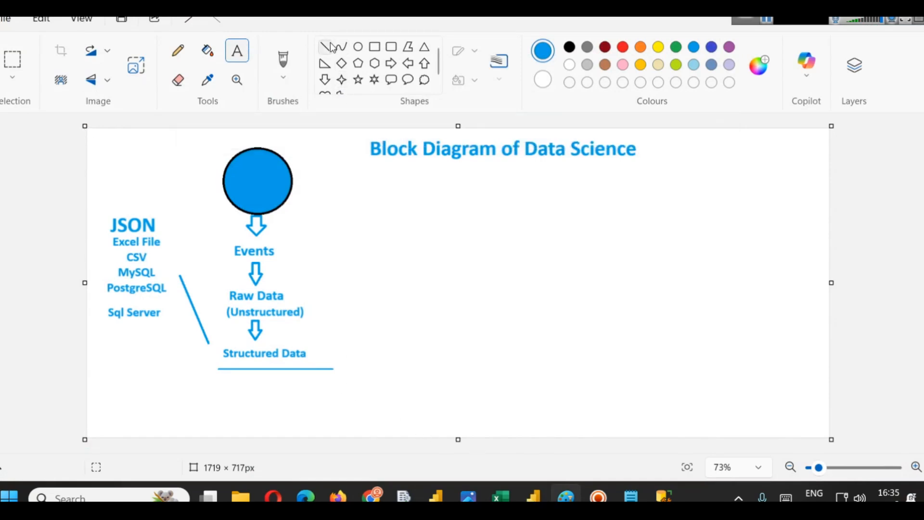
drag(330, 341, 479, 253)
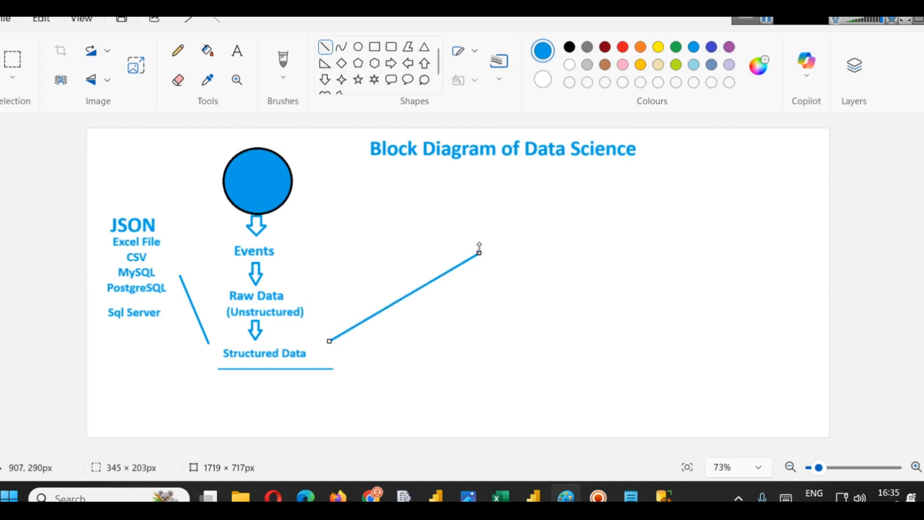
- Add a Statistical Analysis text label at the end of the diagonal line
click(237, 50)
click(473, 211)
text(S)
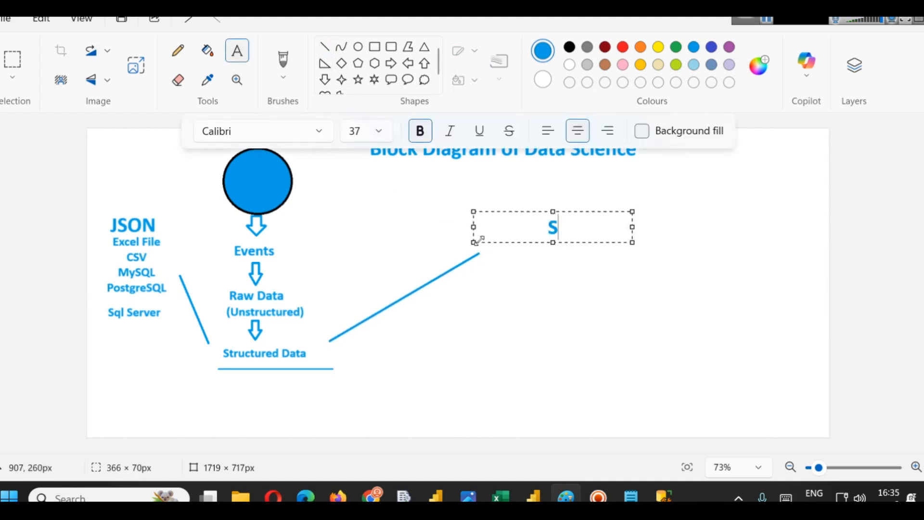
text(tatistica)
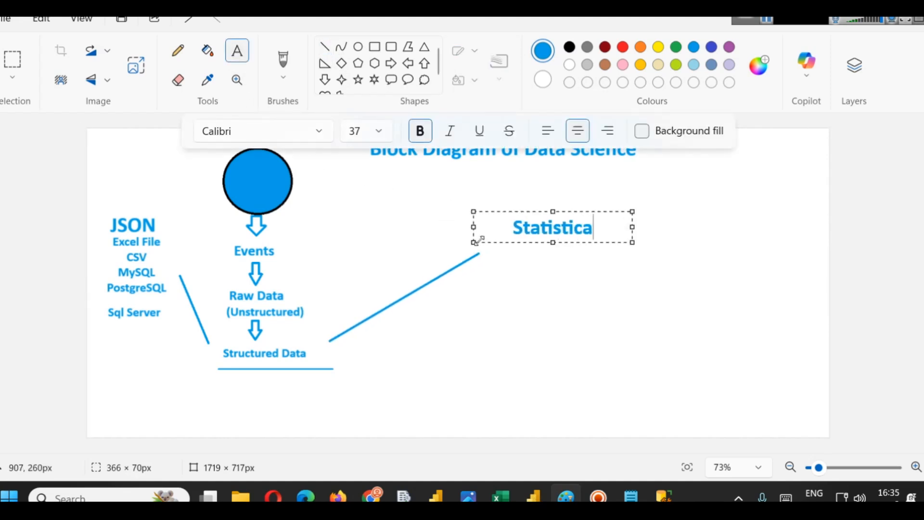
text(l Analysis)
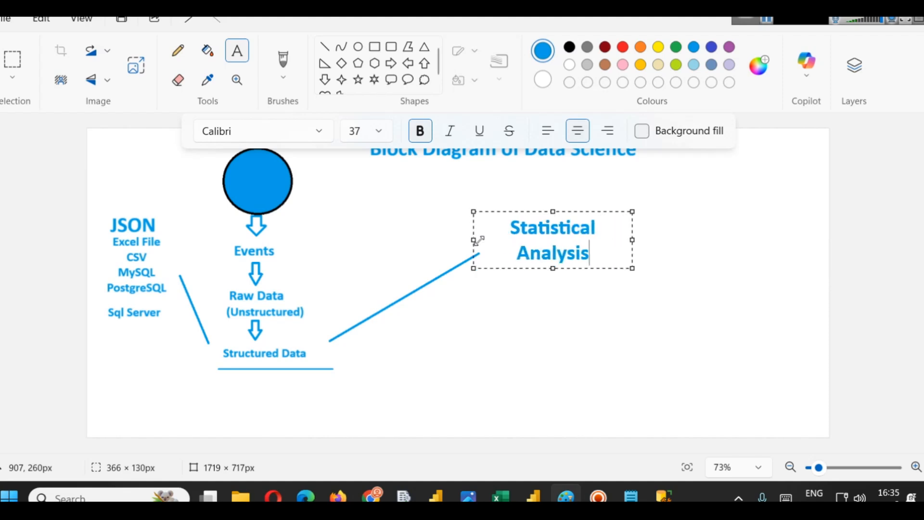
- Widen the text box, add Visualize and Summarize lines beneath, and move it up
drag(634, 244, 720, 243)
key(Return)
key(Return)
text(Visualize)
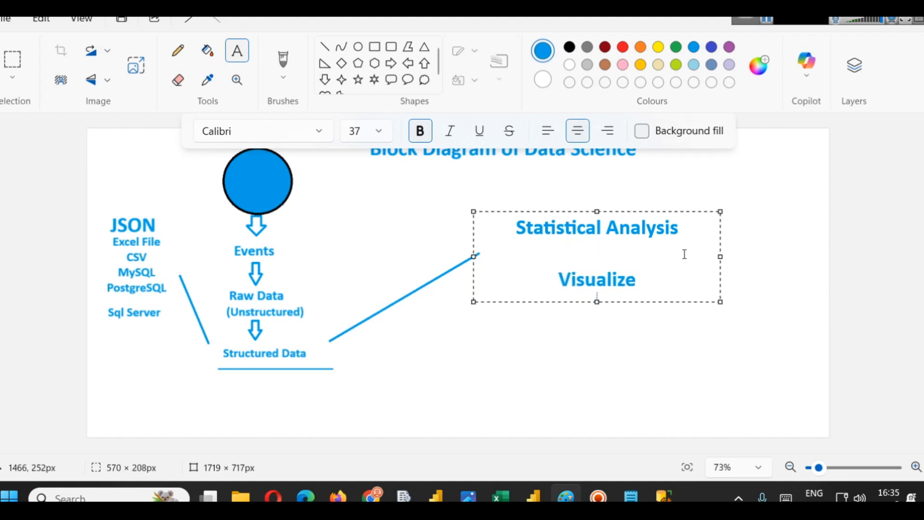
key(Return)
text(S)
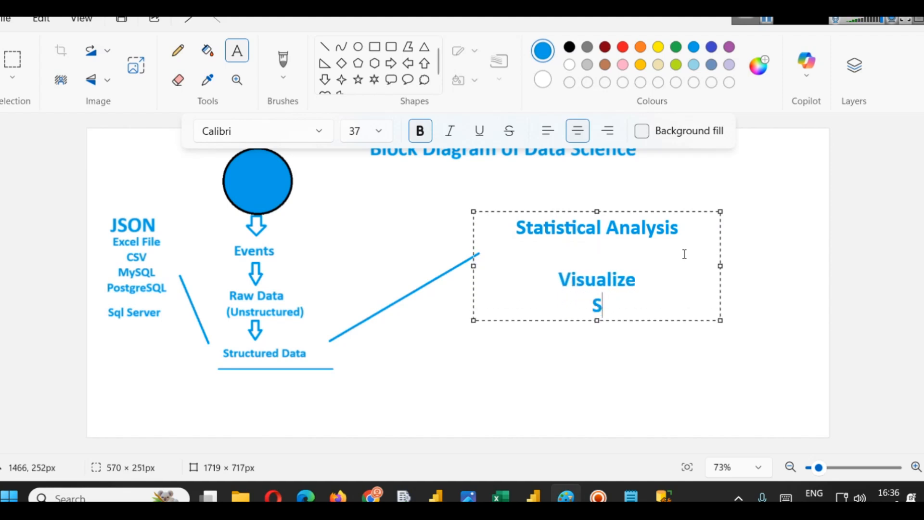
text(ummarize)
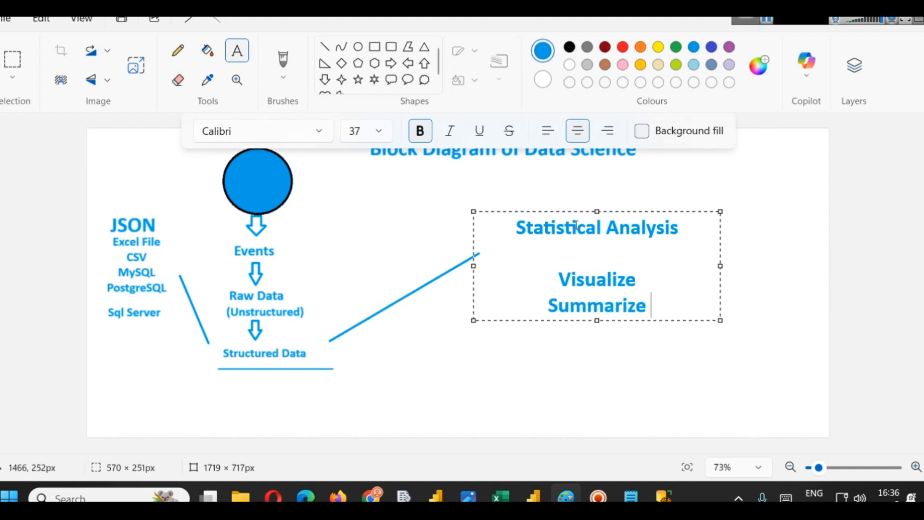
drag(554, 213, 517, 180)
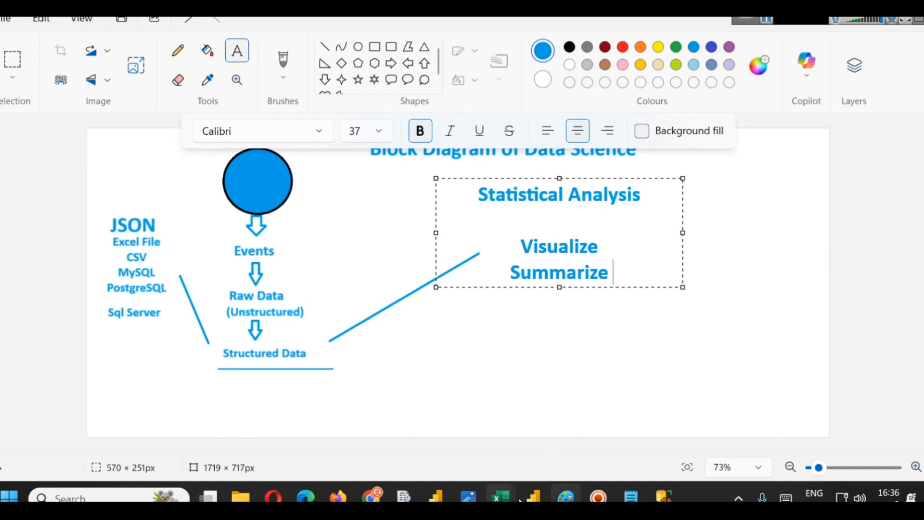
- In Power BI, insert a stacked column chart with productName on the X-axis and Revenue on the Y-axis
mouse_move(534, 496)
click(533, 423)
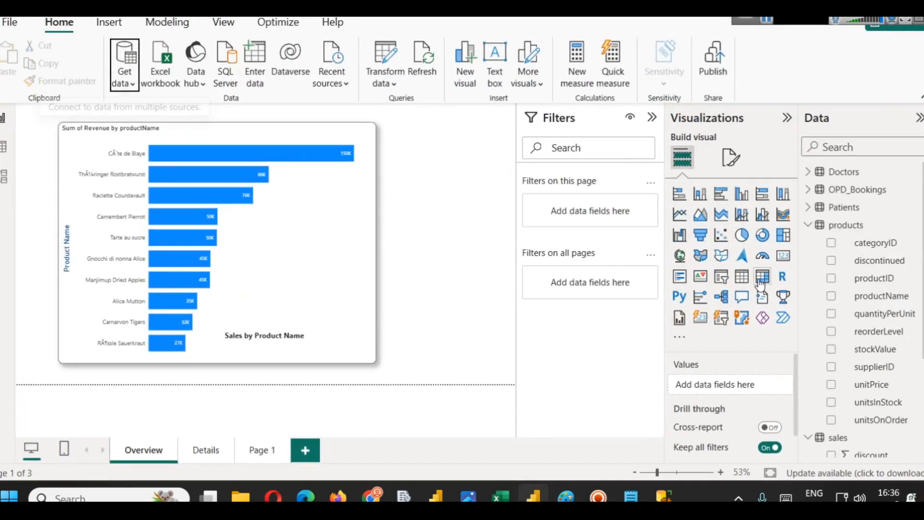
click(707, 202)
click(368, 154)
click(422, 177)
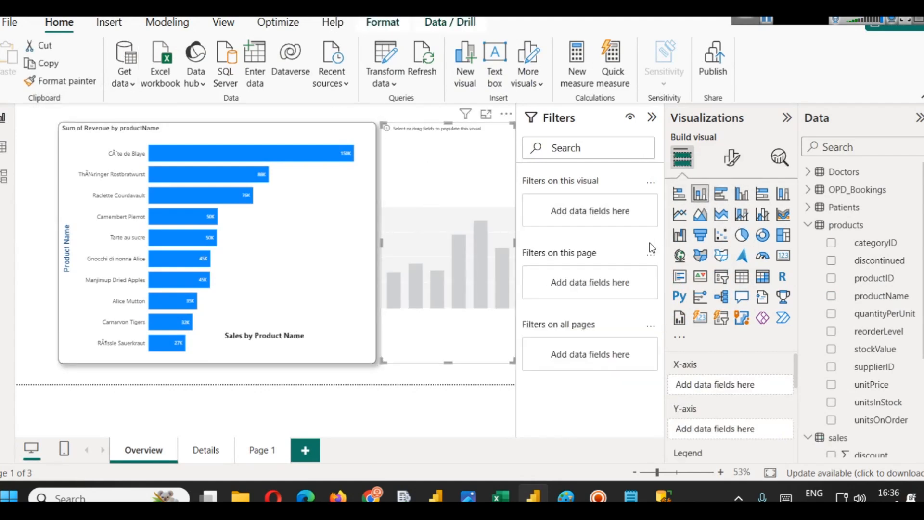
drag(883, 296, 742, 394)
scroll(867, 409, down, 3)
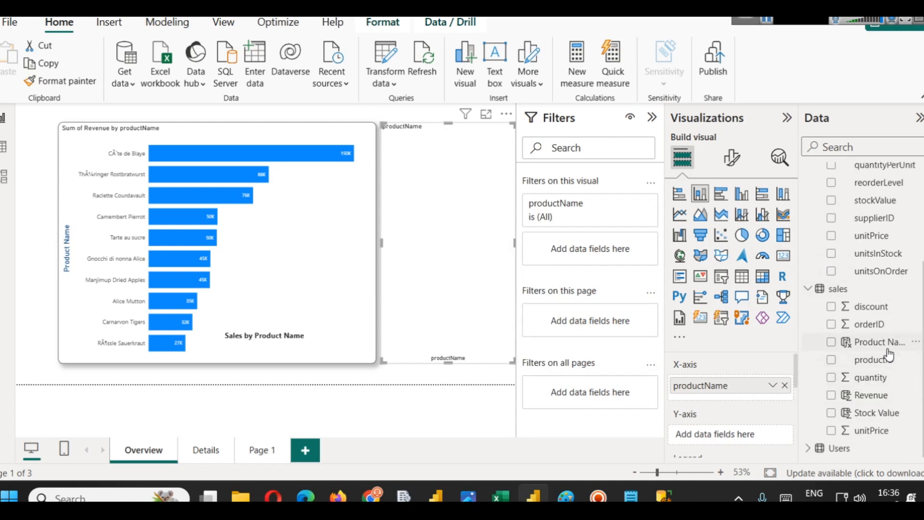
drag(872, 396, 702, 429)
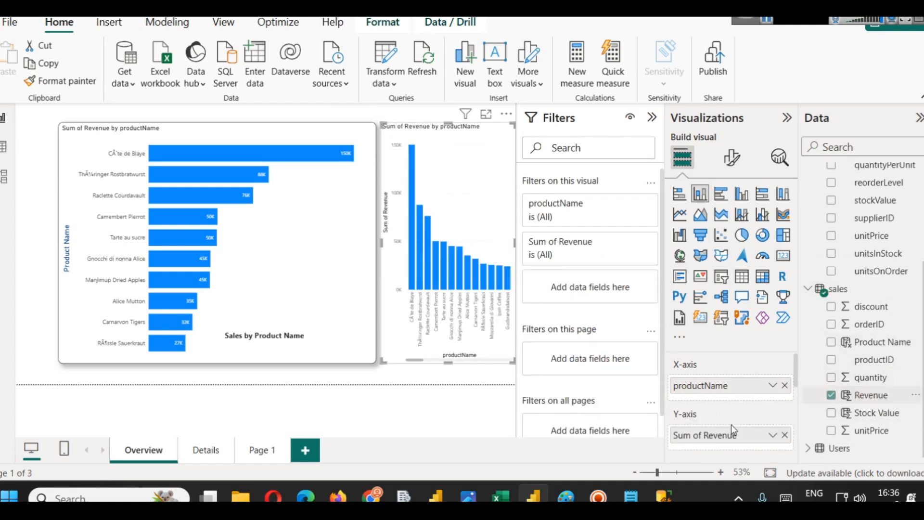
- Narrow the bar chart and widen the new column chart to fill the space beside it
click(377, 244)
drag(376, 242, 296, 241)
click(392, 232)
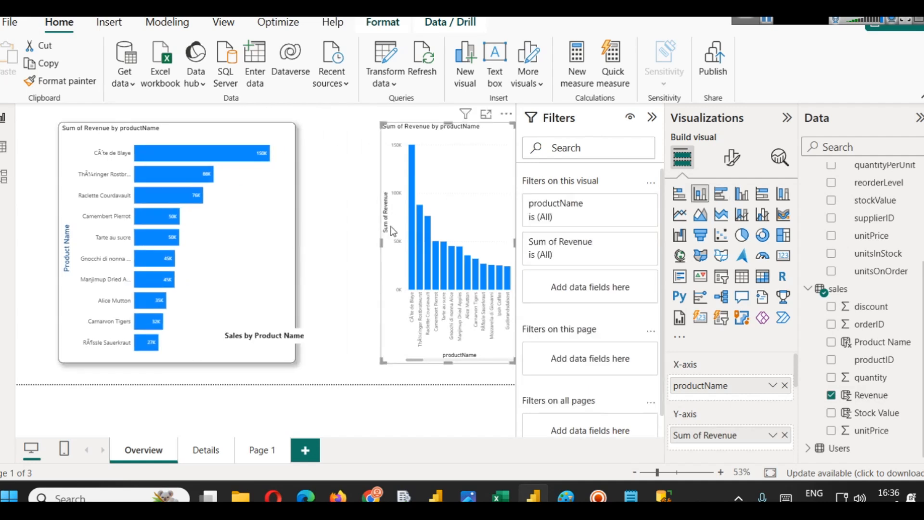
drag(381, 244, 309, 232)
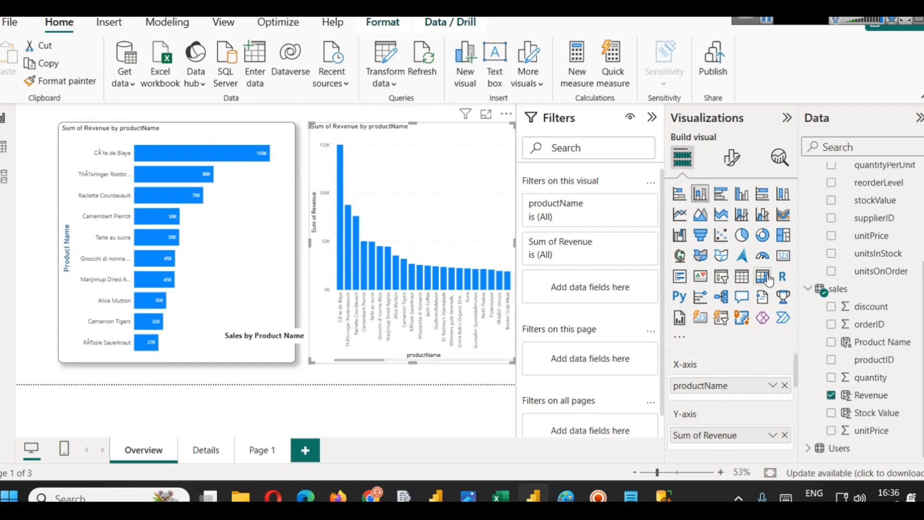
- Switch the product revenue column chart to a ribbon chart, trying the treemap and waterfall types along the way
click(784, 236)
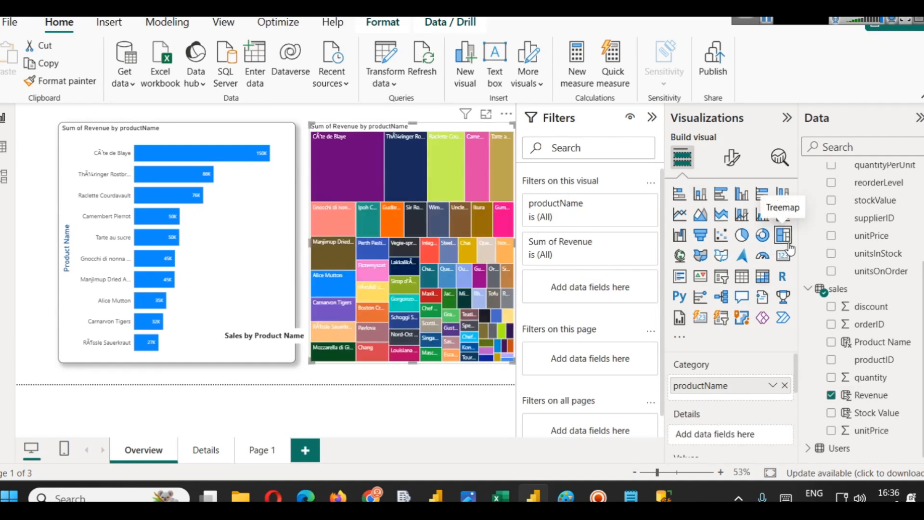
click(680, 236)
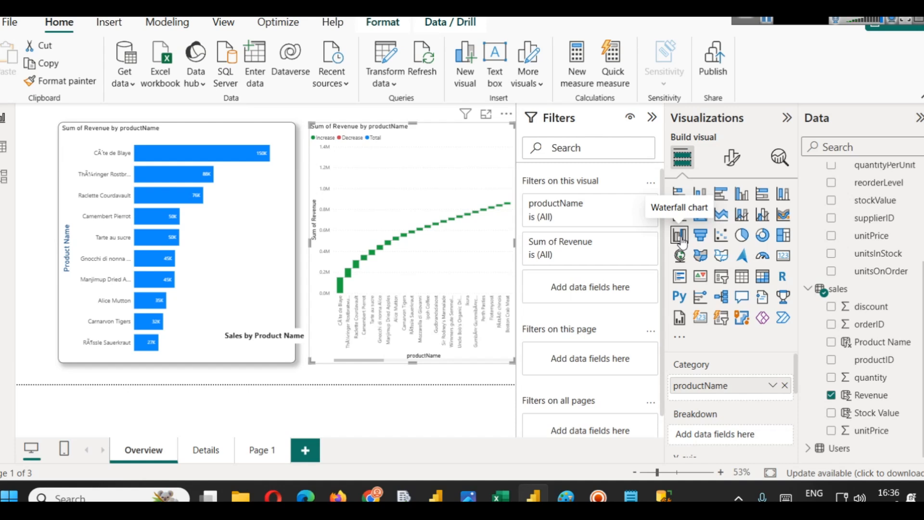
click(785, 215)
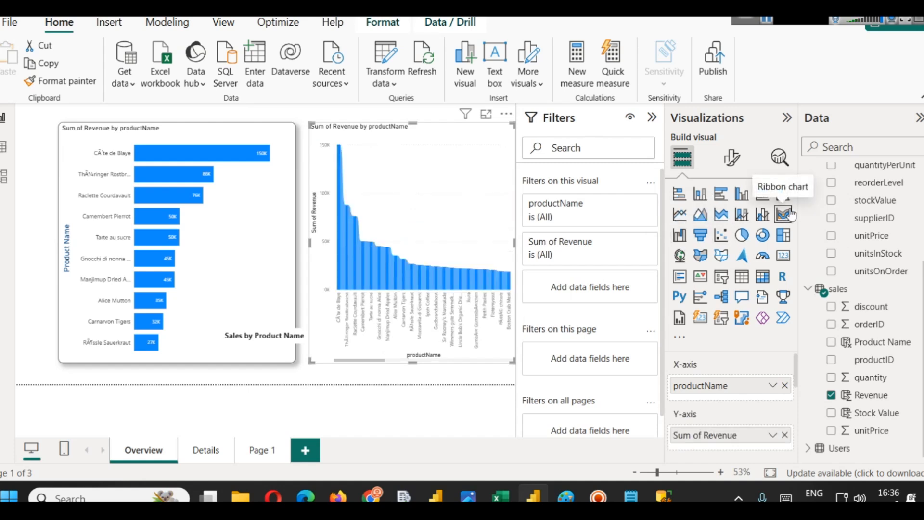
- Add unitPrice as the ribbon chart's legend, then remove it from the legend again
scroll(747, 390, down, 3)
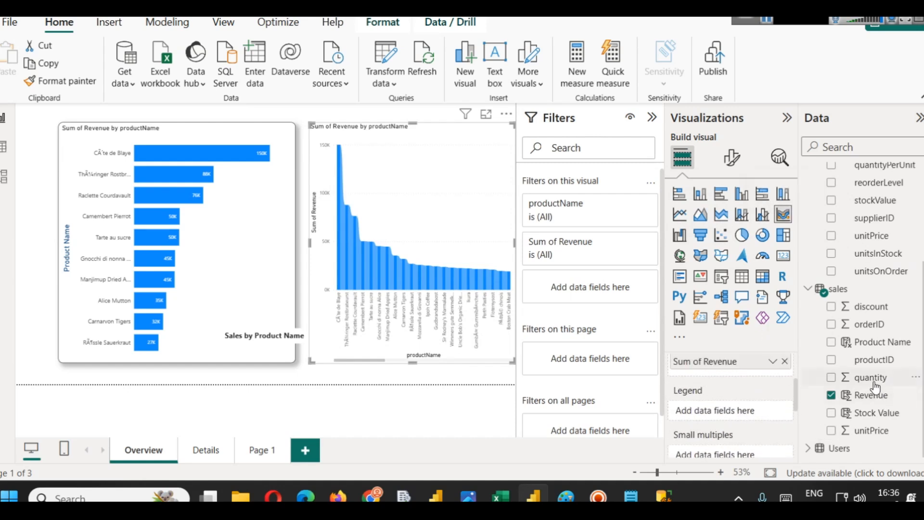
scroll(888, 349, up, 3)
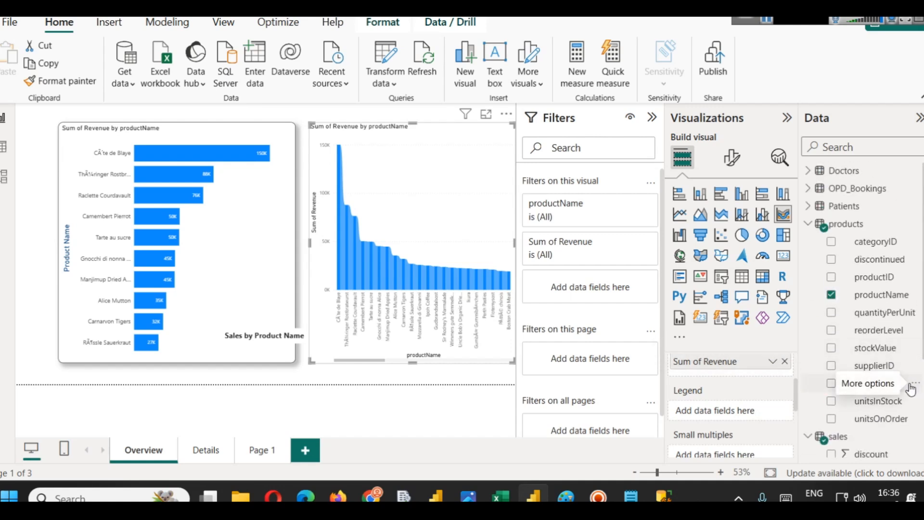
drag(888, 391, 712, 407)
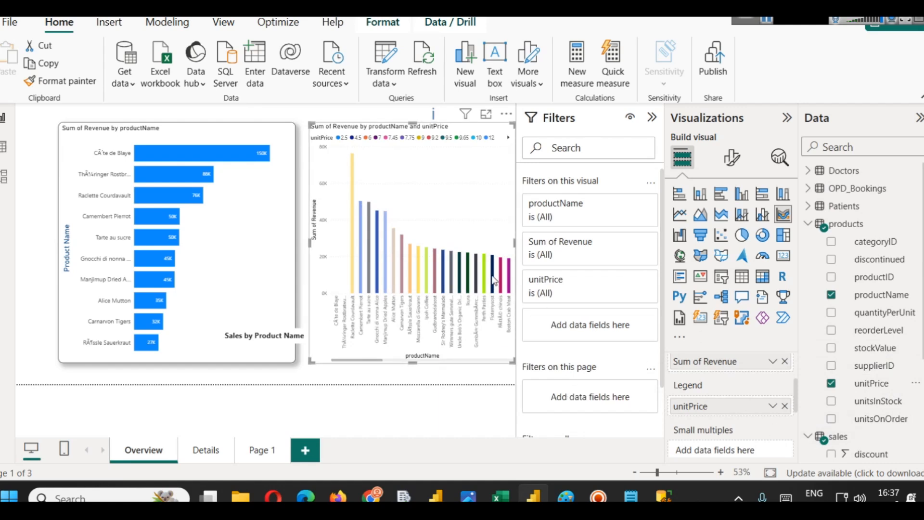
drag(745, 409, 573, 408)
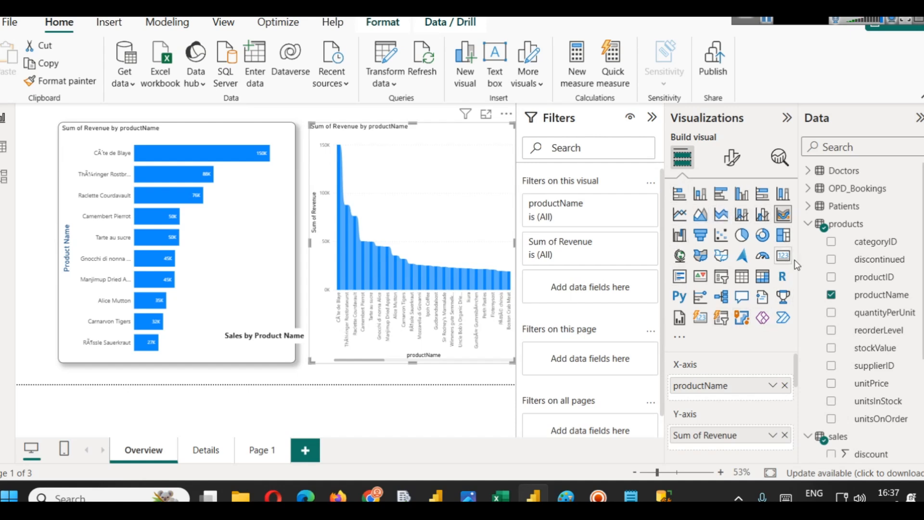
click(679, 340)
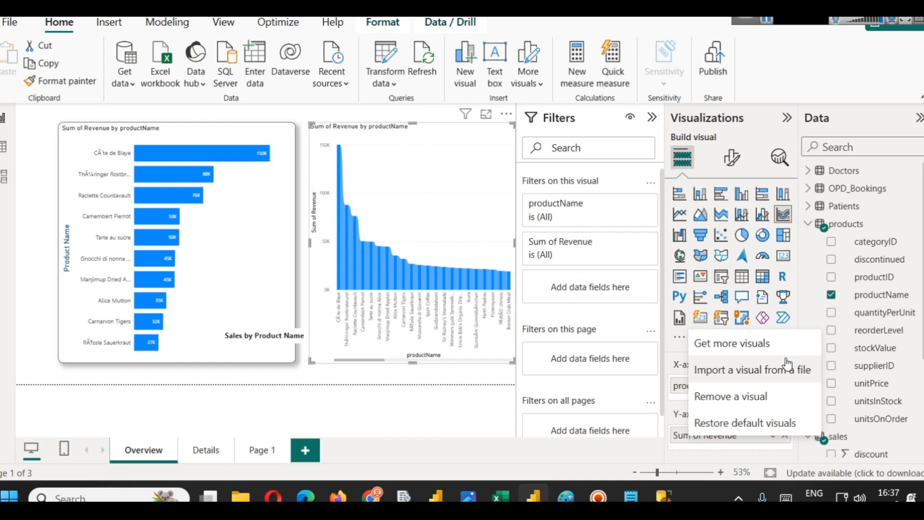
key(Escape)
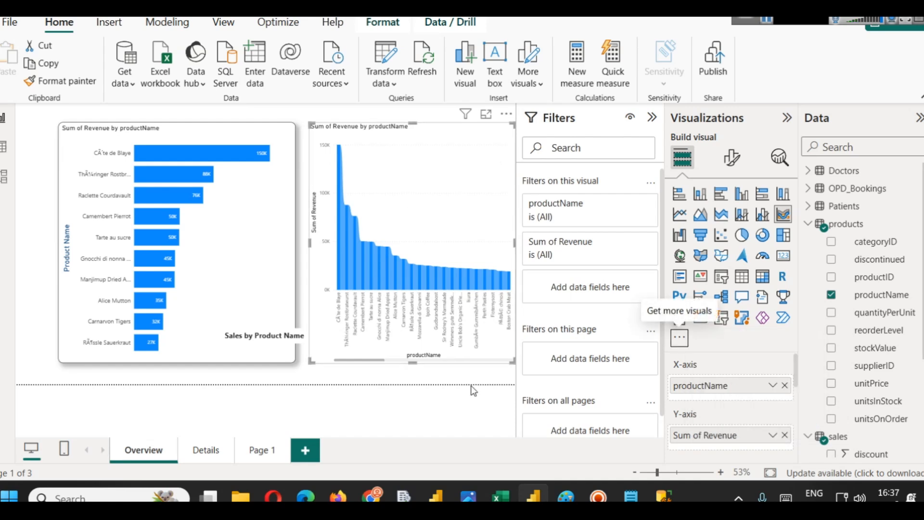
mouse_move(532, 492)
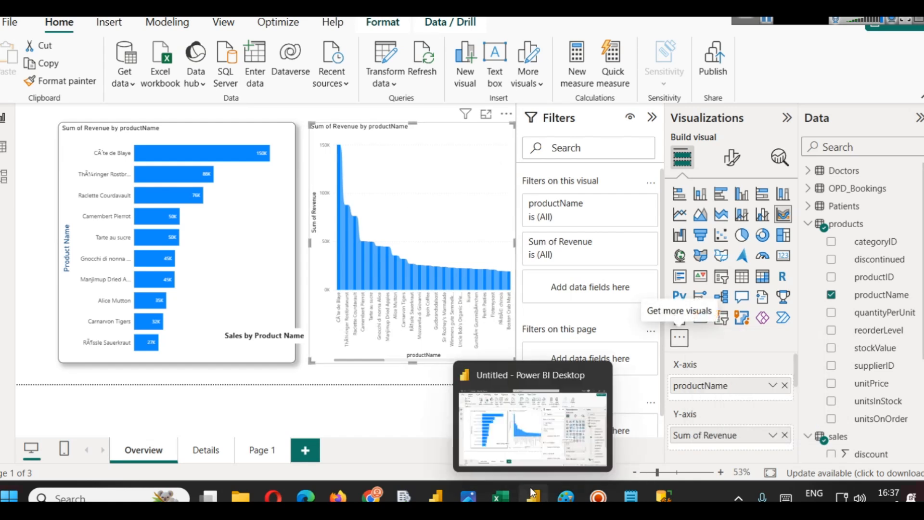
mouse_move(435, 495)
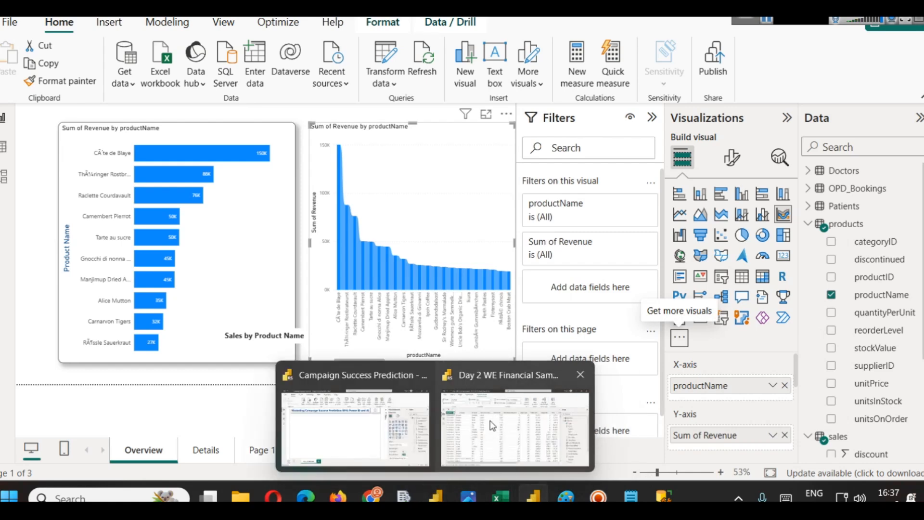
- Switch to the Day 2 WE Financial Sample report, view its sales dashboard and pages, then return to the original report
click(468, 437)
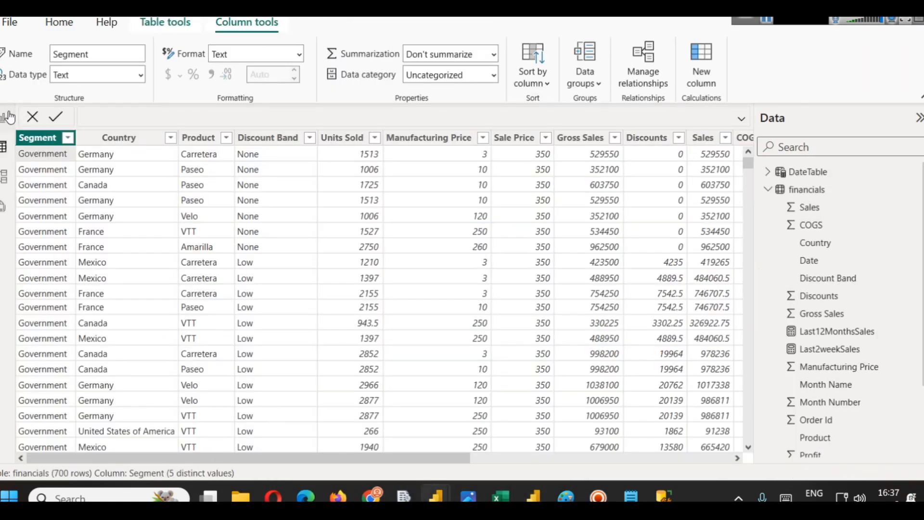
click(13, 118)
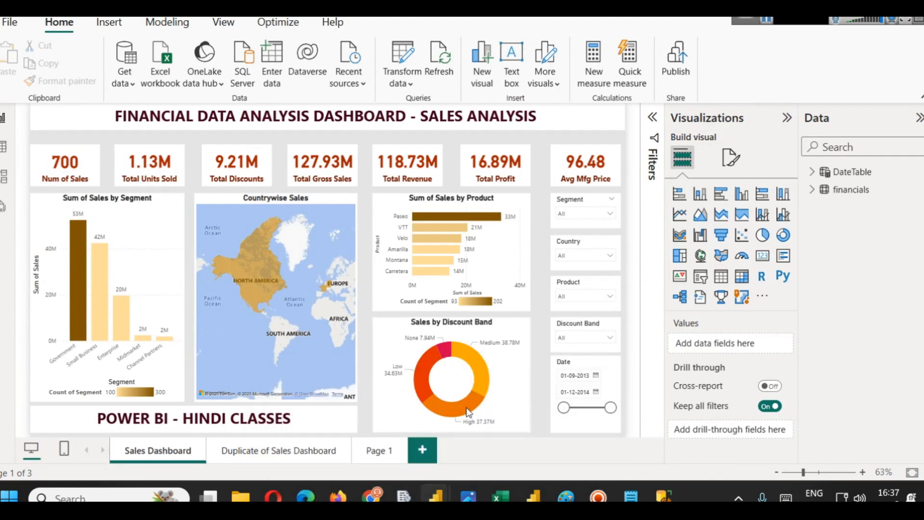
click(378, 451)
click(420, 450)
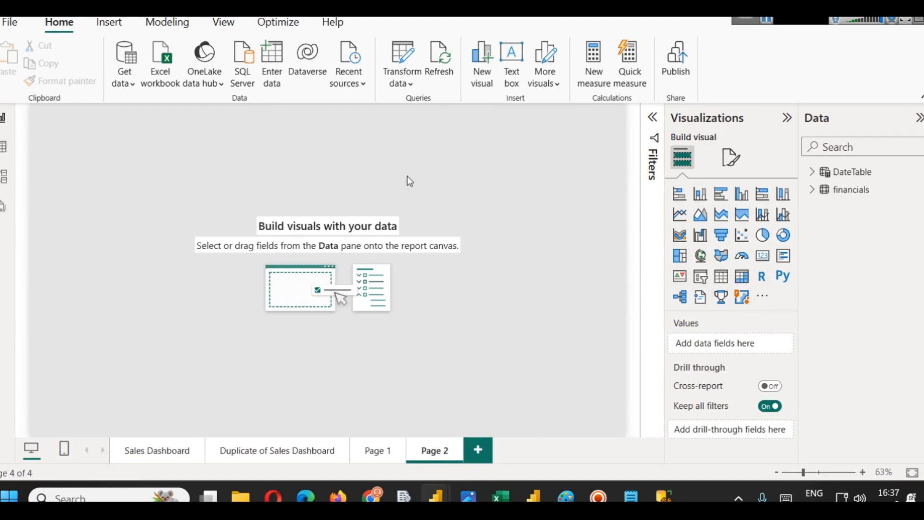
click(535, 486)
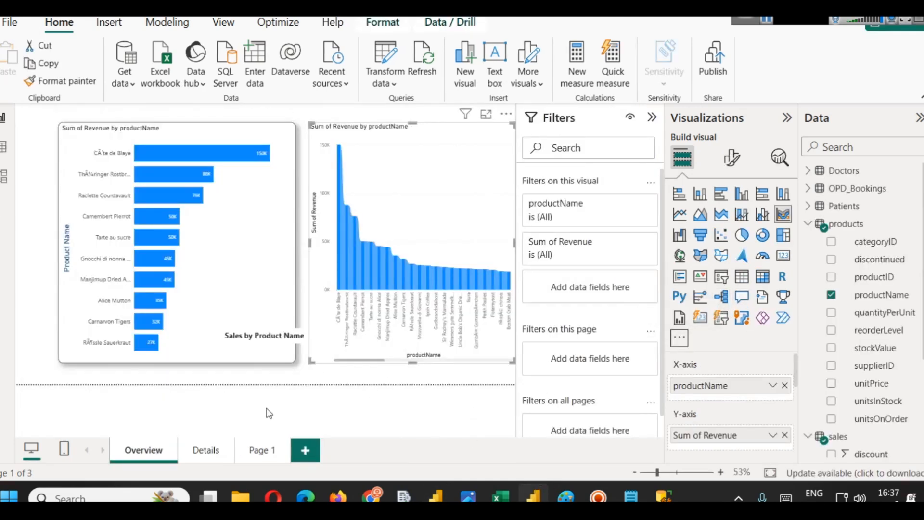
- On Page 1, add a Q&A visual, delete the empty table placeholder, and move and widen the Q&A visual
click(261, 450)
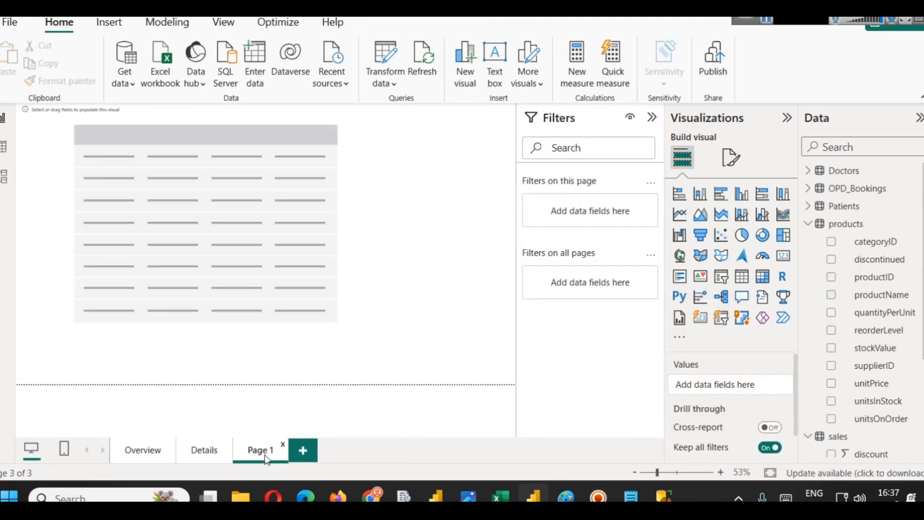
double_click(416, 246)
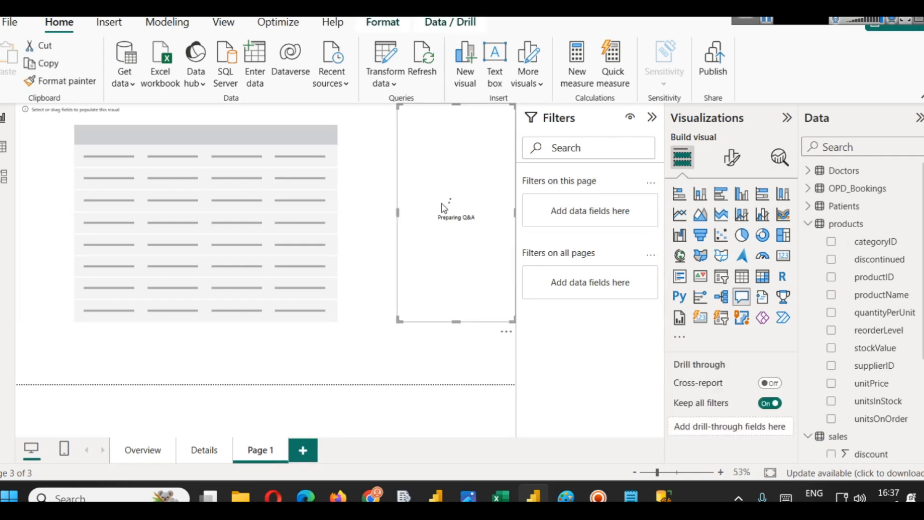
click(354, 187)
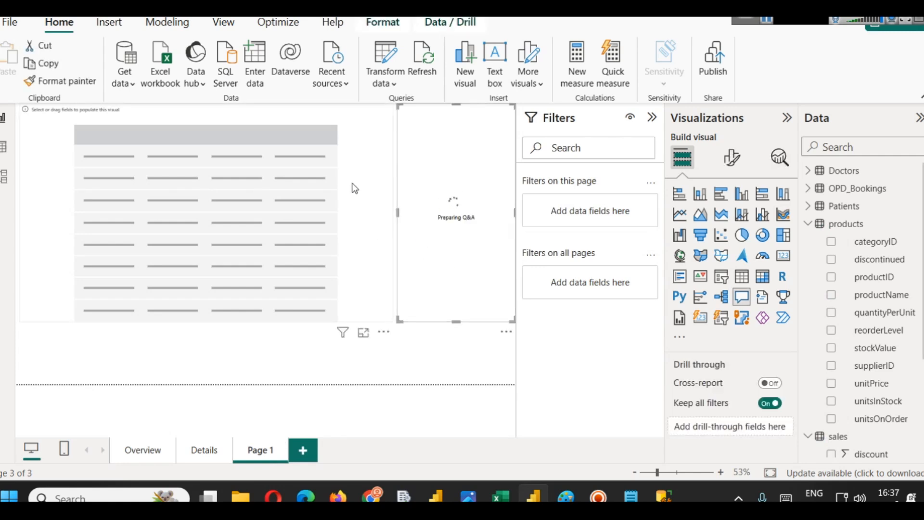
key(Delete)
drag(471, 176, 318, 194)
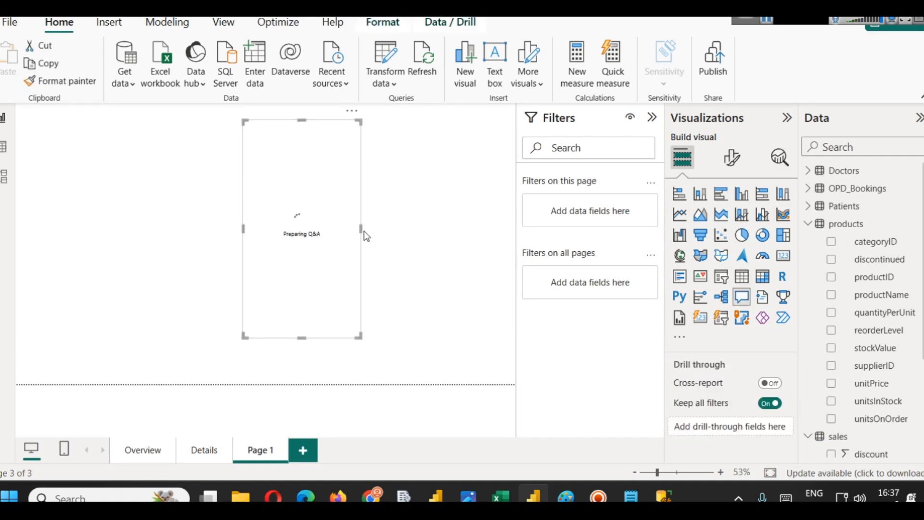
drag(362, 227, 485, 226)
drag(437, 273, 279, 289)
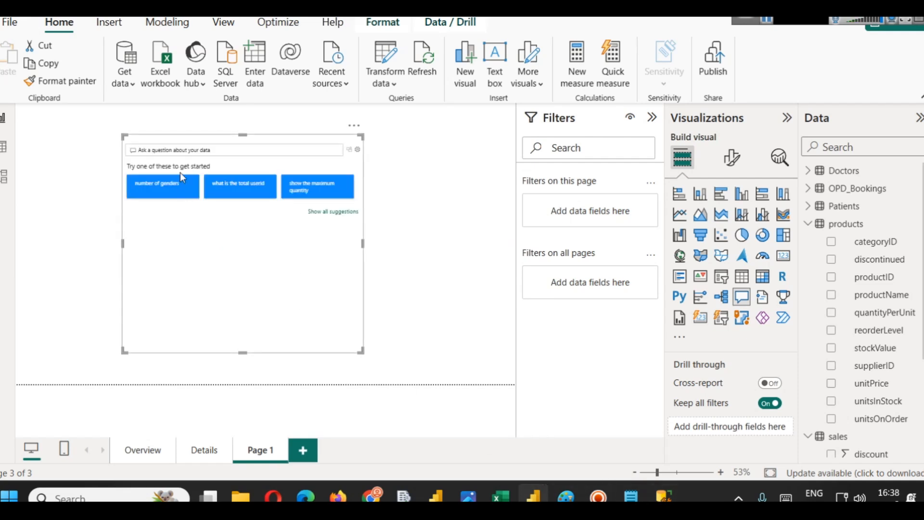
- Ask the Q&A visual "which product has max revenue" and widen it to show the result table
click(204, 150)
text(which product has max revenue)
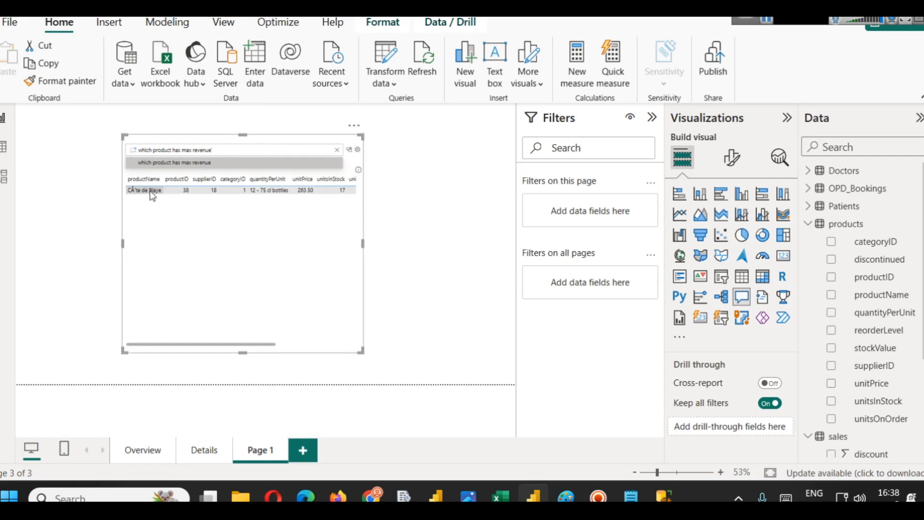
drag(362, 137, 482, 136)
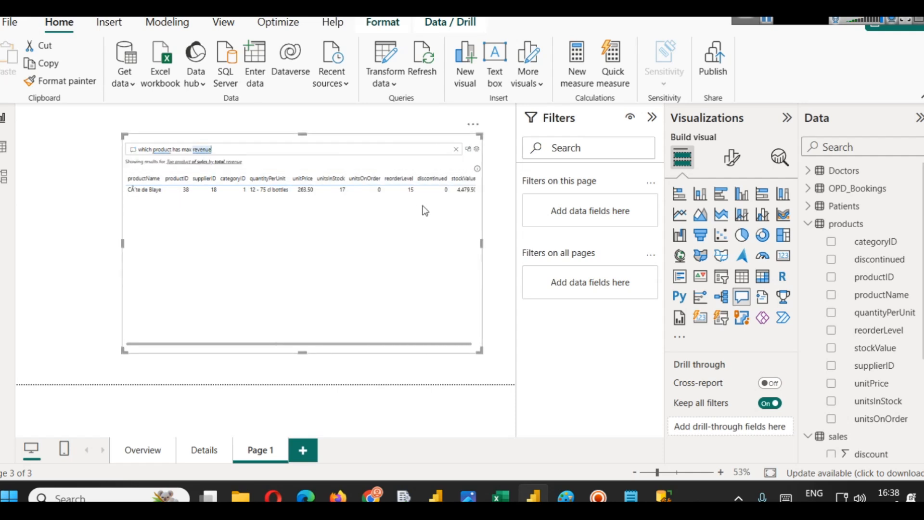
- Clear the question, run the suggested "what is the total userid" query, and clear the question box again
mouse_move(462, 194)
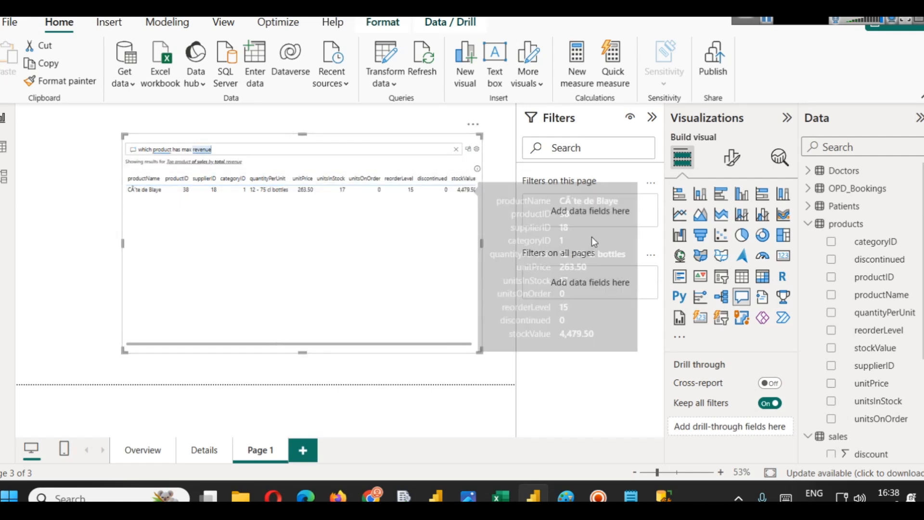
click(456, 149)
click(261, 186)
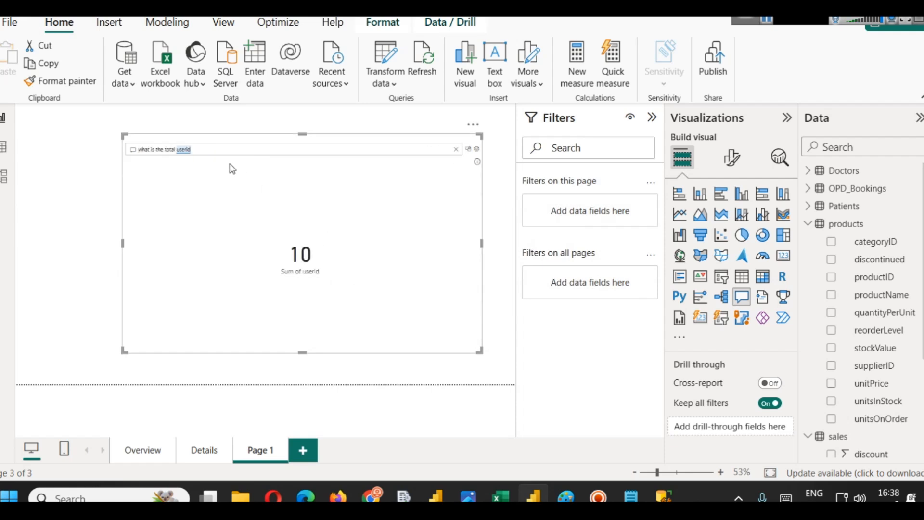
triple_click(229, 148)
key(BackSpace)
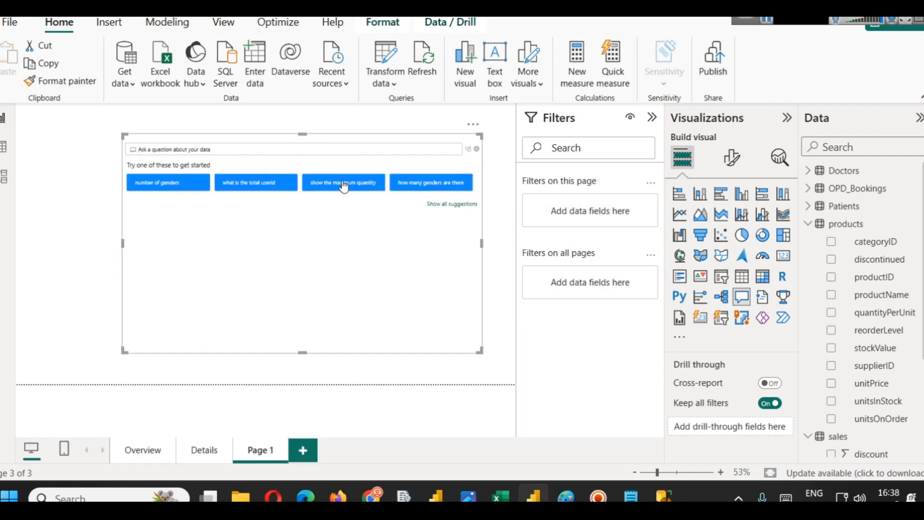
- Try converting the Q&A visual into a Narrative visual and close the message that appears
click(761, 301)
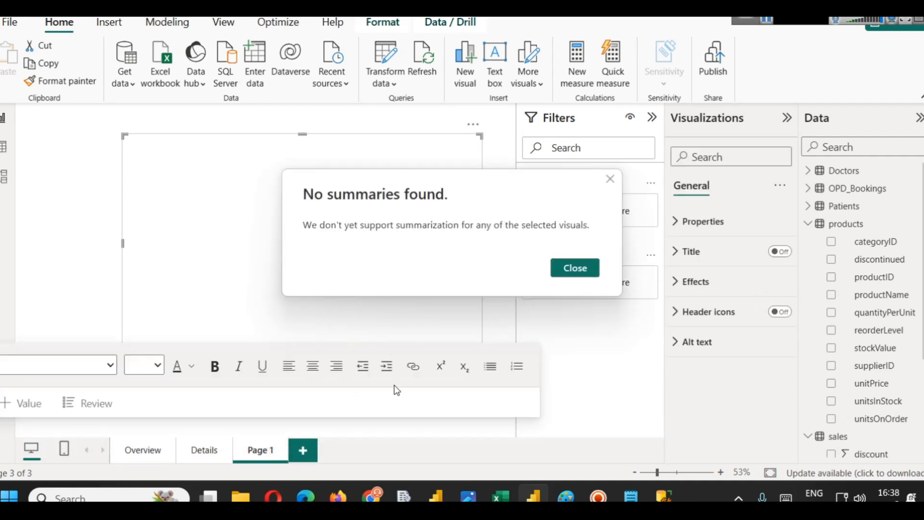
click(575, 267)
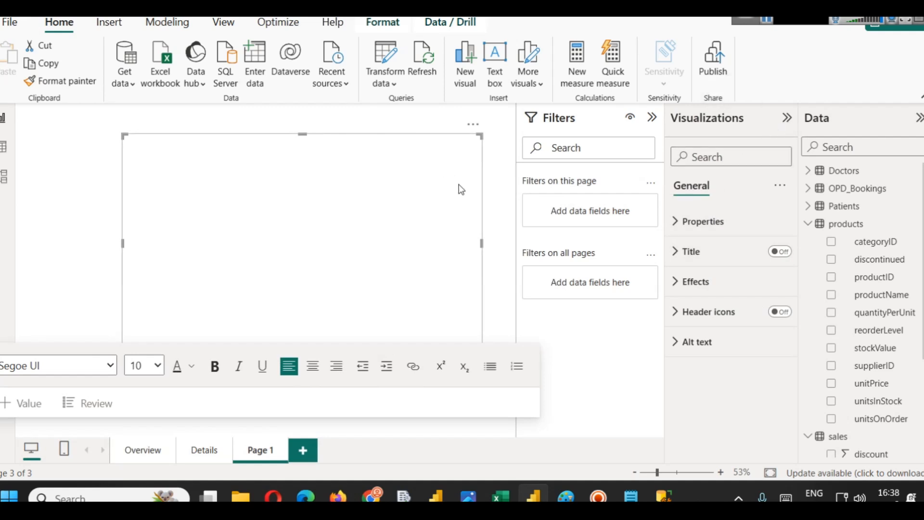
click(487, 171)
click(473, 163)
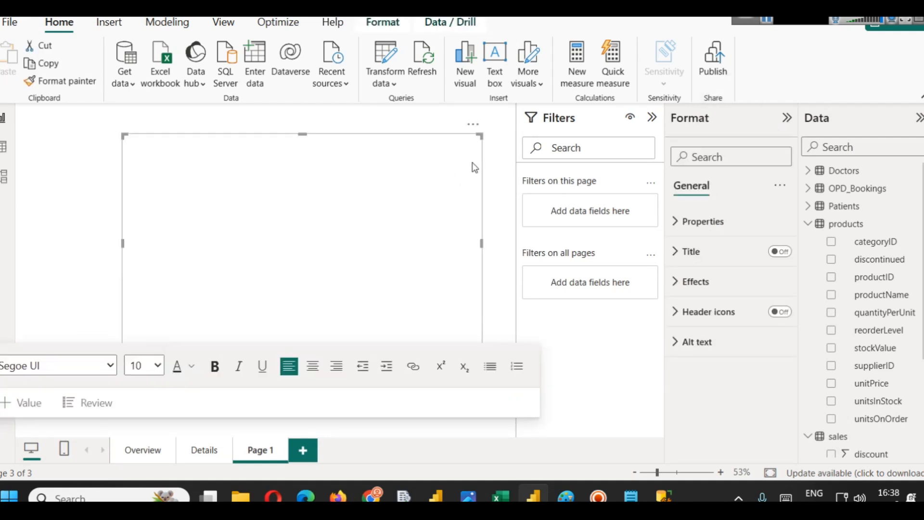
- Delete the Page 1 report page
click(283, 444)
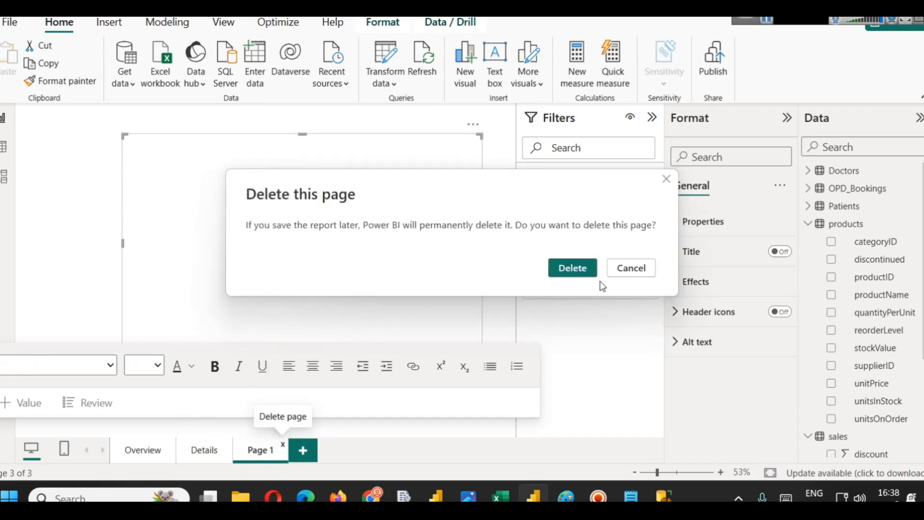
click(592, 269)
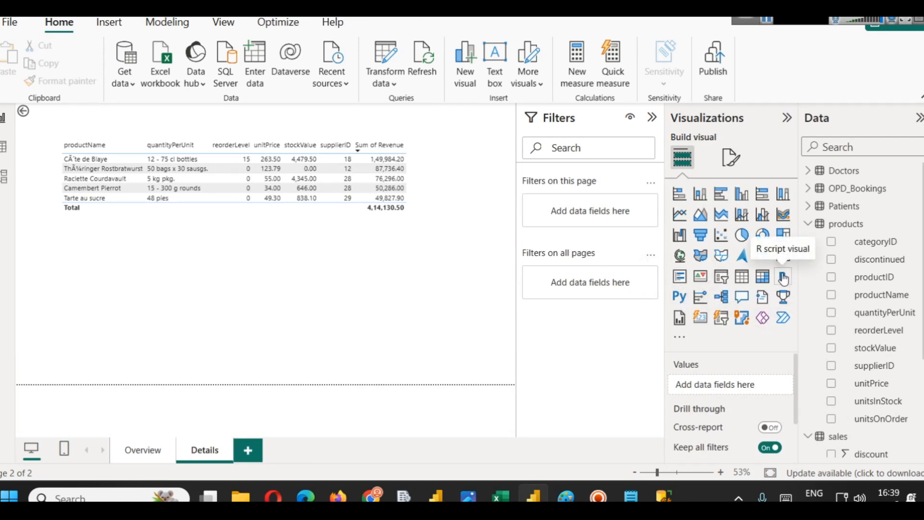
- On the Details page, add a Python script visual after enabling script visuals, move it, then delete it
click(684, 296)
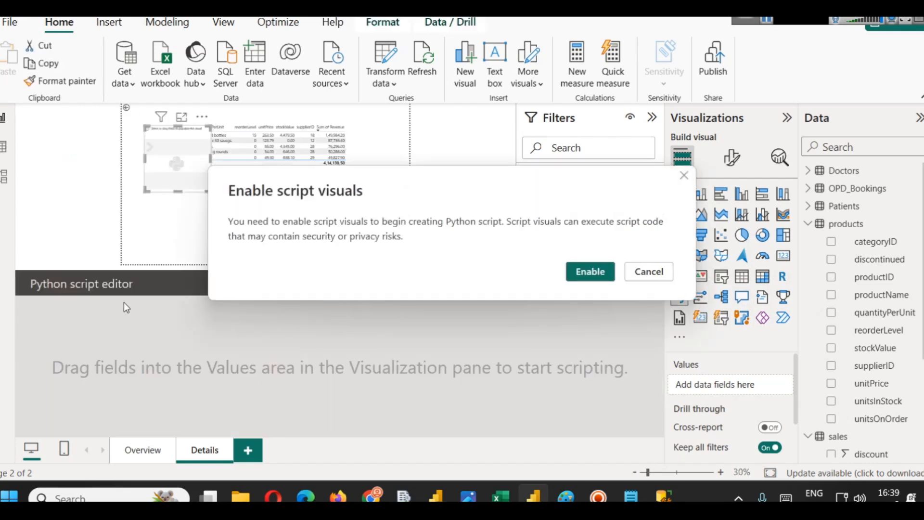
click(583, 273)
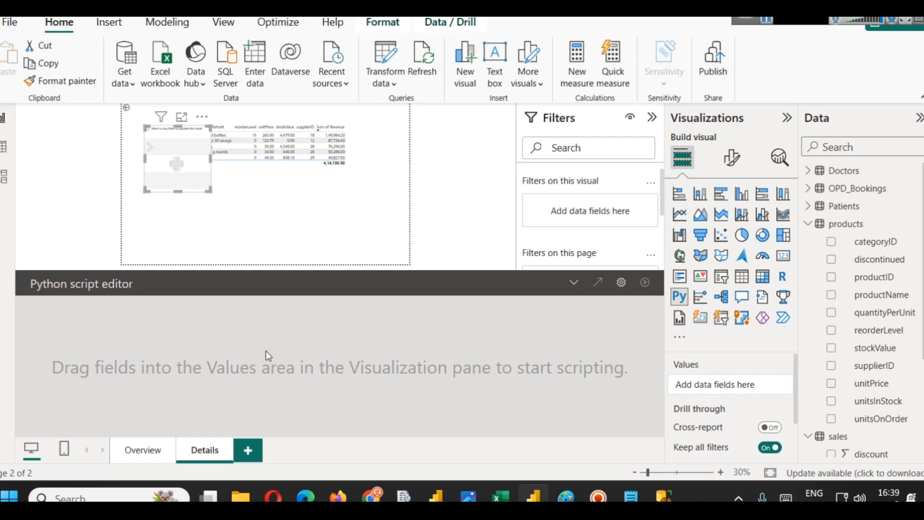
click(885, 264)
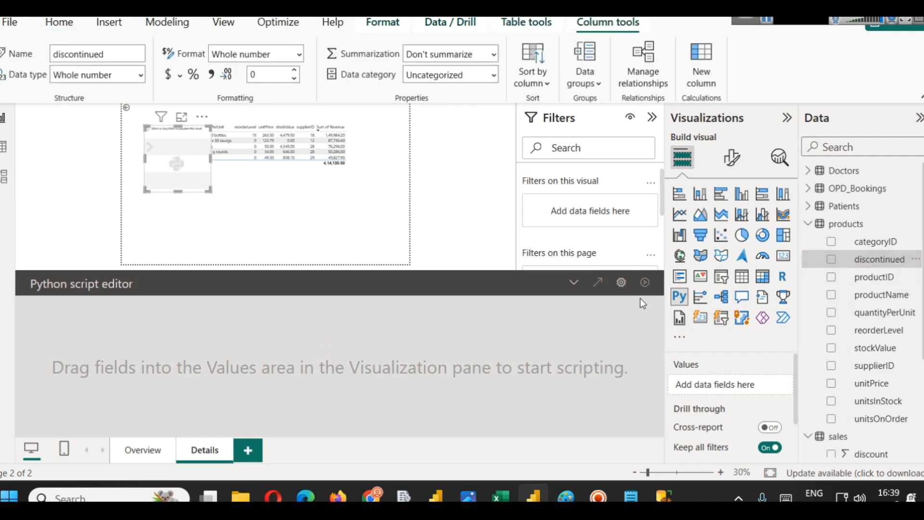
drag(140, 162, 181, 207)
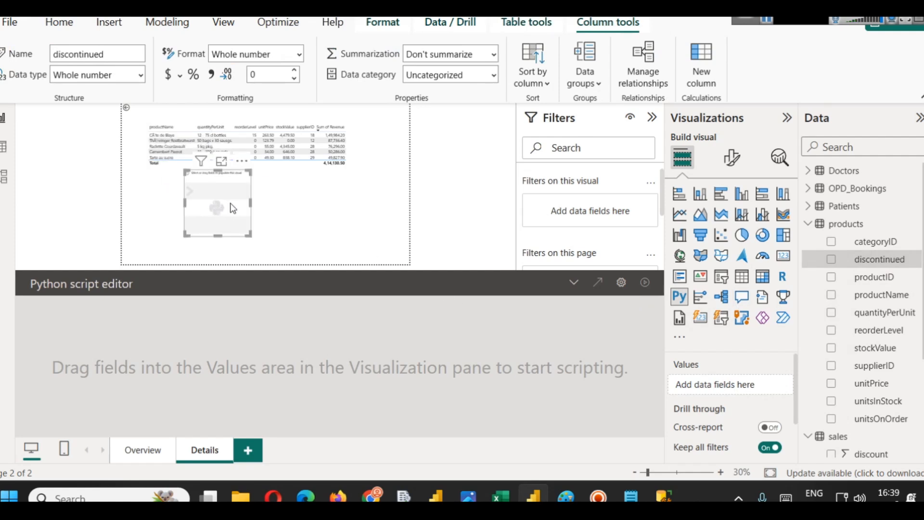
key(Delete)
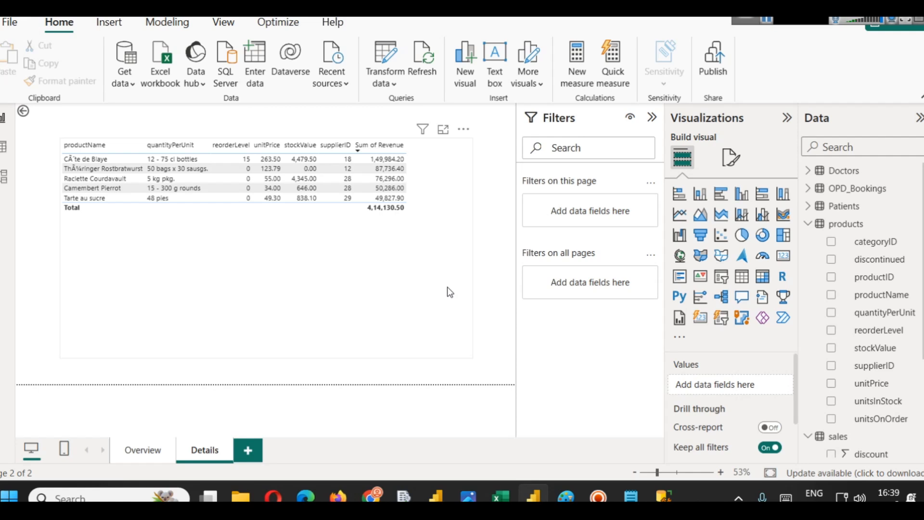
drag(783, 13, 644, 17)
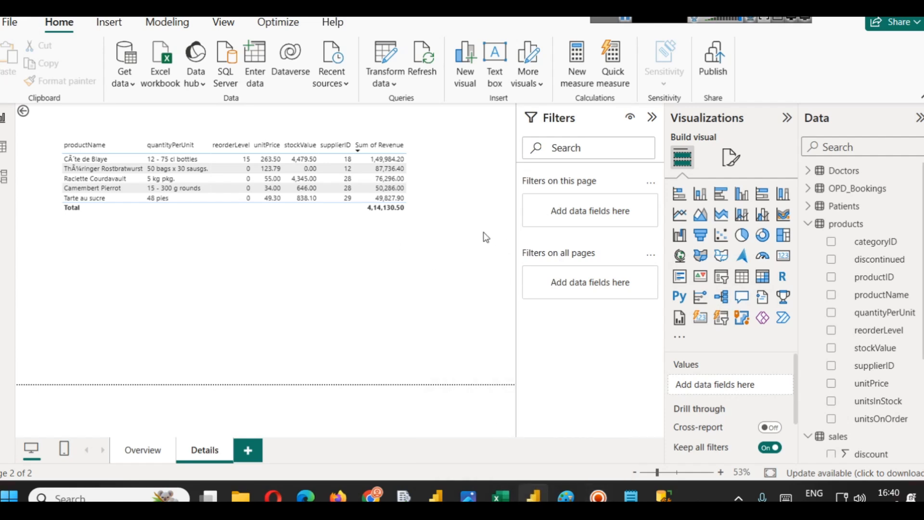
- Close the open Power BI reports without saving their changes
click(917, 7)
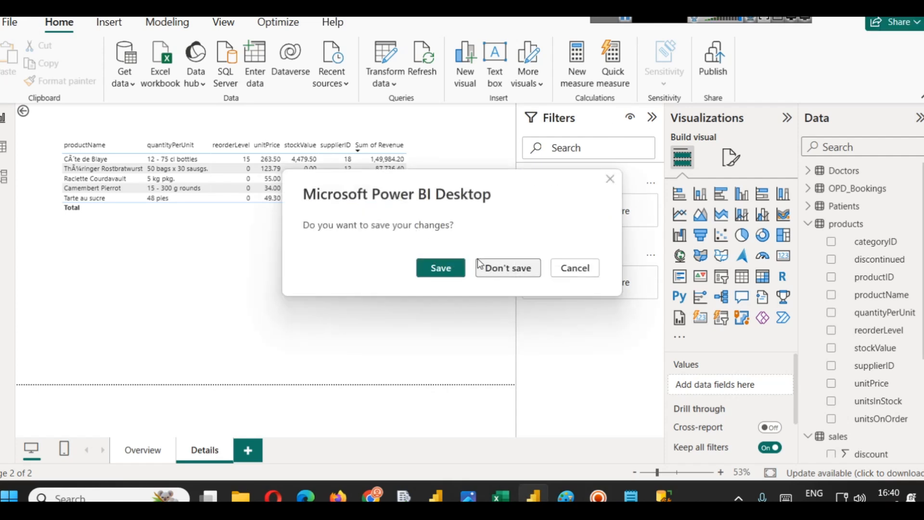
click(511, 271)
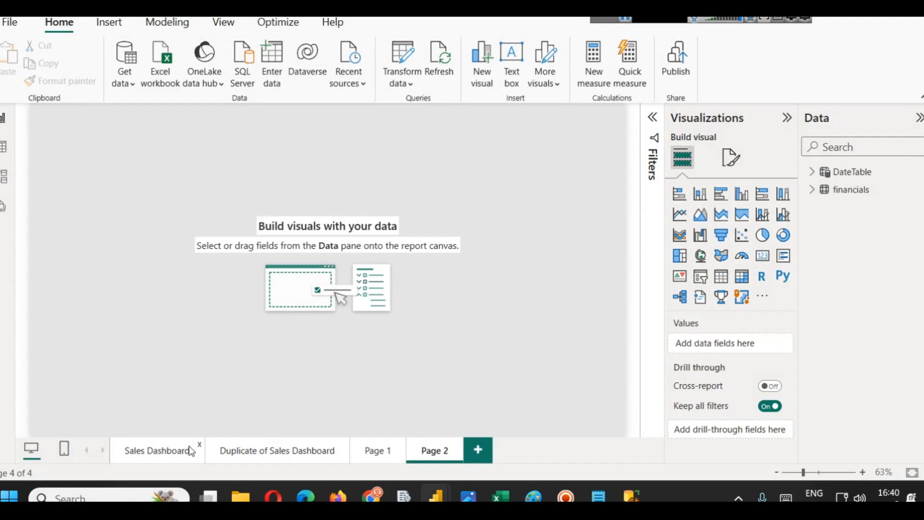
click(159, 450)
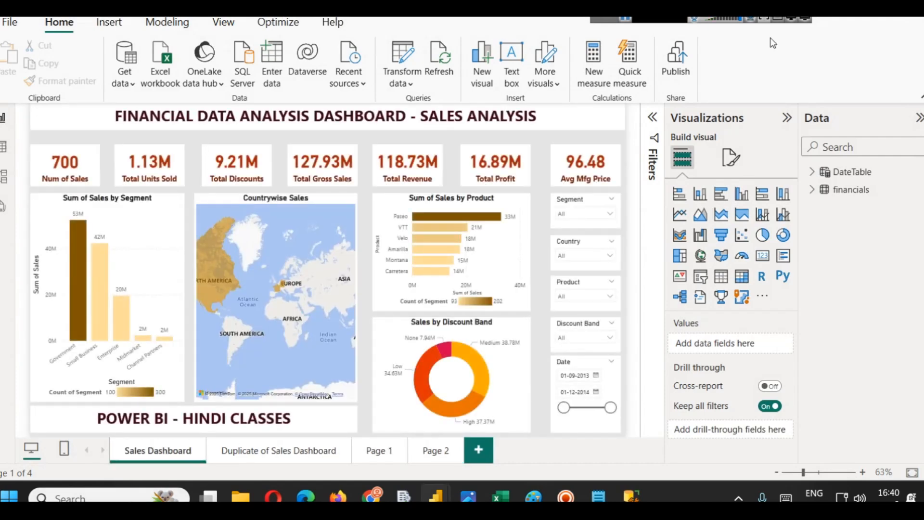
key(alt+F4)
click(512, 265)
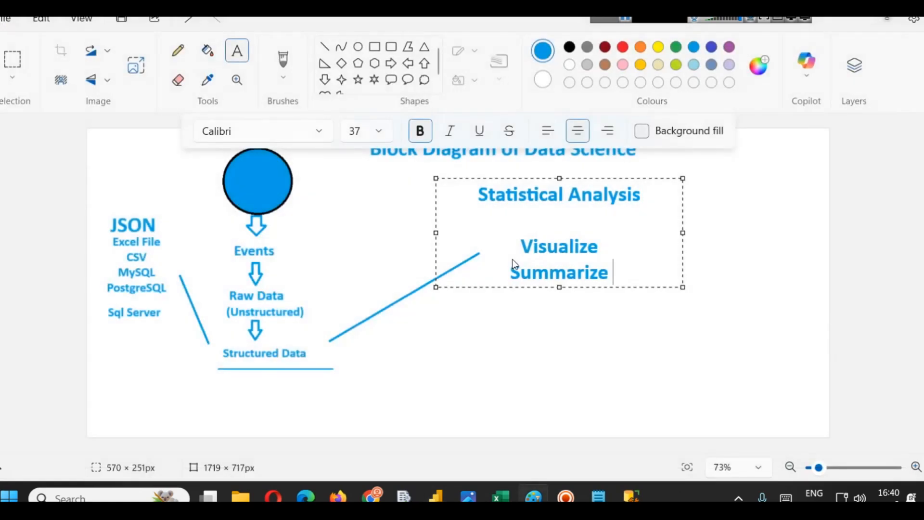
- Switch to the marketing campaign success report and open its data in the Power Query Editor
click(597, 389)
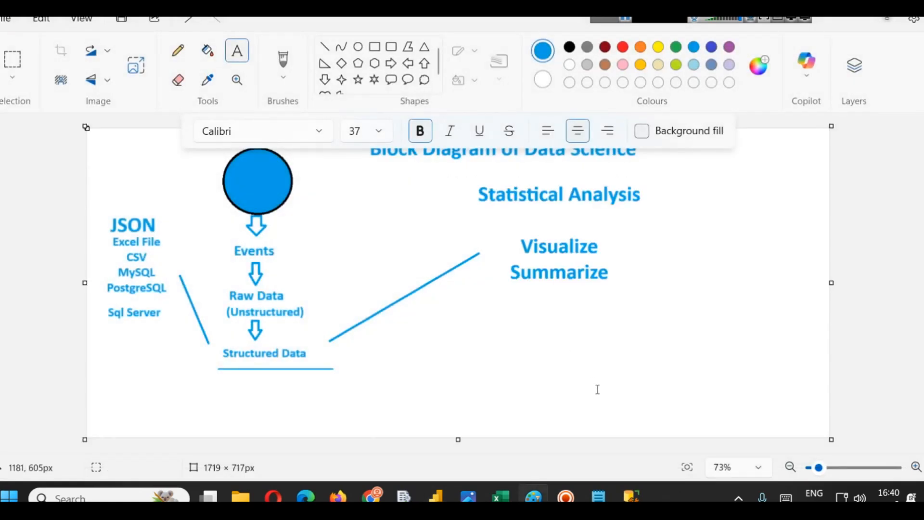
click(435, 496)
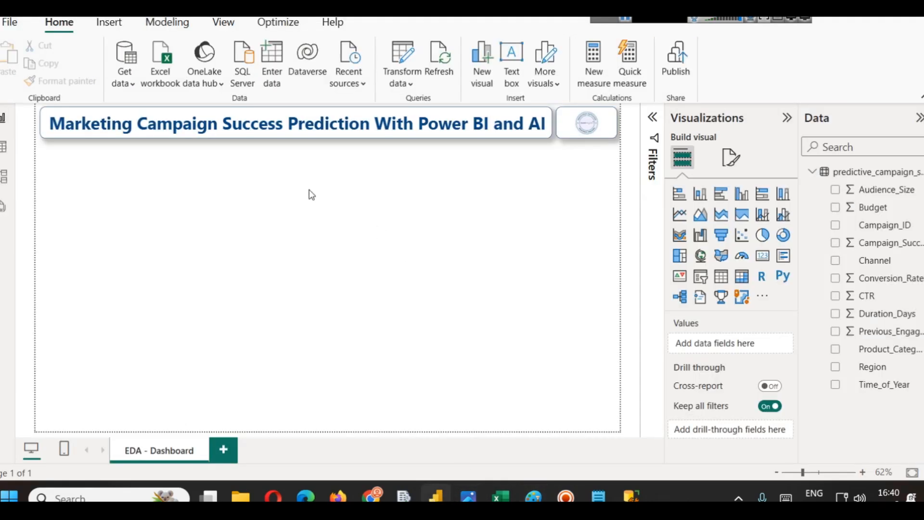
click(385, 87)
click(423, 107)
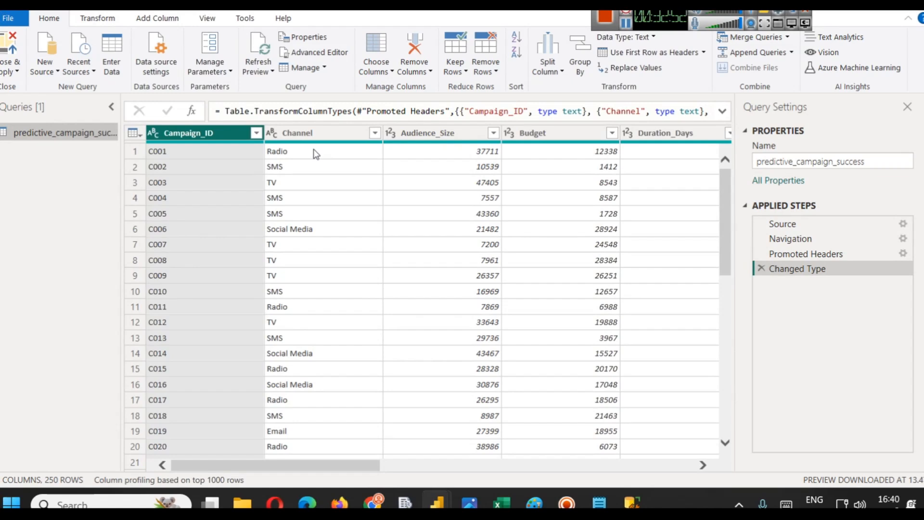
- Explore the Power Query ribbons, the CTR column's type options, the New Source list and the remaining columns
click(98, 21)
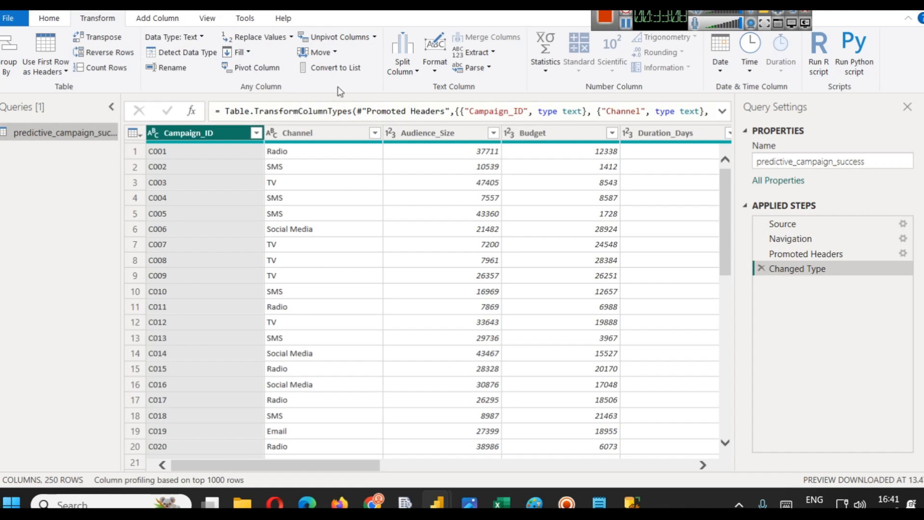
click(152, 18)
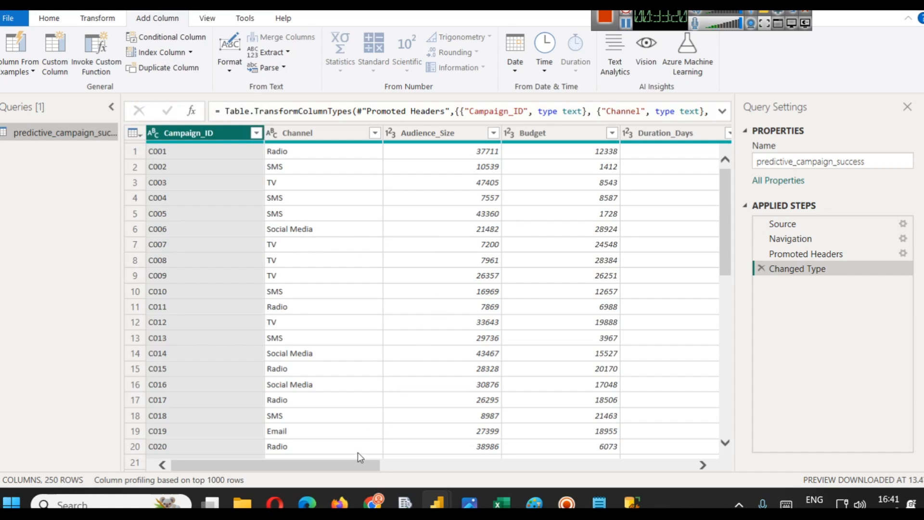
click(437, 137)
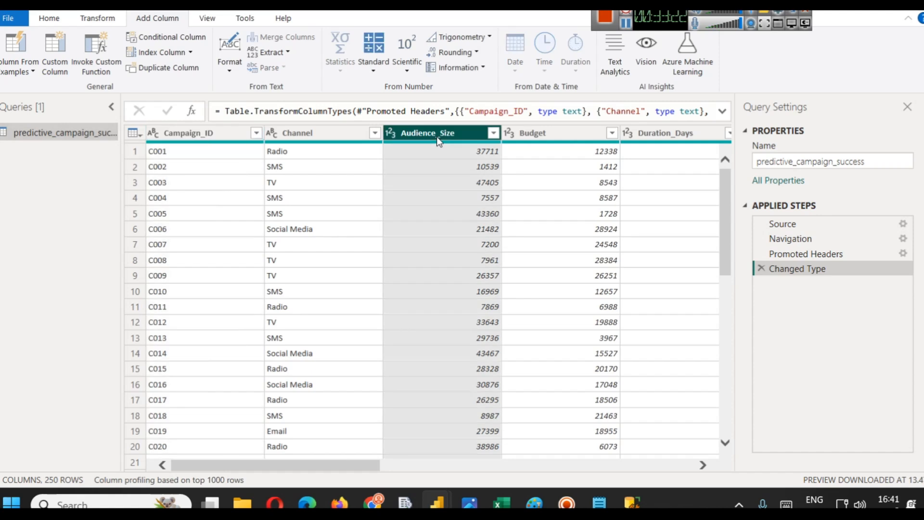
drag(364, 470, 512, 470)
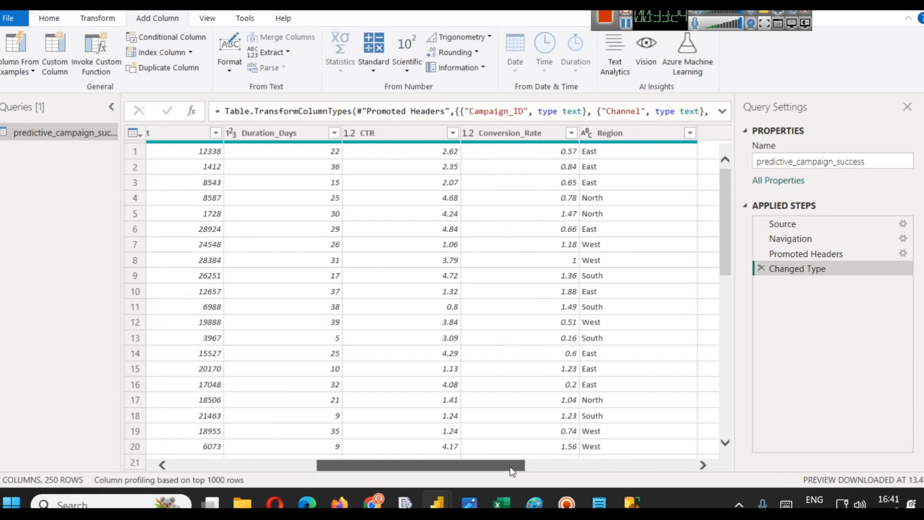
click(391, 137)
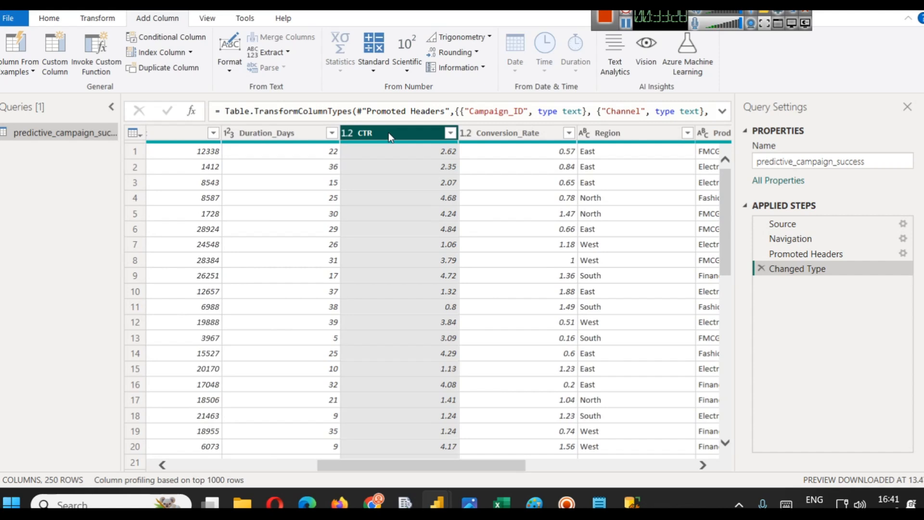
right_click(361, 133)
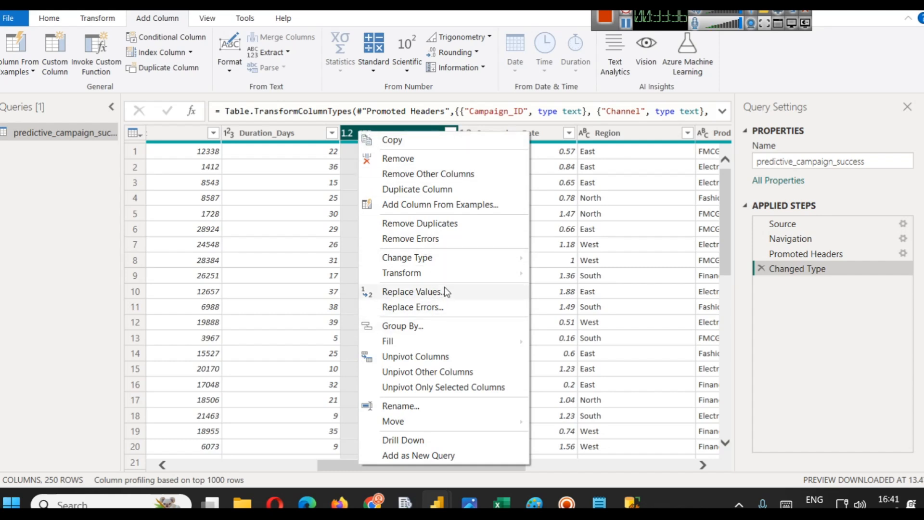
mouse_move(455, 259)
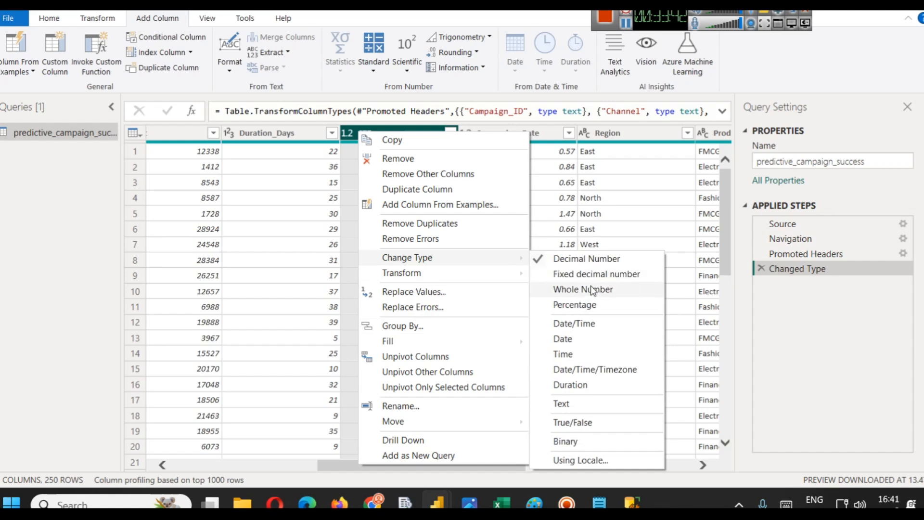
click(123, 265)
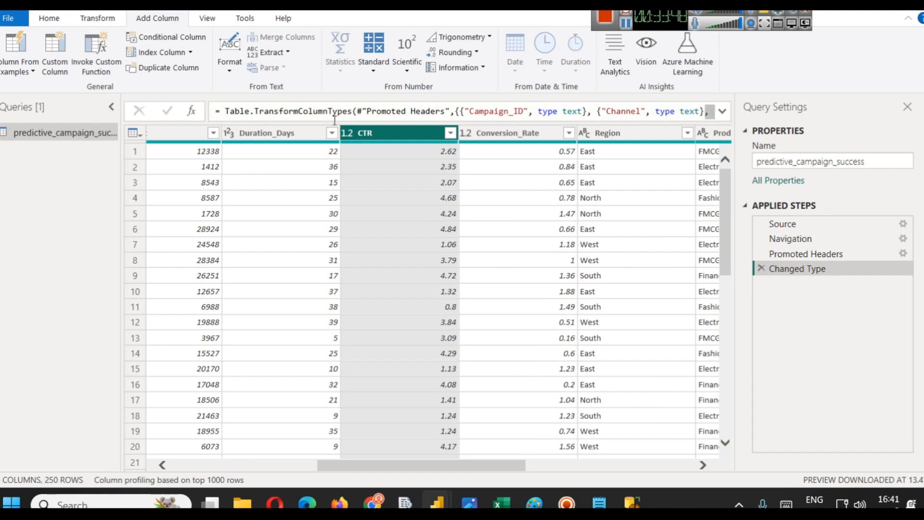
click(52, 19)
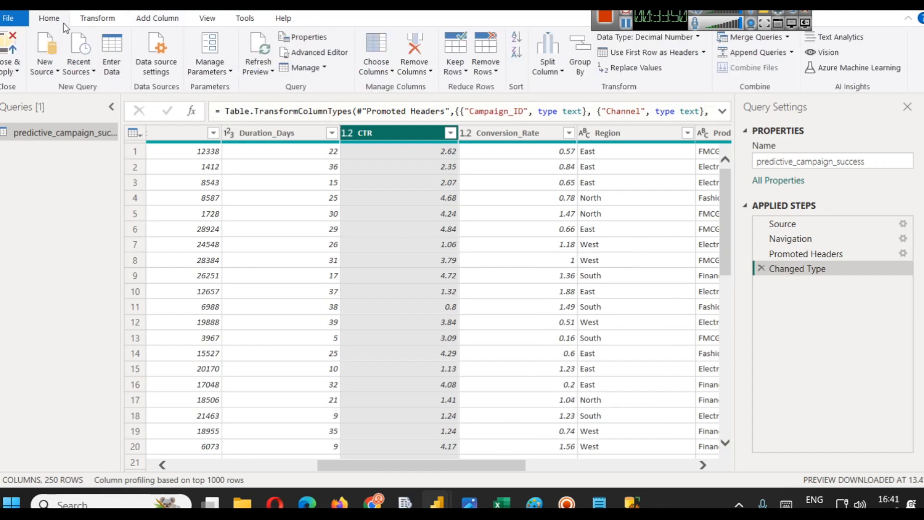
click(52, 70)
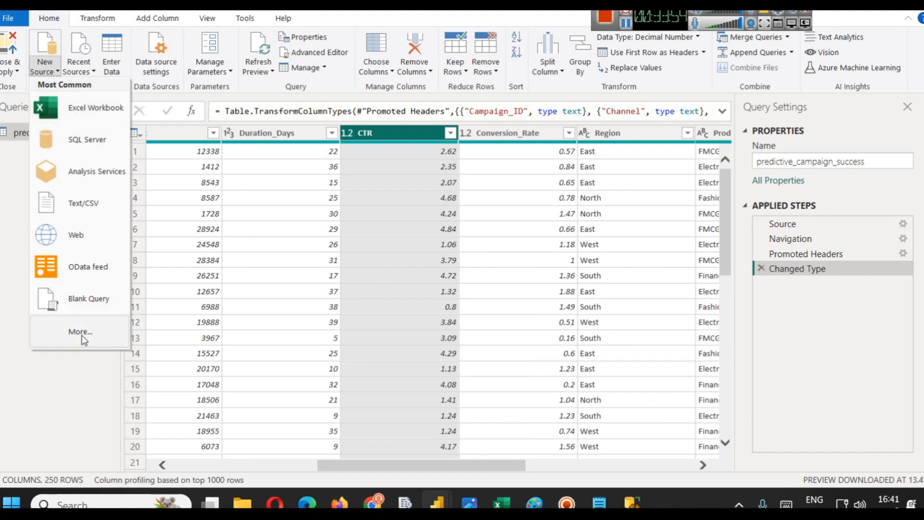
click(1, 218)
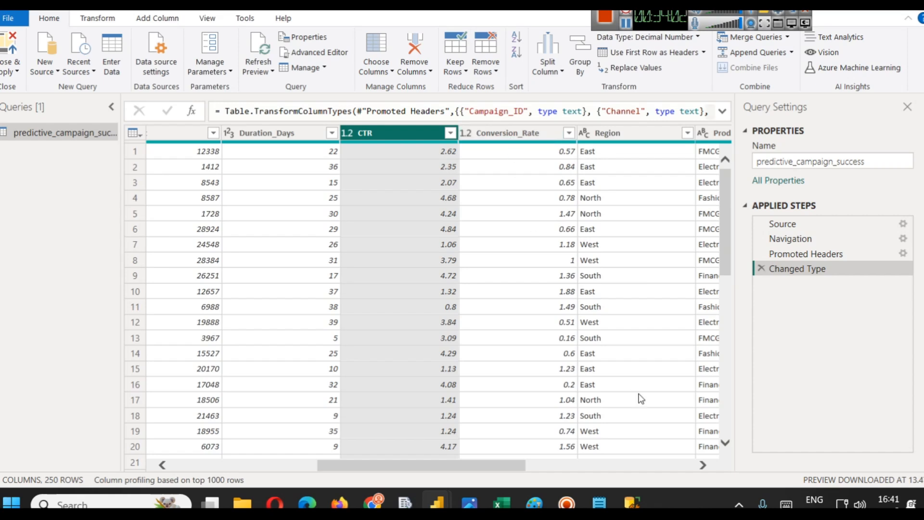
drag(486, 469, 578, 465)
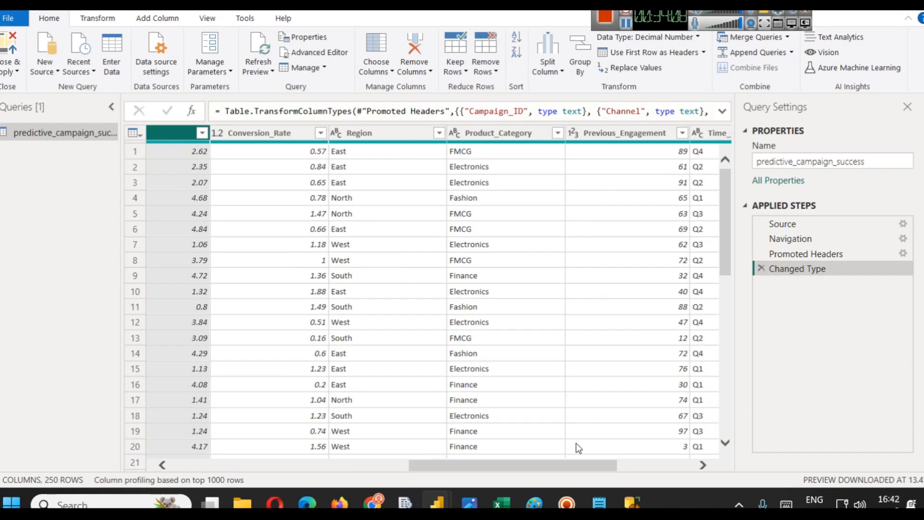
- Switch to the customers.csv workbook in Excel and widen the companyName column to fit its text
mouse_move(499, 493)
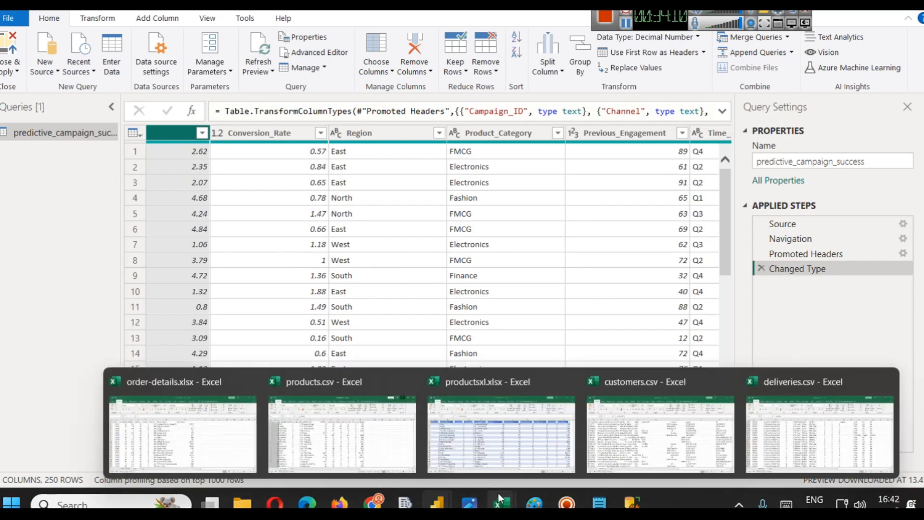
click(626, 452)
drag(115, 161, 235, 163)
click(93, 178)
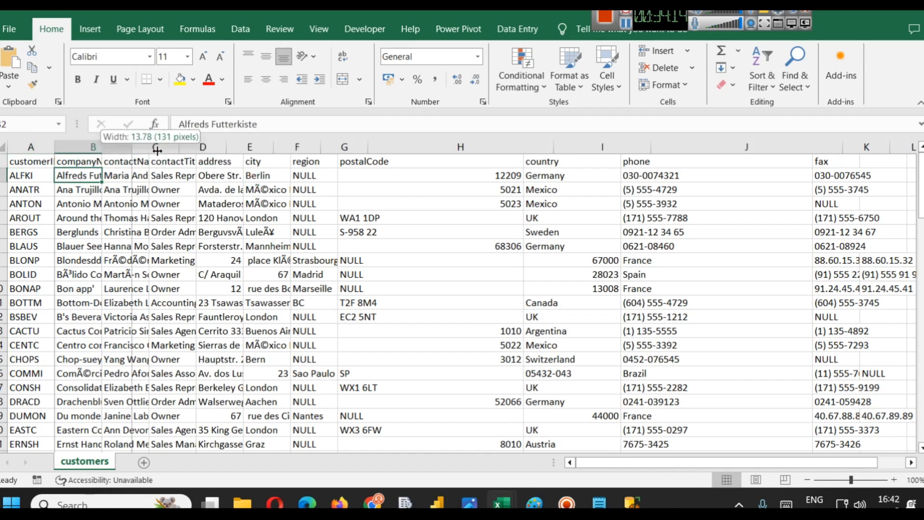
double_click(98, 153)
key(Down)
key(Down)
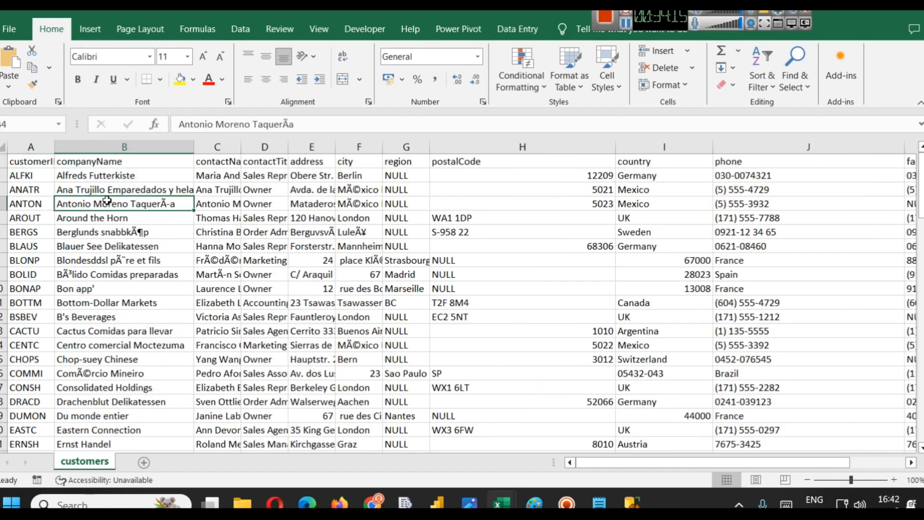
click(105, 146)
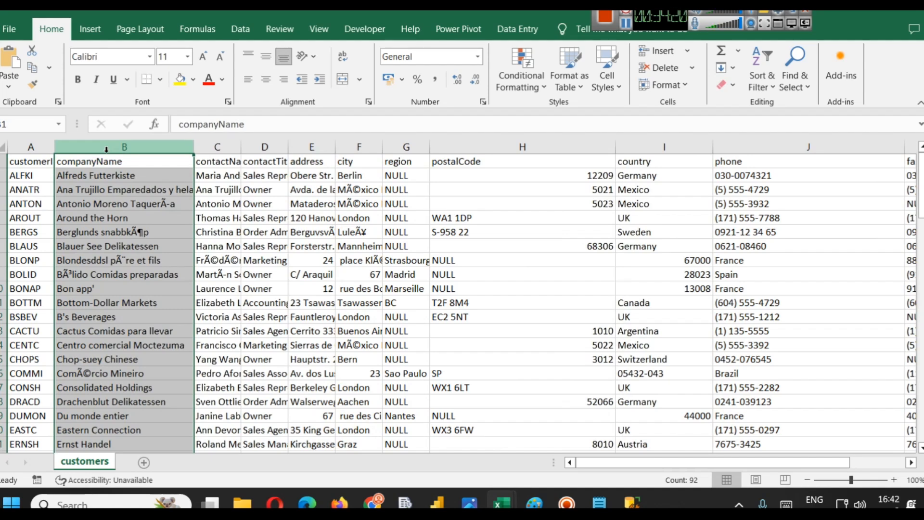
click(212, 146)
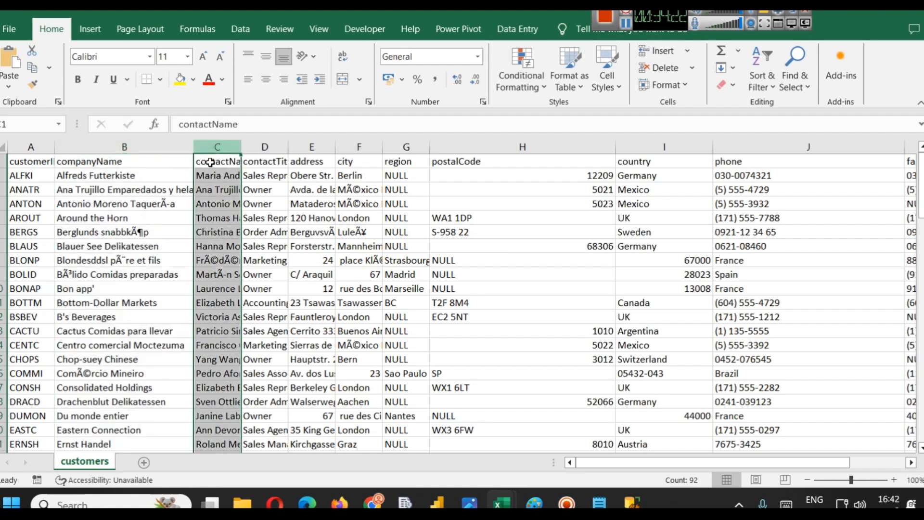
drag(240, 147, 331, 148)
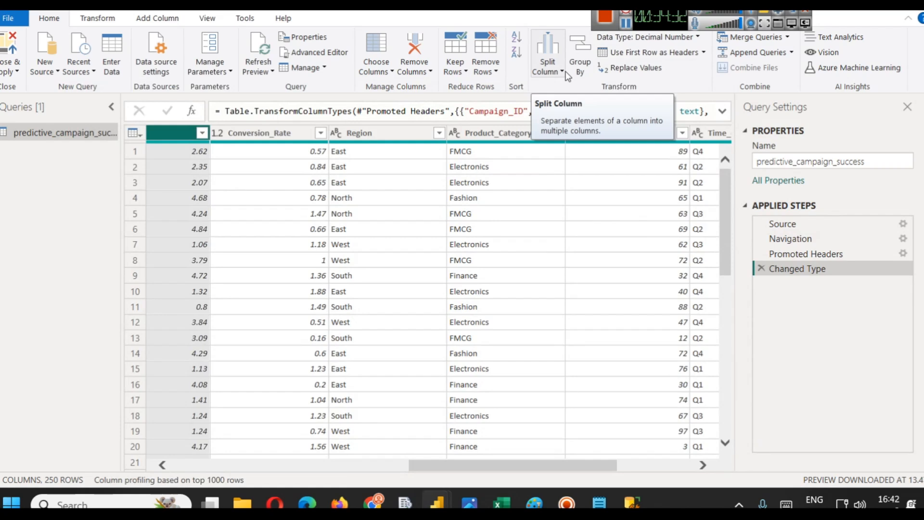
- Open the Merge Queries as New dialog and cancel it
click(788, 38)
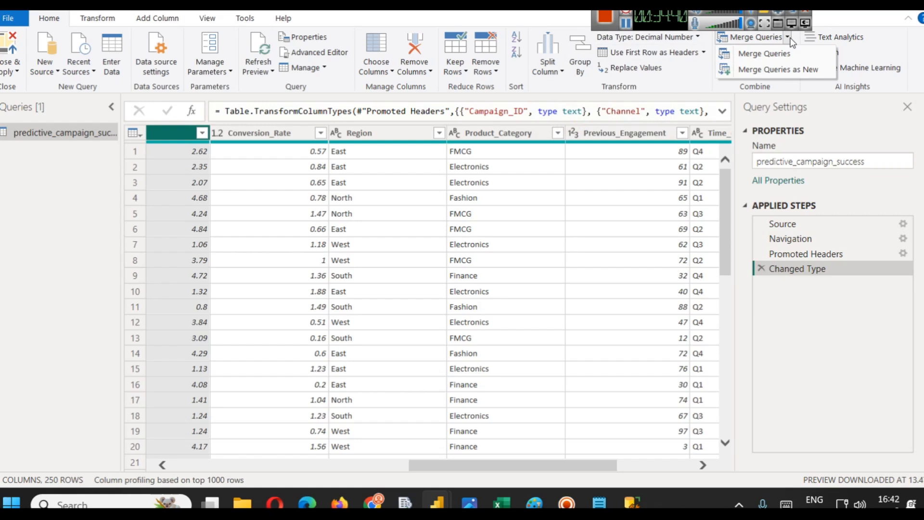
click(770, 69)
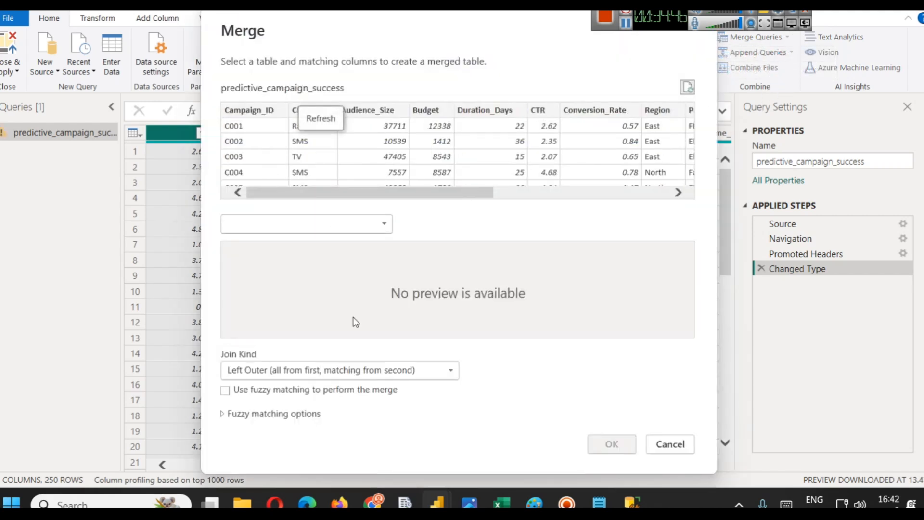
click(667, 448)
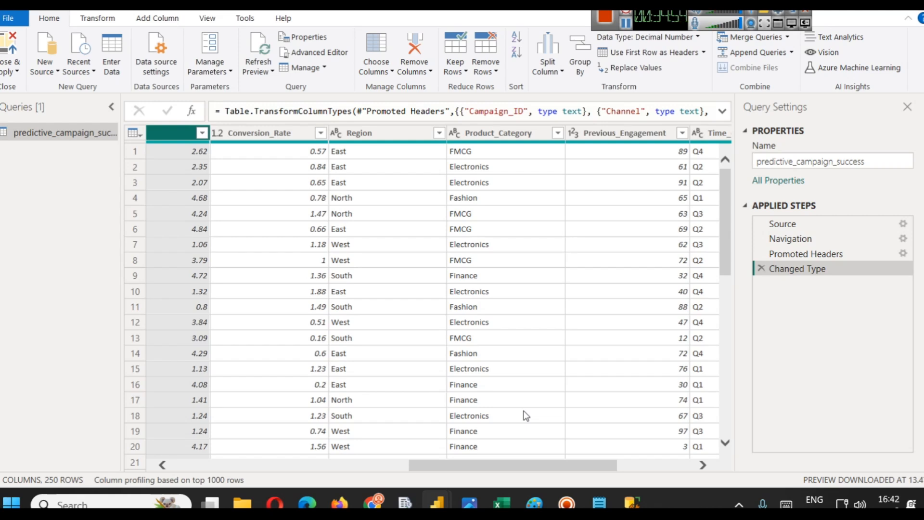
- Close the Power Query Editor and apply the changes
click(15, 71)
click(19, 85)
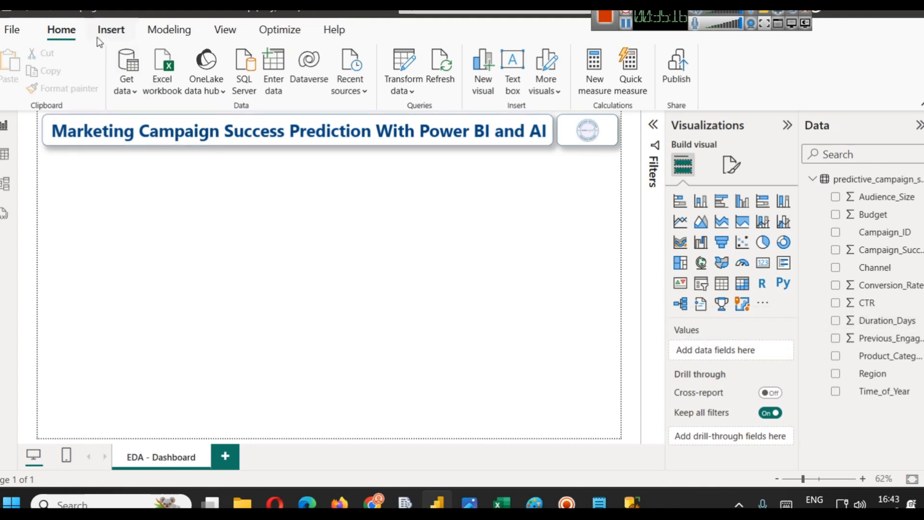
- Create a new measure named Total Budget defined as SUM(predictive_campaign_success[Budget])
click(166, 30)
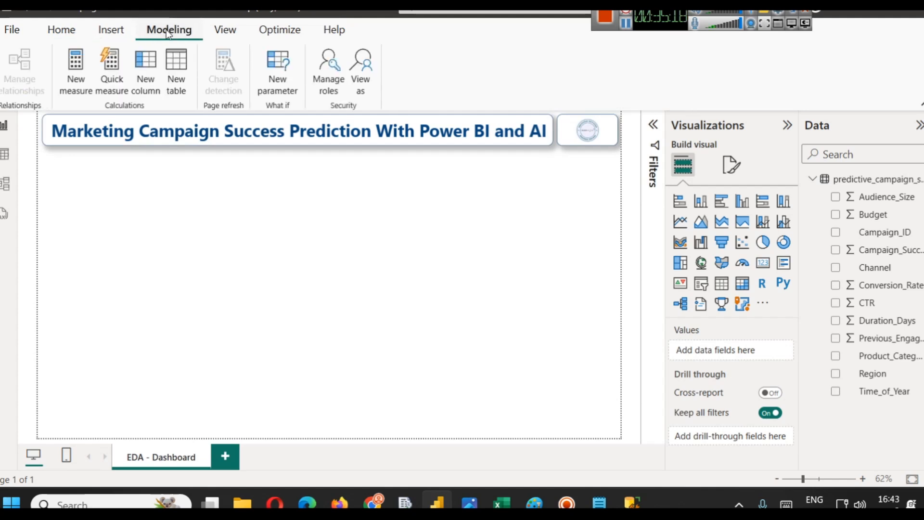
click(68, 70)
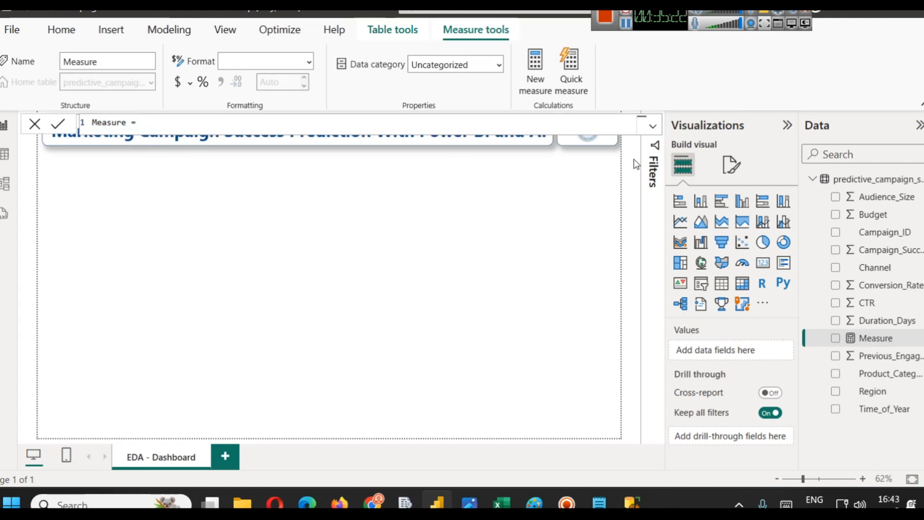
click(653, 126)
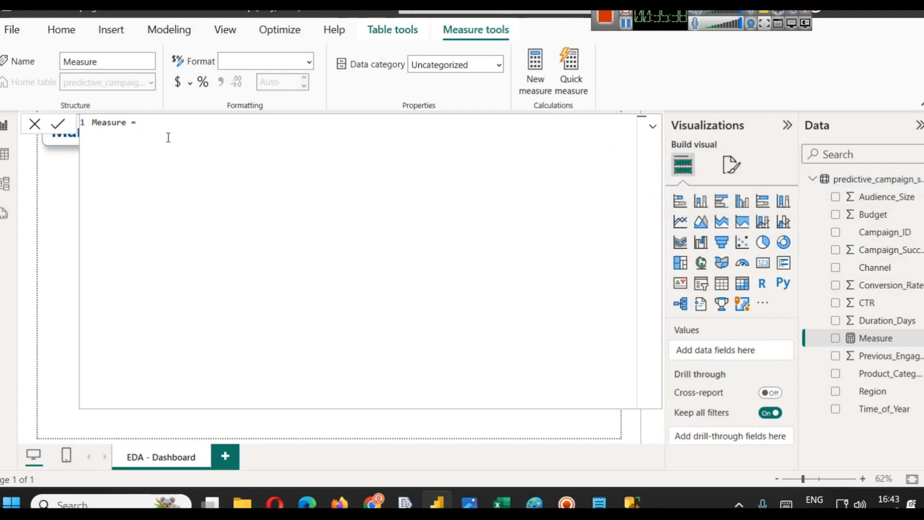
double_click(116, 123)
text(Total Budget)
text(SUM)
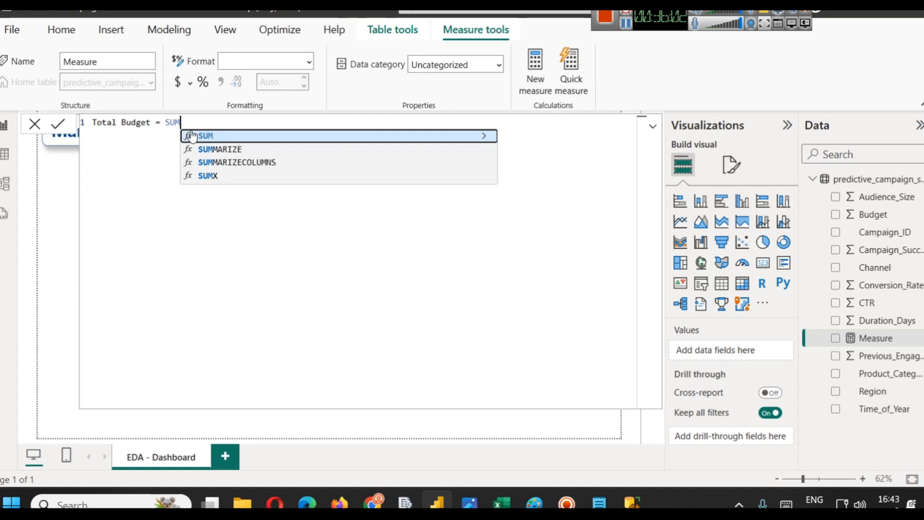
text(()
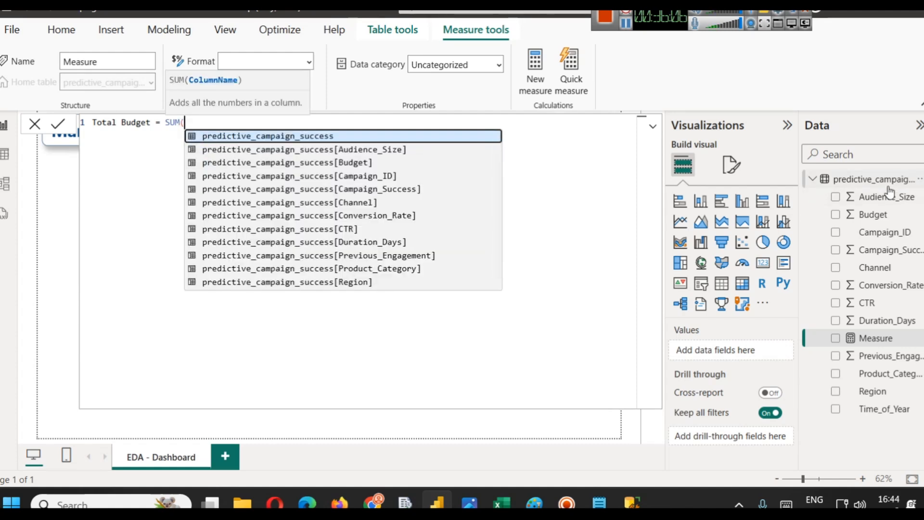
key(Down)
key(Down)
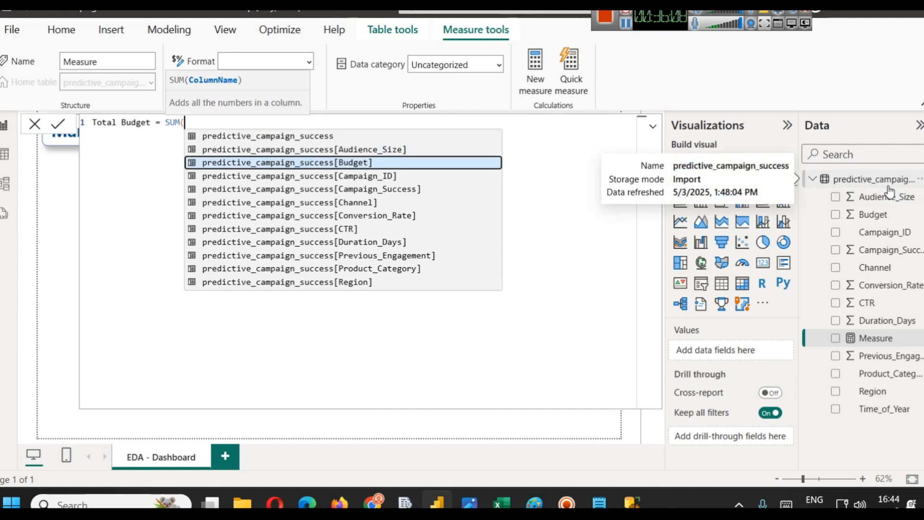
key(Tab)
text())
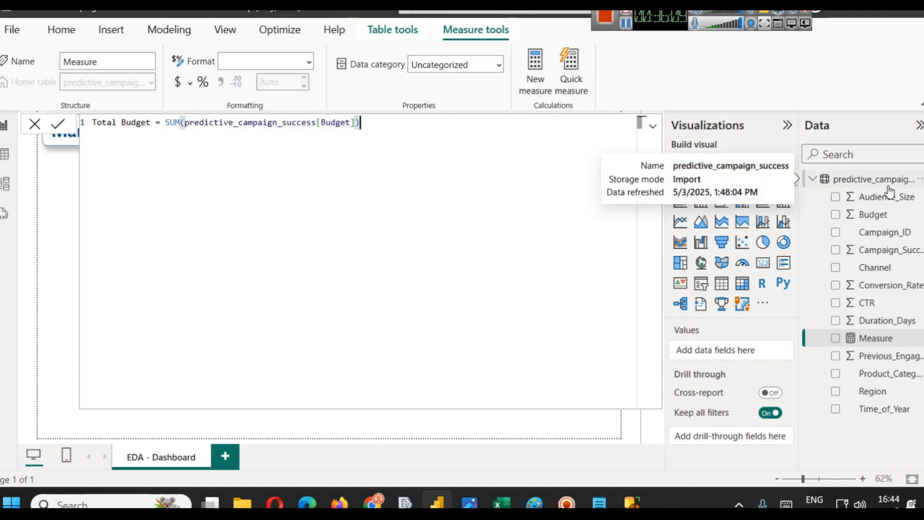
click(57, 124)
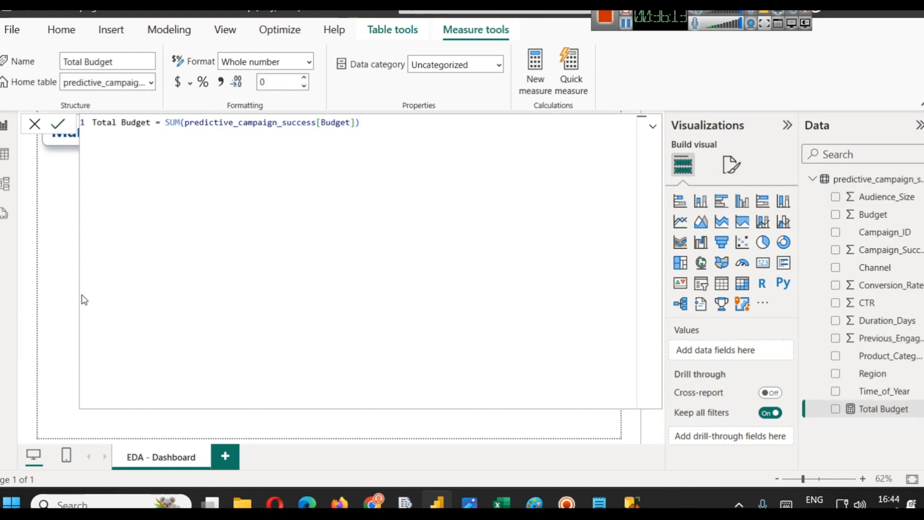
- Add a card visual showing Total Budget and resize it into a small tile under the title
click(168, 426)
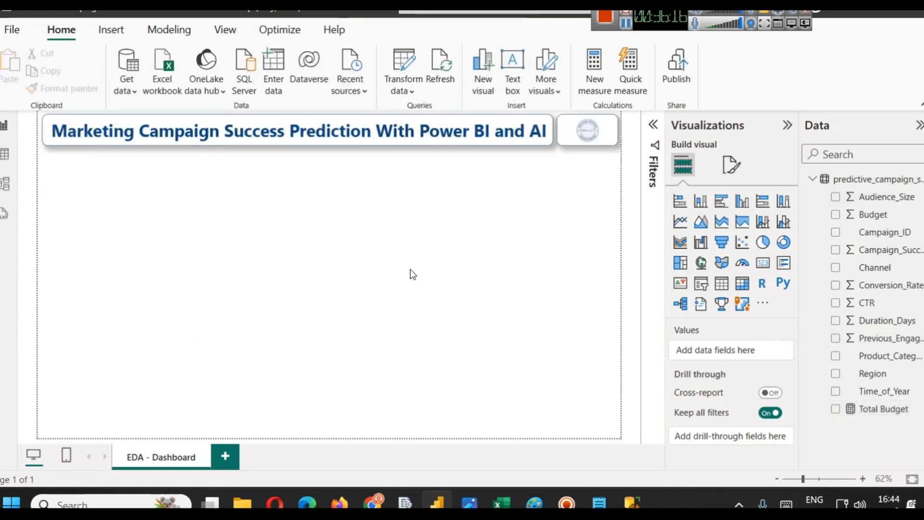
click(763, 264)
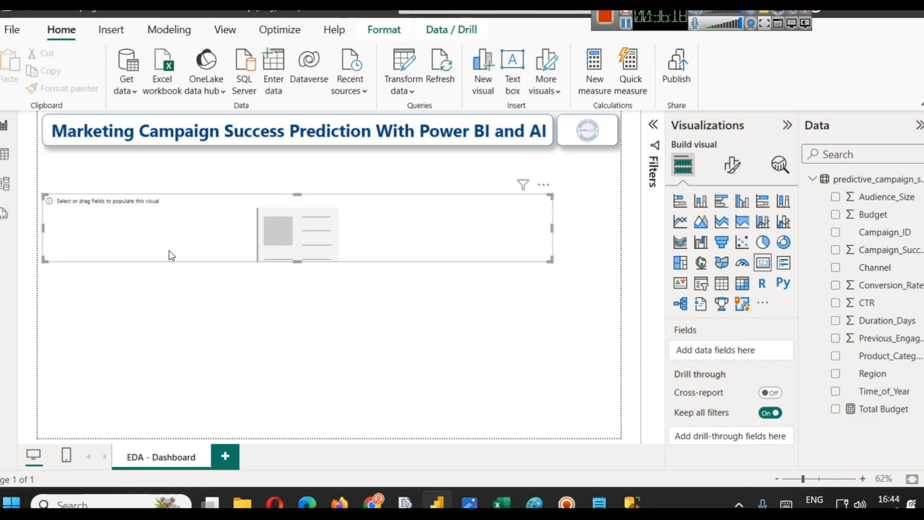
click(170, 212)
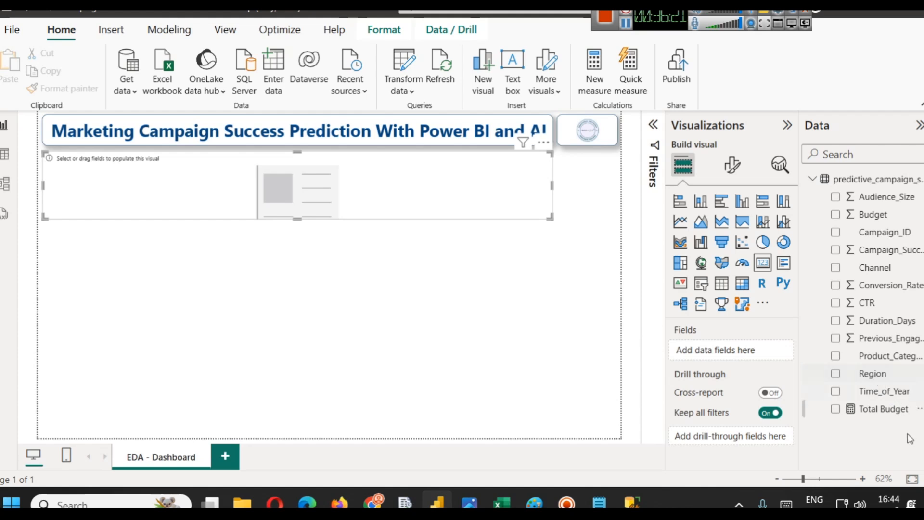
drag(884, 408, 339, 193)
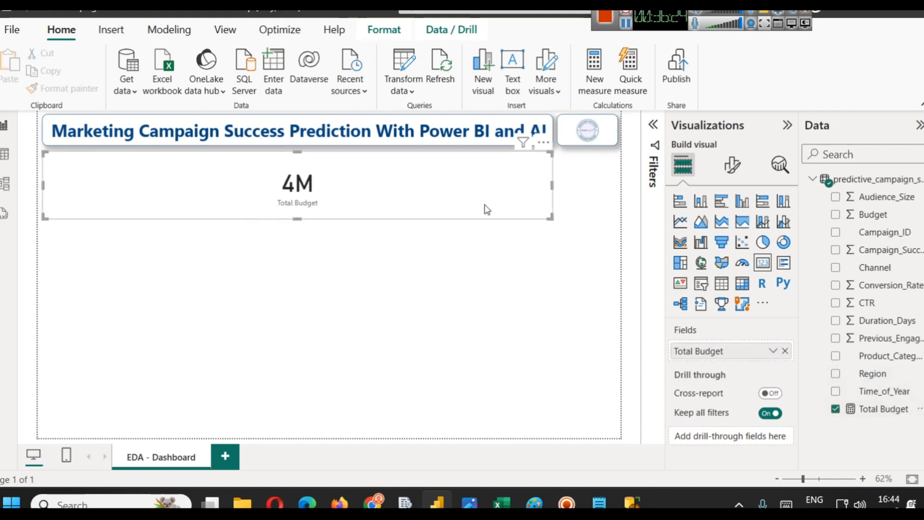
drag(551, 183, 156, 185)
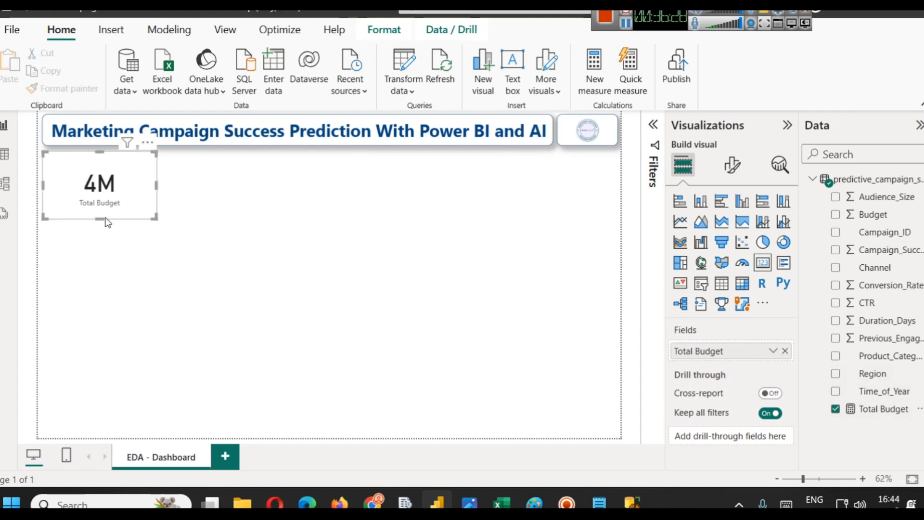
mouse_move(102, 219)
mouse_down()
mouse_move(101, 196)
mouse_move(101, 204)
mouse_up()
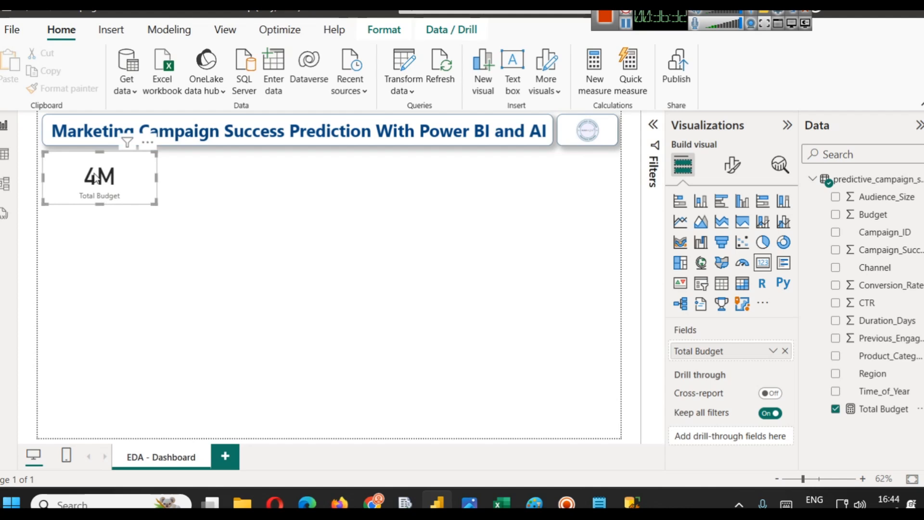
- Format the card's callout value in dark blue, size 40, with the Comic Sans font
click(733, 165)
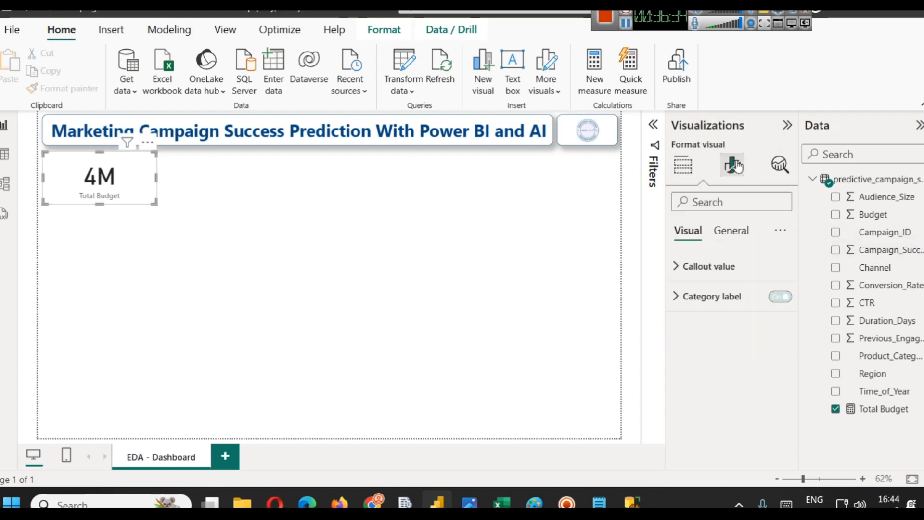
click(728, 267)
click(707, 378)
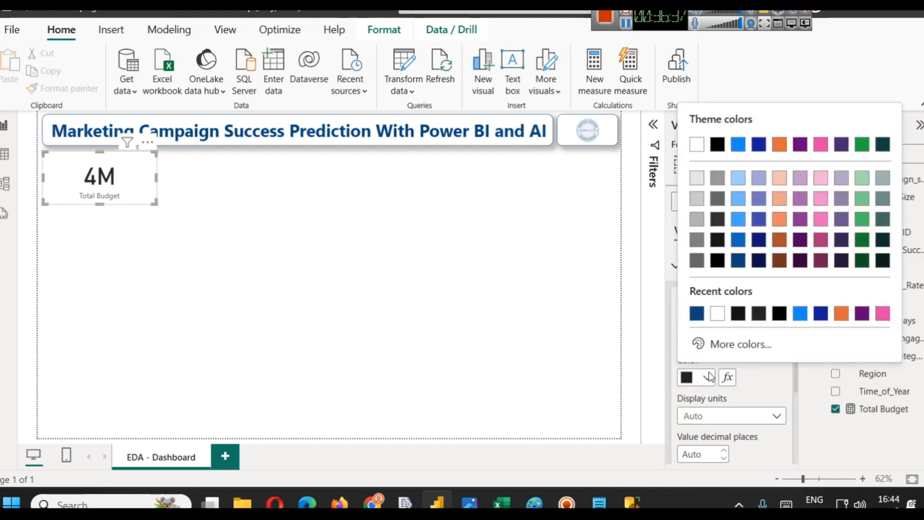
click(694, 314)
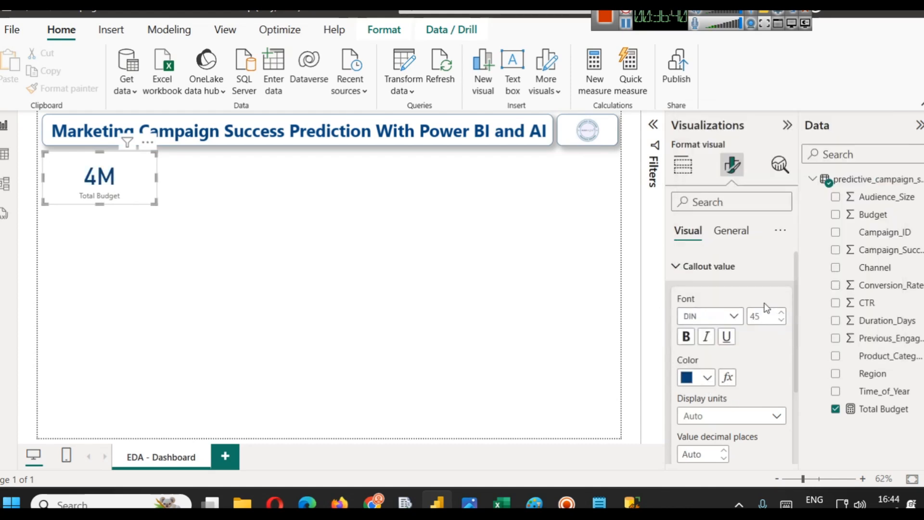
click(781, 319)
click(781, 320)
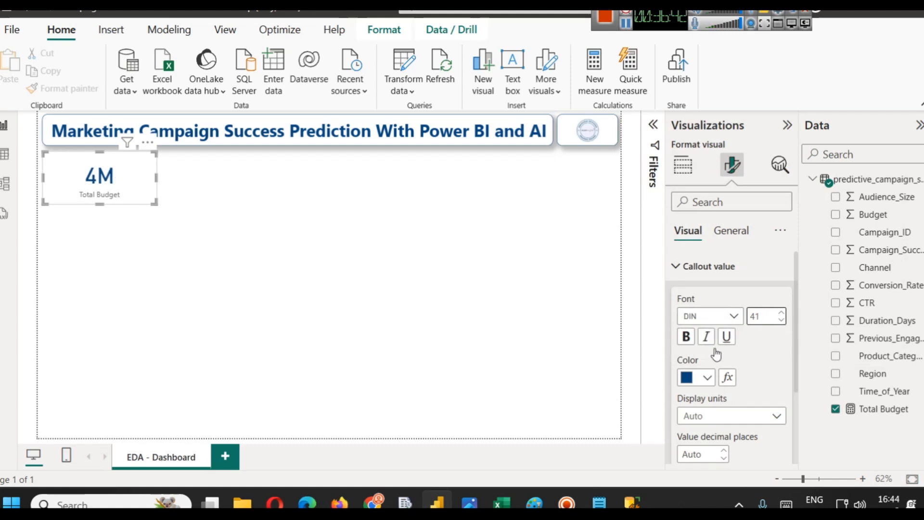
click(730, 317)
click(719, 202)
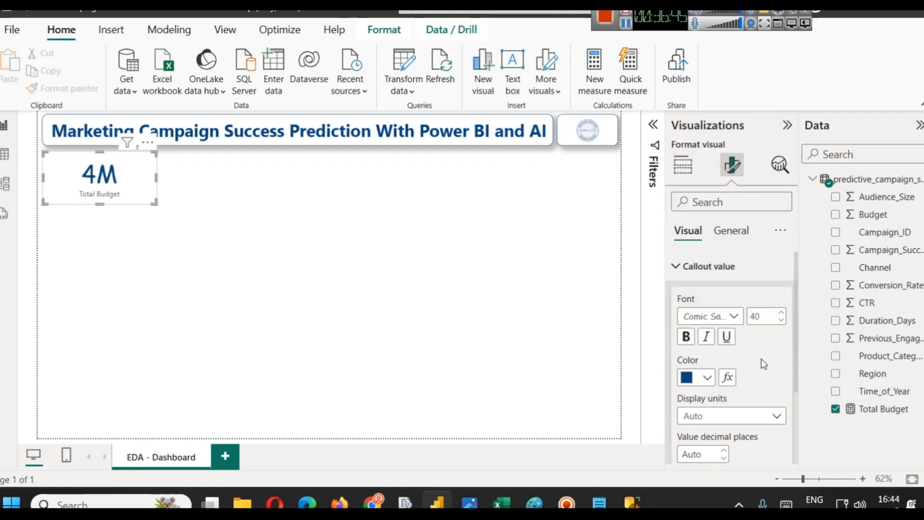
- Make the card's category label dark purple and bold
scroll(764, 364, down, 3)
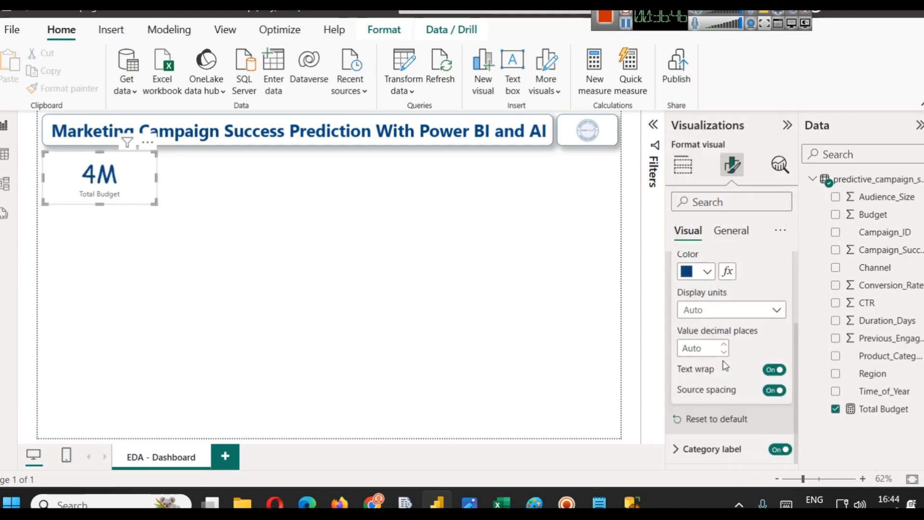
click(714, 450)
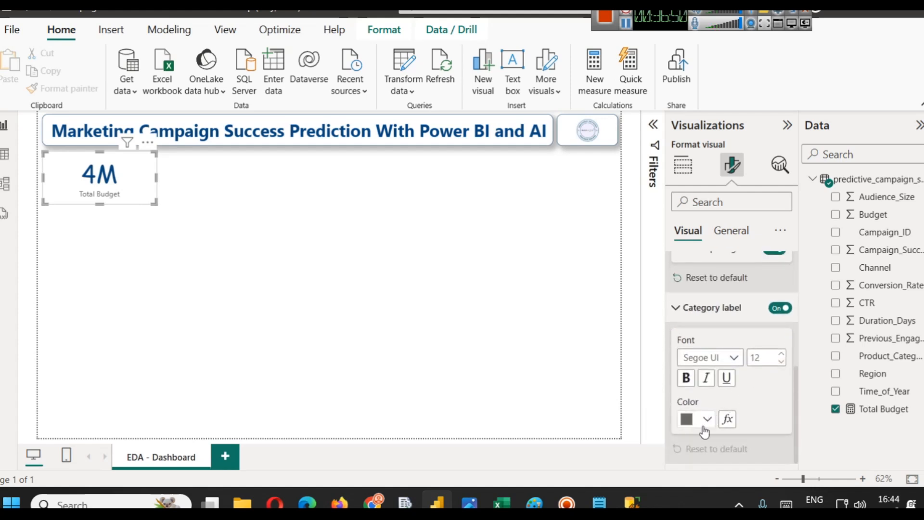
click(707, 419)
click(799, 304)
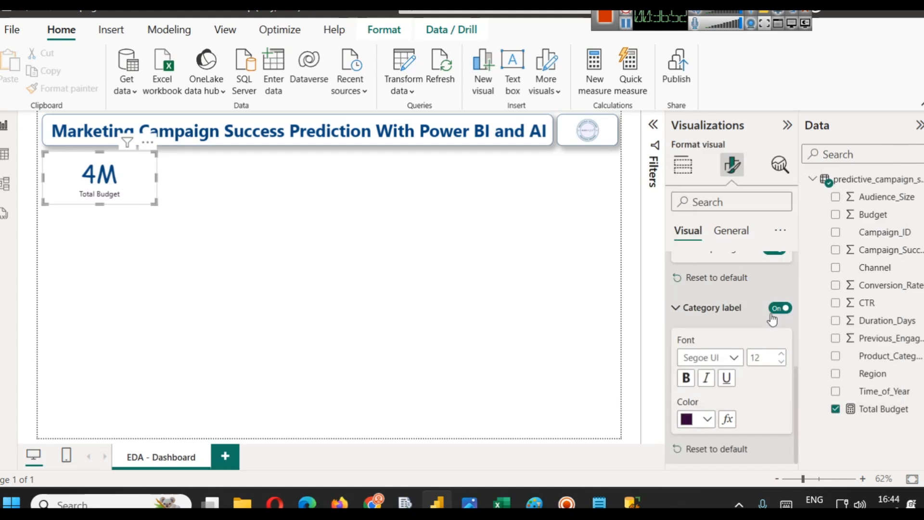
click(690, 384)
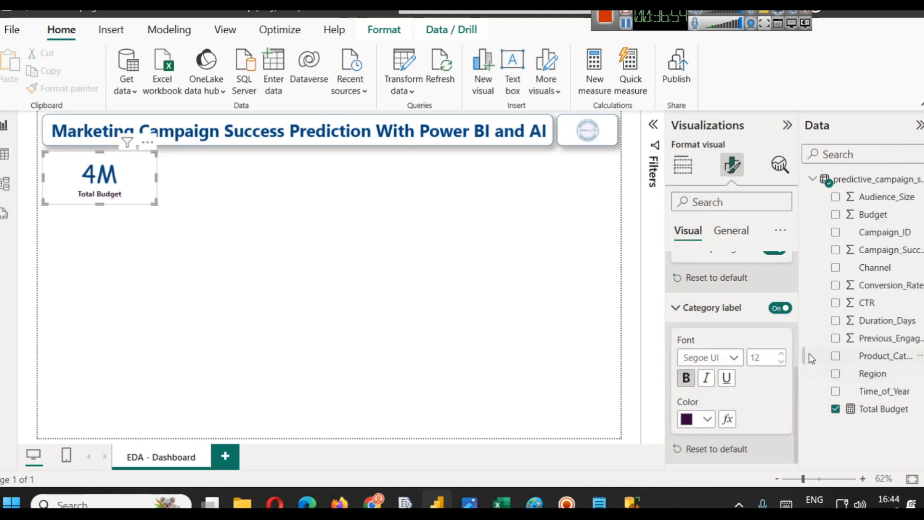
click(782, 354)
click(781, 354)
click(230, 215)
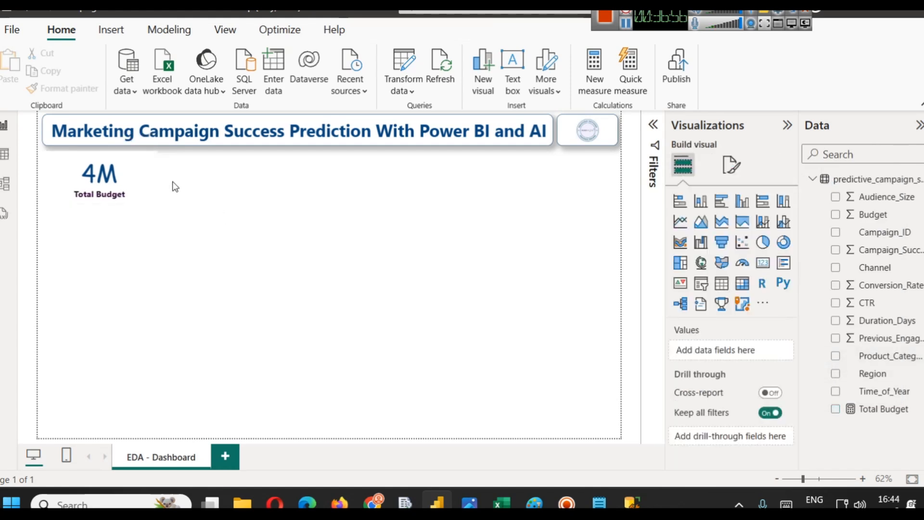
- Turn on the card's shadow and visual border, and set the border's rounded corners to 12 px
click(154, 178)
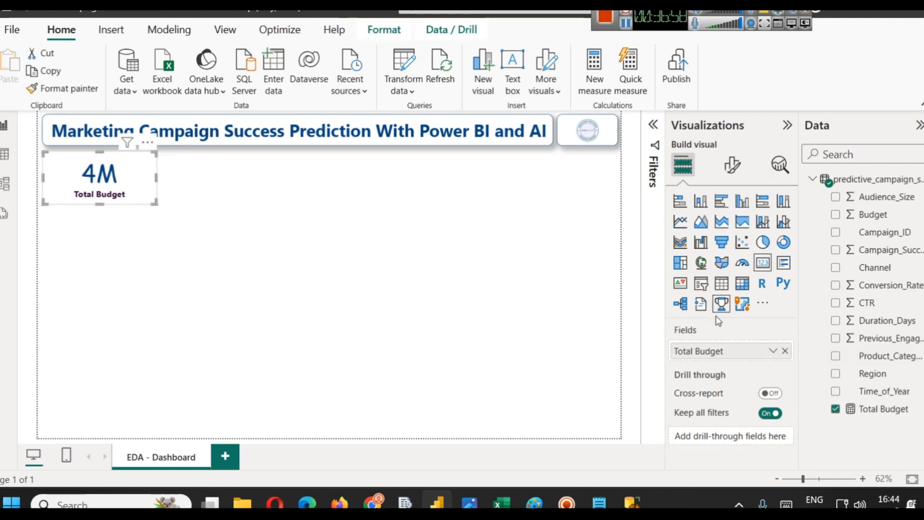
click(732, 165)
click(731, 230)
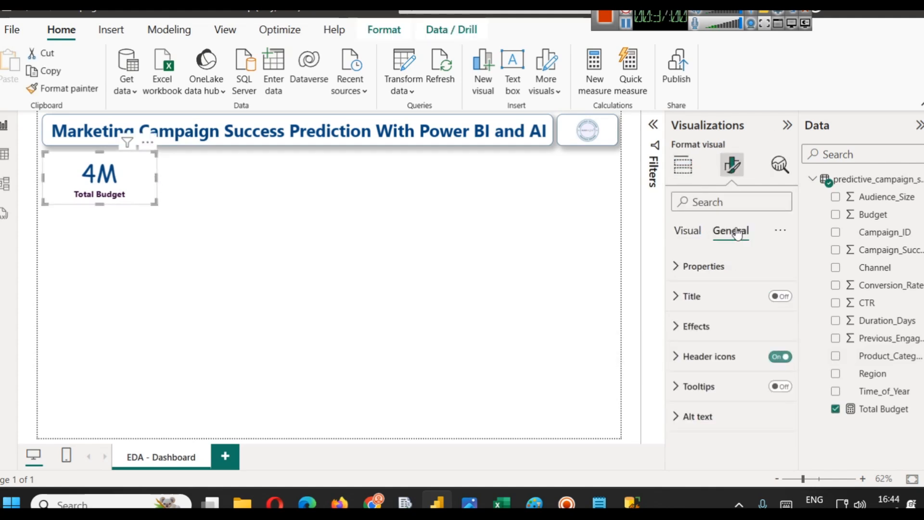
click(690, 323)
scroll(729, 347, down, 3)
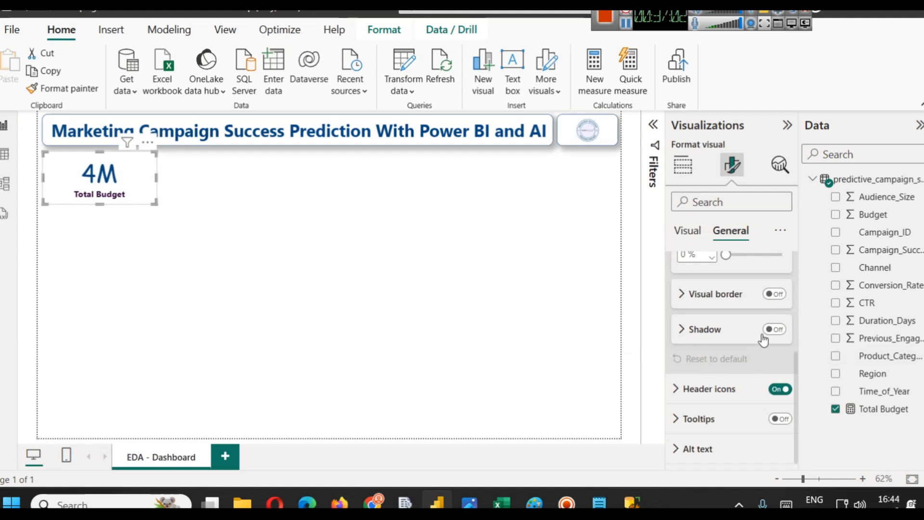
click(773, 331)
click(775, 293)
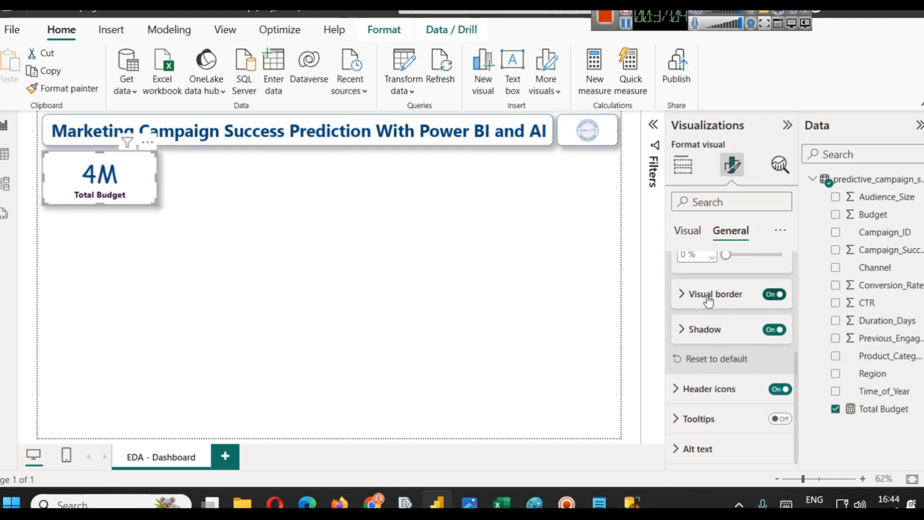
click(700, 295)
click(697, 332)
click(717, 268)
click(687, 375)
text(12)
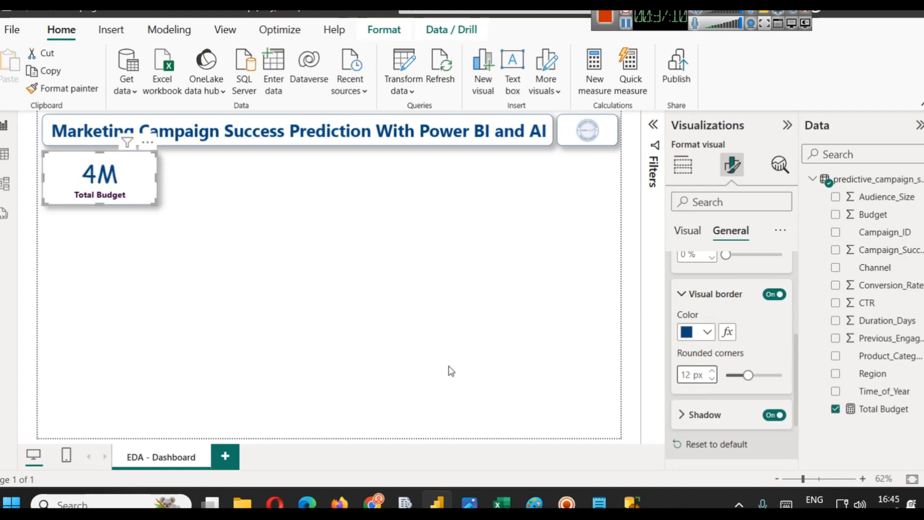
click(263, 318)
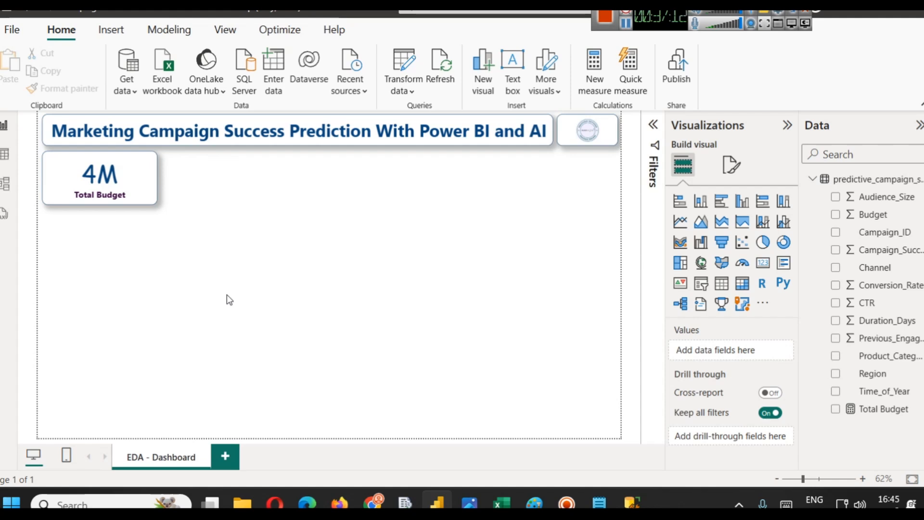
- Make the Total Budget card slightly narrower
click(151, 171)
drag(153, 205, 145, 202)
click(176, 222)
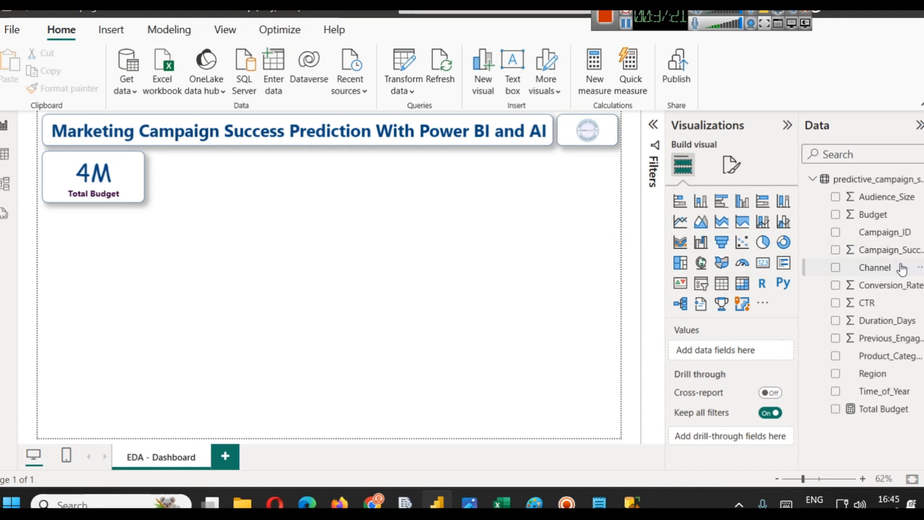
- Open the table view and add a new calculated column to the predictive_campaign_success table
click(4, 154)
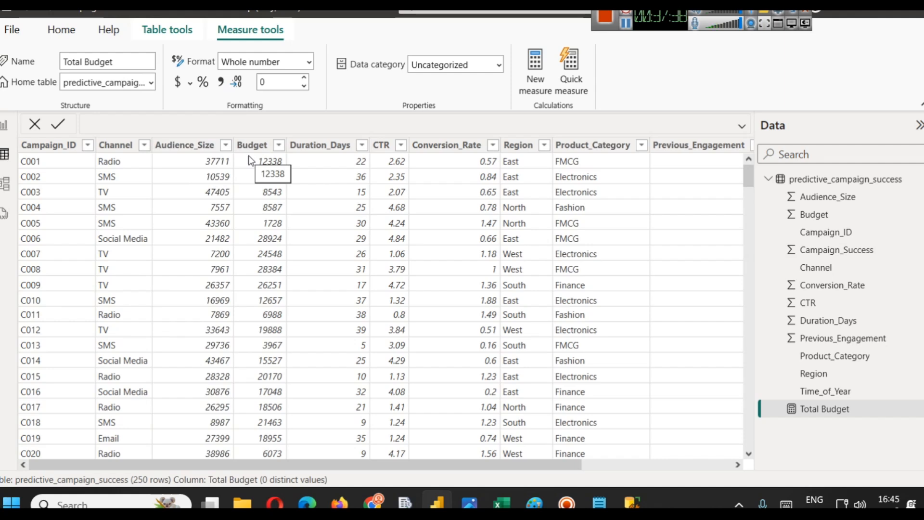
right_click(815, 185)
click(765, 205)
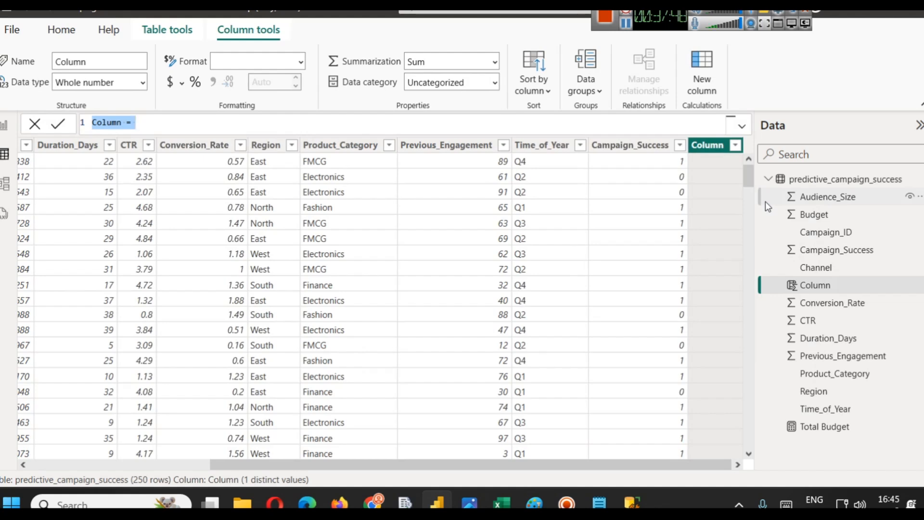
- Define the column as Budget / Audience = predictive_campaign_success[Budget] / predictive_campaign_success[Audience_Size]
double_click(122, 123)
text(Budget)
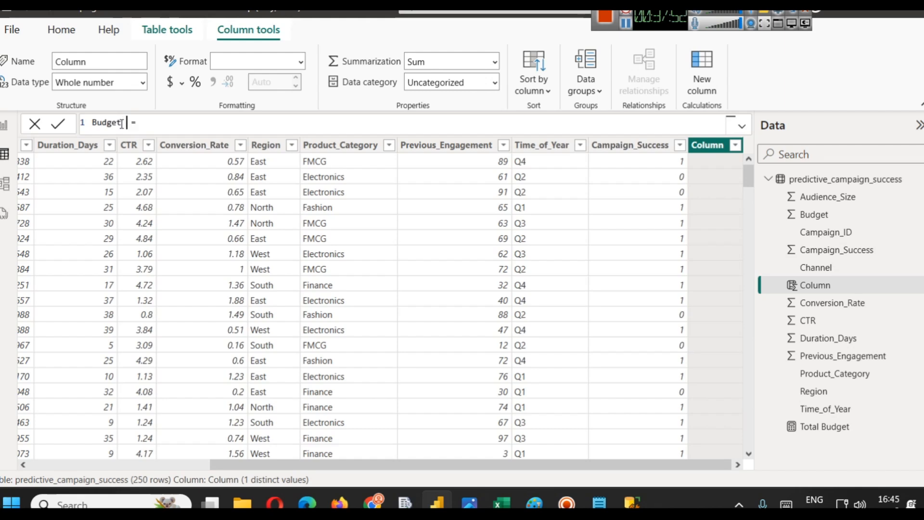
text( / Audience = Bud)
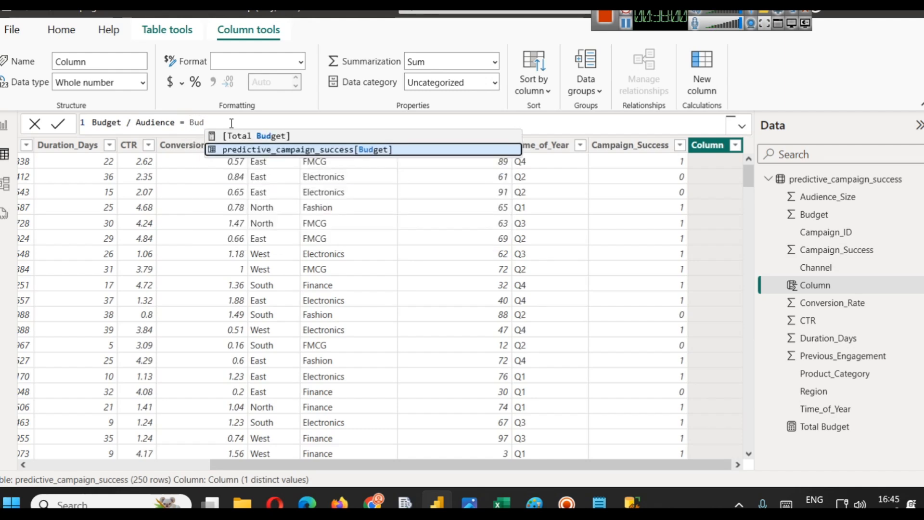
key(Tab)
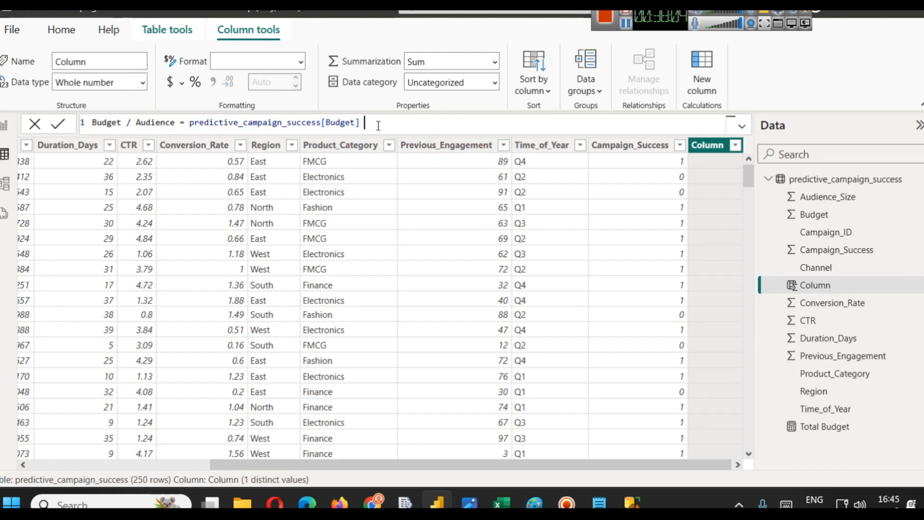
text(/ ay)
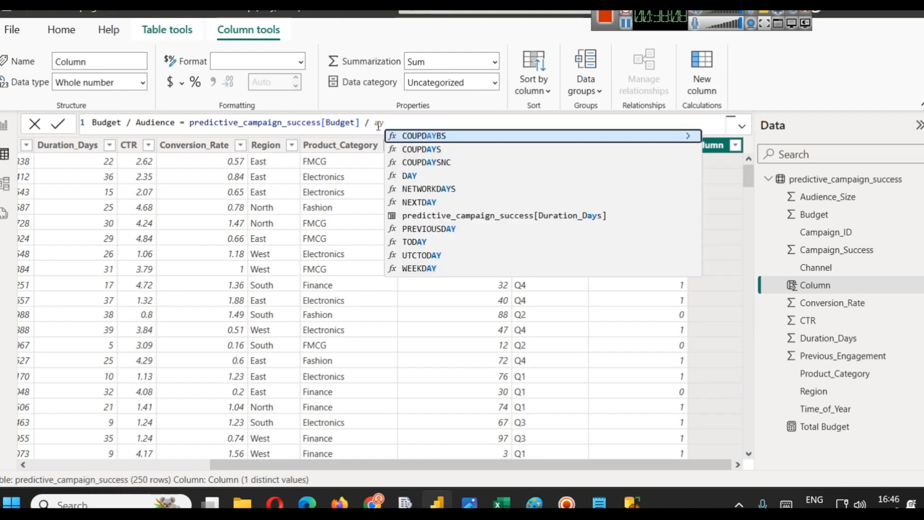
key(Down)
key(Down)
key(BackSpace)
key(BackSpace)
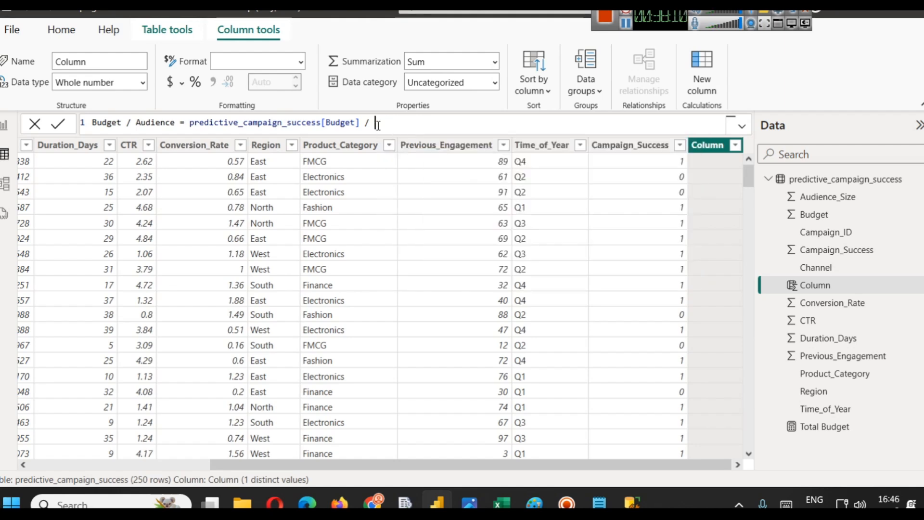
text(audi)
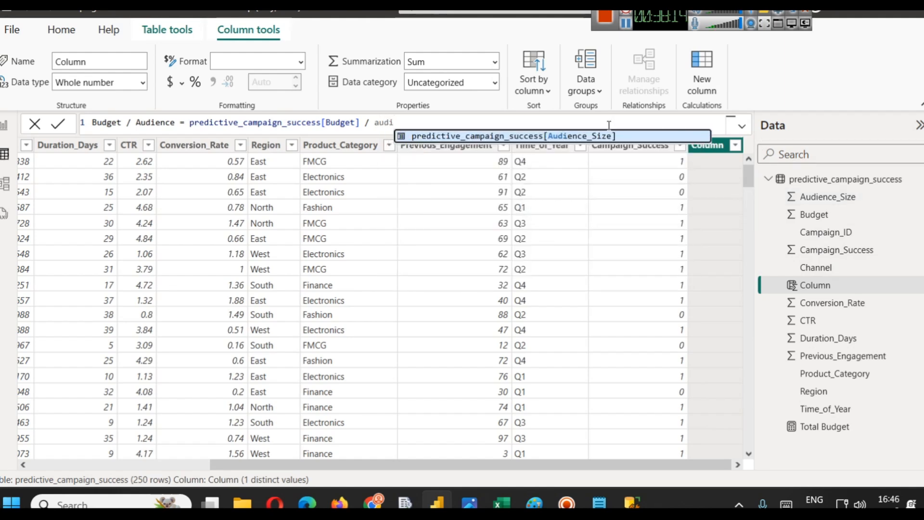
click(602, 137)
click(67, 127)
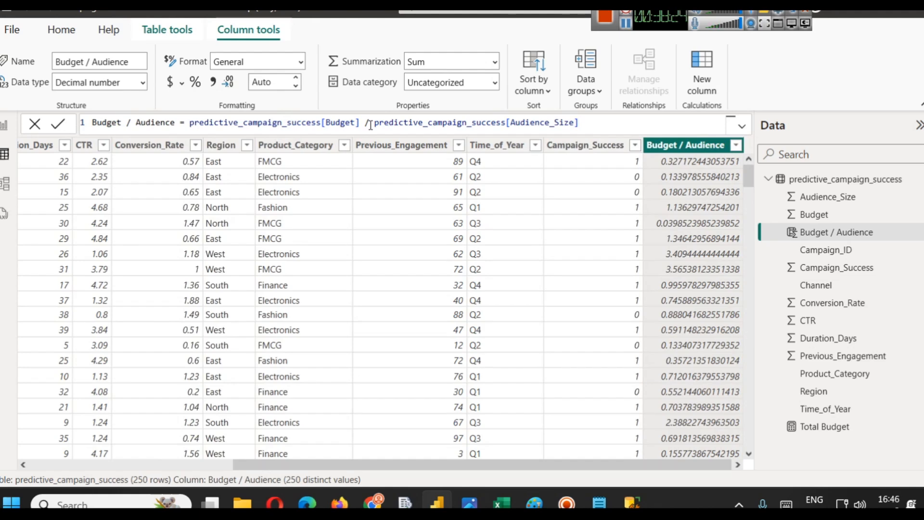
- Switch to the browser and search Google for dax slidescope
mouse_move(372, 501)
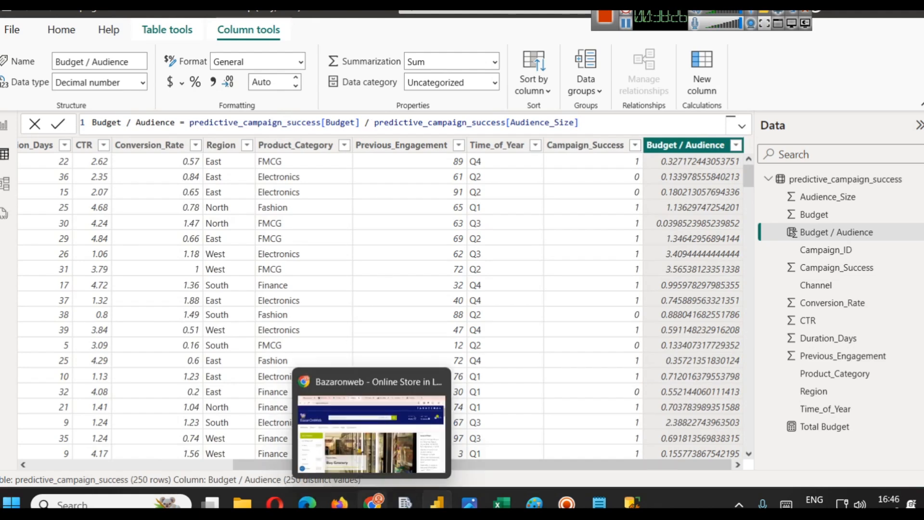
click(362, 453)
click(449, 10)
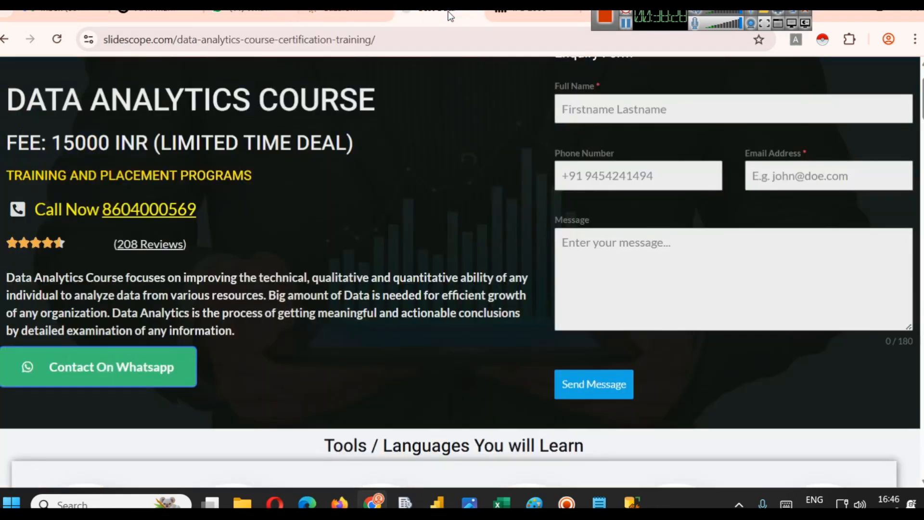
scroll(451, 134, up, 1)
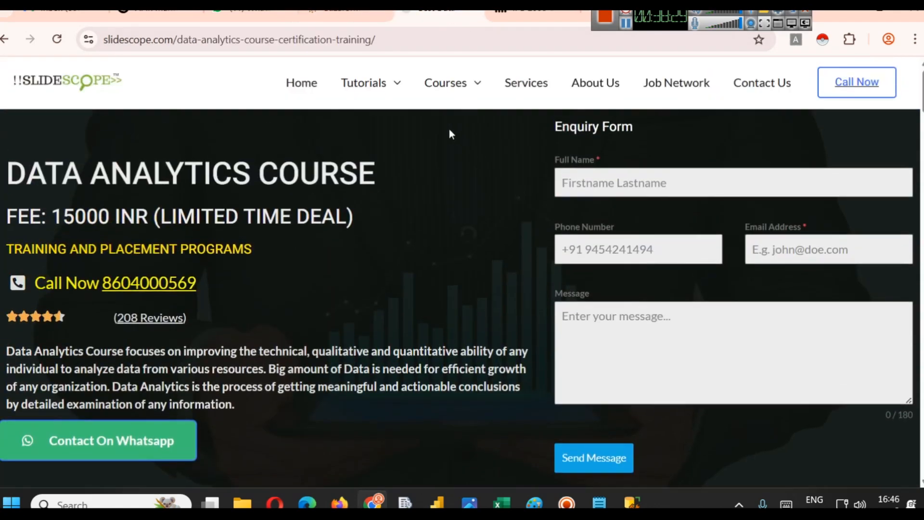
click(377, 48)
text(dax s)
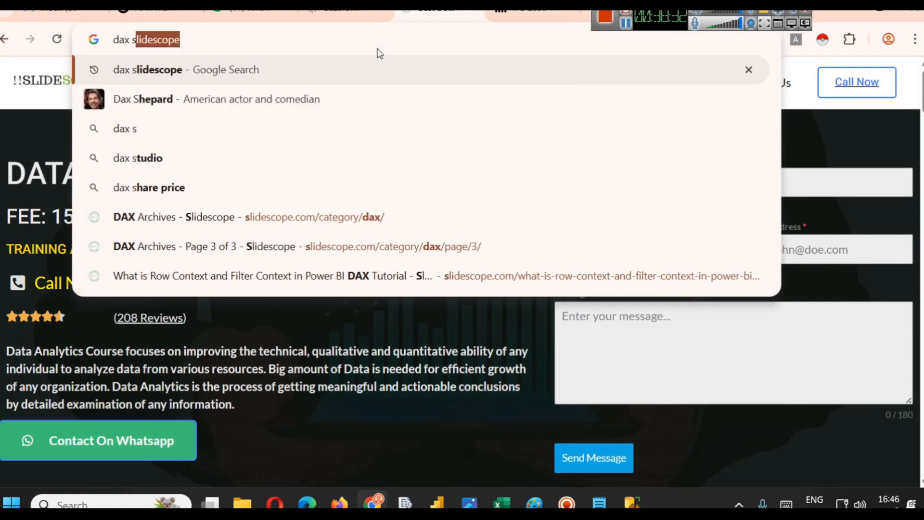
key(Return)
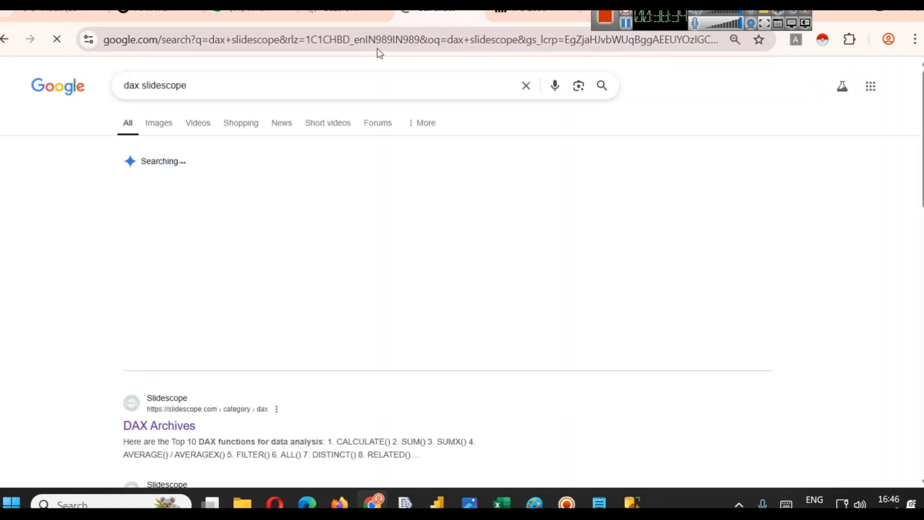
- Browse the Slidescope DAX article listings, including the third page of articles
scroll(276, 282, down, 5)
scroll(188, 212, up, 3)
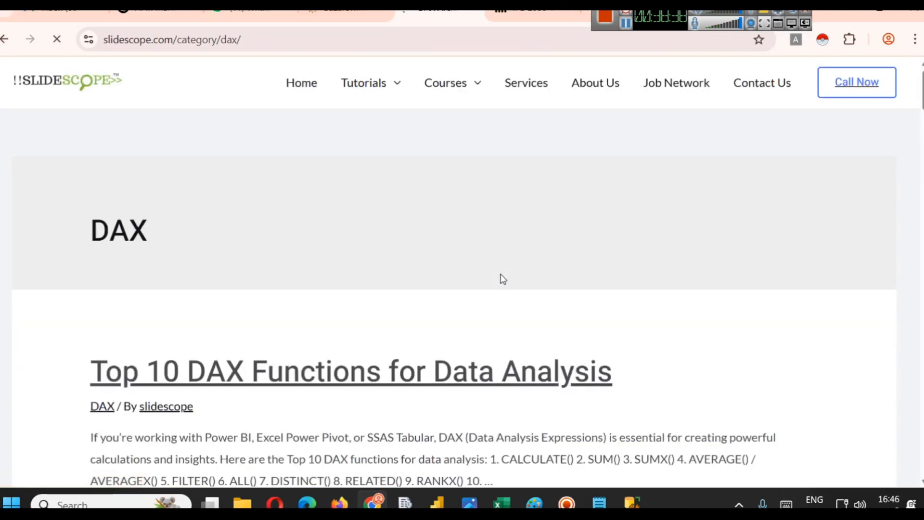
scroll(557, 275, down, 10)
scroll(557, 275, down, 20)
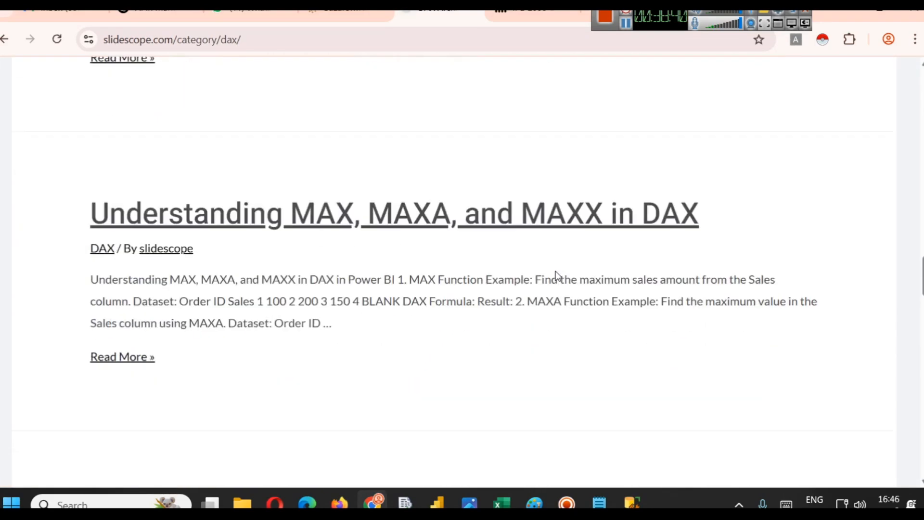
scroll(542, 283, down, 3)
scroll(541, 283, up, 3)
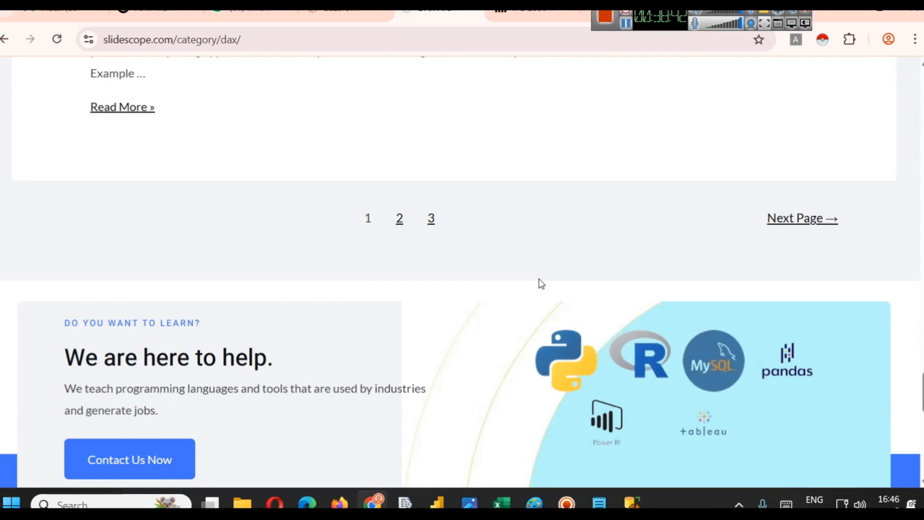
click(436, 223)
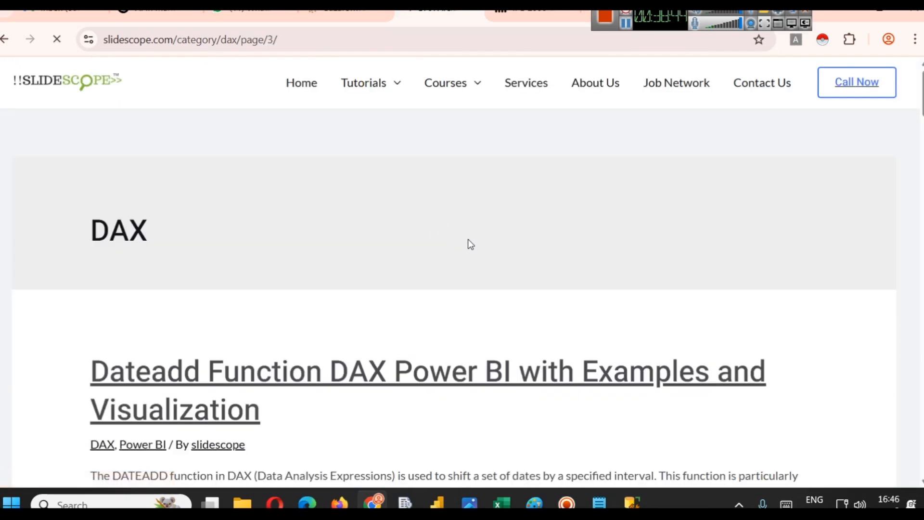
scroll(457, 241, down, 15)
scroll(461, 250, down, 10)
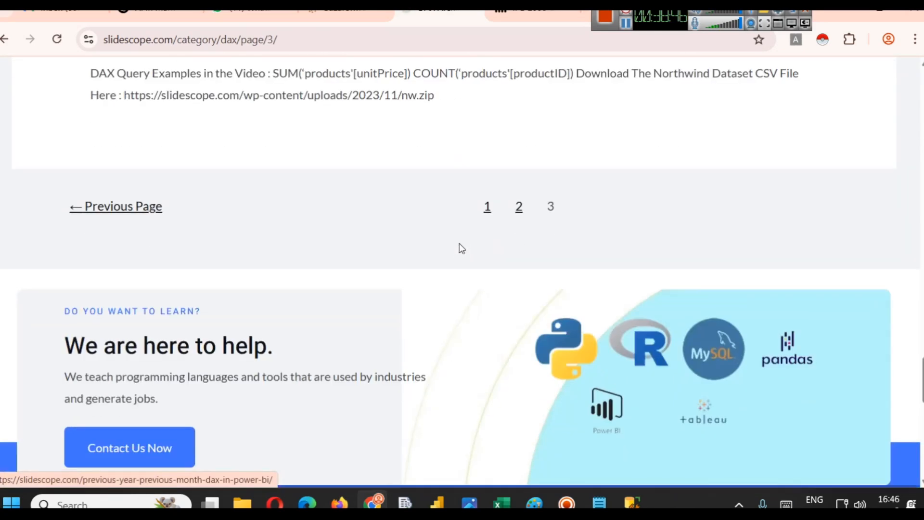
scroll(460, 249, up, 6)
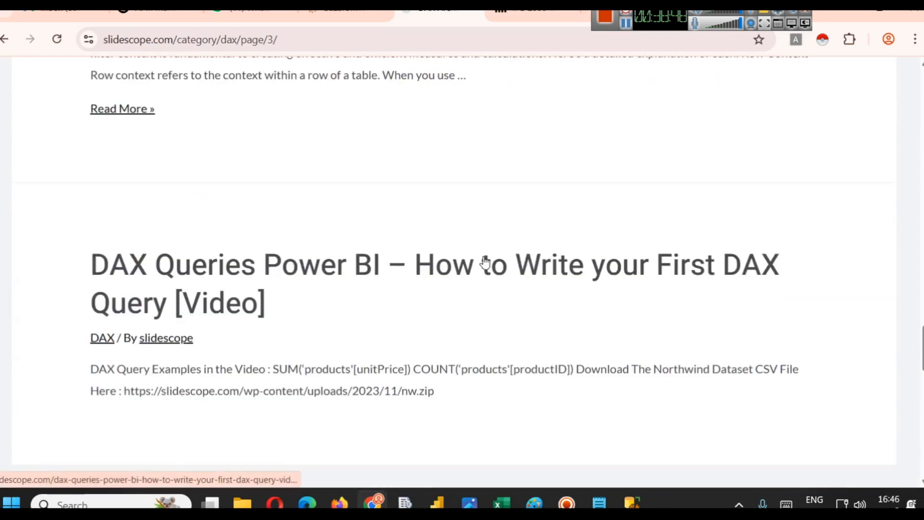
scroll(580, 375, up, 4)
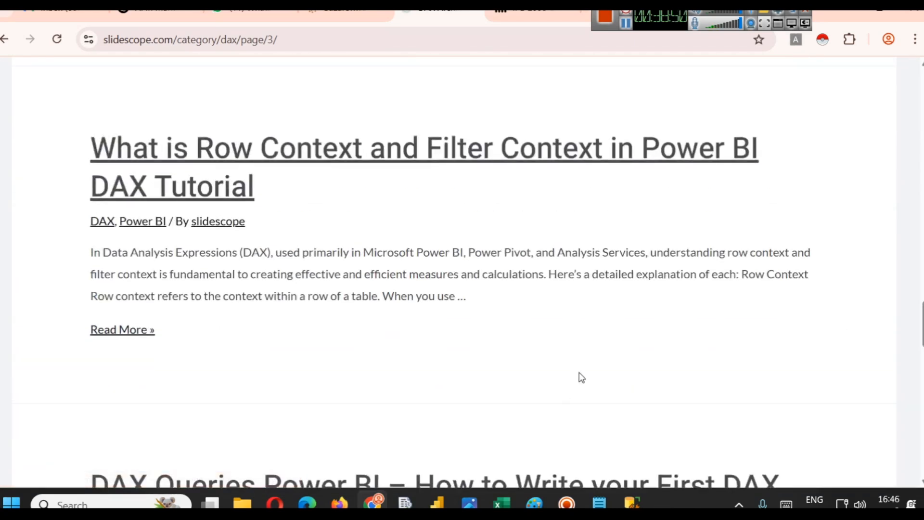
scroll(460, 267, up, 7)
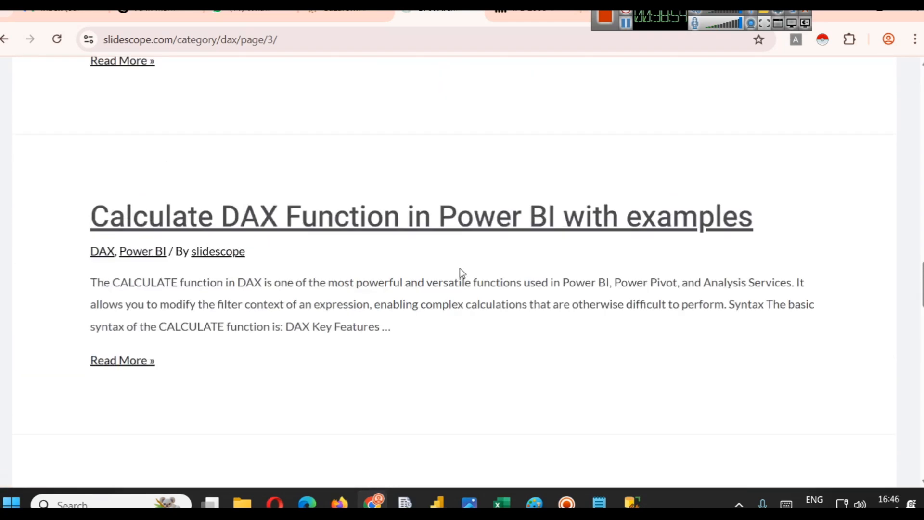
scroll(460, 272, up, 3)
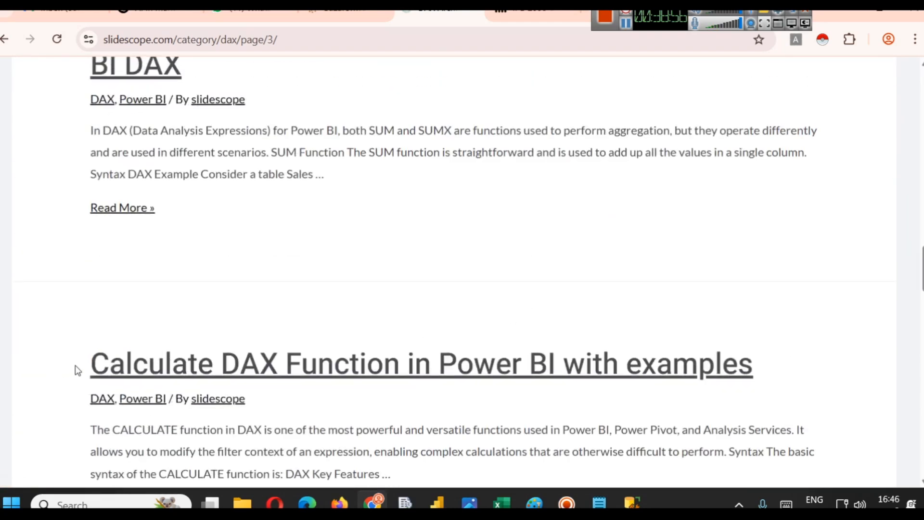
- Return to the report view and create a new measure: Measure = CALCULATE(AVERAGE(predictive_campaign_success[Conversion_Rate]))
click(437, 502)
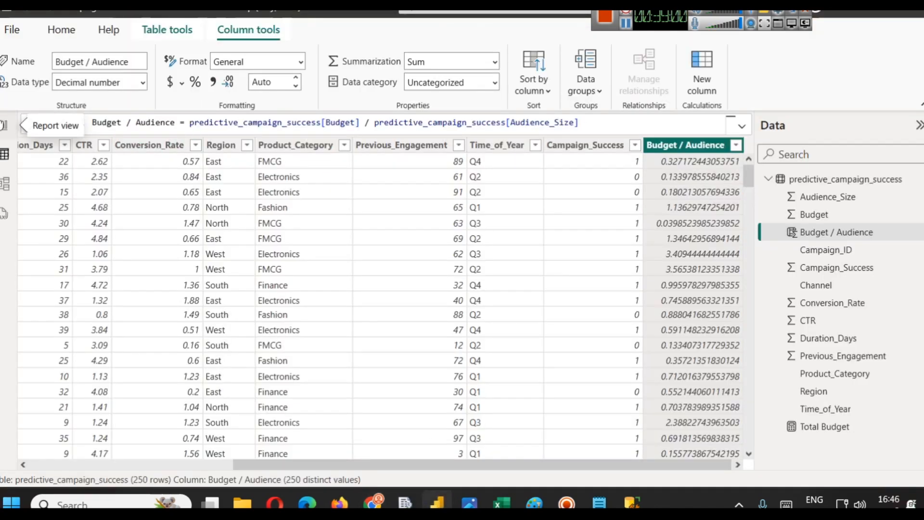
click(4, 125)
click(151, 31)
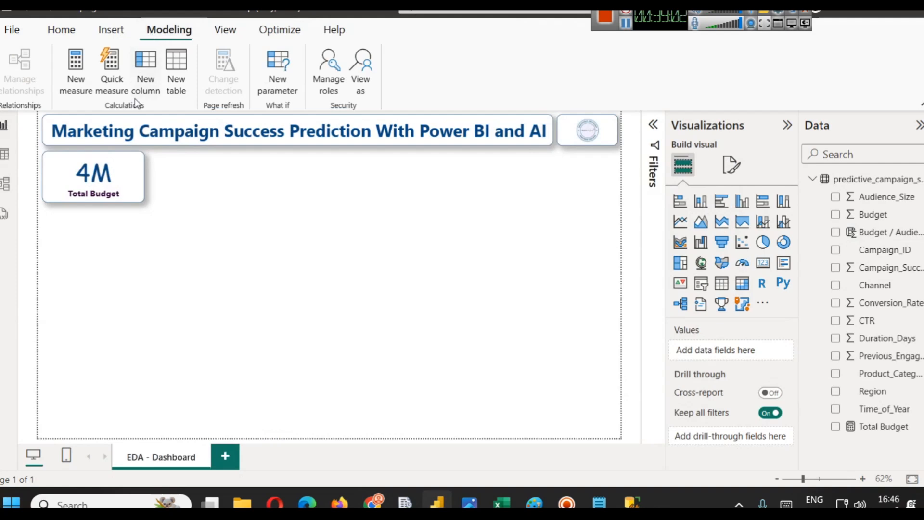
click(75, 91)
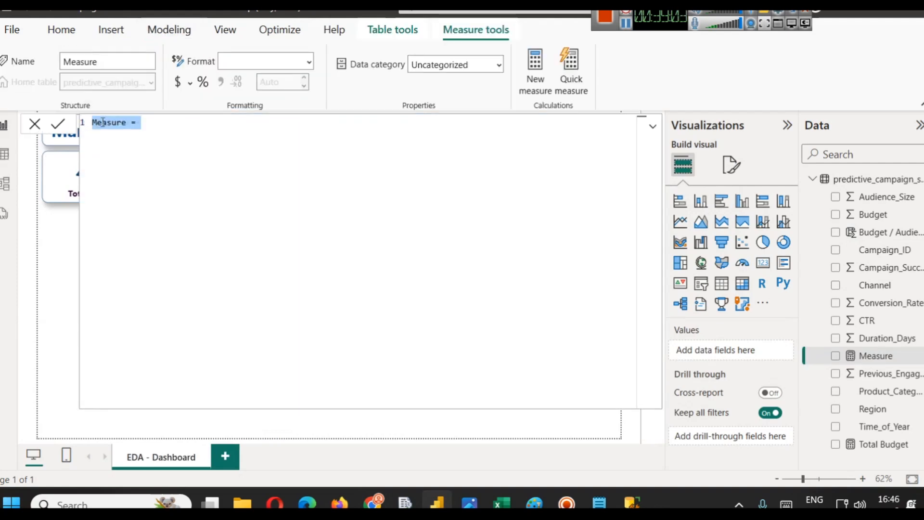
text(CA)
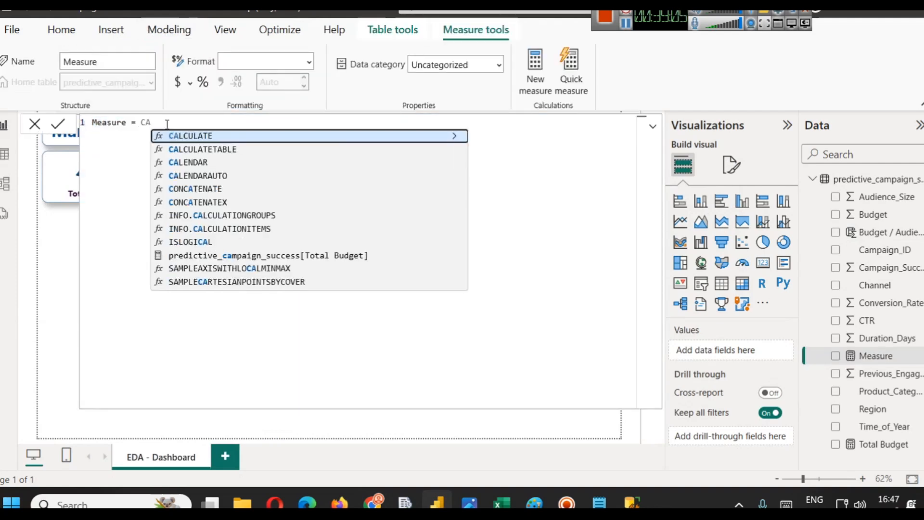
click(197, 135)
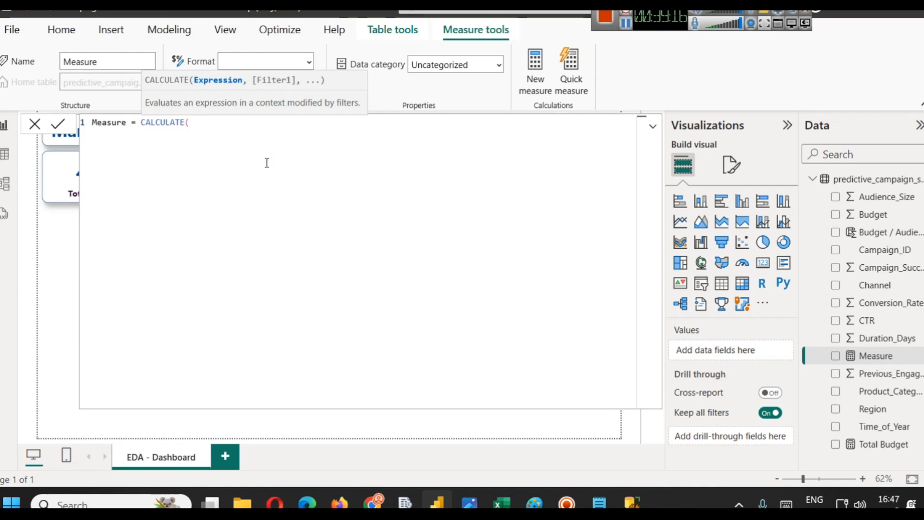
text(A)
key(BackSpace)
text(AV)
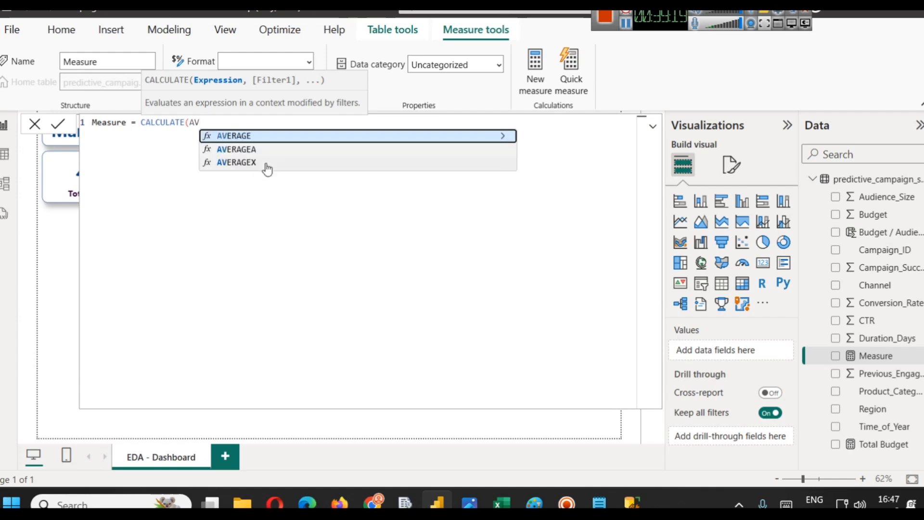
key(Tab)
text(C)
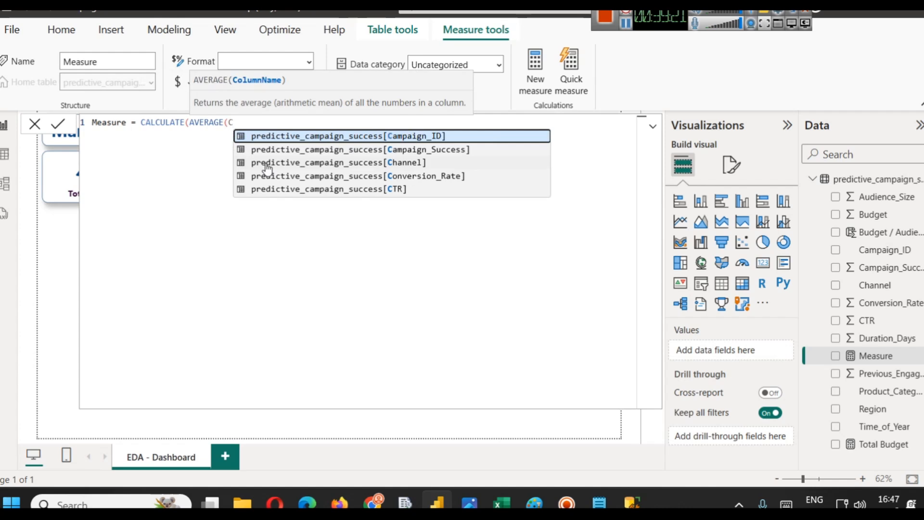
key(Down)
key(Down)
key(Down)
key(Tab)
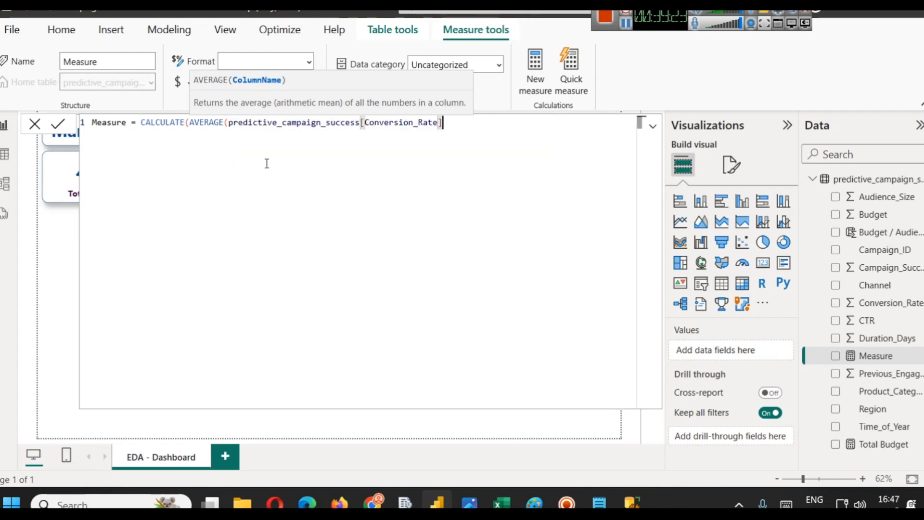
text())
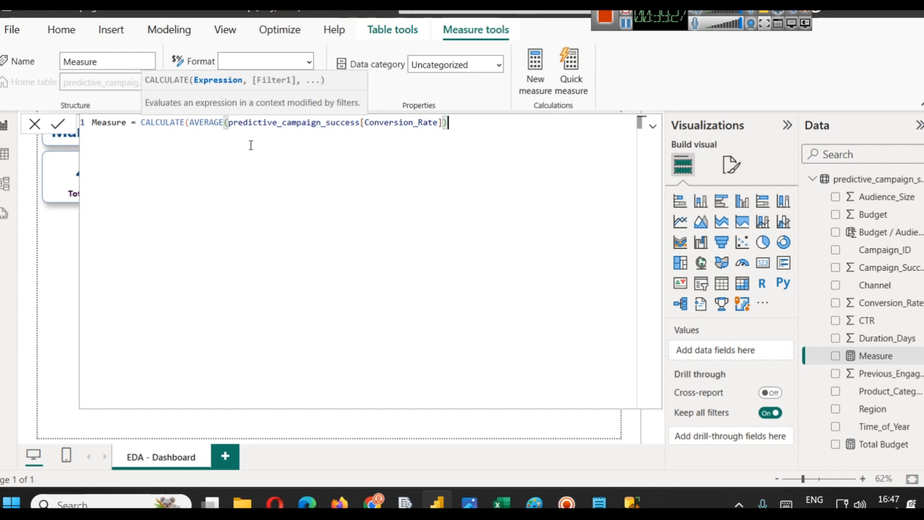
click(626, 23)
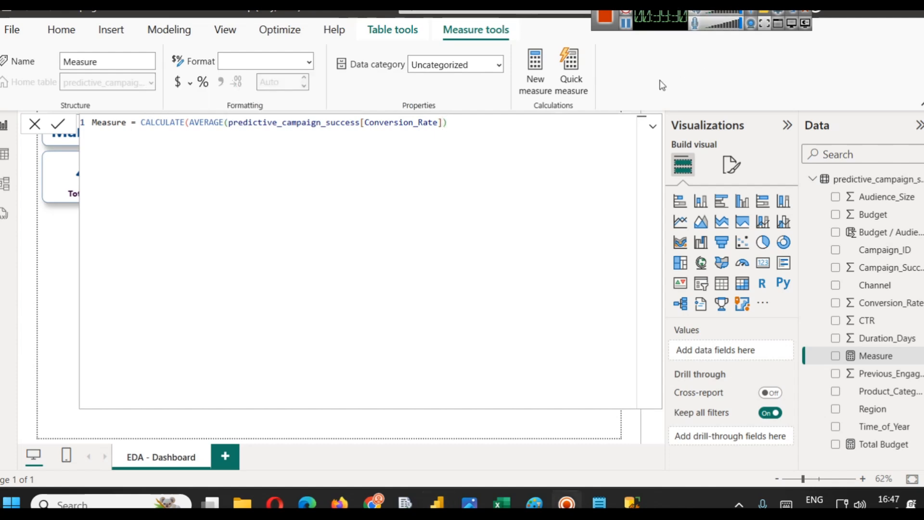
click(440, 124)
double_click(210, 122)
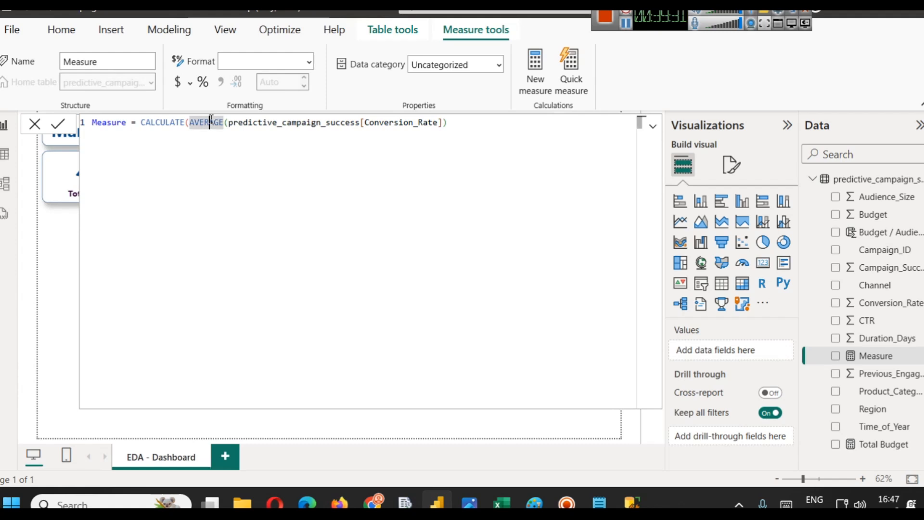
click(191, 130)
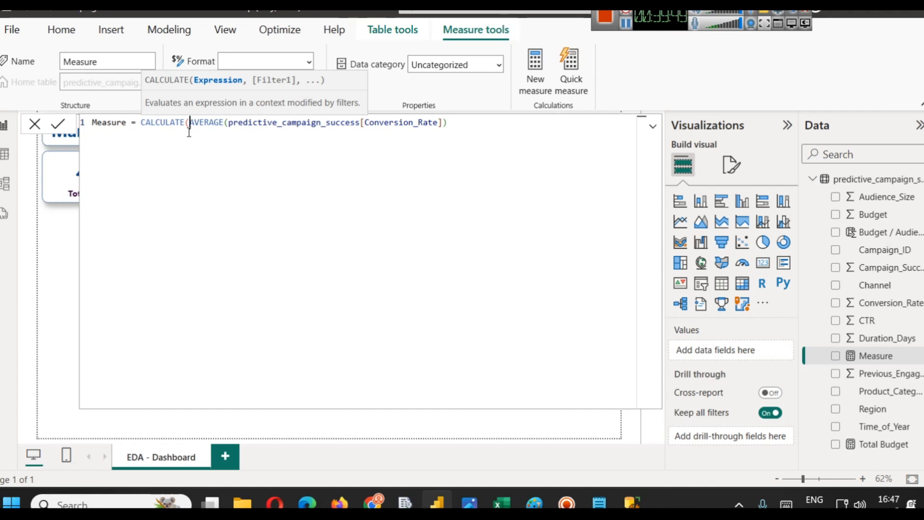
- Start a second CALCULATE argument in the measure formula and check the Region values in the table view
click(459, 121)
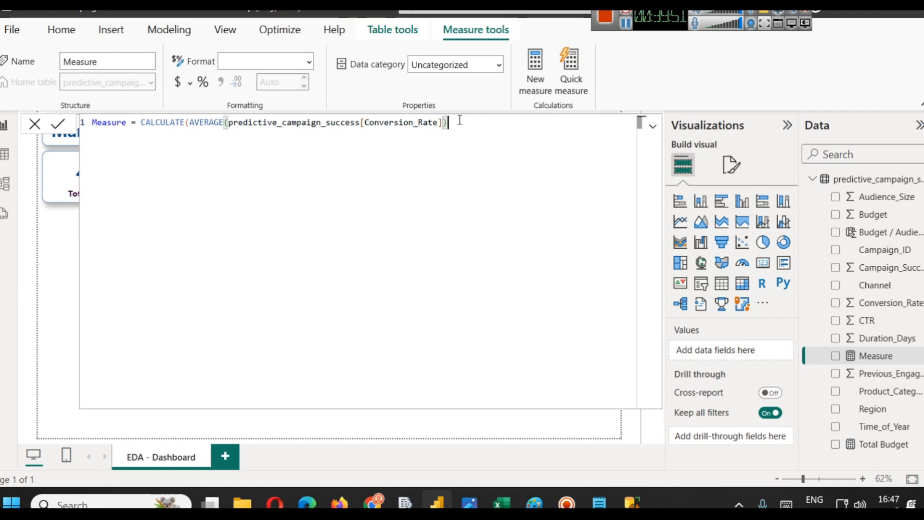
text(,)
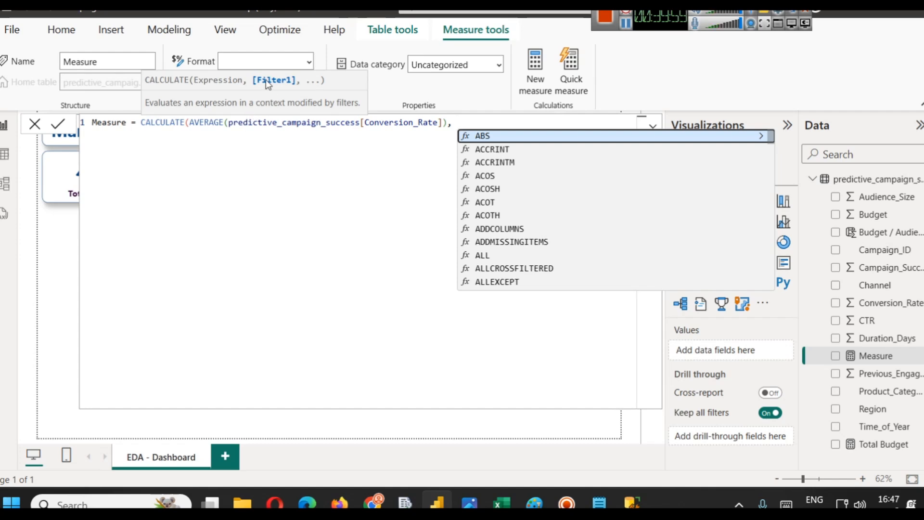
click(10, 164)
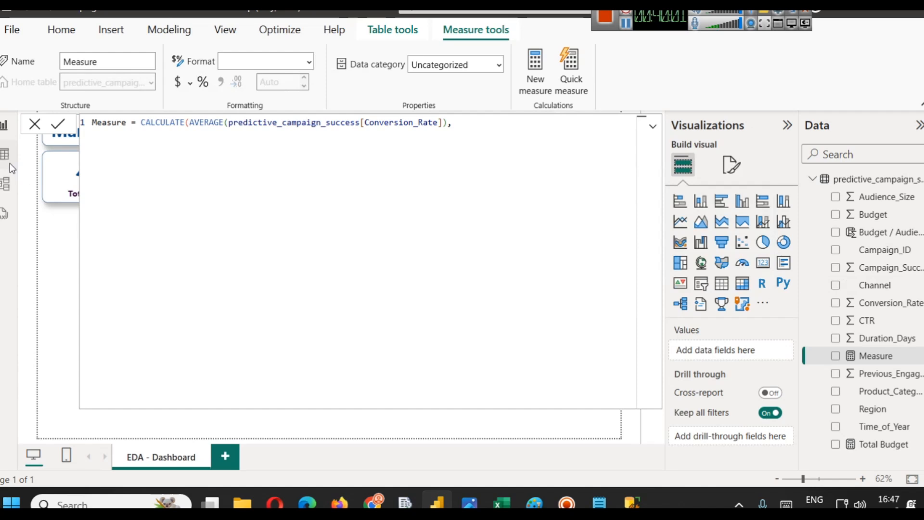
click(10, 166)
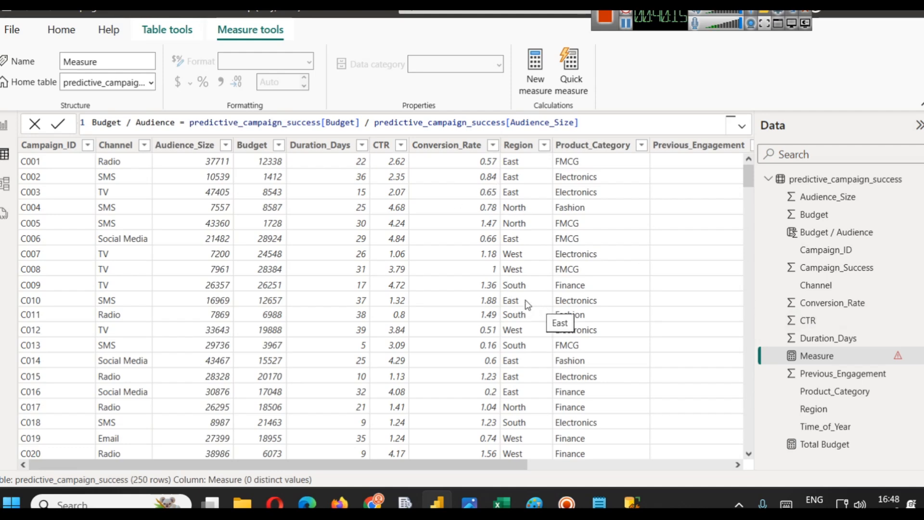
click(7, 133)
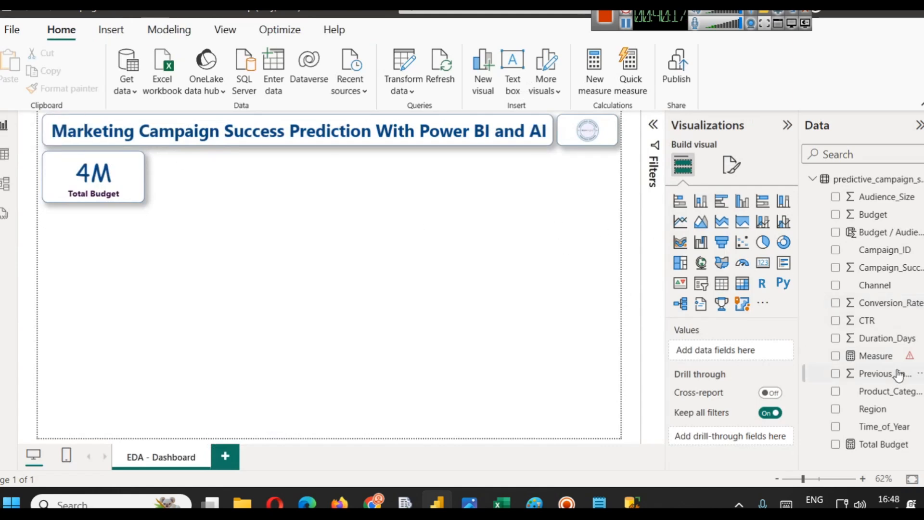
- Add the filter predictive_campaign_success[Region] = "East" to the measure, using double quotes around East
click(885, 356)
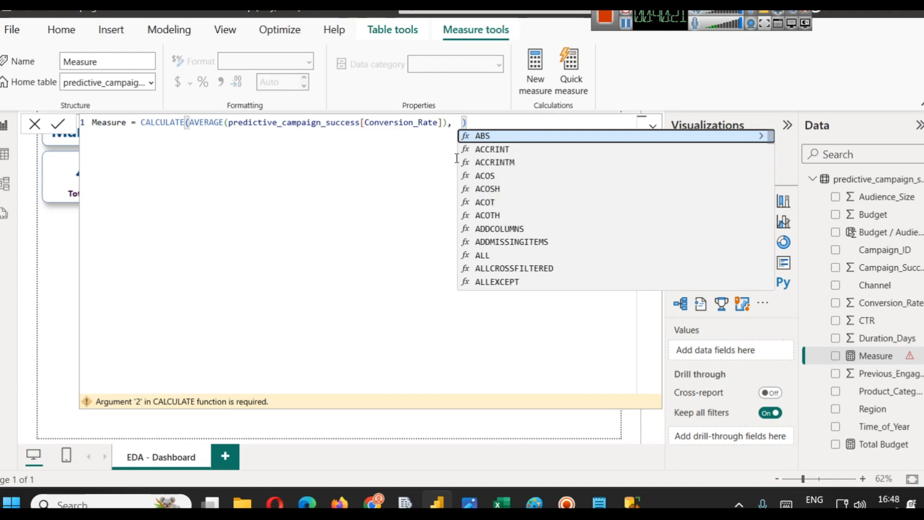
key(BackSpace)
text(Reg)
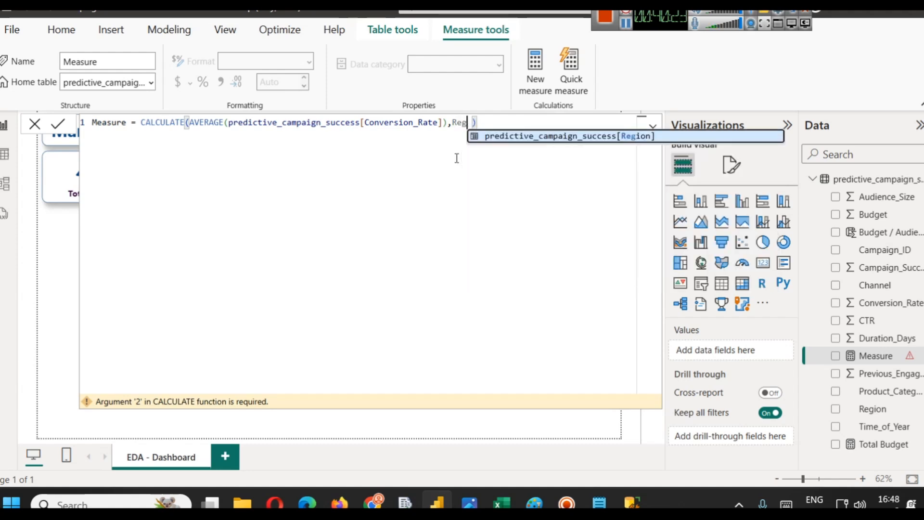
key(Tab)
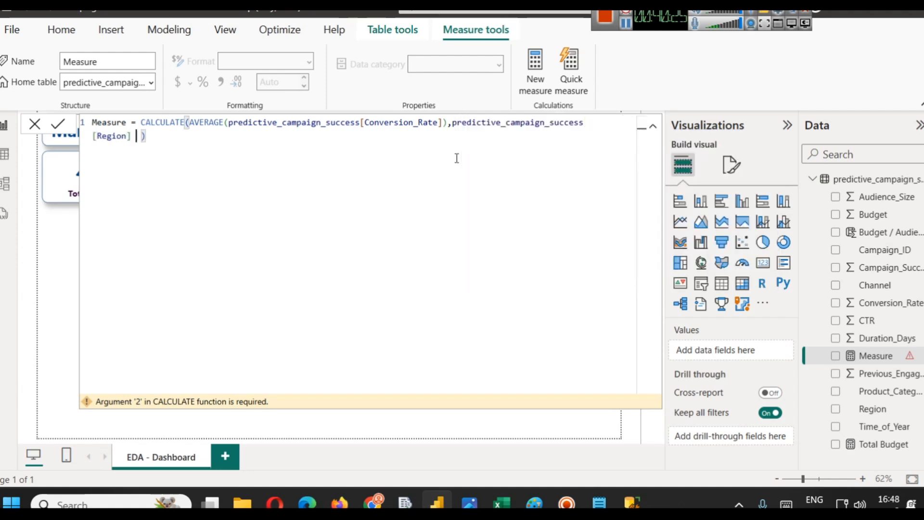
text(= 'East)
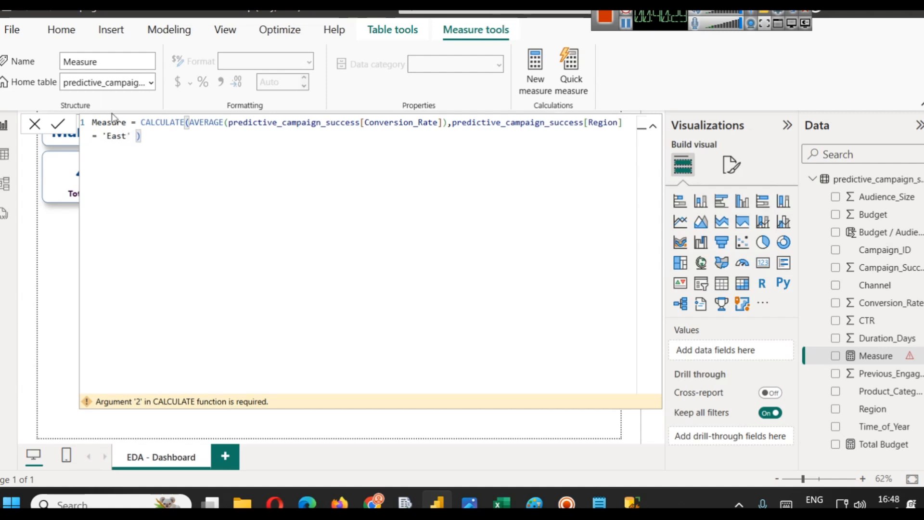
click(106, 122)
click(106, 136)
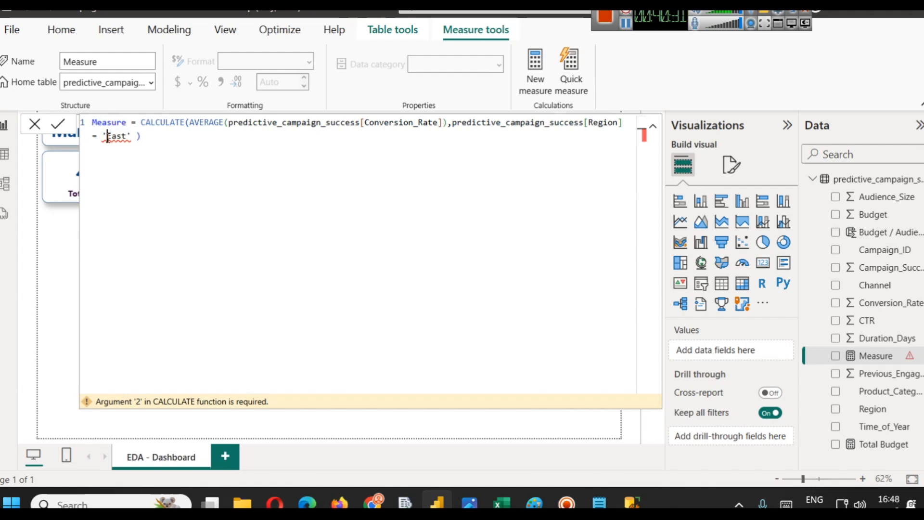
key(BackSpace)
text(")
key(Right)
key(Right)
key(Right)
key(Right)
key(Delete)
text(")
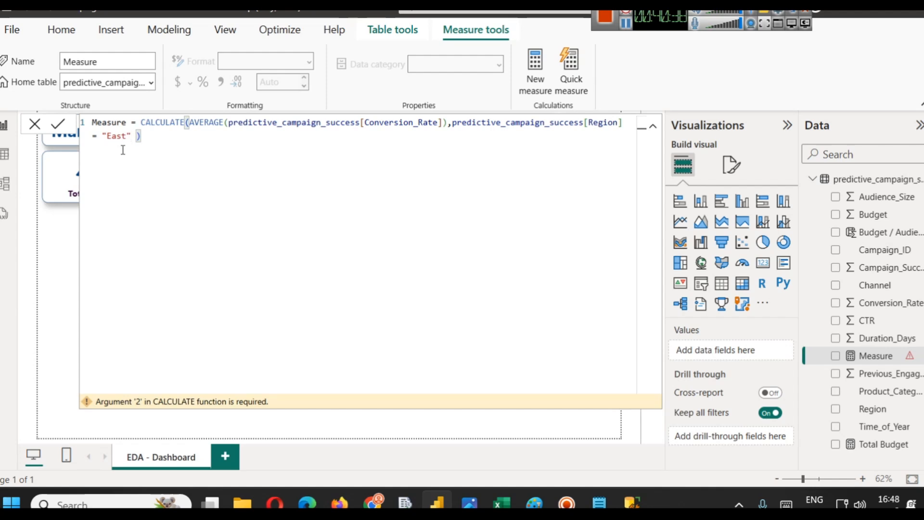
- Change the filter's comparison operator to ==
click(452, 124)
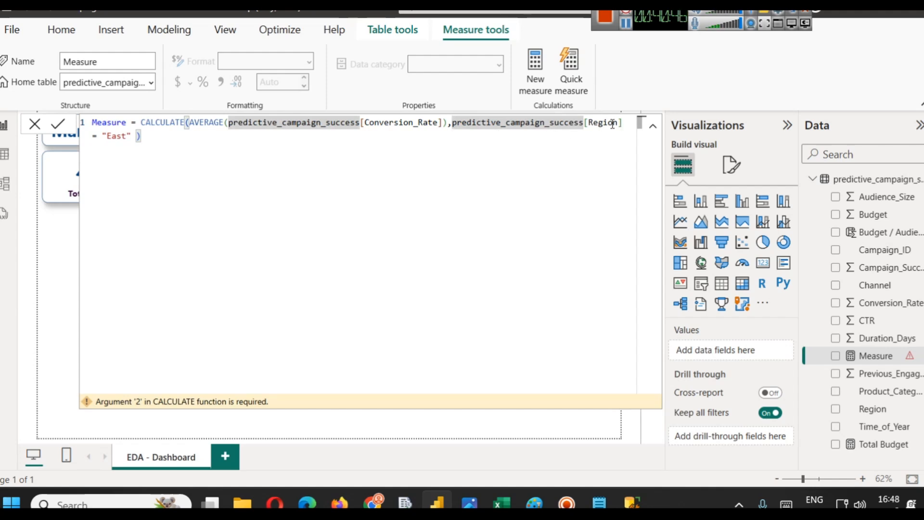
double_click(97, 136)
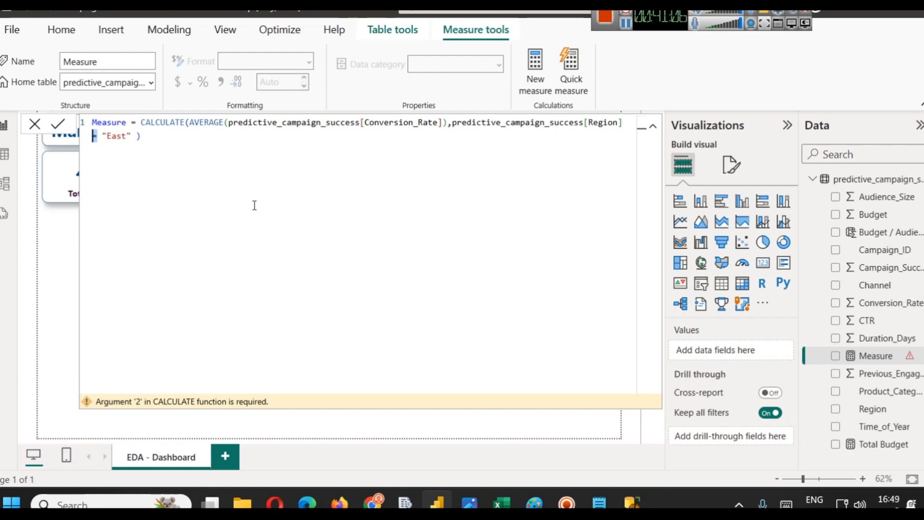
key(BackSpace)
text(!)
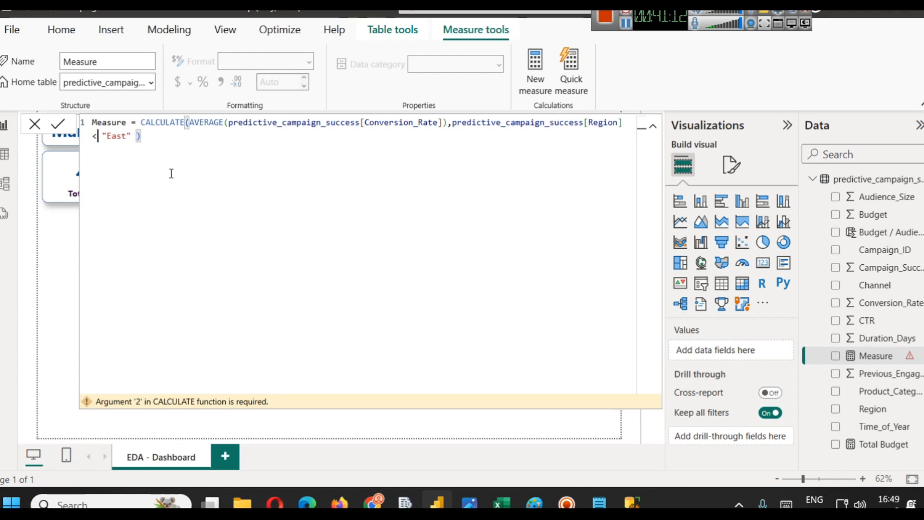
text(=)
key(BackSpace)
key(BackSpace)
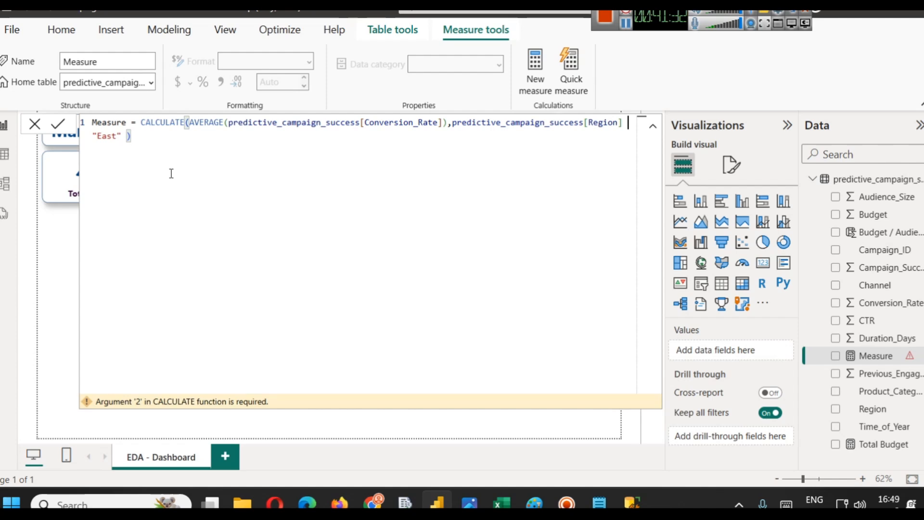
text(==)
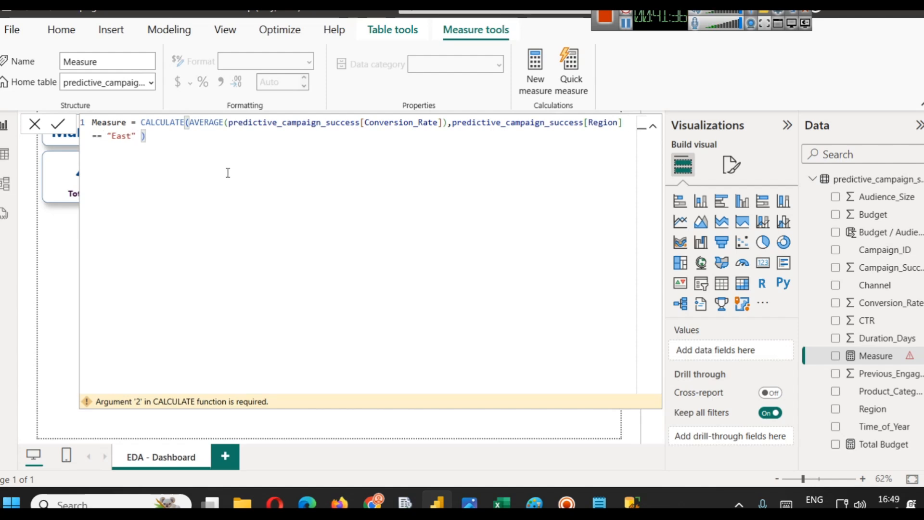
- Rename the measure to East Avg CR and commit the formula
double_click(109, 122)
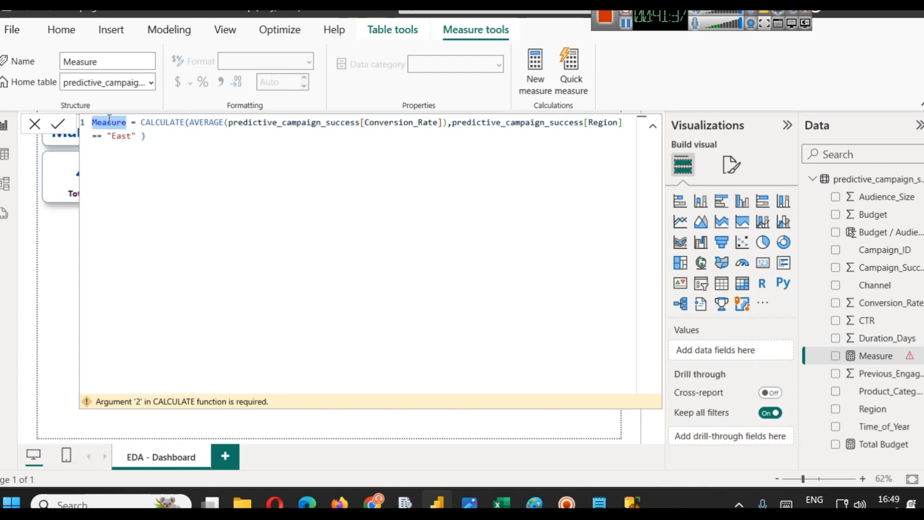
text(East )
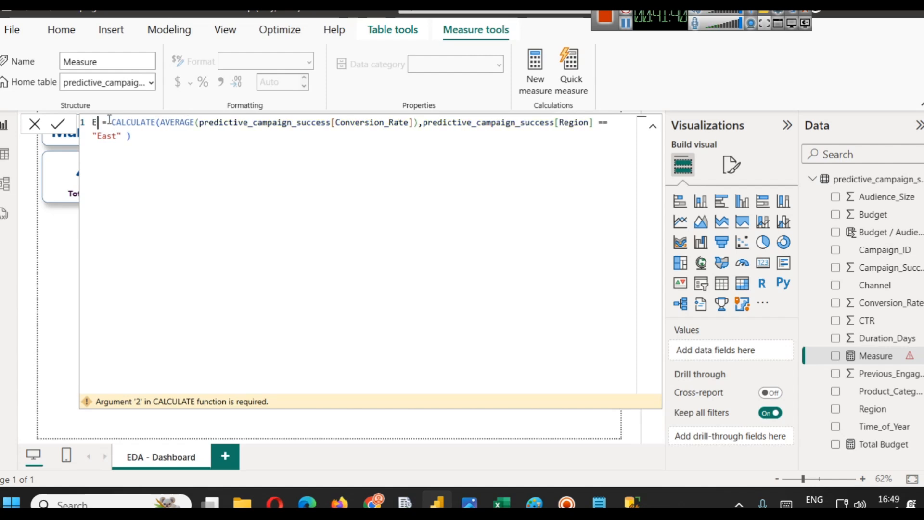
text(Avg C)
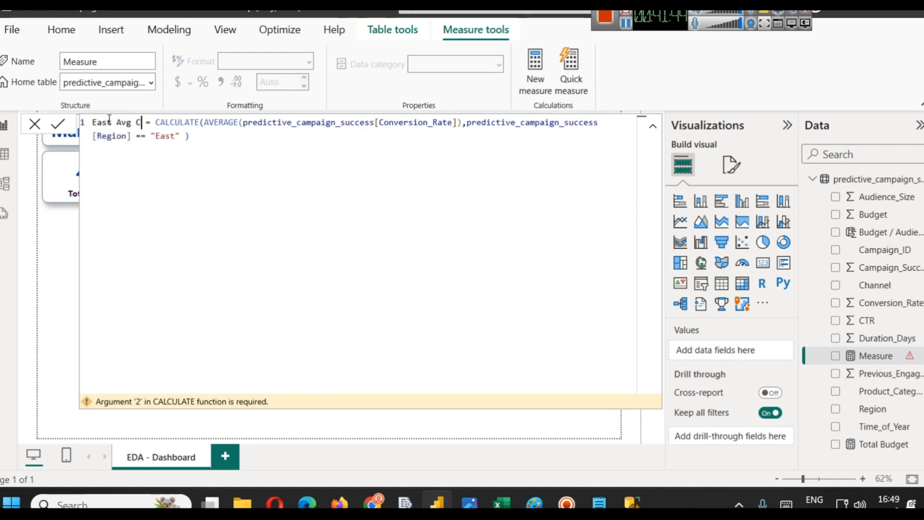
text(R)
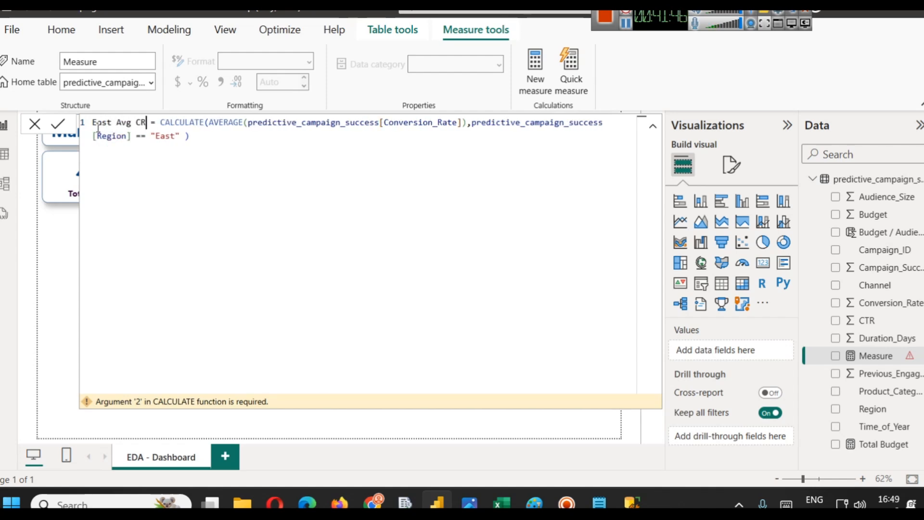
click(60, 123)
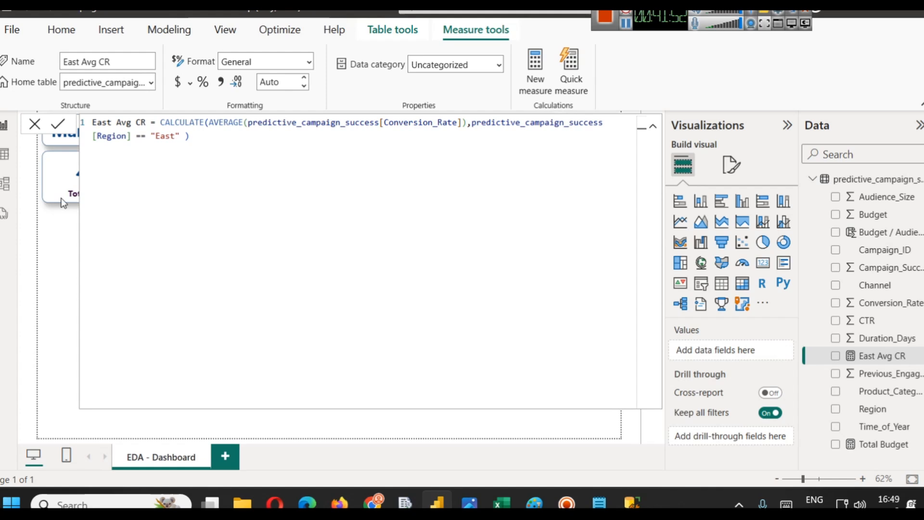
- Duplicate the Total Budget card and replace its field with the East Avg CR measure
click(877, 354)
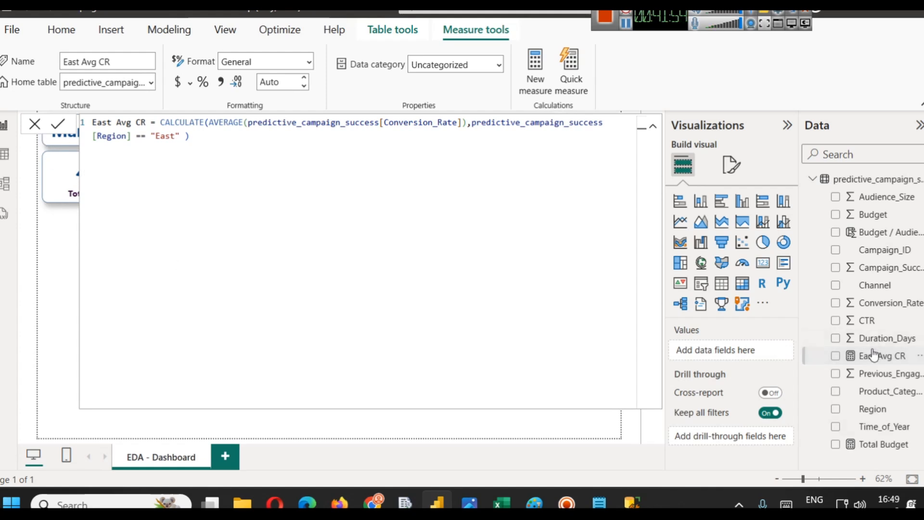
click(654, 125)
click(247, 201)
click(133, 191)
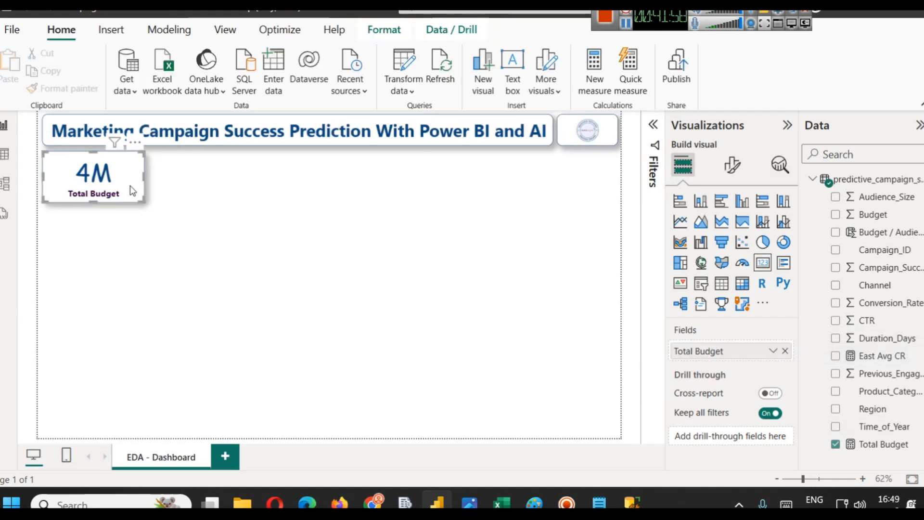
key(ctrl+c)
key(ctrl+v)
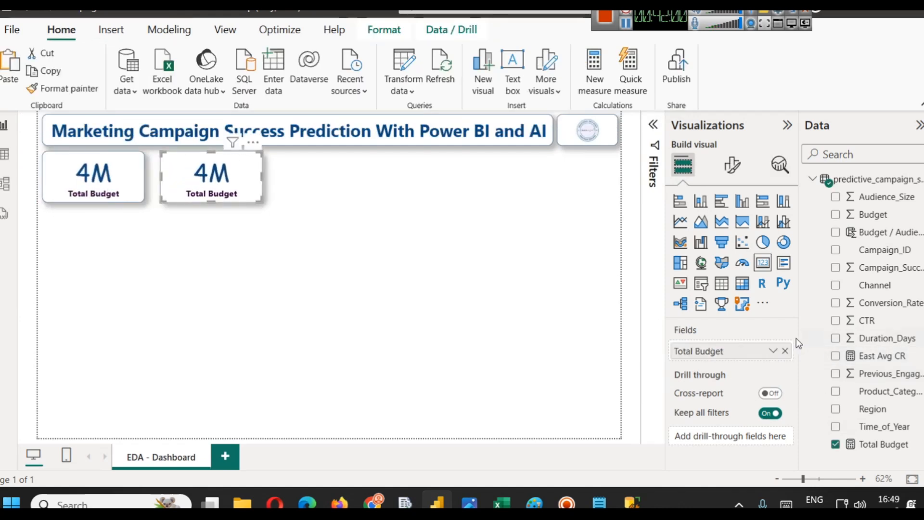
click(785, 351)
drag(880, 367, 722, 353)
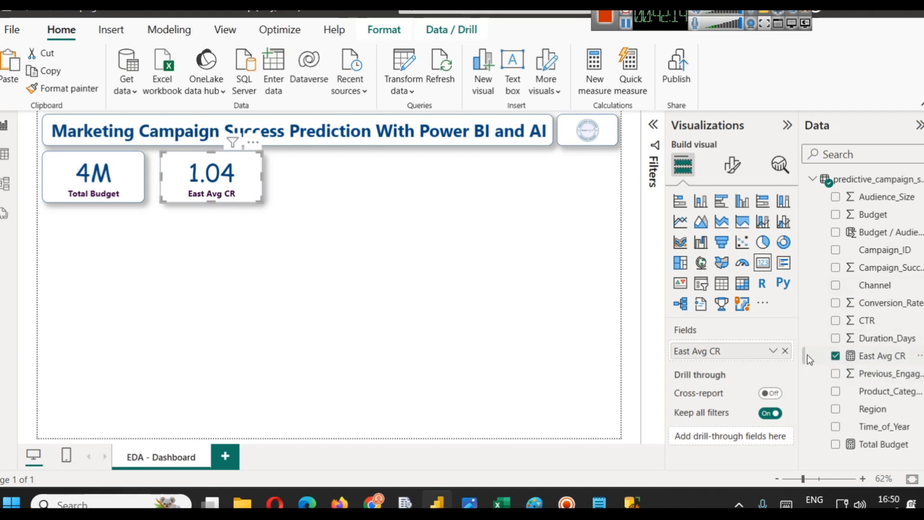
- Add a stacked column chart and place it beside the two cards
click(373, 232)
click(703, 205)
drag(93, 281, 410, 243)
drag(356, 208, 299, 154)
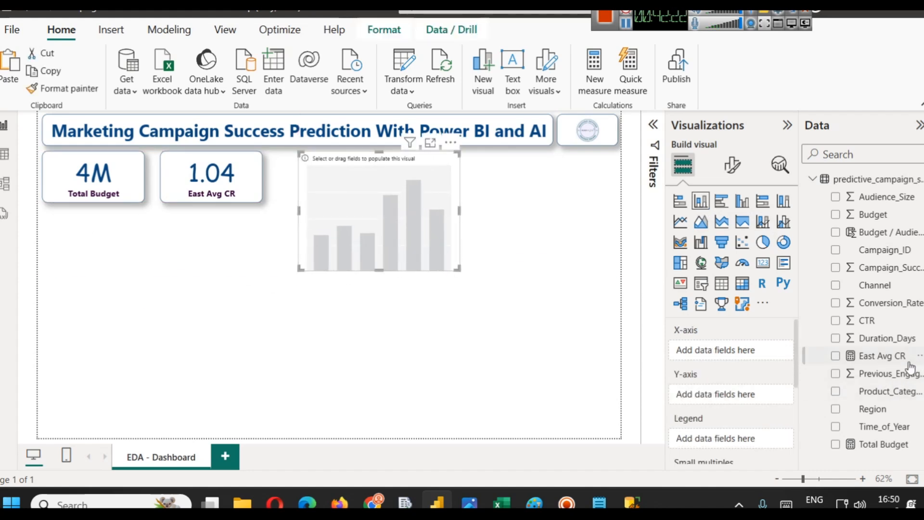
- Plot Conversion_Rate by Region in the column chart and switch its aggregation to Average
drag(874, 409, 725, 351)
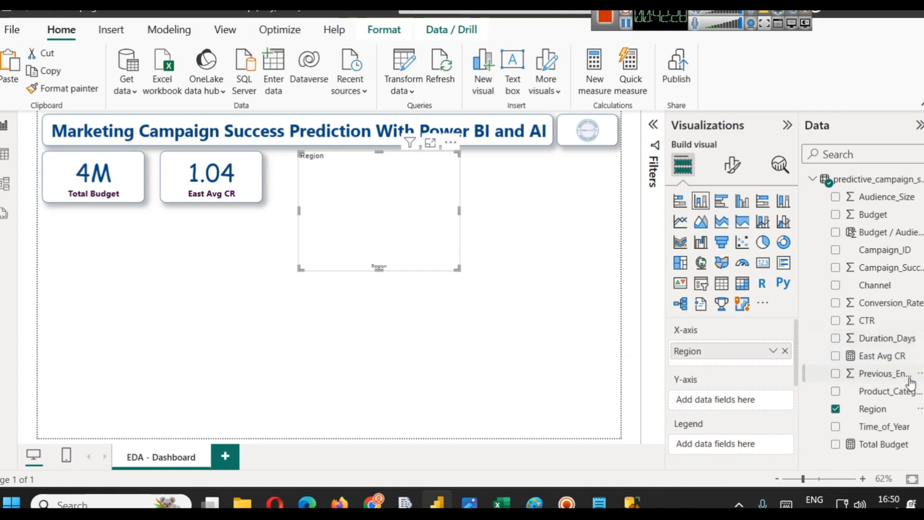
drag(893, 303, 754, 408)
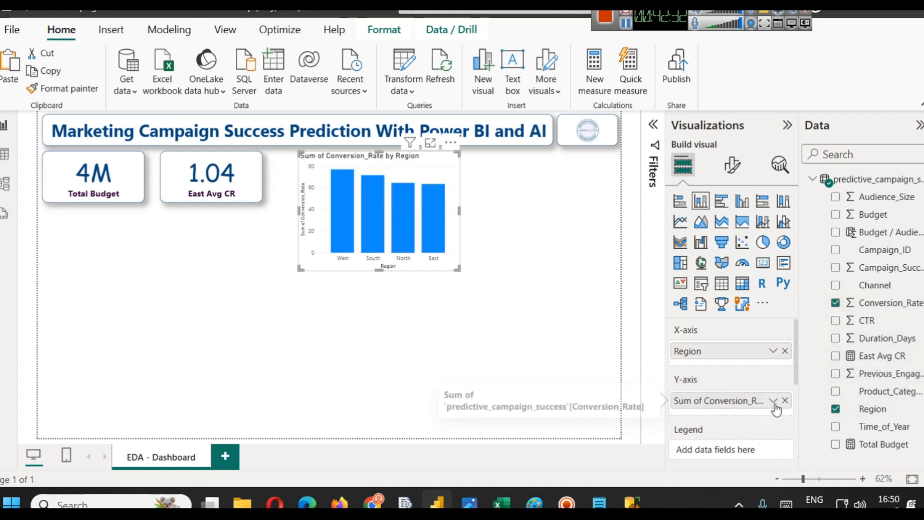
click(773, 400)
click(779, 237)
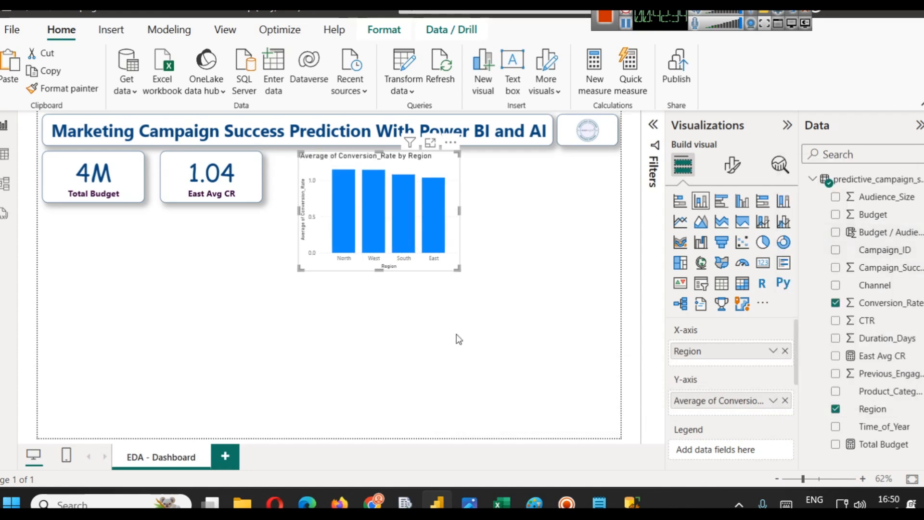
mouse_move(443, 188)
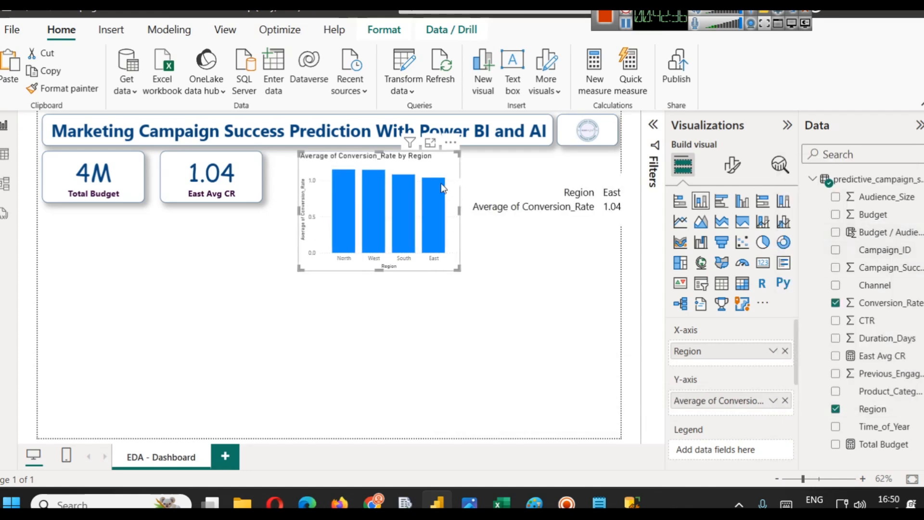
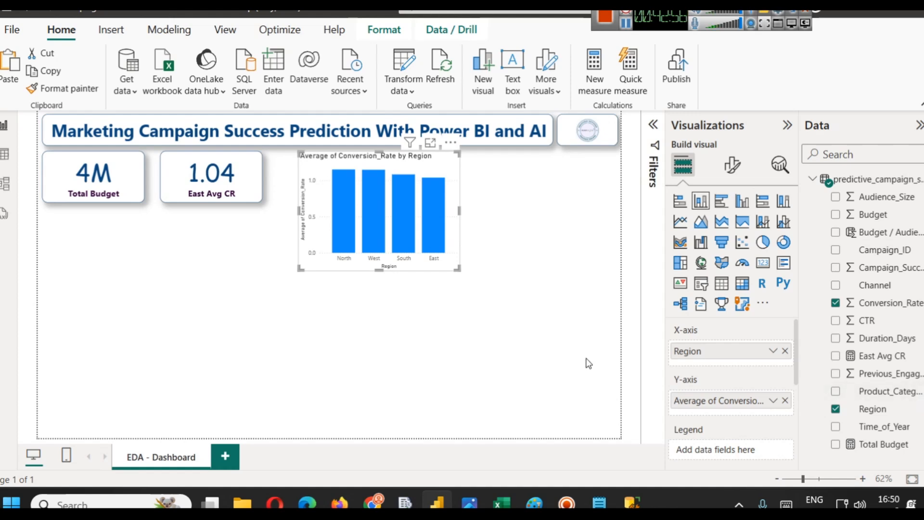
- Open the East Avg CR measure and expand the formula bar to read its full CALCULATE formula
click(874, 358)
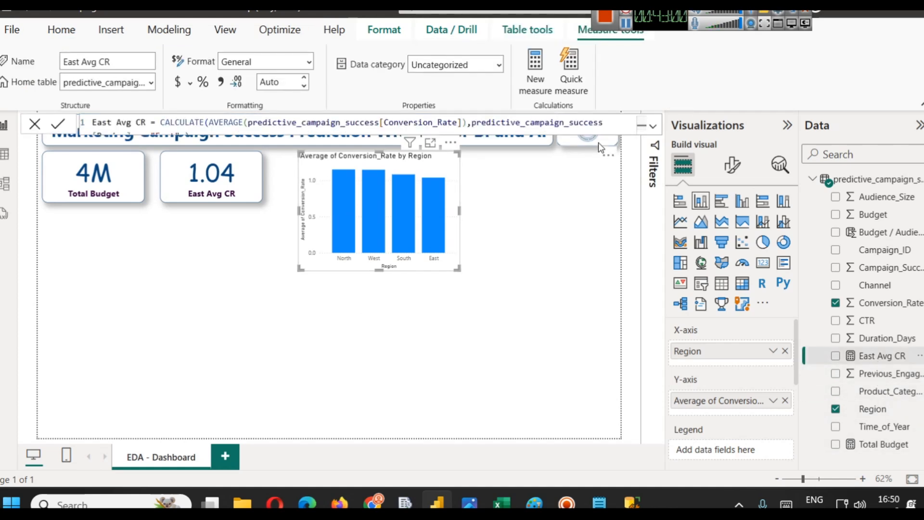
click(653, 126)
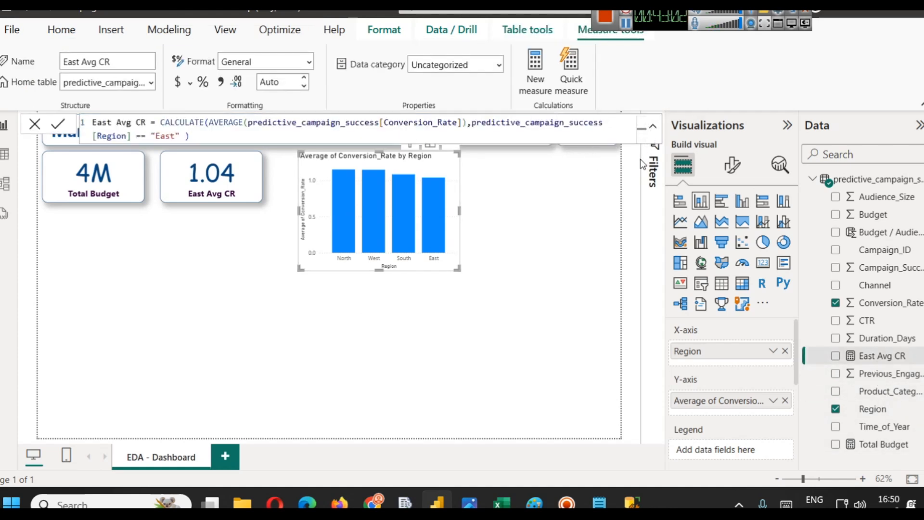
click(299, 133)
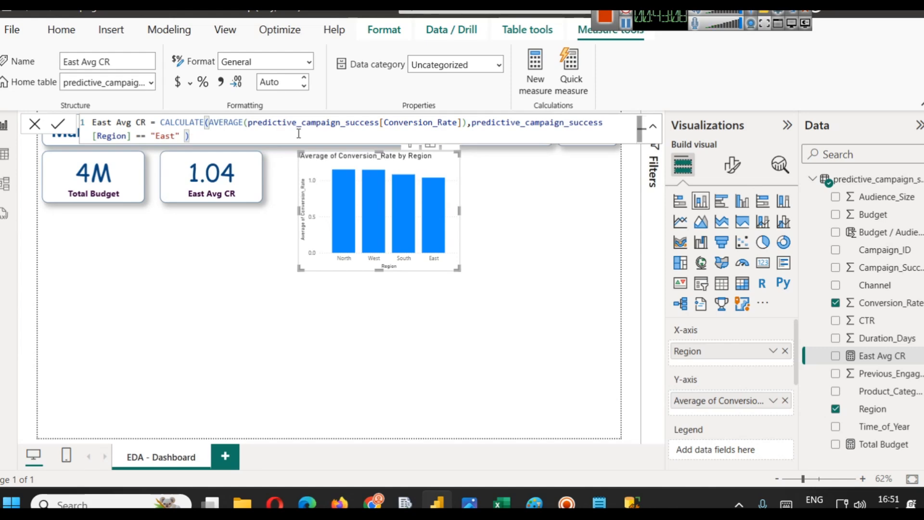
key(super)
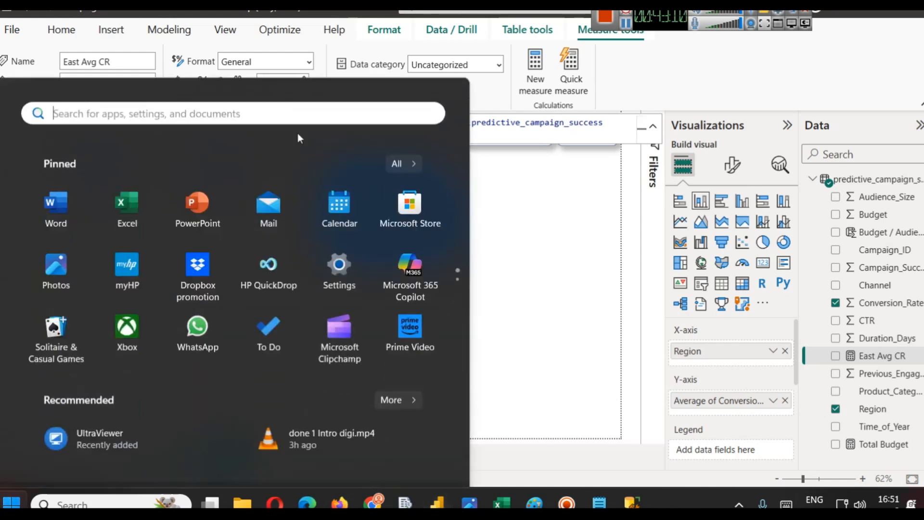
click(533, 284)
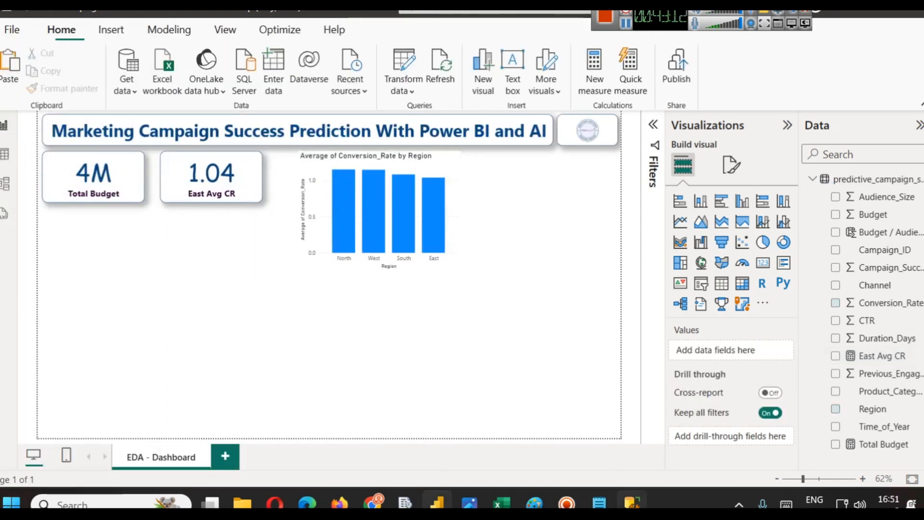
- Switch to Notepad and write the SQL query SELECT AVG(CR) FROM table WHERE Region = 'East' on a new line
click(599, 503)
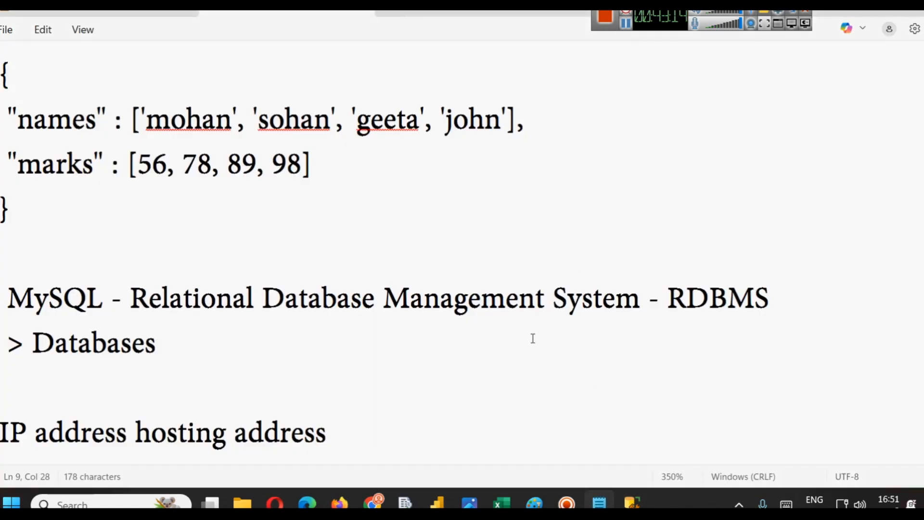
key(Return)
key(Return)
key(Return)
text(S)
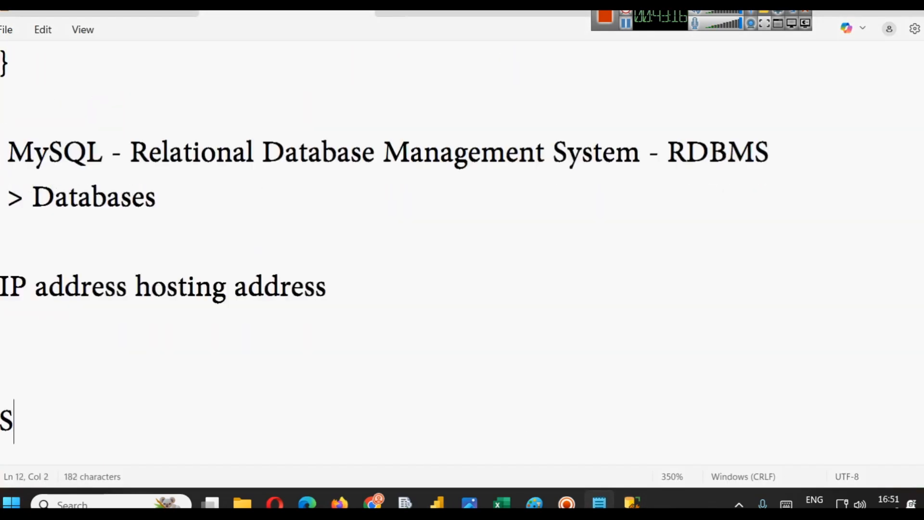
text(ELECT AV)
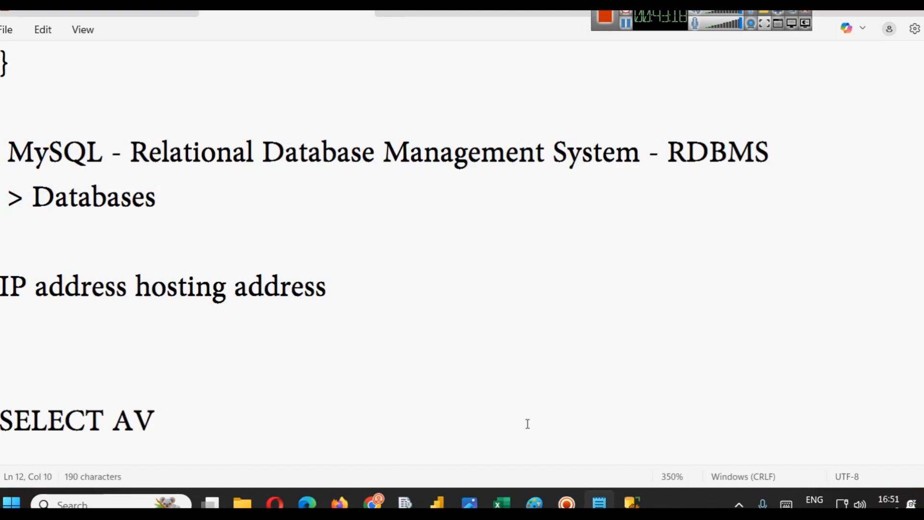
text(G(CR) FRO)
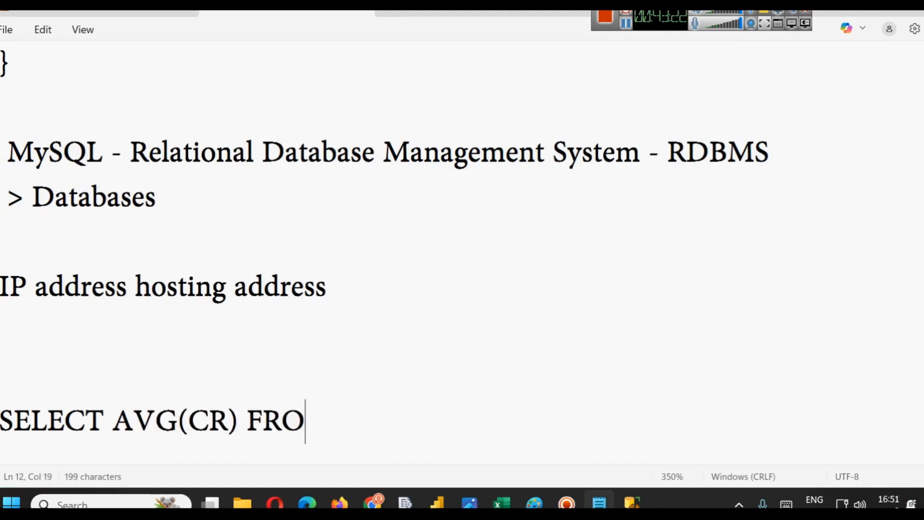
text(M )
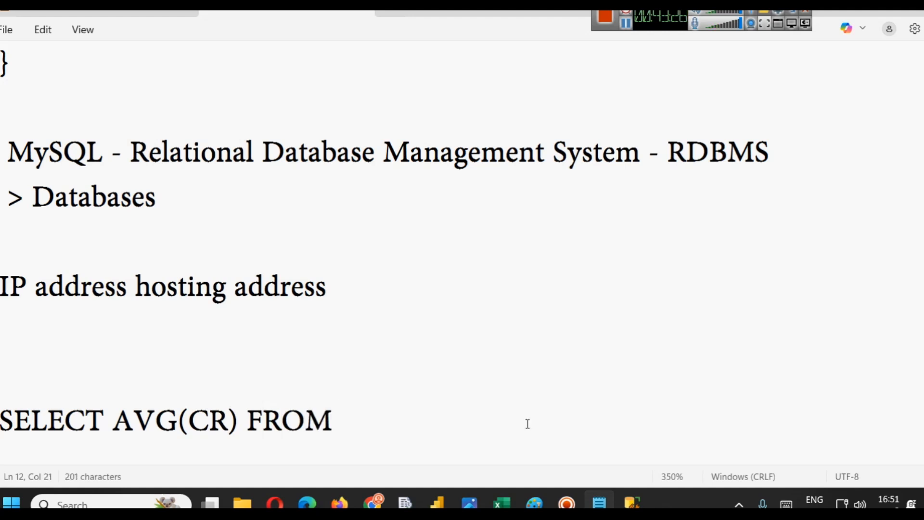
text(table WHER)
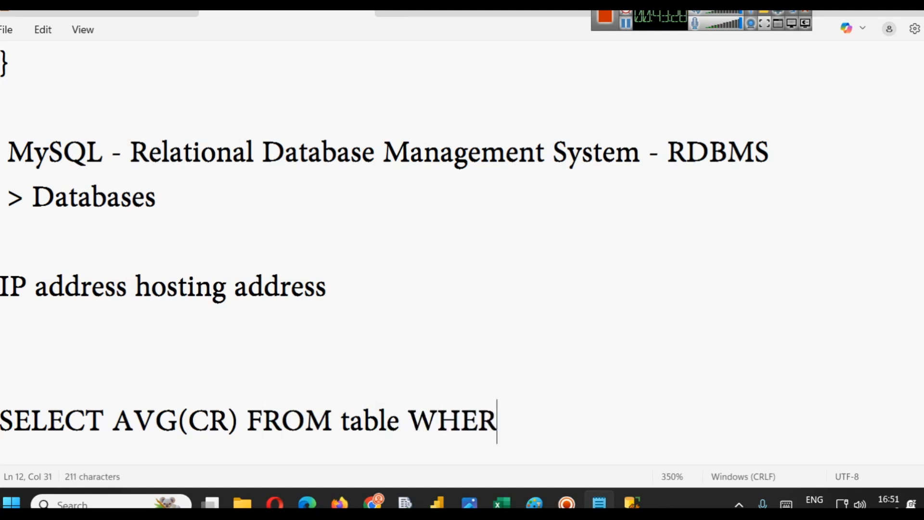
text(E Regi)
text(= '')
key(Left)
text(East)
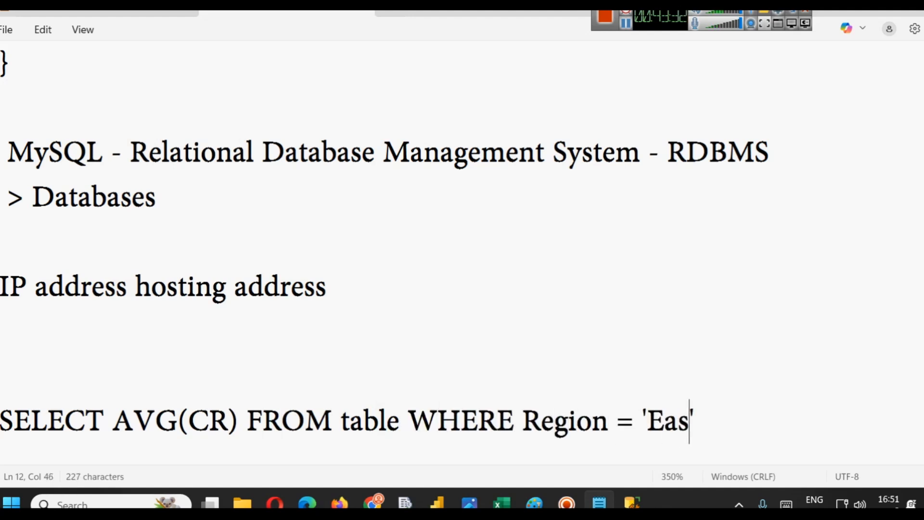
- Add Region to the query's select list after AVG(CR) and break the line before FROM
key(Left)
key(Left)
key(Left)
key(Left)
click(243, 412)
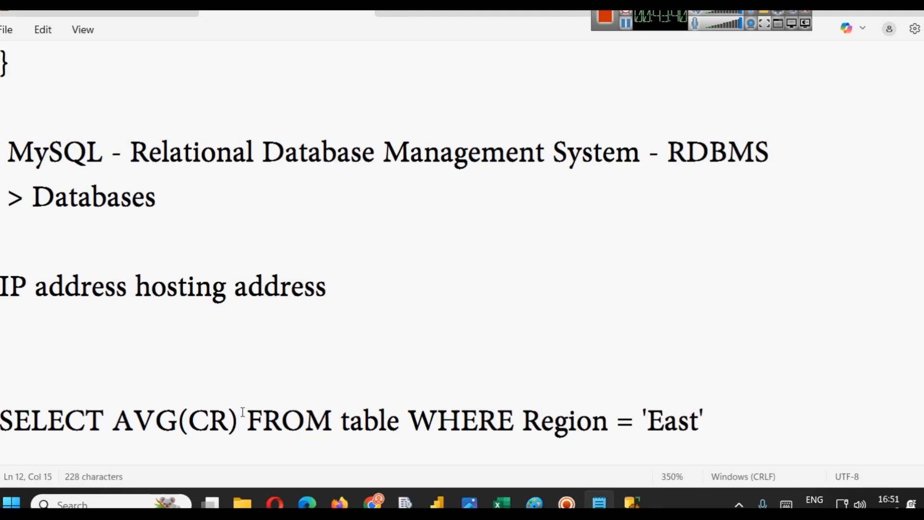
text(, Re)
text(gu)
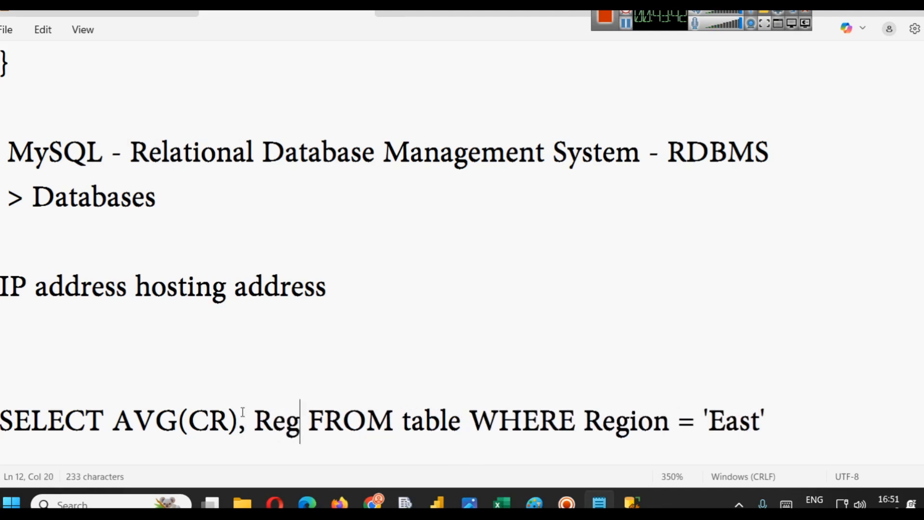
key(BackSpace)
text(o)
key(BackSpace)
text(ion)
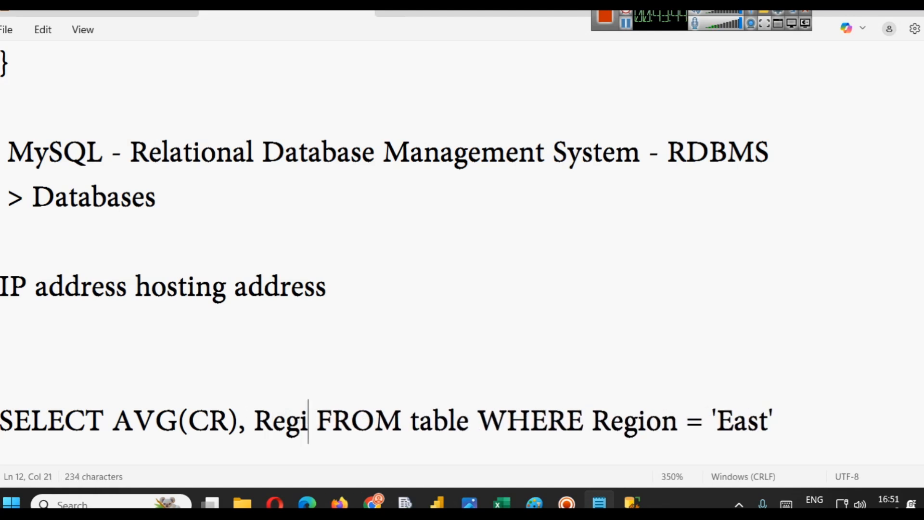
key(Return)
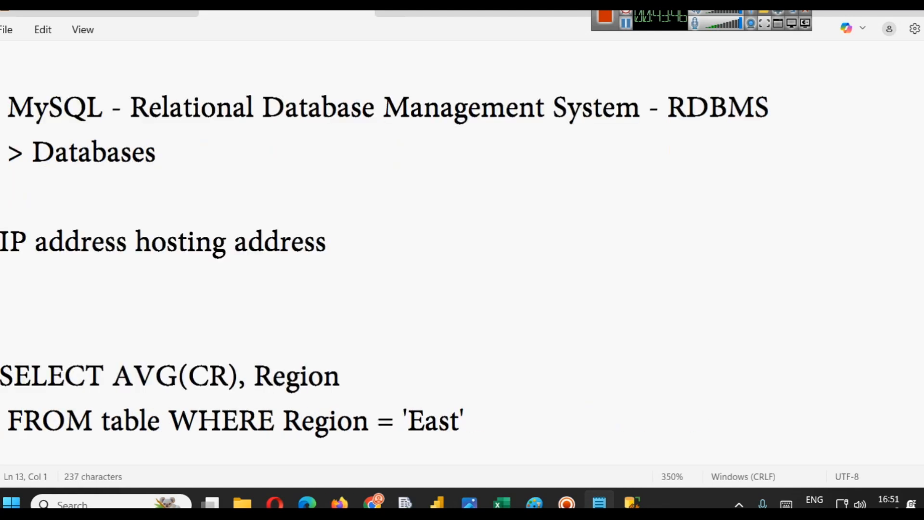
- Append a GROUP BY Region clause on a new line, reusing the Region word from the select list
key(End)
key(Return)
text(GR)
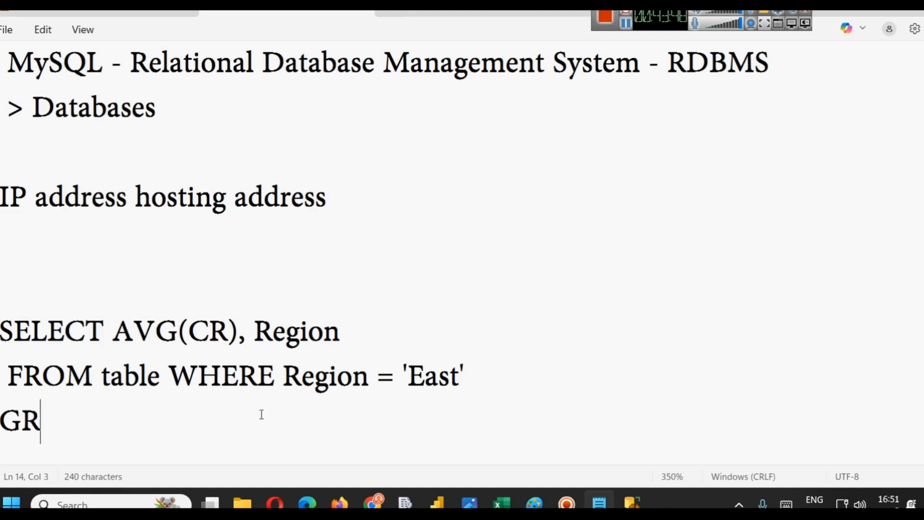
text(OUP )
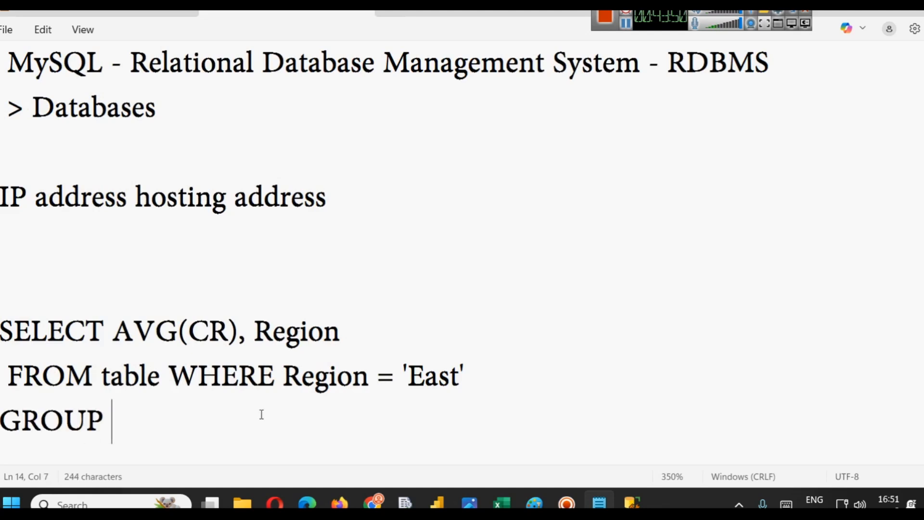
text(BY)
double_click(321, 338)
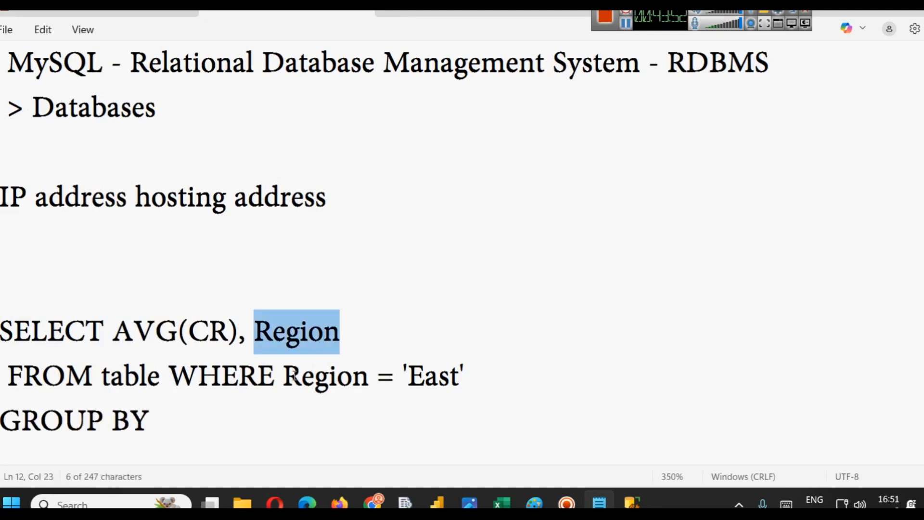
key(ctrl+c)
click(237, 412)
key(ctrl+v)
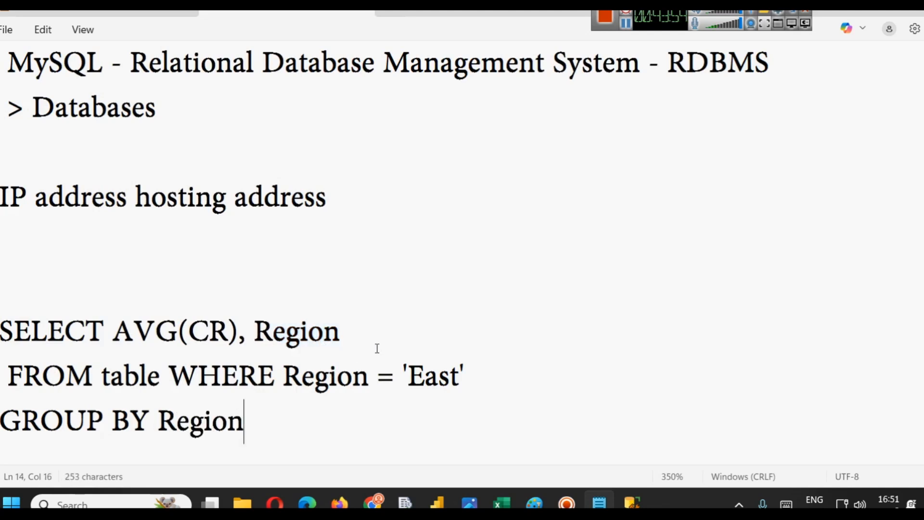
- Switch back to Power BI and change the column chart's Conversion_Rate aggregation to Maximum
drag(340, 337, 126, 342)
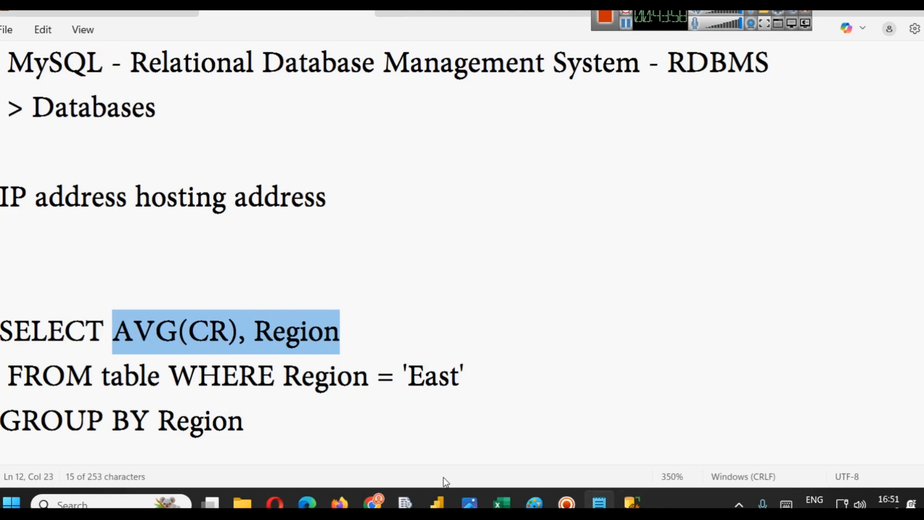
click(435, 503)
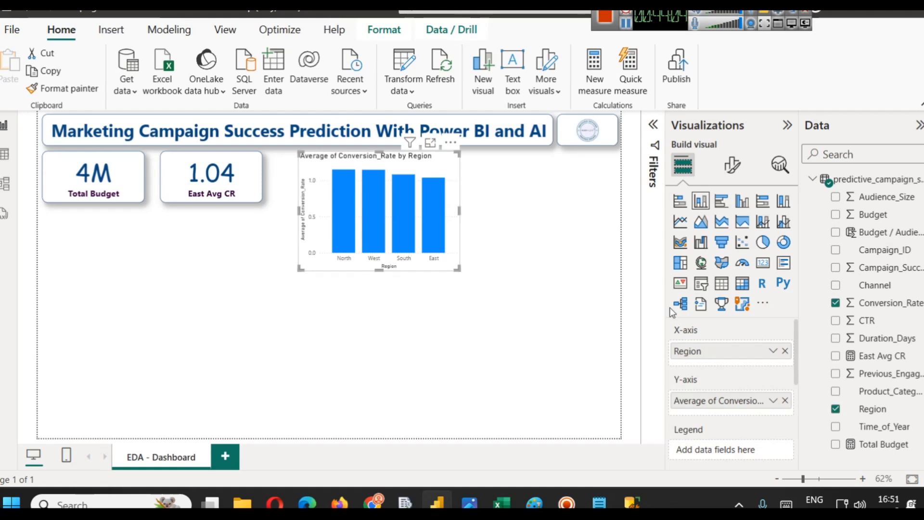
click(773, 400)
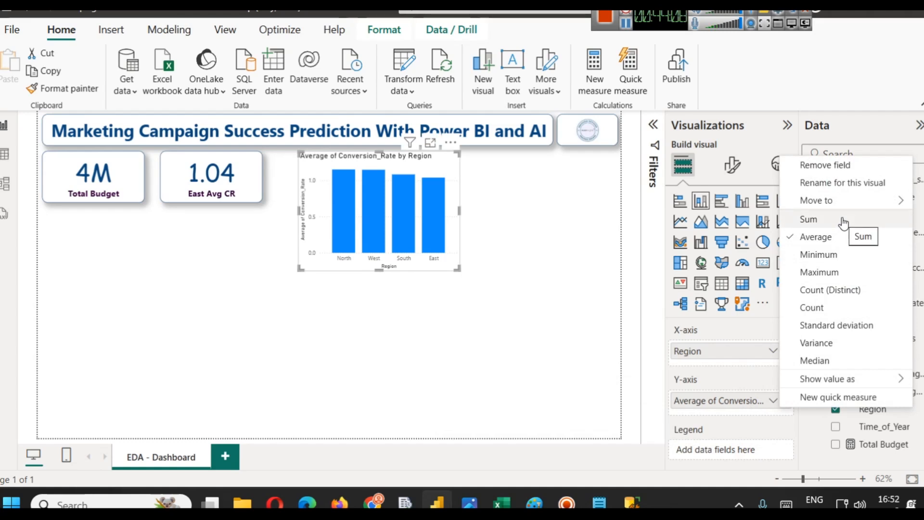
click(825, 272)
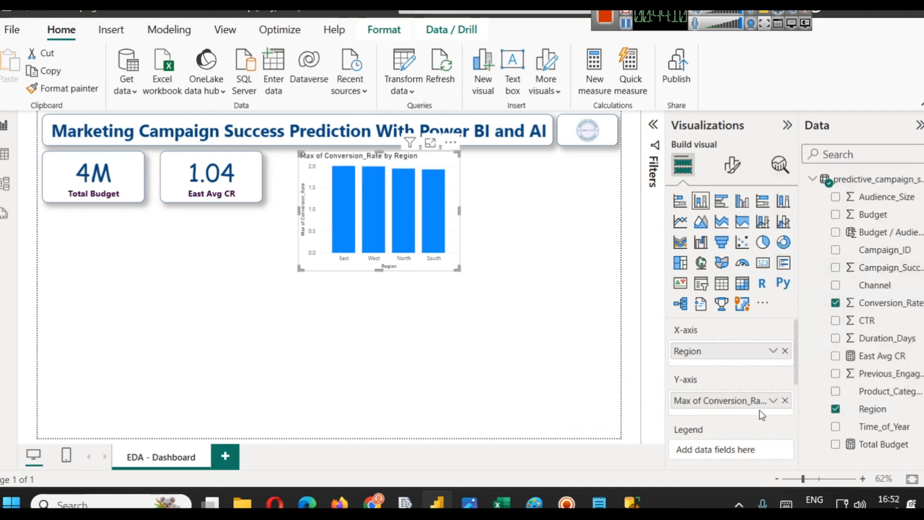
- Change the column chart's Conversion_Rate aggregation to Standard deviation
click(773, 400)
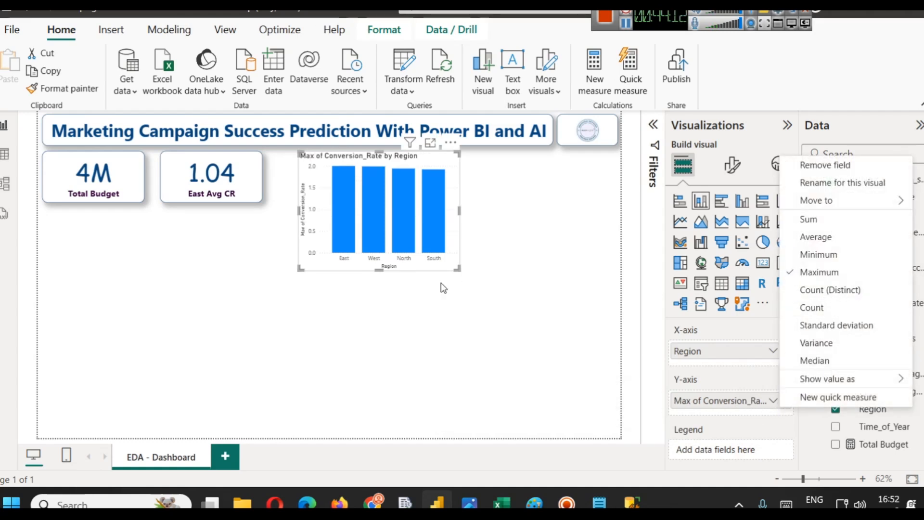
click(346, 184)
click(342, 188)
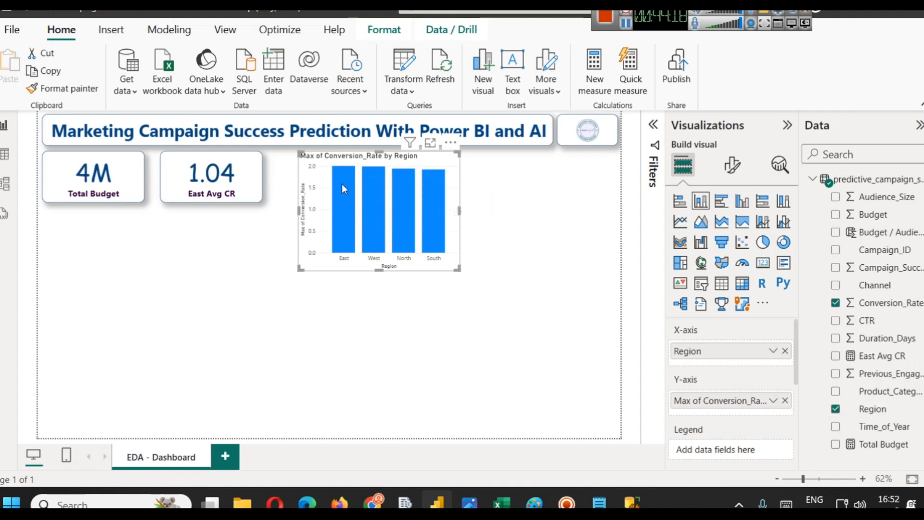
mouse_move(348, 186)
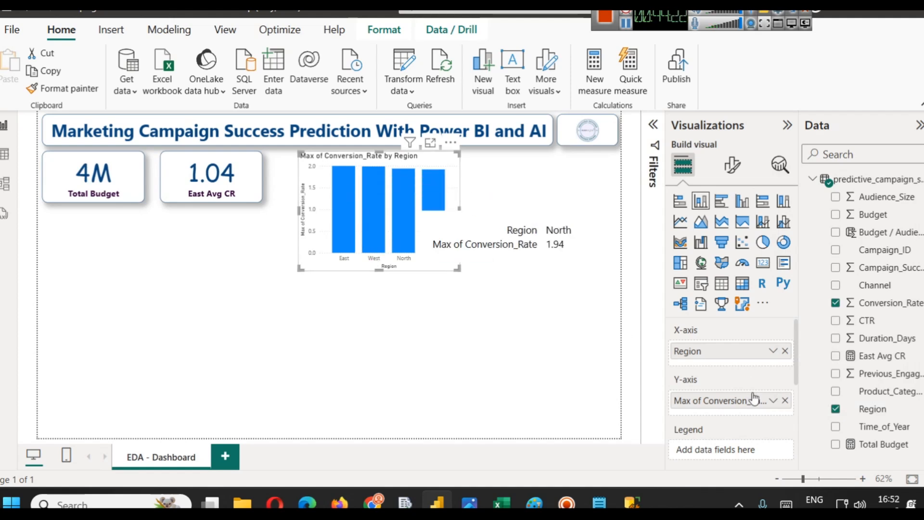
click(773, 401)
click(818, 325)
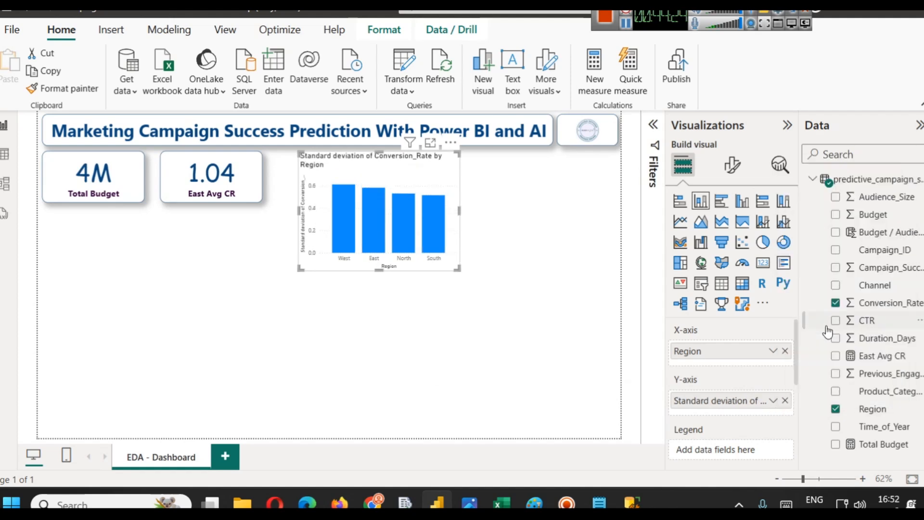
- Switch to the browser and scroll through the slidescope DAX article listing
mouse_move(346, 213)
mouse_move(372, 503)
click(390, 414)
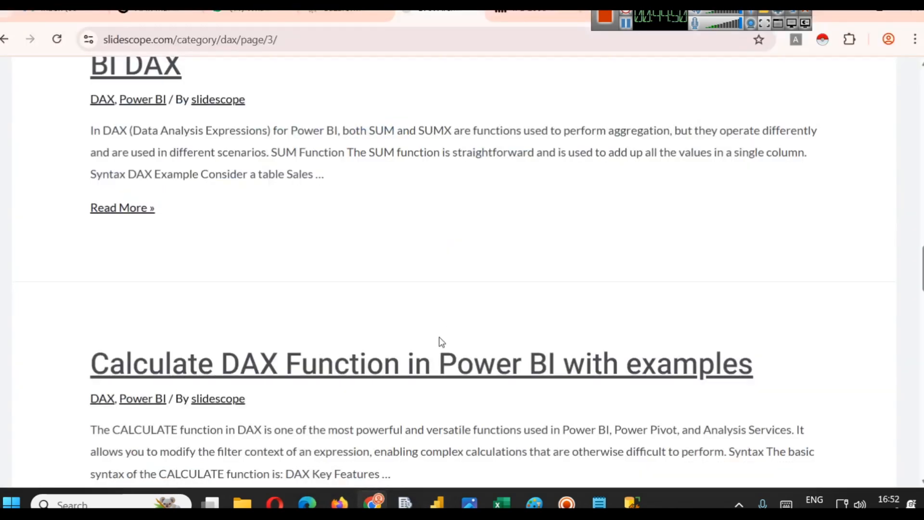
scroll(394, 370, up, 5)
scroll(336, 333, up, 2)
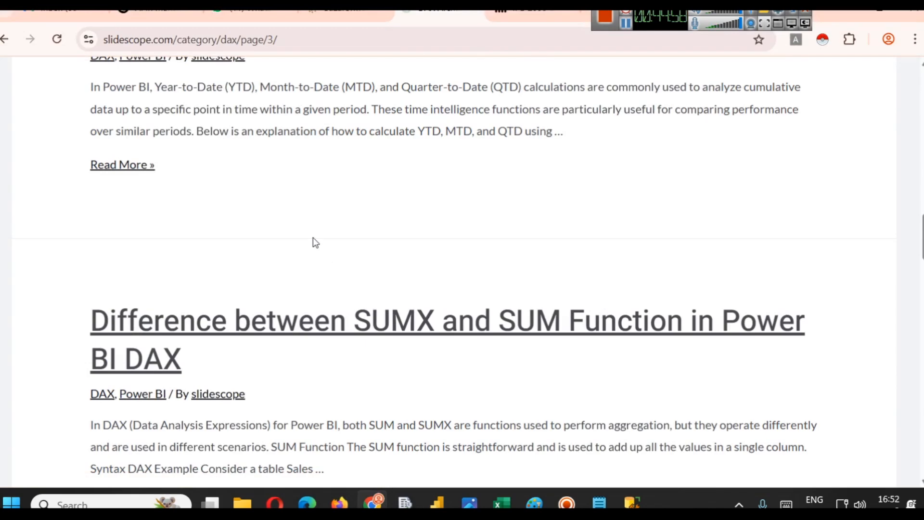
scroll(296, 277, up, 2)
scroll(314, 310, up, 6)
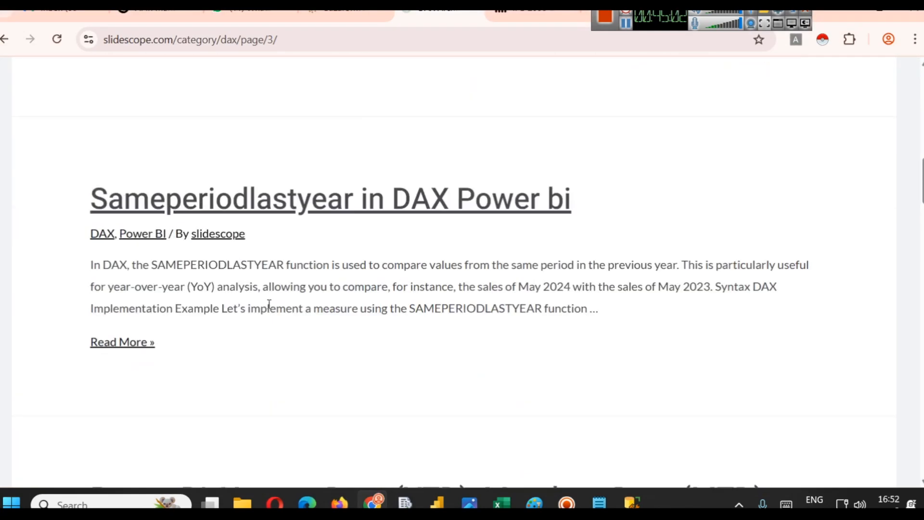
scroll(269, 304, down, 3)
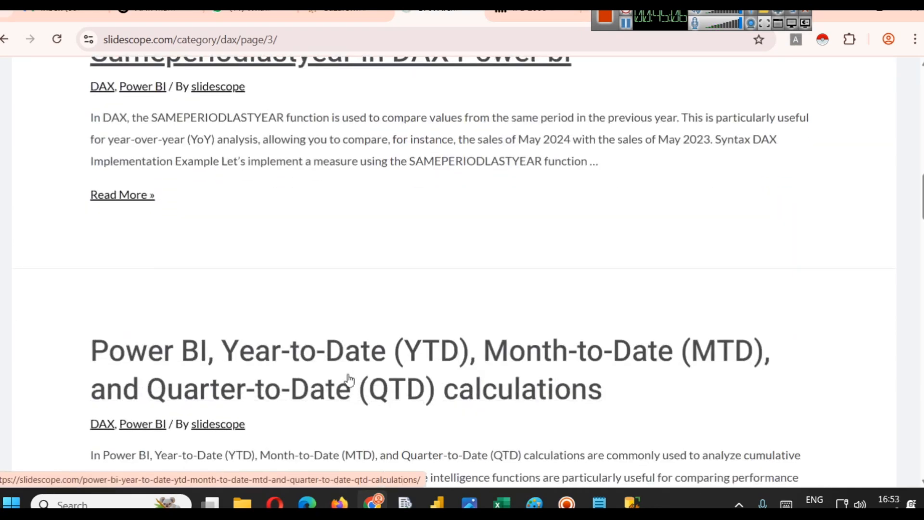
scroll(351, 383, up, 4)
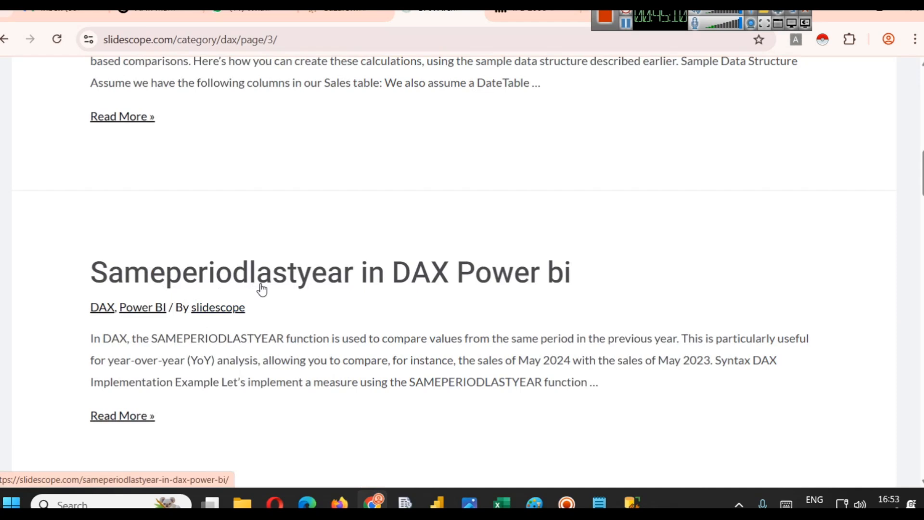
- Switch to File Explorer on New Volume (E:) and browse through the project folders starting with S
mouse_move(242, 503)
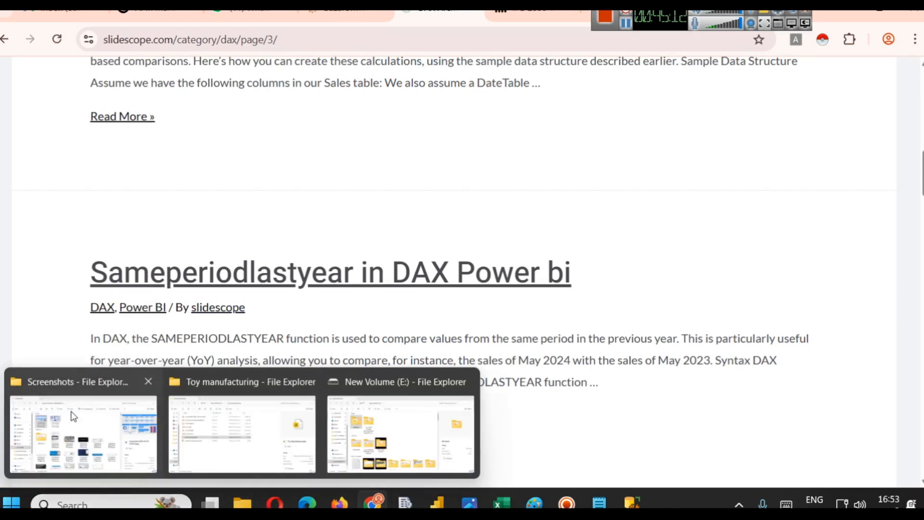
click(415, 424)
click(321, 290)
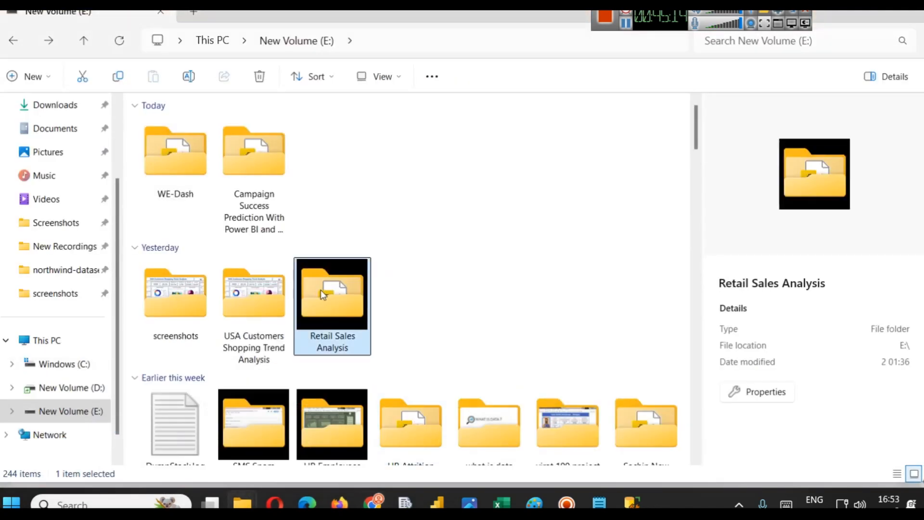
key(s)
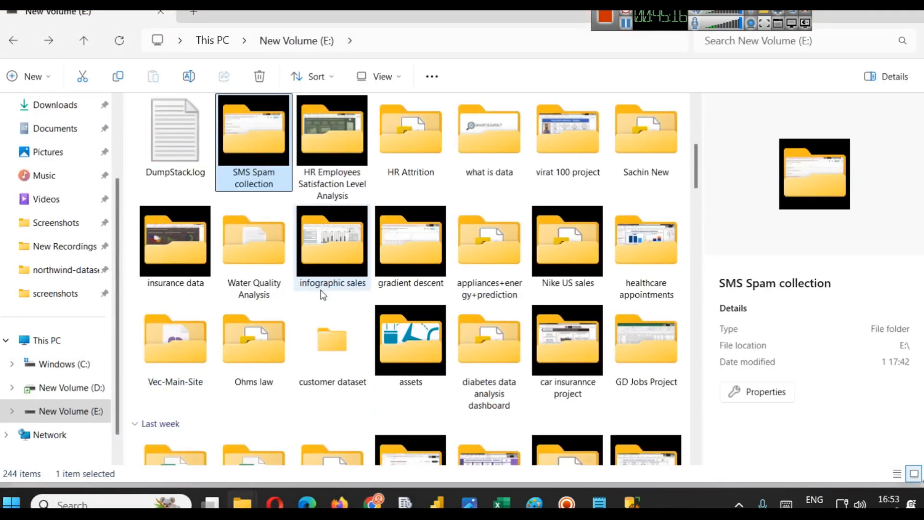
key(s)
key(s)
key(s)
key(s)
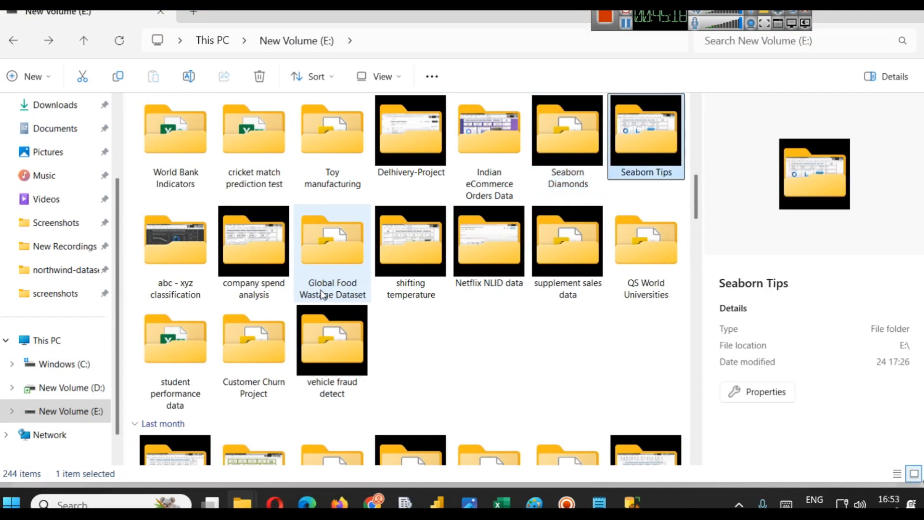
key(s)
key(s)
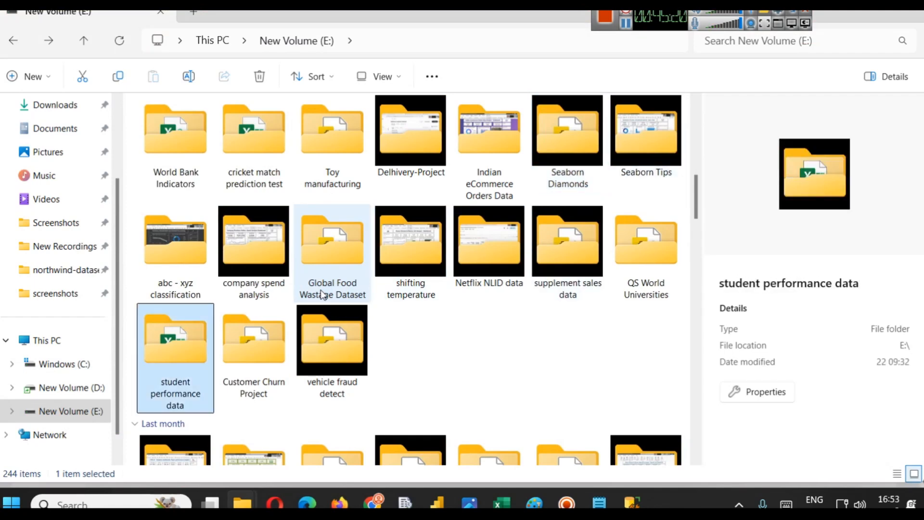
key(s)
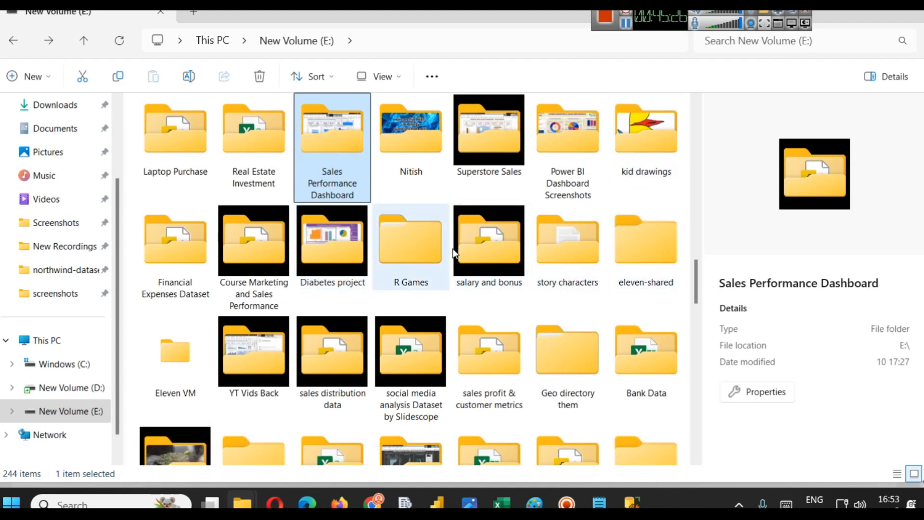
click(835, 11)
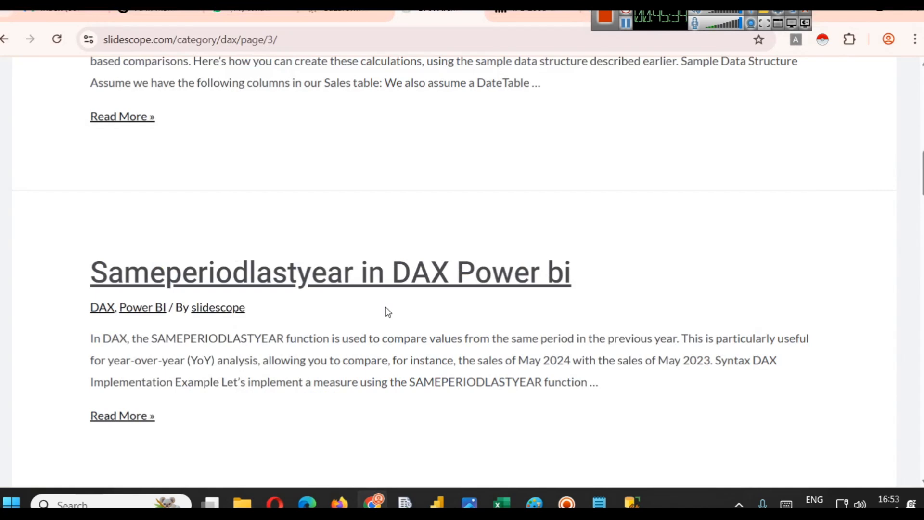
- Return to File Explorer and browse through the project folders starting with T
mouse_move(244, 503)
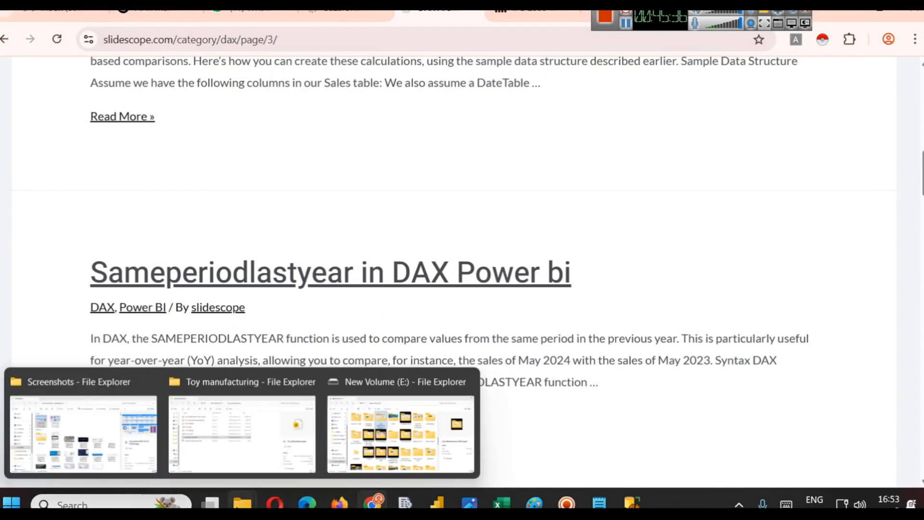
click(413, 415)
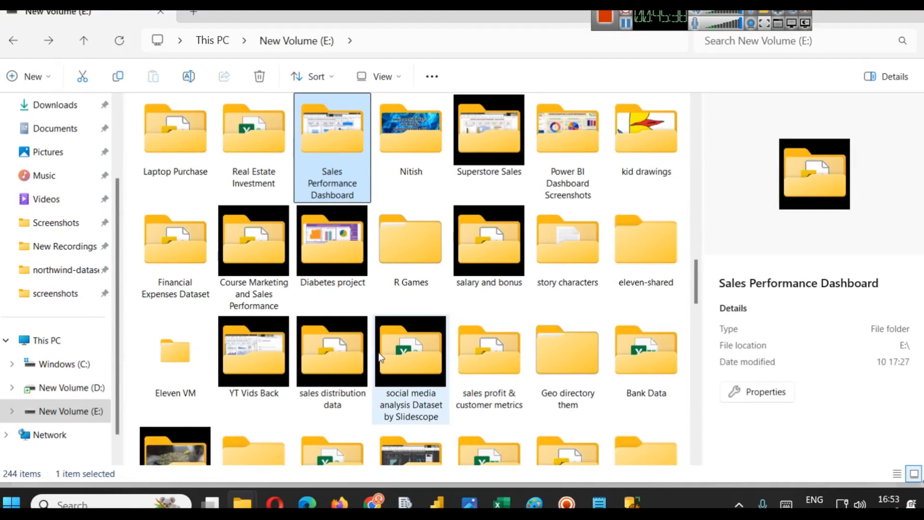
text(ti)
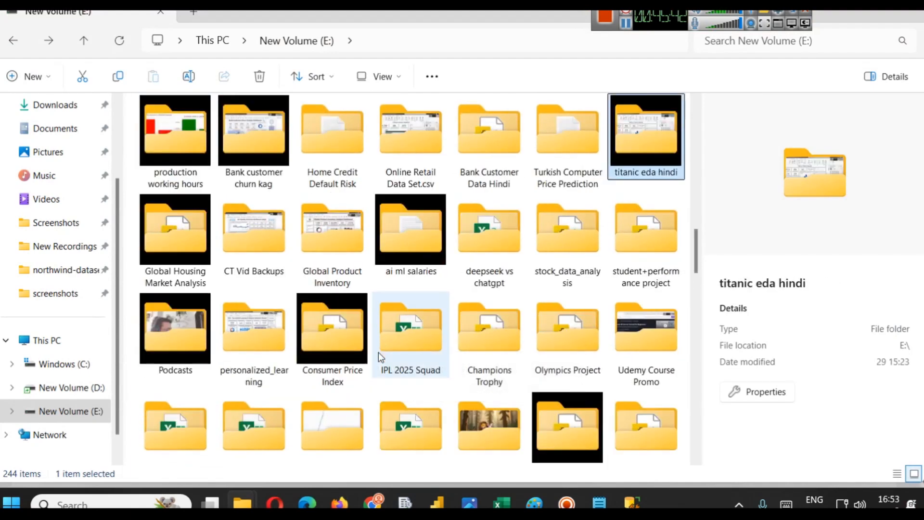
click(392, 250)
key(t)
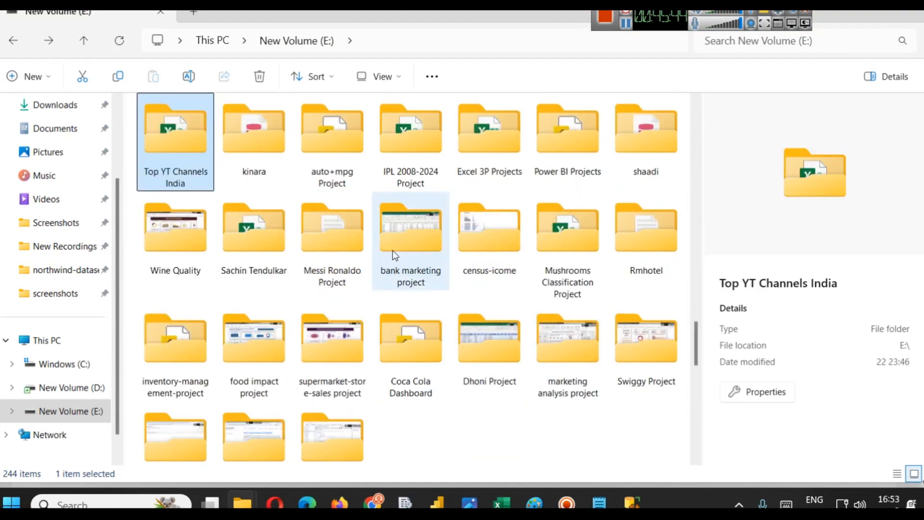
key(t)
key(t)
key(t)
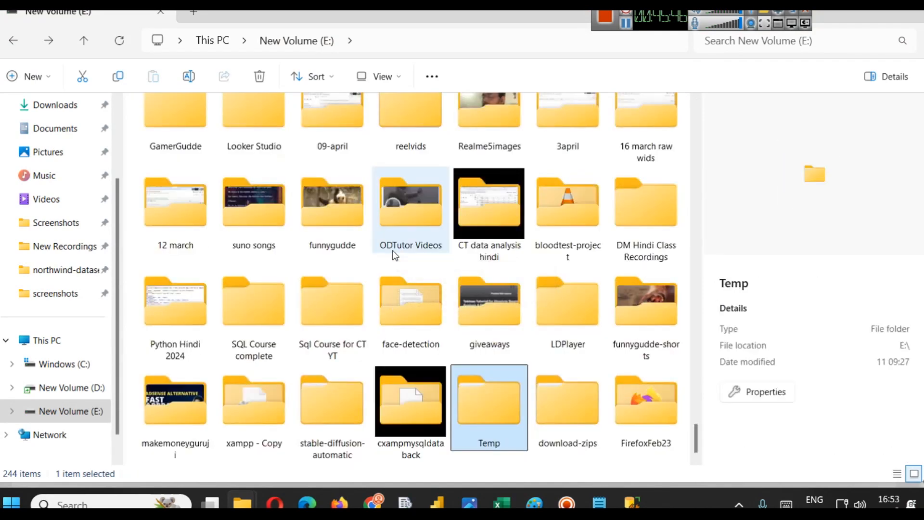
key(t)
key(t)
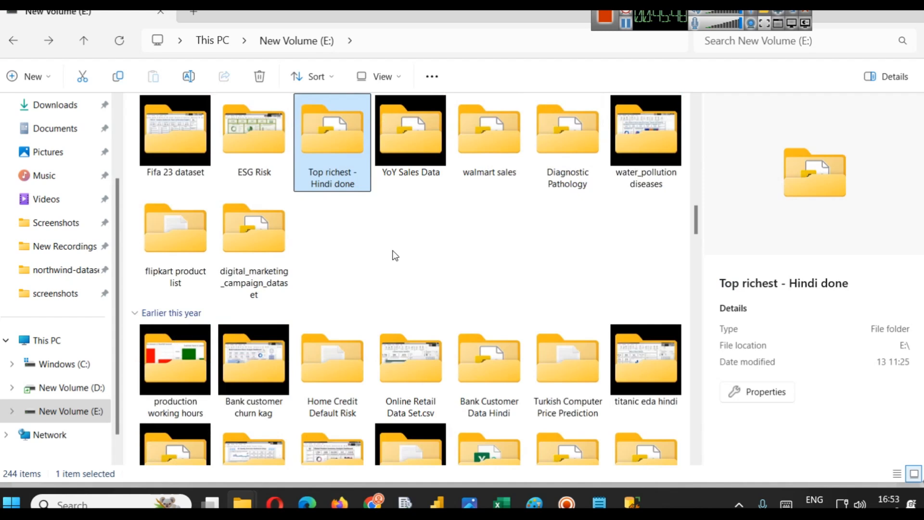
key(t)
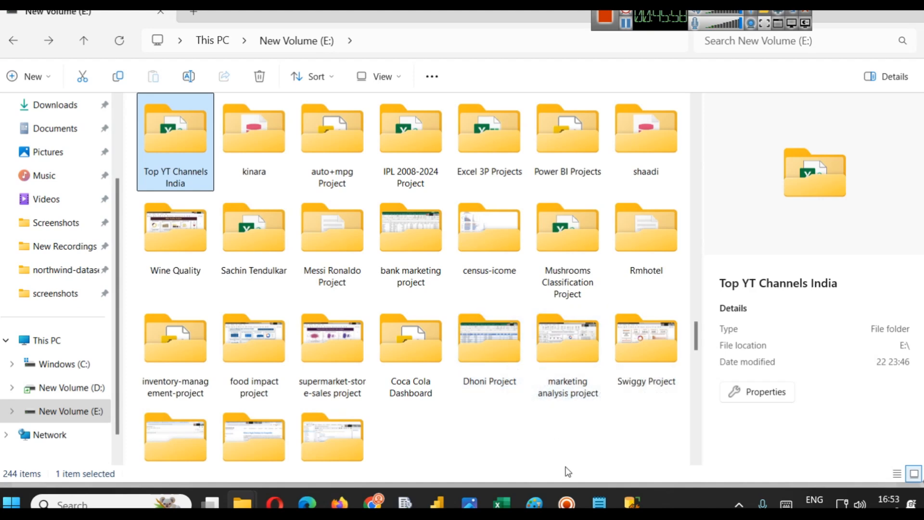
- Switch back to Power BI and delete the standard deviation column chart from the dashboard
click(441, 501)
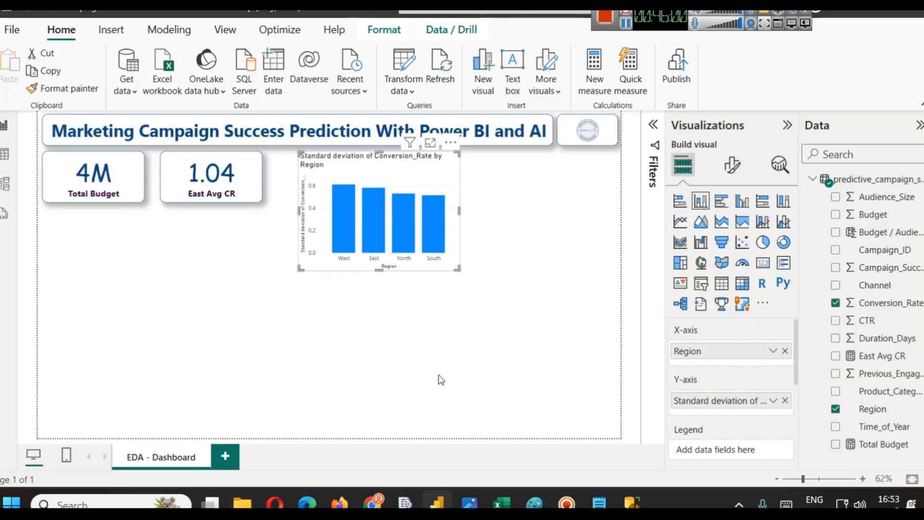
click(601, 290)
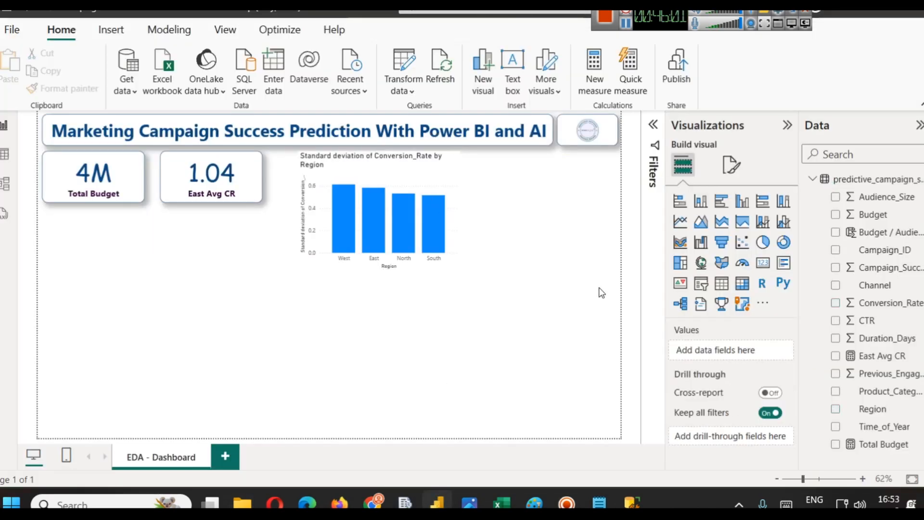
click(455, 177)
key(Delete)
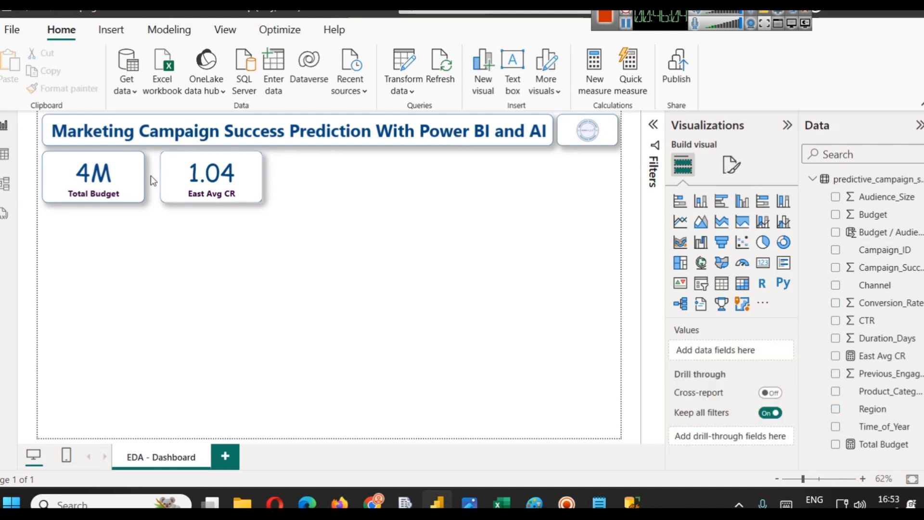
- Open the full Get Data dialog, scroll through the available data source connectors, and cancel it
click(132, 91)
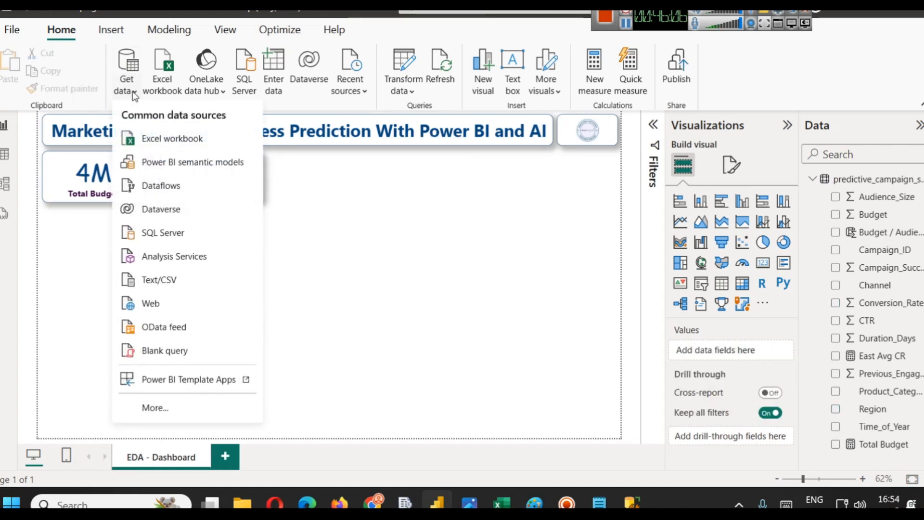
click(145, 418)
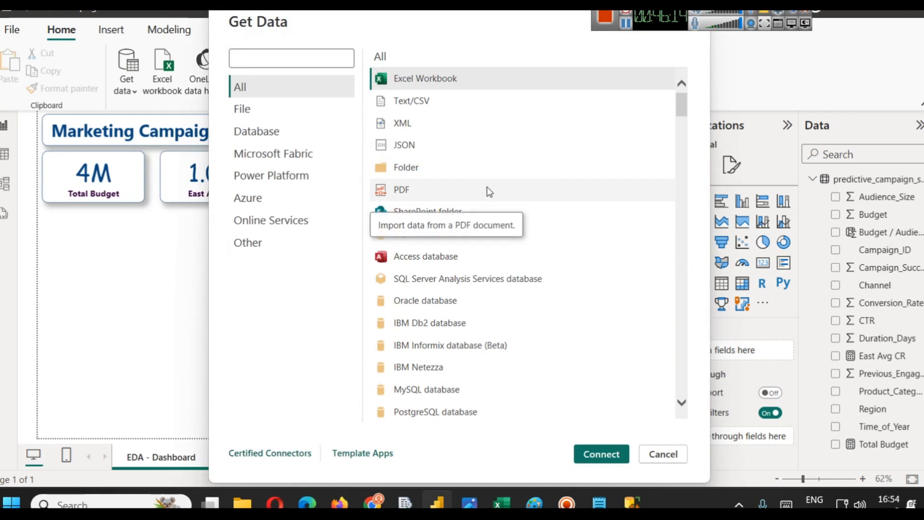
scroll(529, 383, down, 1)
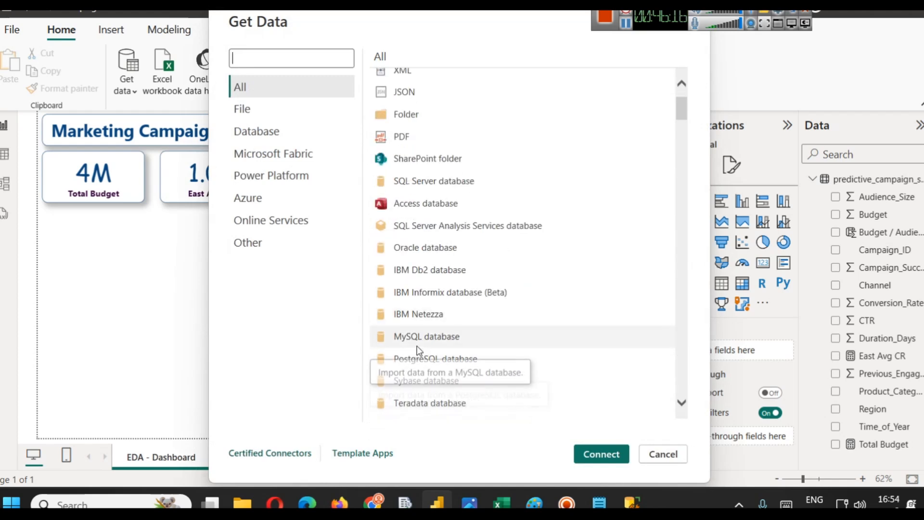
scroll(559, 332, down, 3)
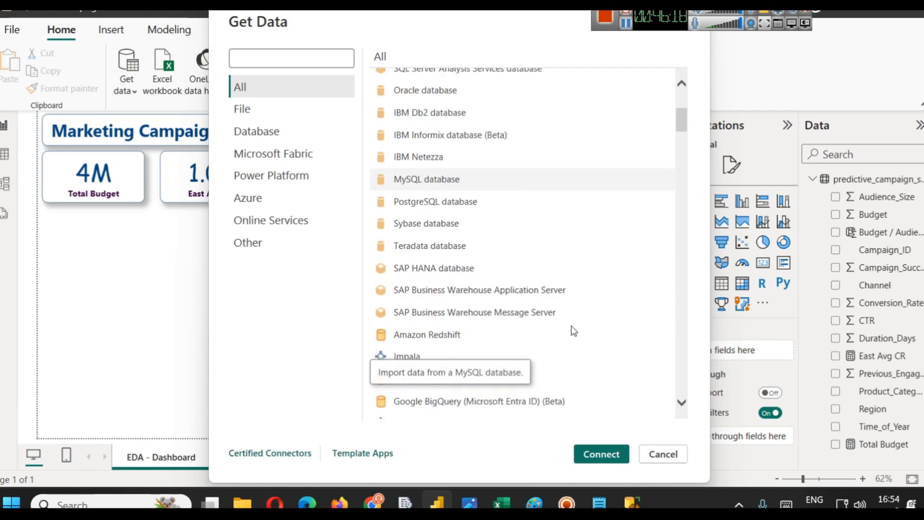
scroll(568, 327, down, 3)
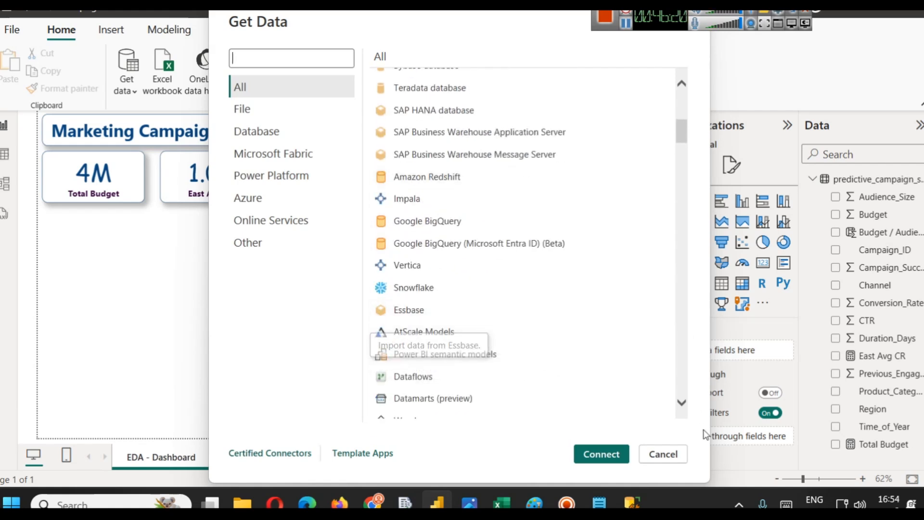
click(681, 454)
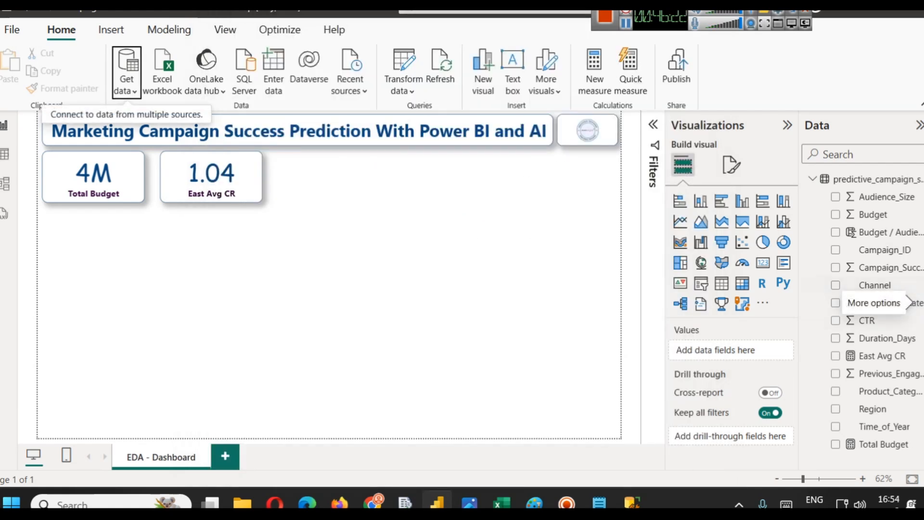
- Delete the East Avg CR and Total Budget cards from the dashboard page
click(207, 185)
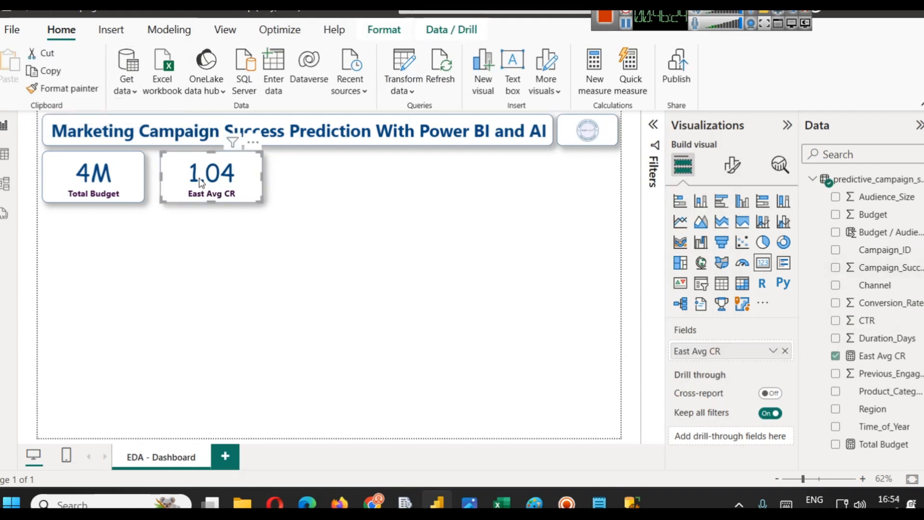
key(Delete)
click(87, 201)
key(Delete)
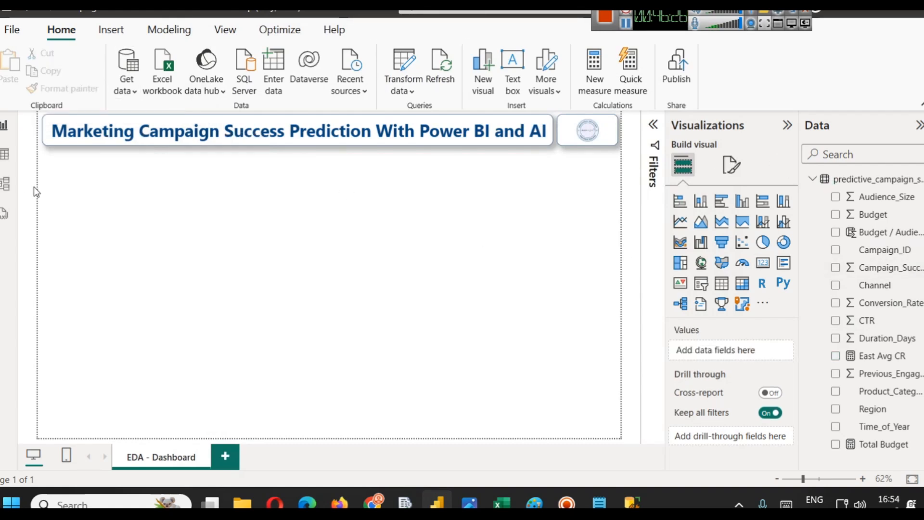
- Switch to the model view and collapse the Properties pane
click(7, 183)
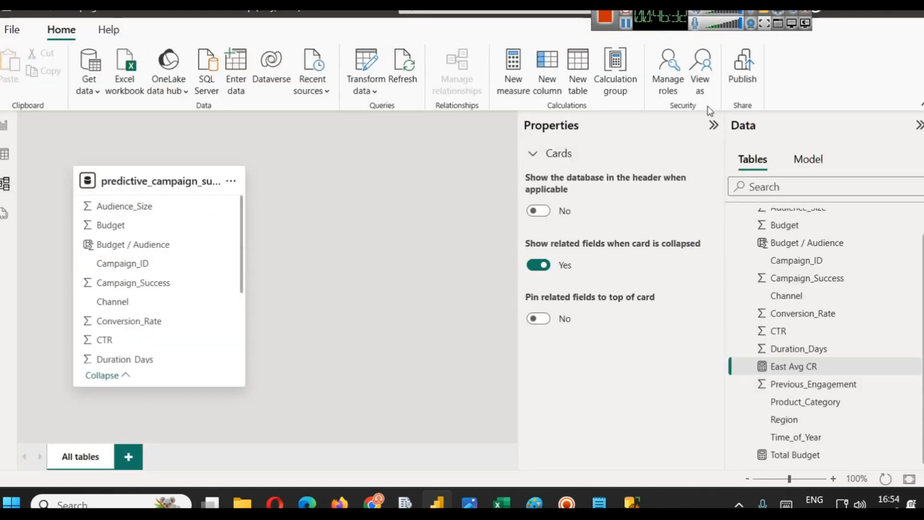
click(713, 126)
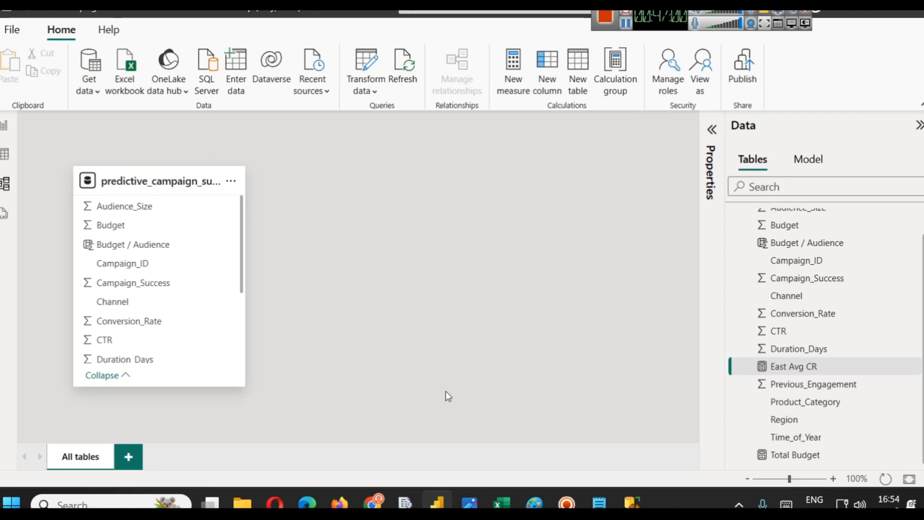
- Search the Start menu for Power BI Desktop and view the recent files of both installed versions
mouse_move(433, 501)
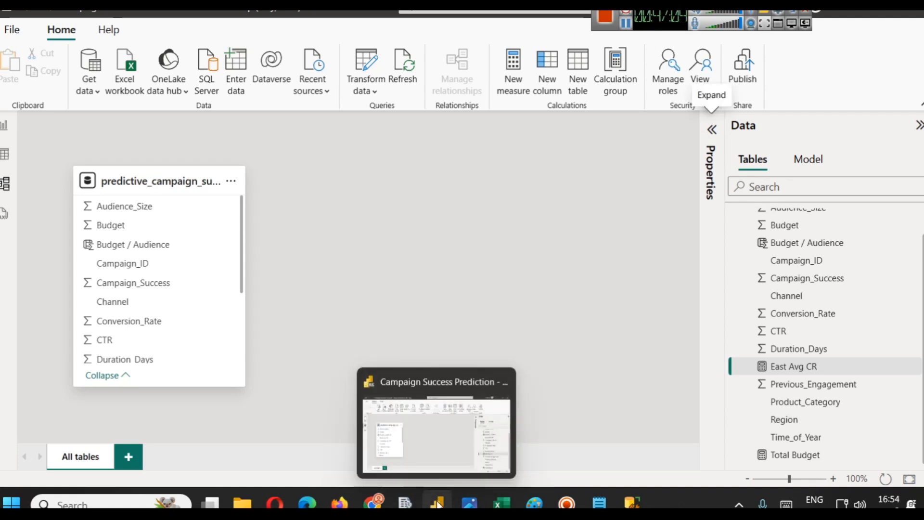
click(110, 504)
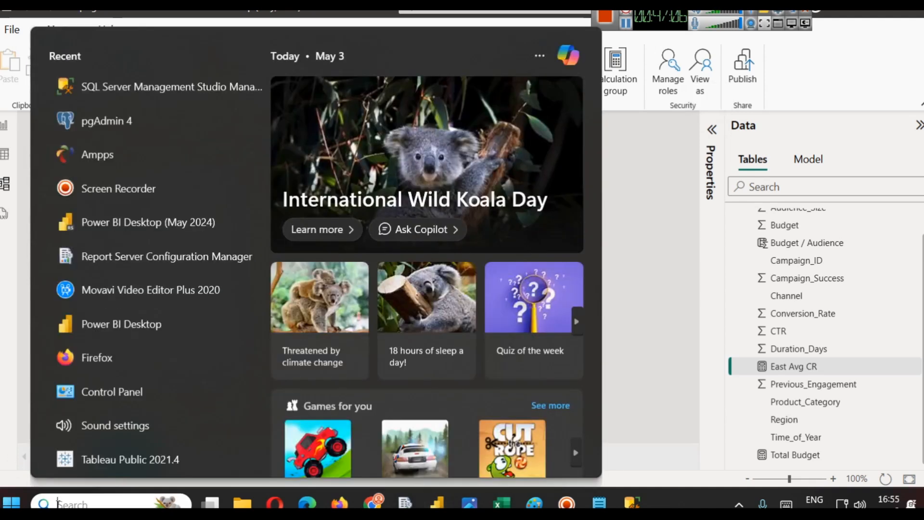
text(power)
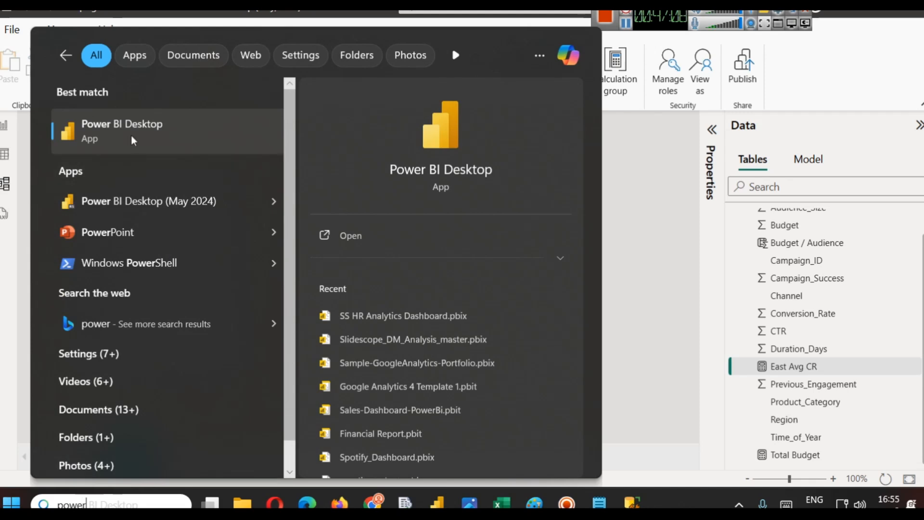
click(272, 201)
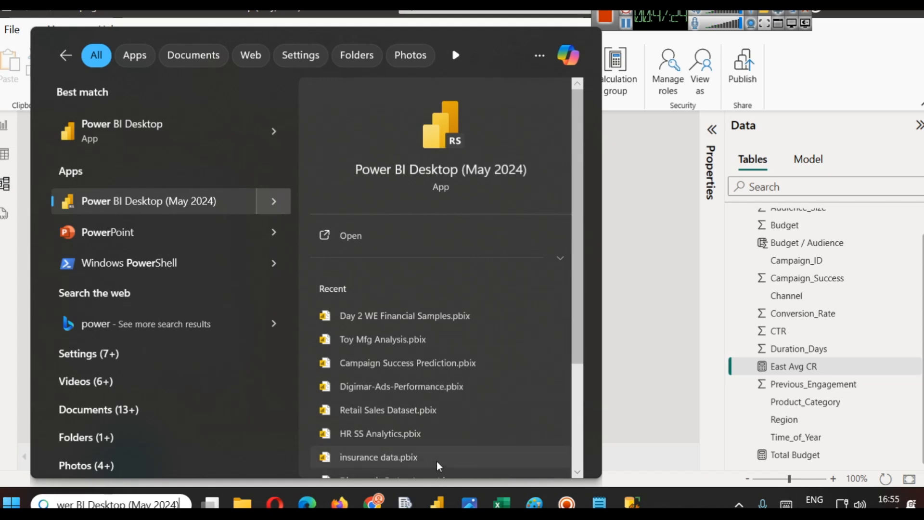
click(270, 137)
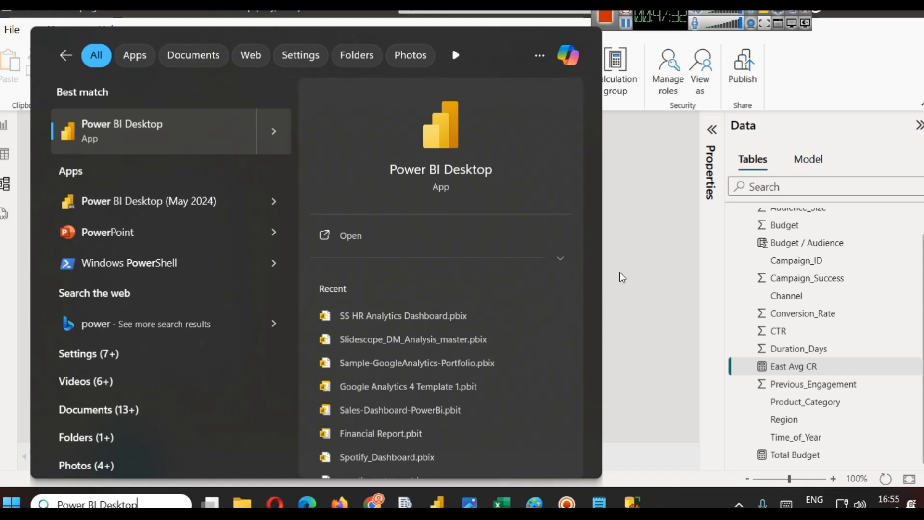
click(694, 255)
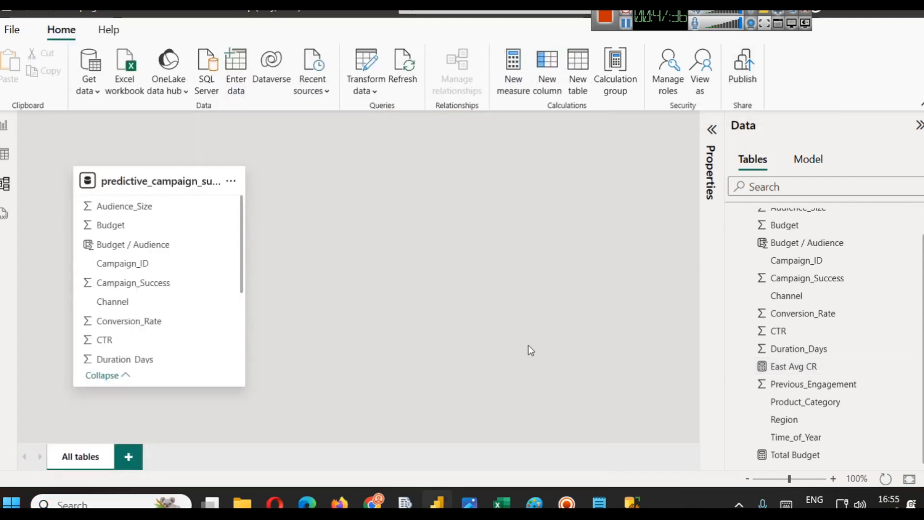
- Return to Power BI and open the Open report page listing recent reports
click(436, 503)
click(436, 503)
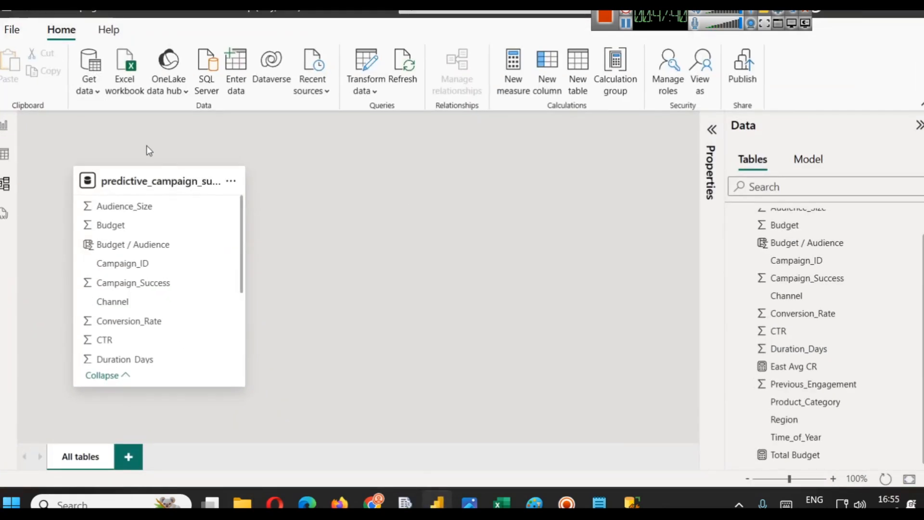
click(2, 28)
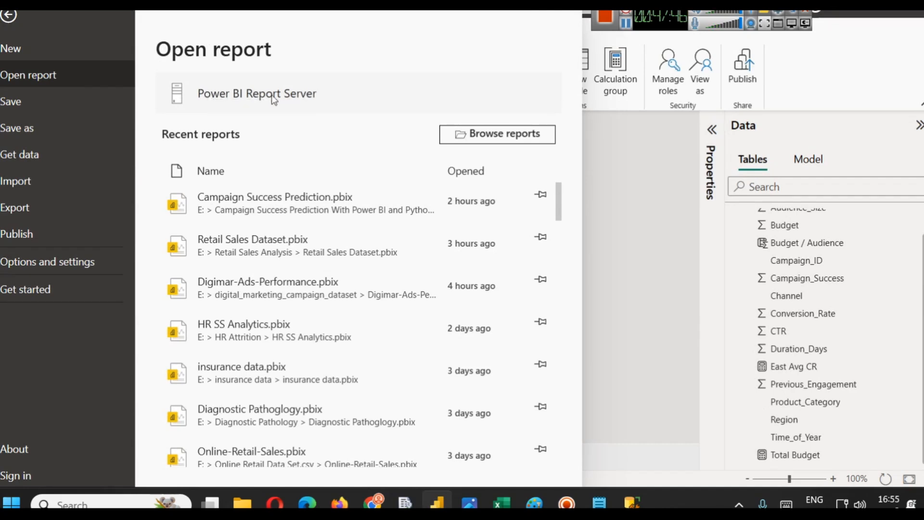
- Close the Open report page and switch to the browser tab showing a Power BI Report Server report
mouse_move(404, 504)
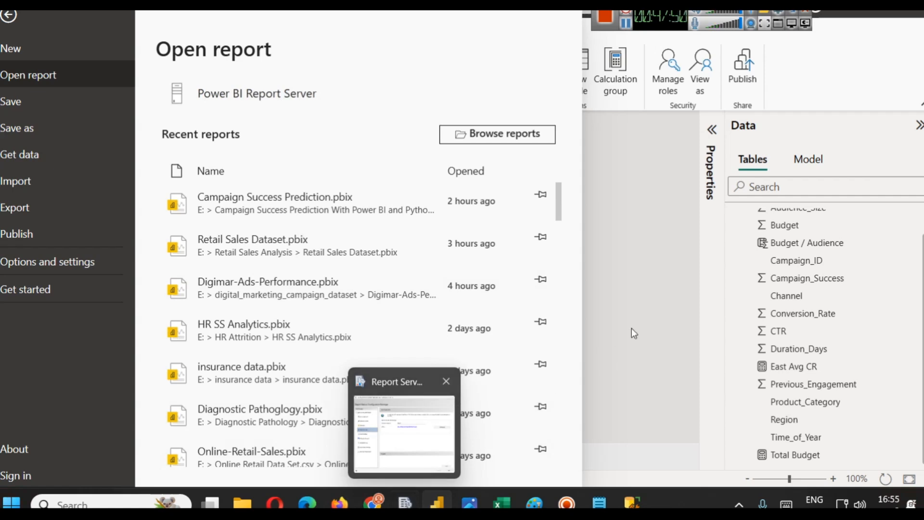
click(640, 276)
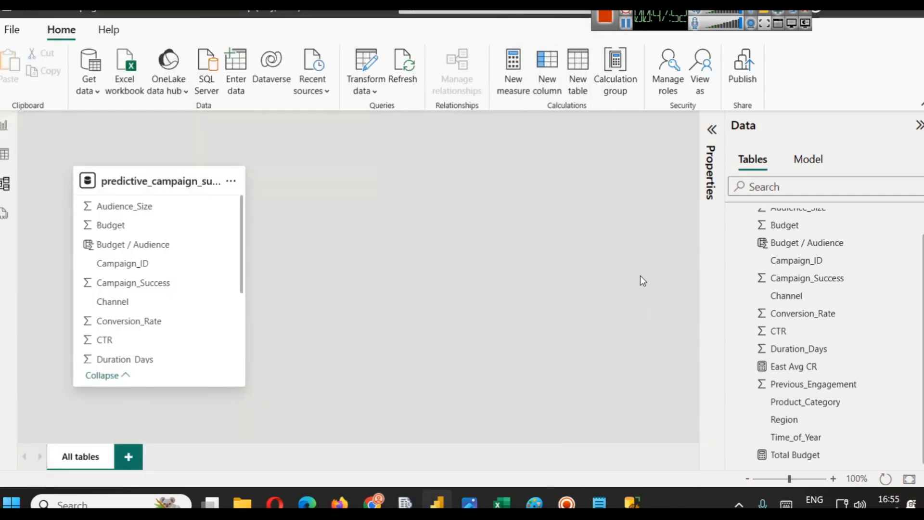
mouse_move(373, 503)
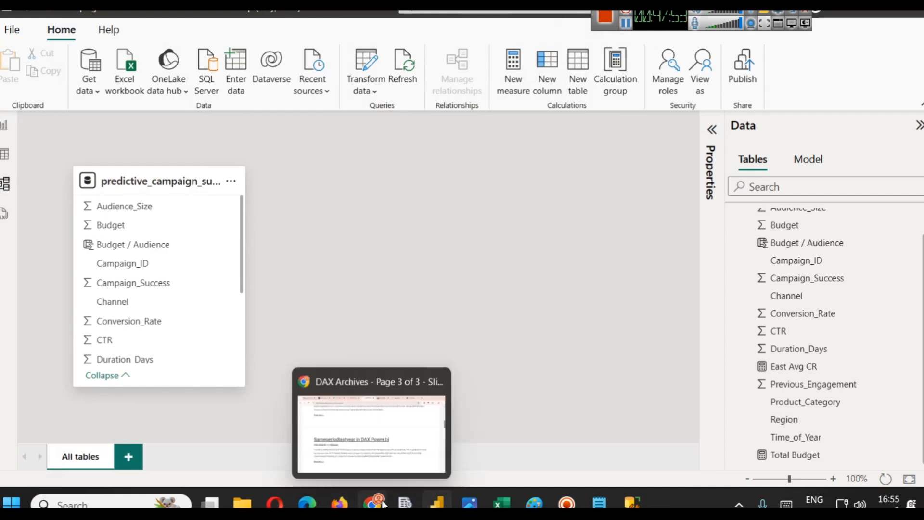
click(380, 447)
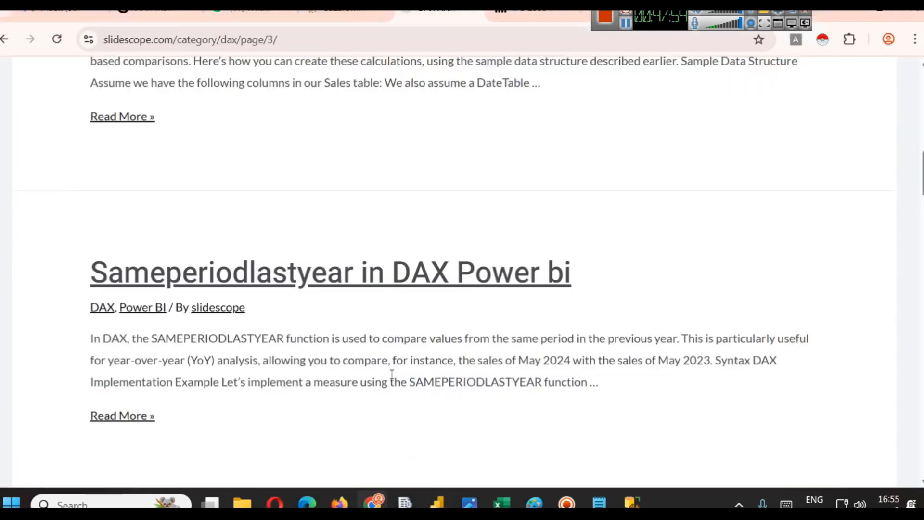
click(525, 19)
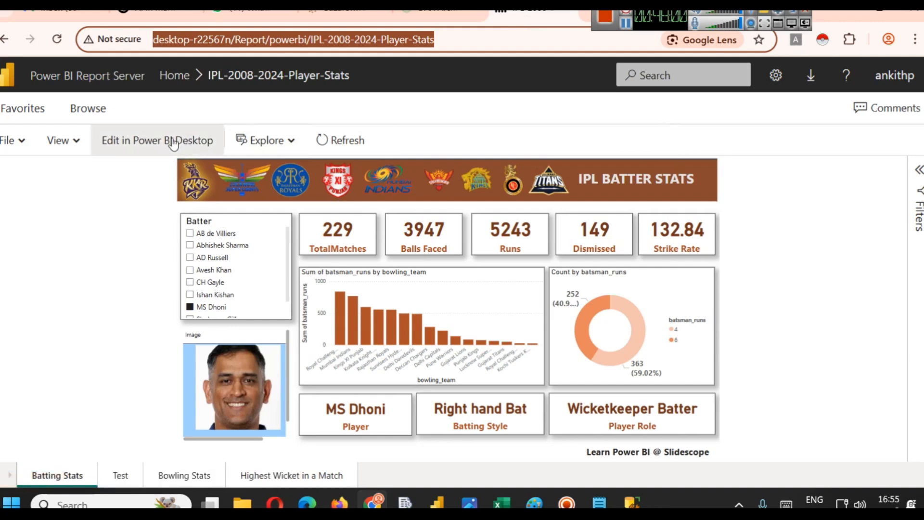
- Browse the Report Server home and open the Sample-GoogleAnalytics-Portfolio and FSAnalysisFor_RS reports
click(174, 75)
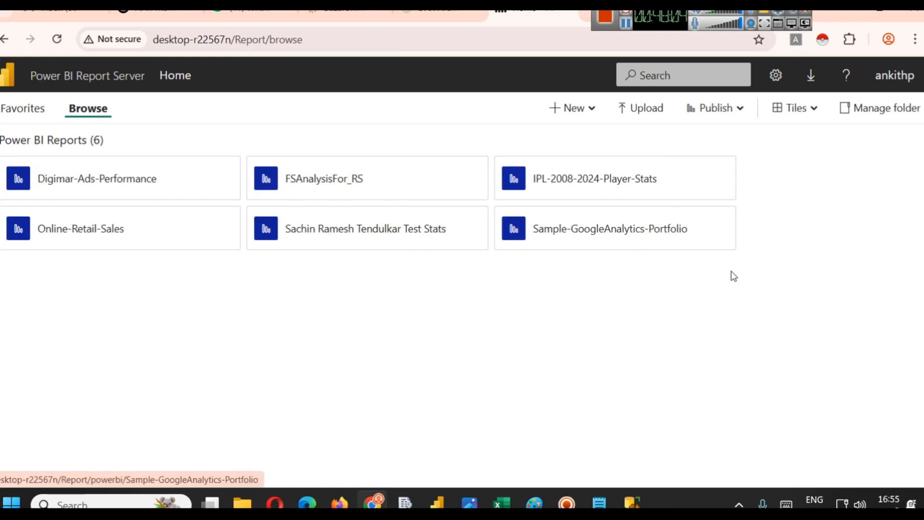
click(597, 235)
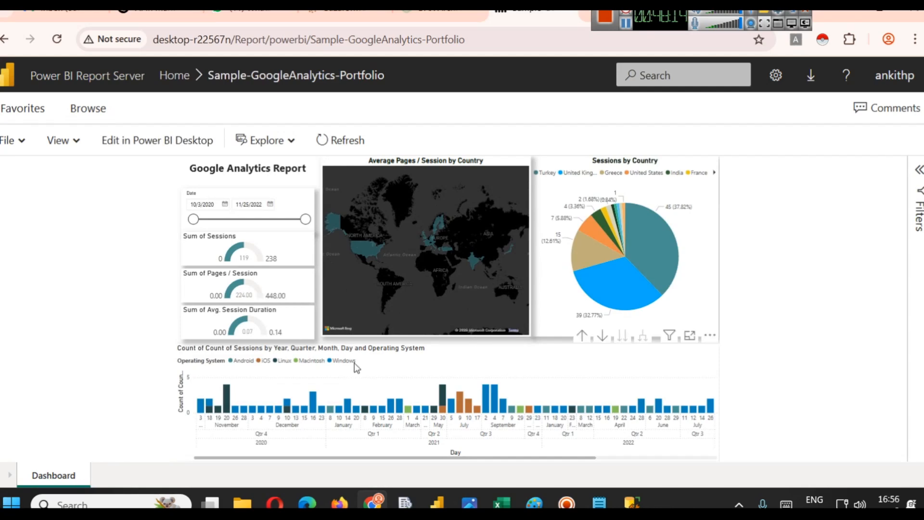
click(174, 75)
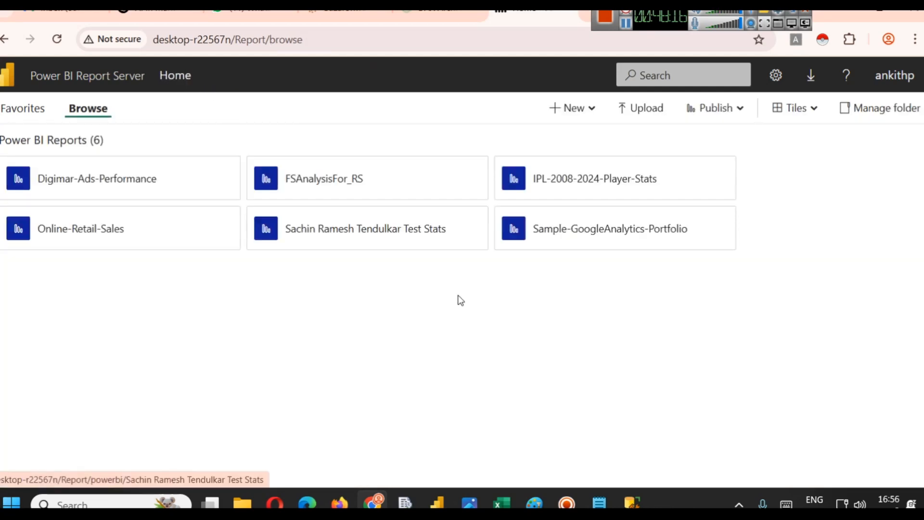
click(300, 182)
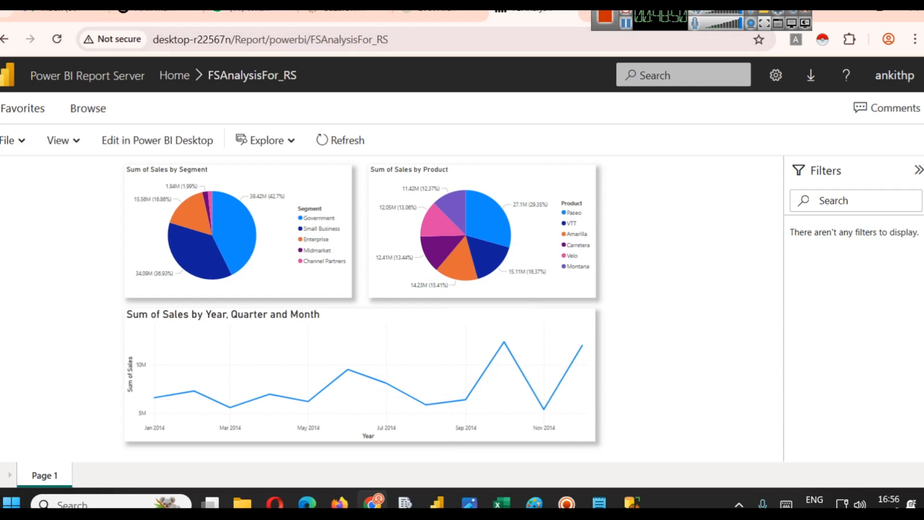
- Search Google for "power bi service" in a new tab and enlarge the results page
click(733, 18)
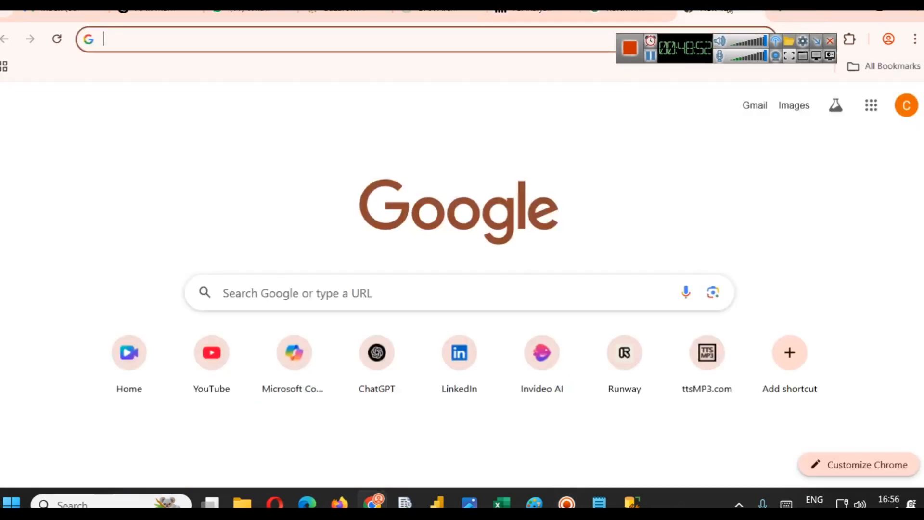
text(power bu)
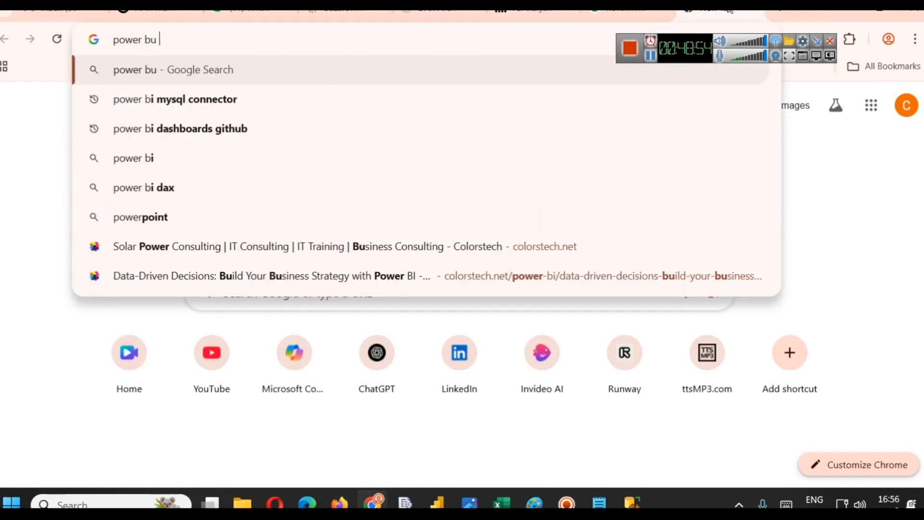
key(BackSpace)
text(i s)
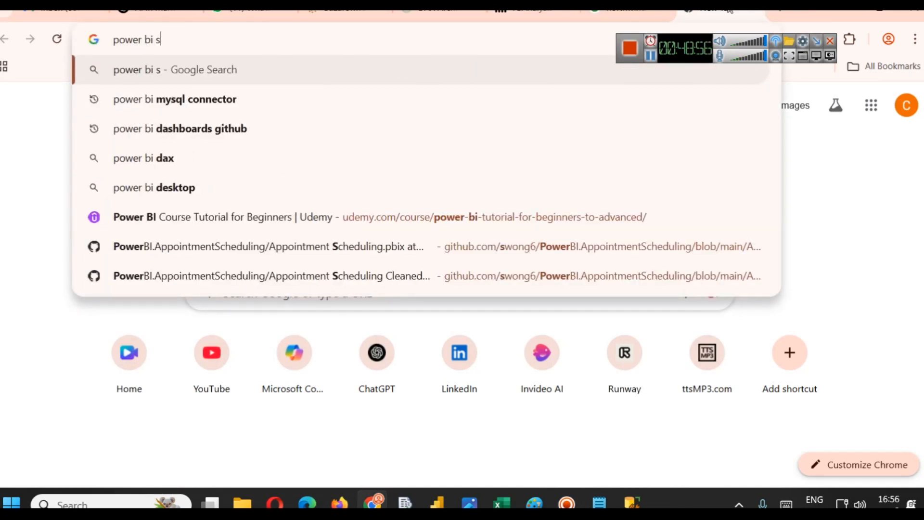
text(ervice)
key(Return)
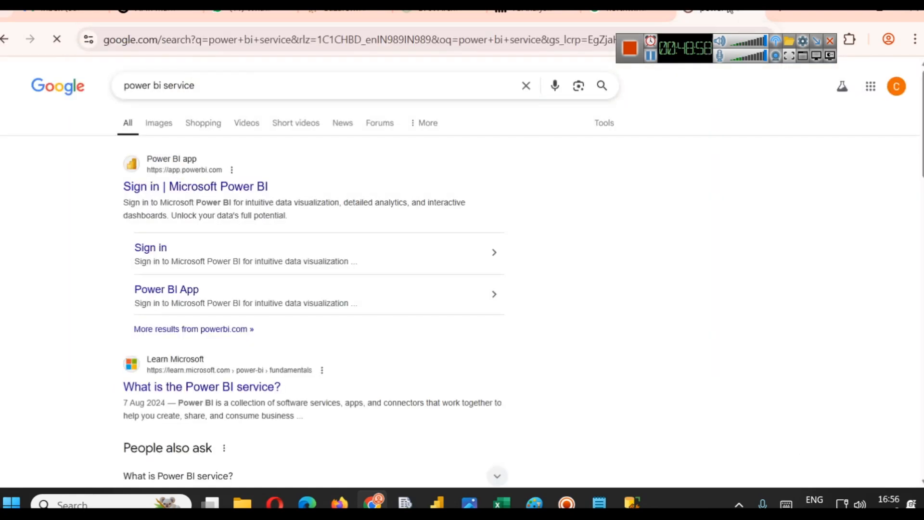
key(ctrl+plus)
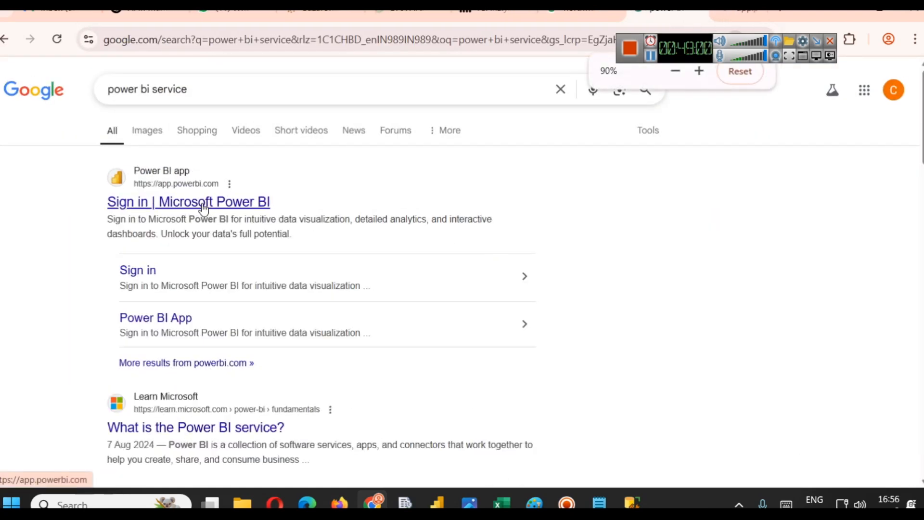
- Open the Power BI service sign-in page, then switch to the signed-in Power BI service home
click(720, 12)
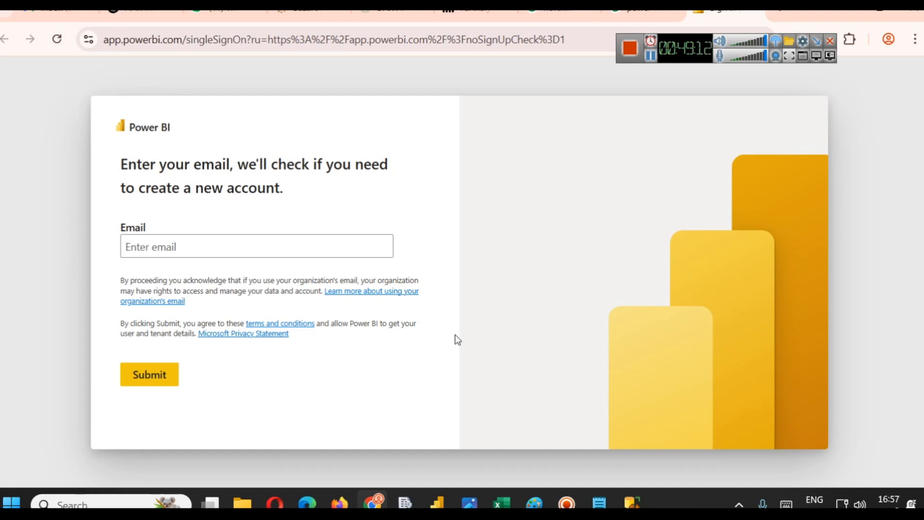
click(149, 303)
key(ctrl+plus)
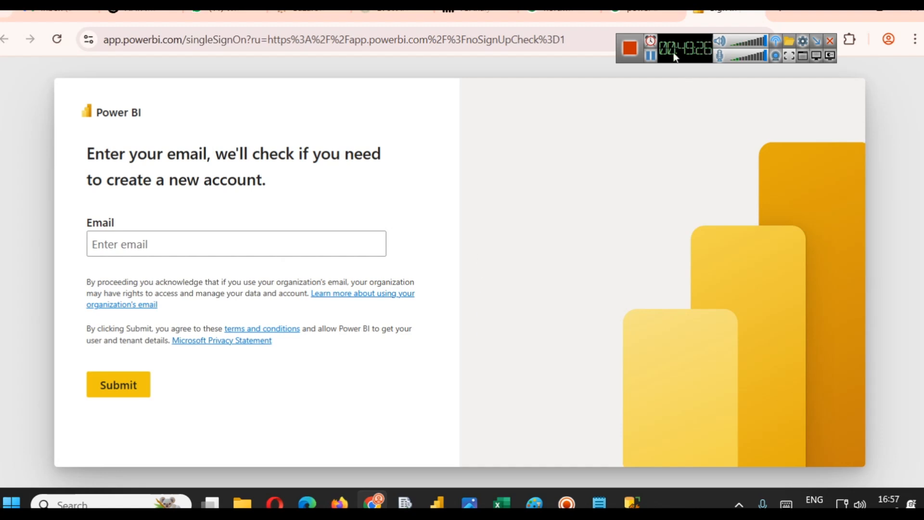
click(652, 57)
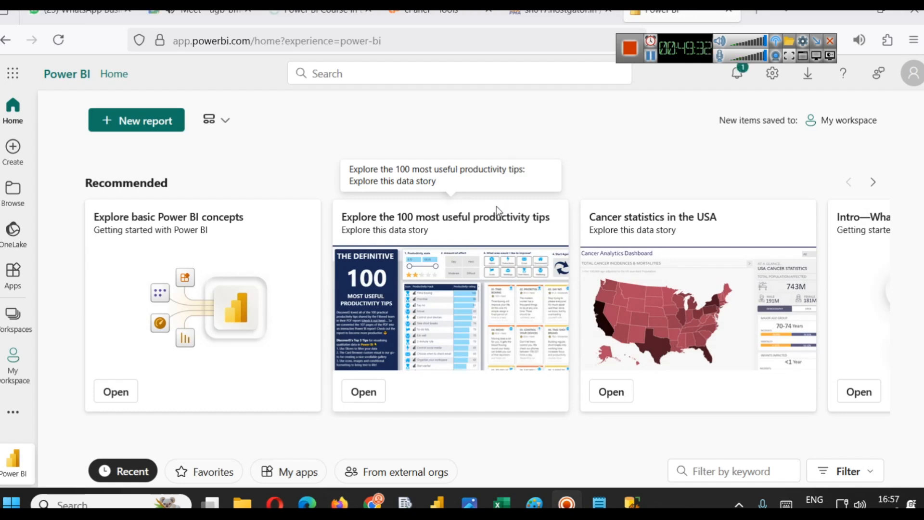
- Open the Create page in the Power BI service to view the options for adding data
click(13, 147)
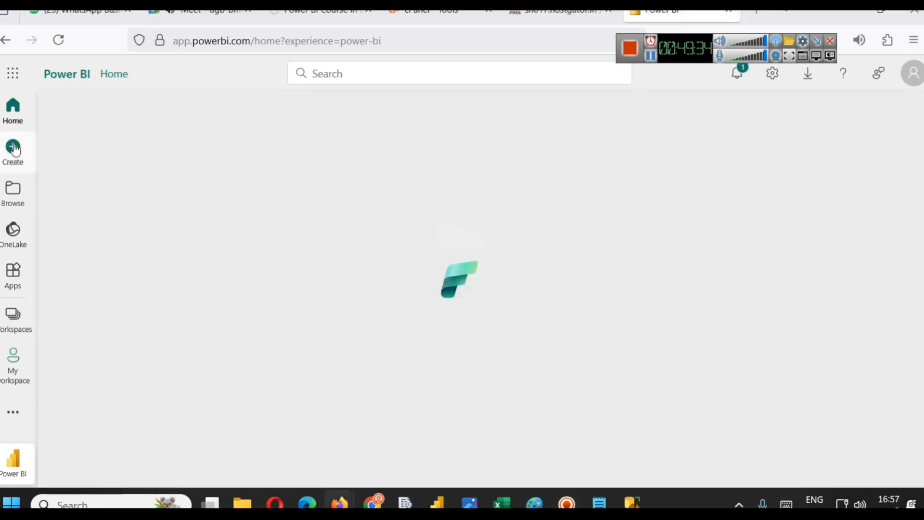
scroll(409, 289, down, 3)
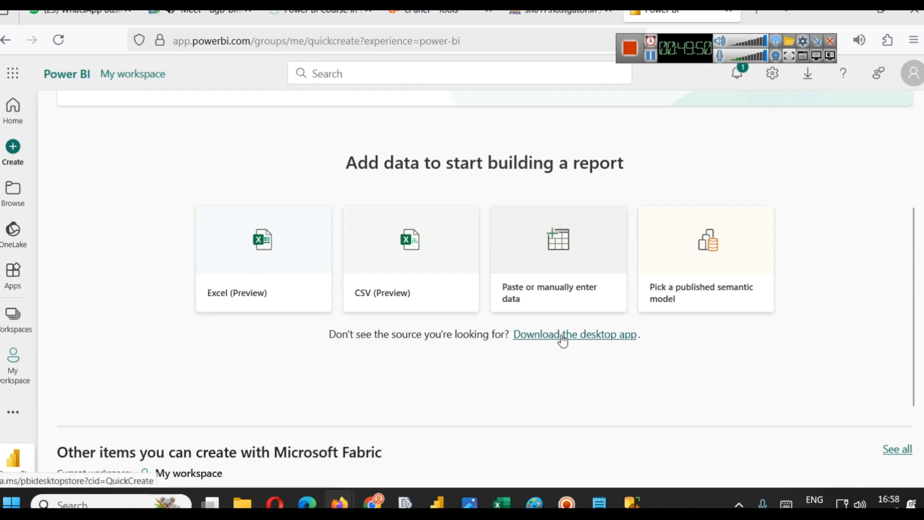
click(73, 503)
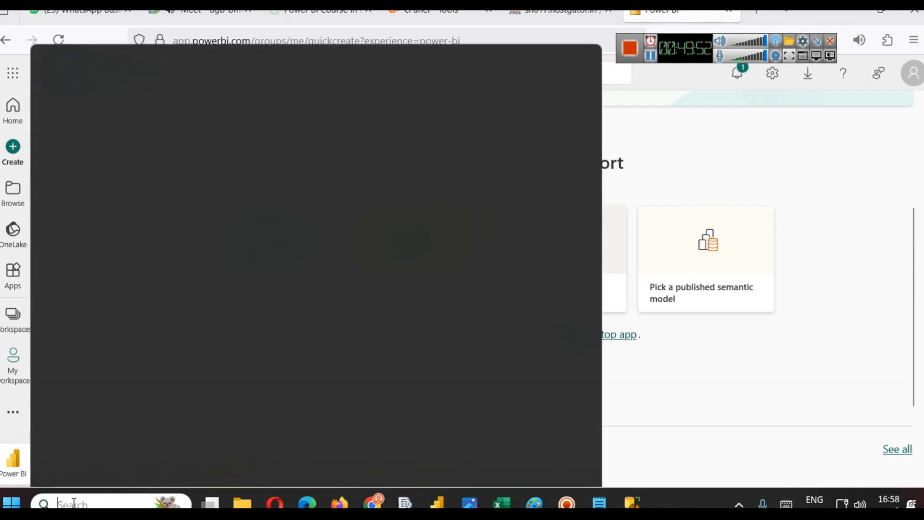
text(po)
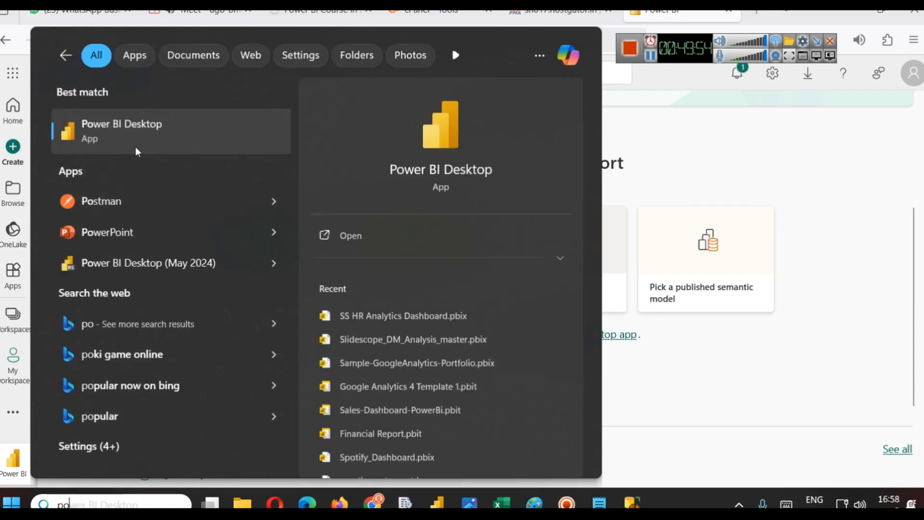
click(813, 204)
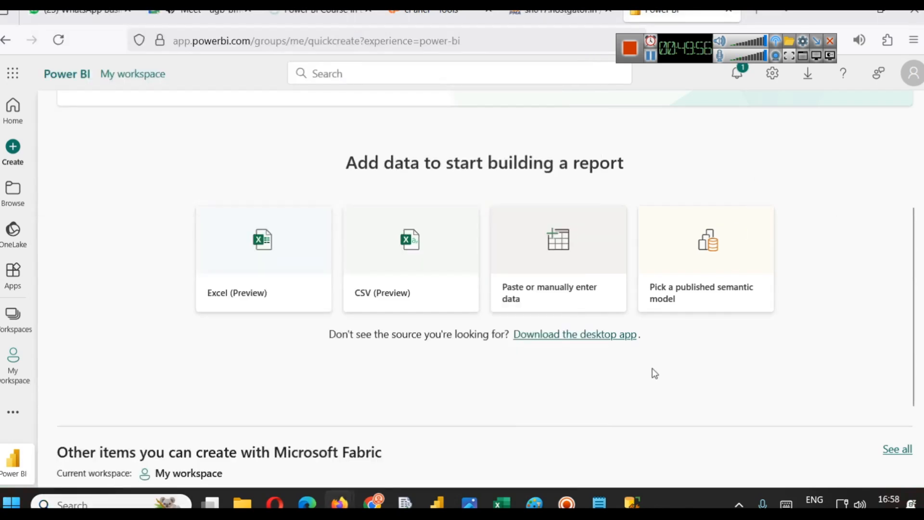
- Return to the Google search results tab in the other browser window
scroll(654, 373, up, 4)
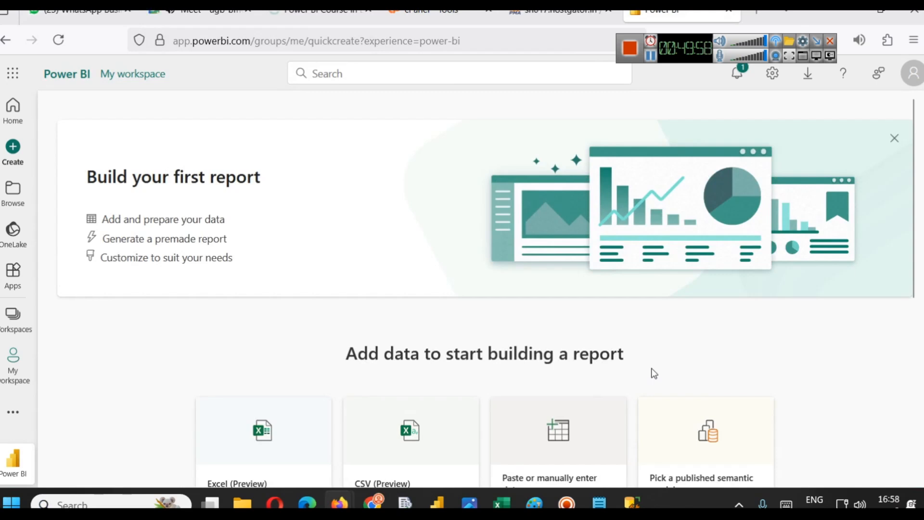
mouse_move(379, 498)
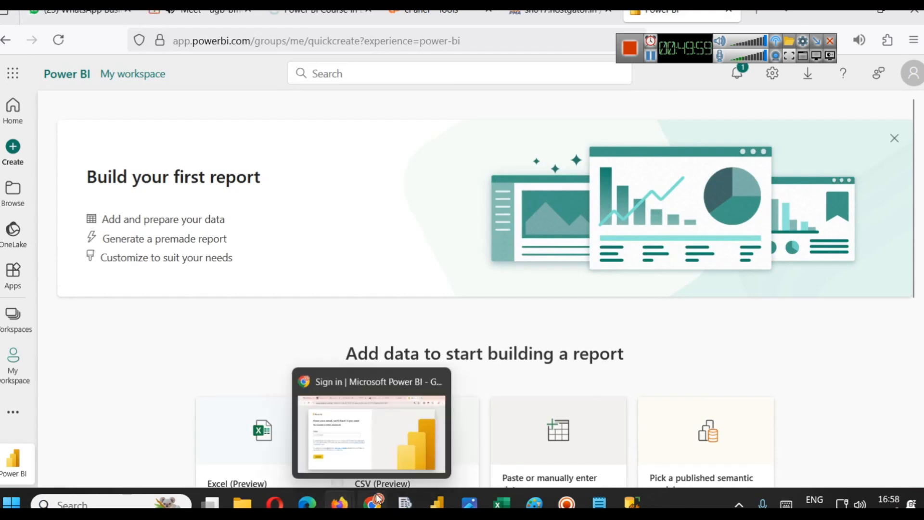
click(362, 408)
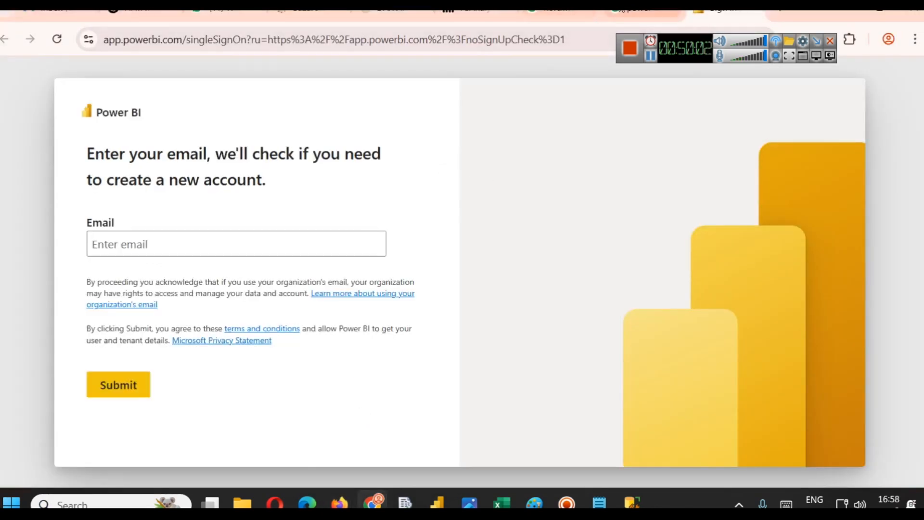
click(638, 12)
- Search Google for "power bi desktop"
double_click(282, 92)
text(de)
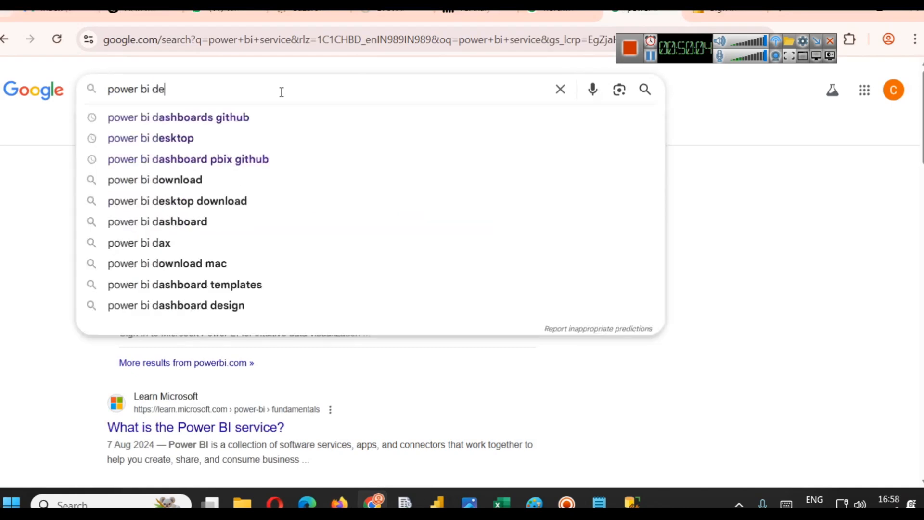
text(sktop)
key(Return)
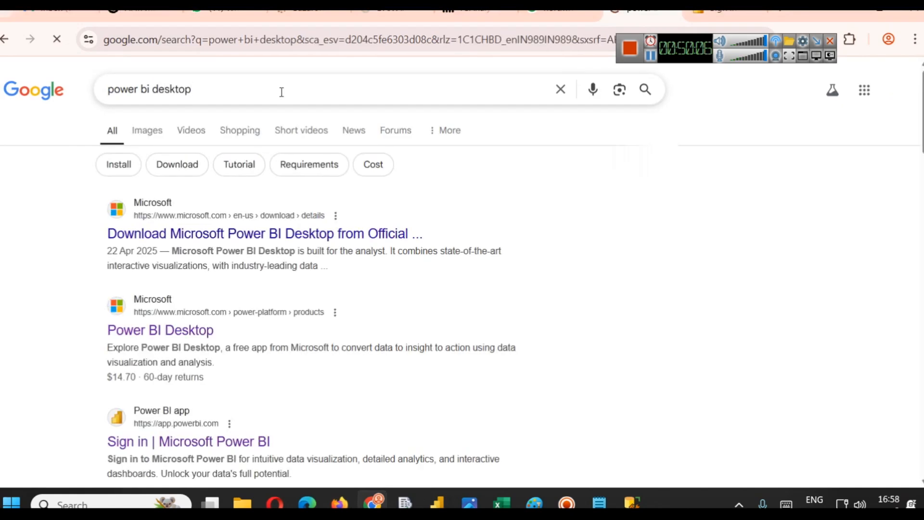
- Open the Microsoft Power BI Desktop download page and review its language selector and details section
key(ctrl+plus)
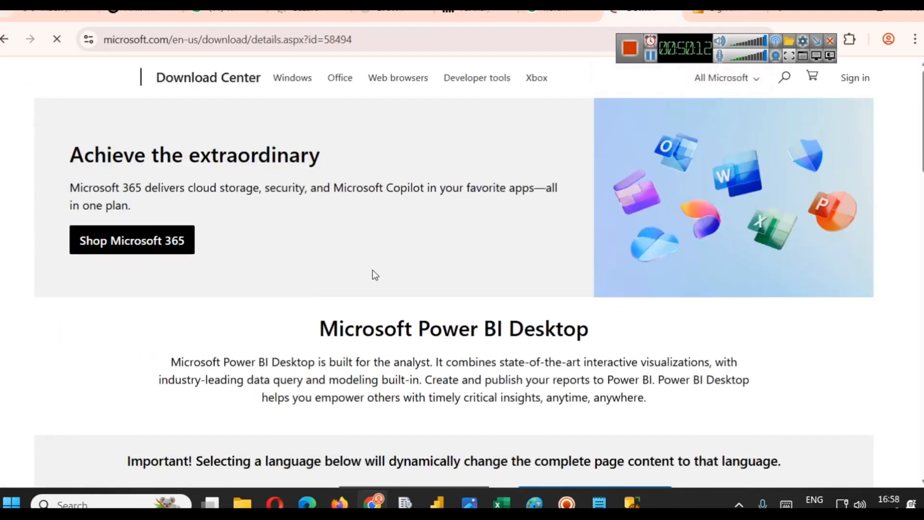
scroll(373, 269, down, 5)
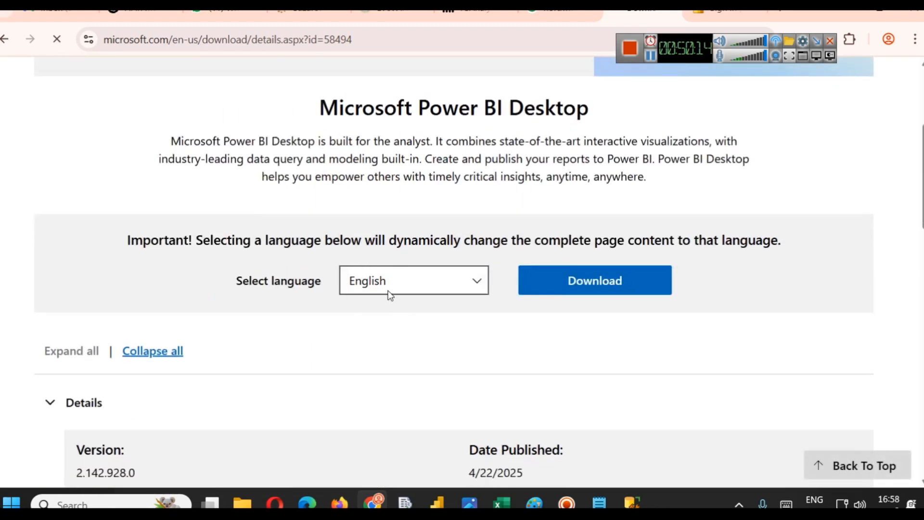
click(374, 285)
click(373, 284)
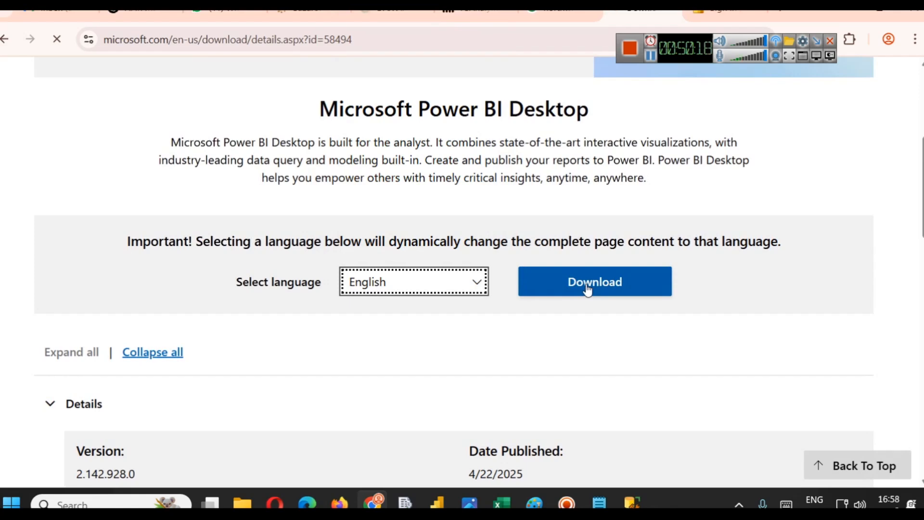
scroll(481, 267, down, 3)
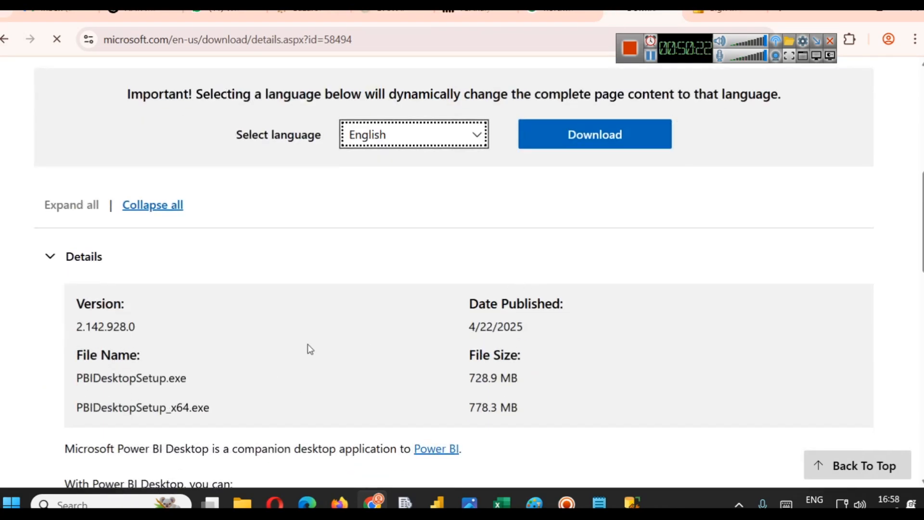
scroll(308, 347, down, 3)
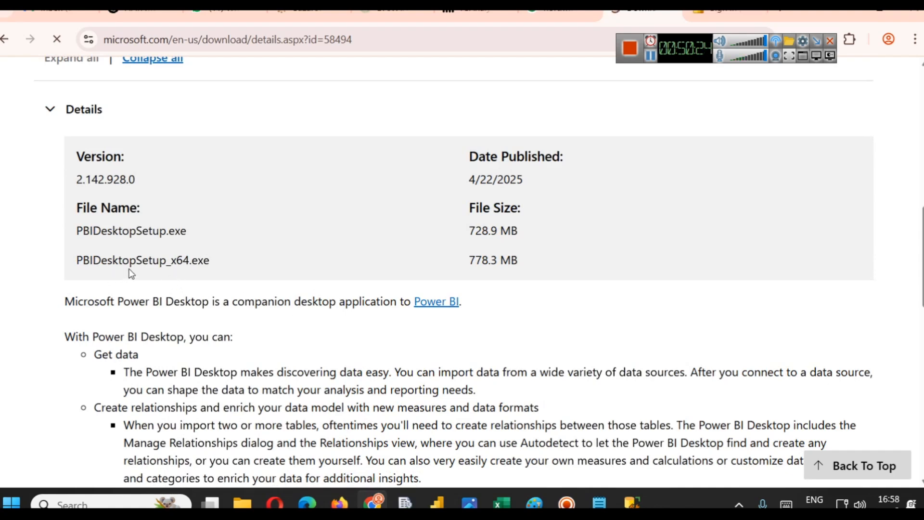
- Highlight the PBIDesktopSetup_x64.exe and PBIDesktopSetup.exe installer file names
drag(68, 259, 286, 274)
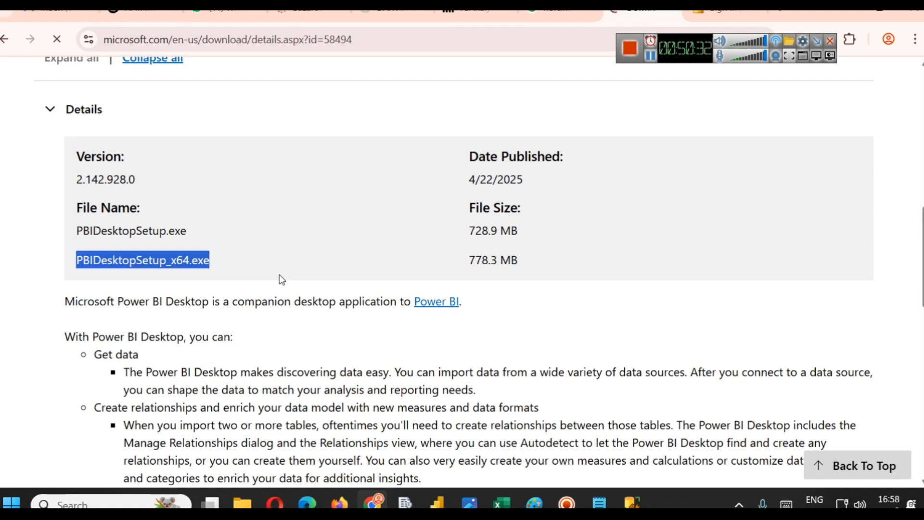
scroll(327, 295, up, 3)
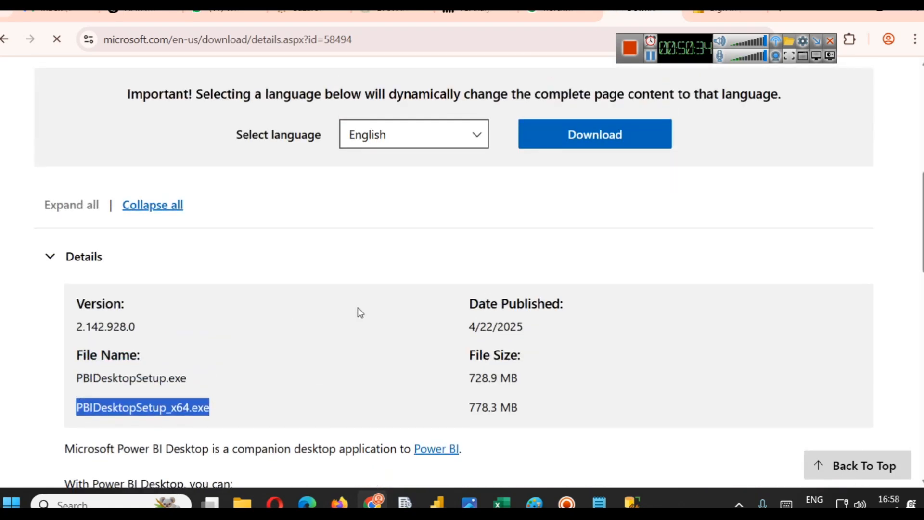
drag(75, 382, 210, 383)
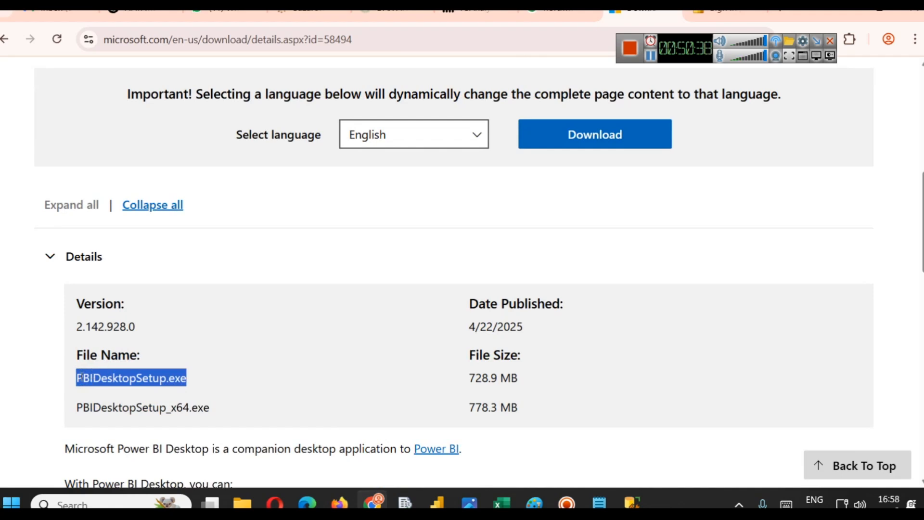
- Highlight the x64 installer name and both installer file sizes in the download details
drag(537, 412, 65, 413)
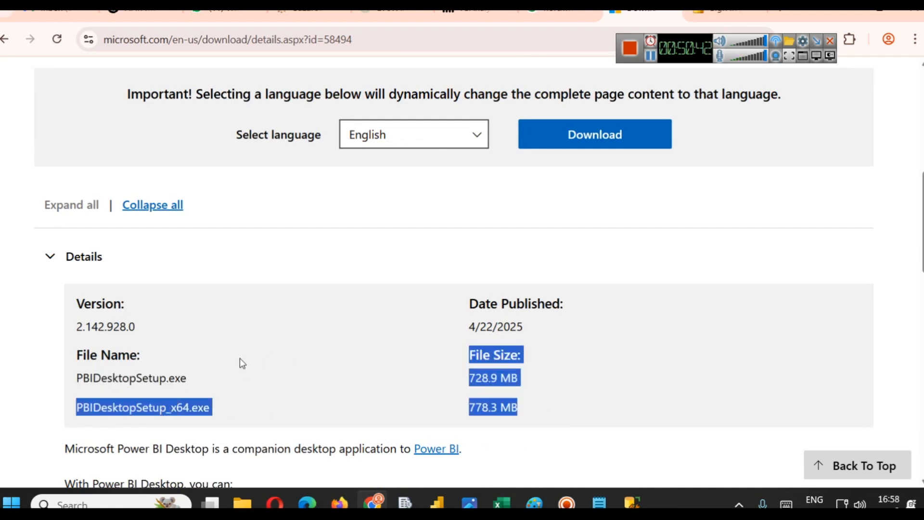
scroll(194, 363, up, 2)
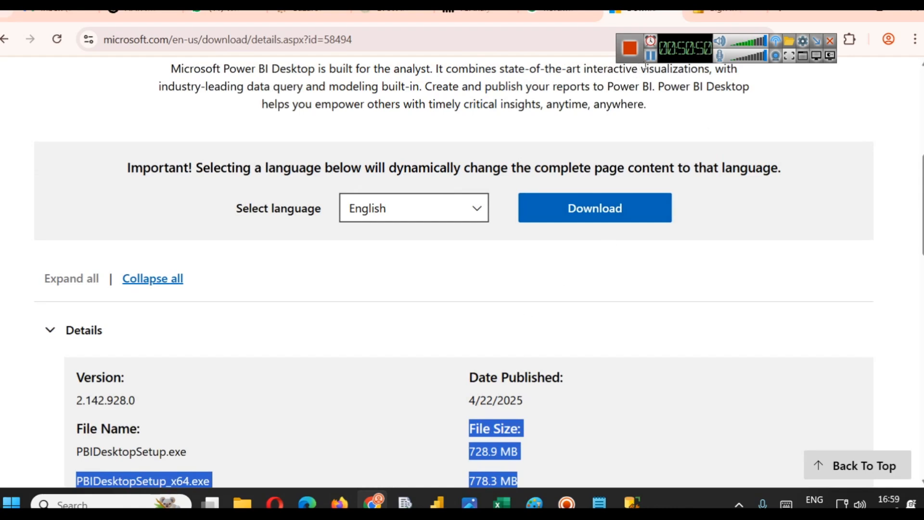
scroll(397, 282, down, 3)
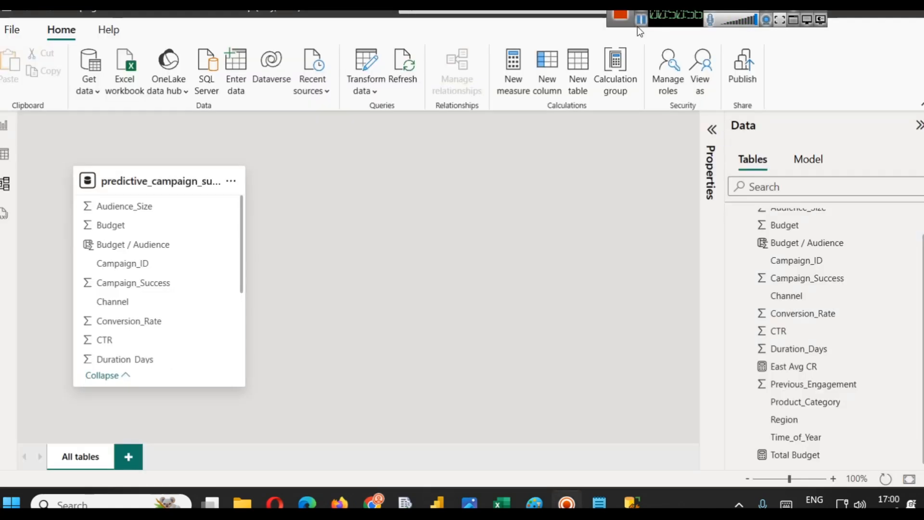
- In Power BI Desktop, view the campaign table's data, then return to the report page
click(5, 161)
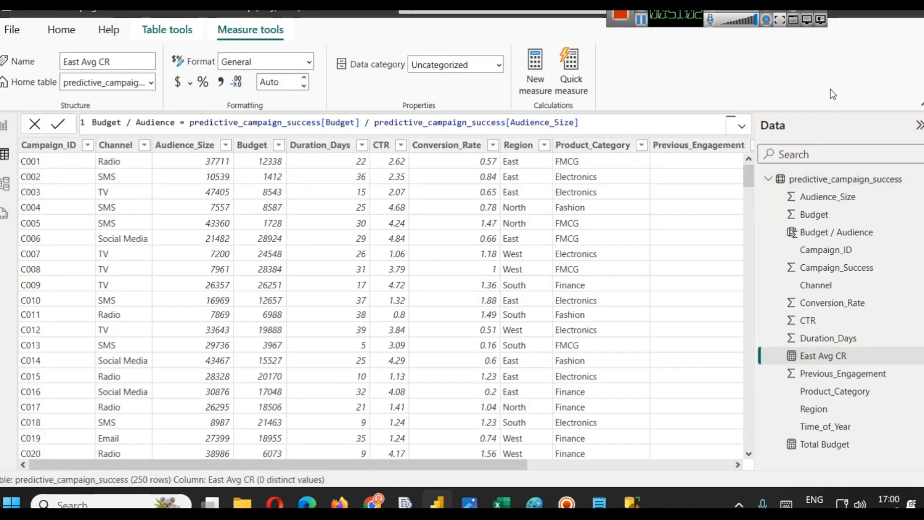
click(4, 126)
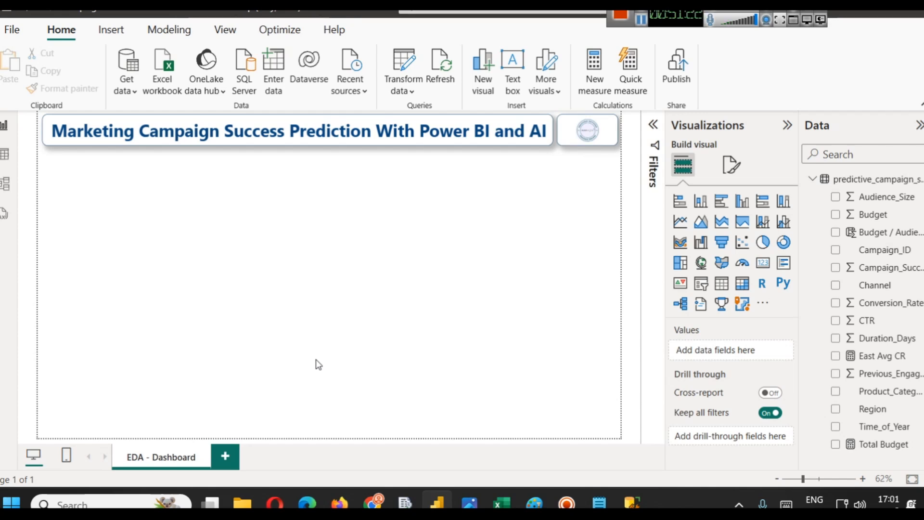
- Switch to the deliveries.csv workbook in Excel and scroll back to the top of the data
mouse_move(483, 500)
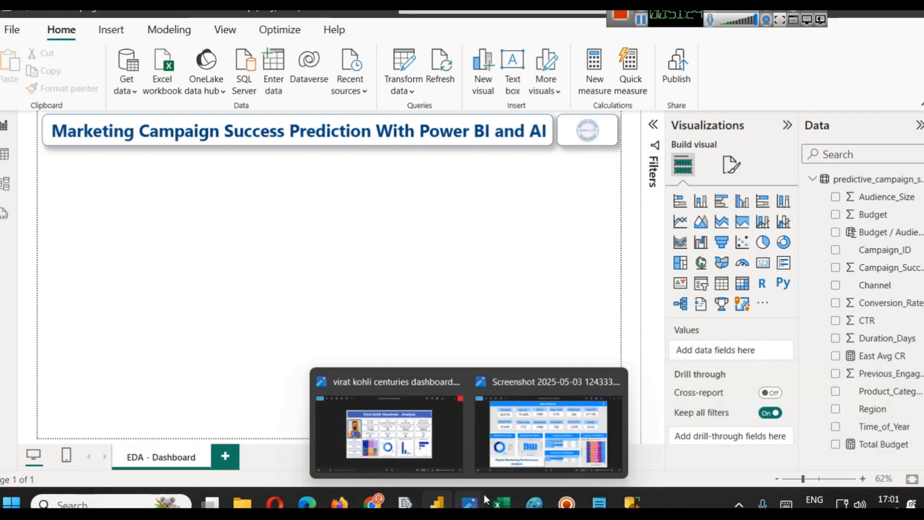
mouse_move(443, 426)
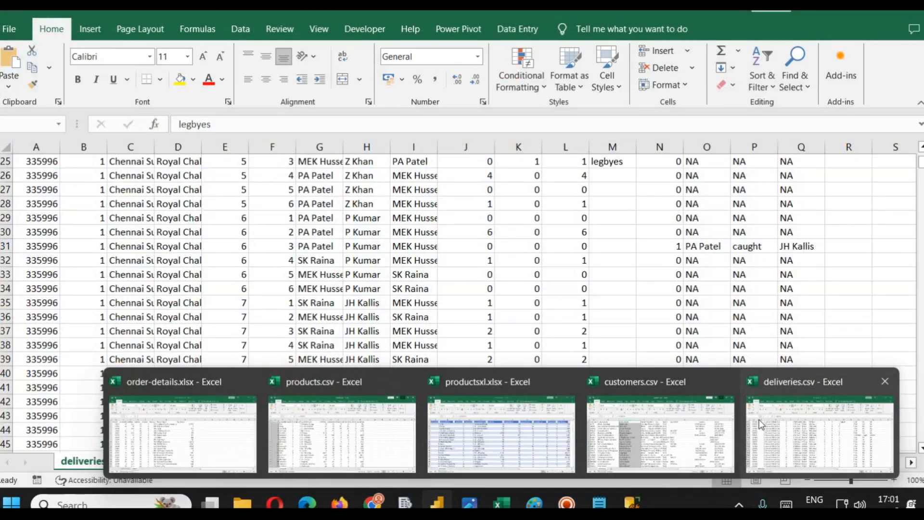
click(765, 422)
scroll(768, 422, up, 20)
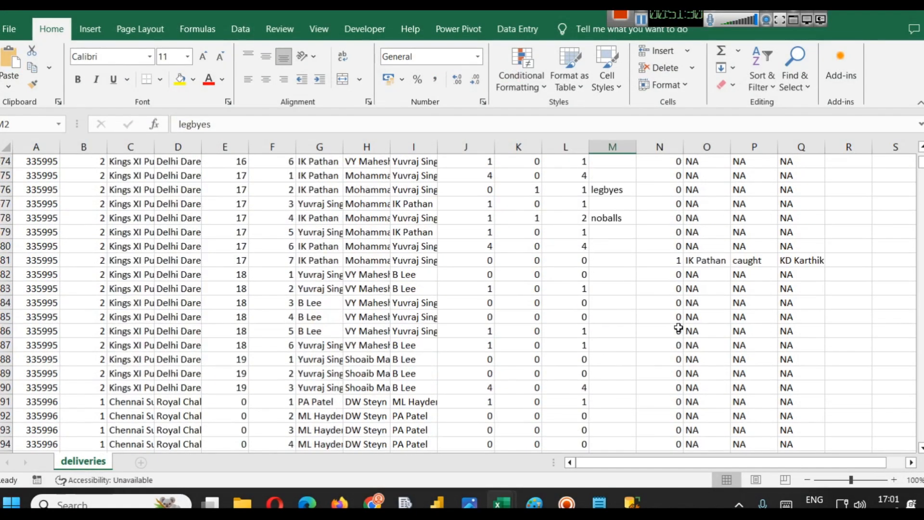
scroll(679, 328, up, 20)
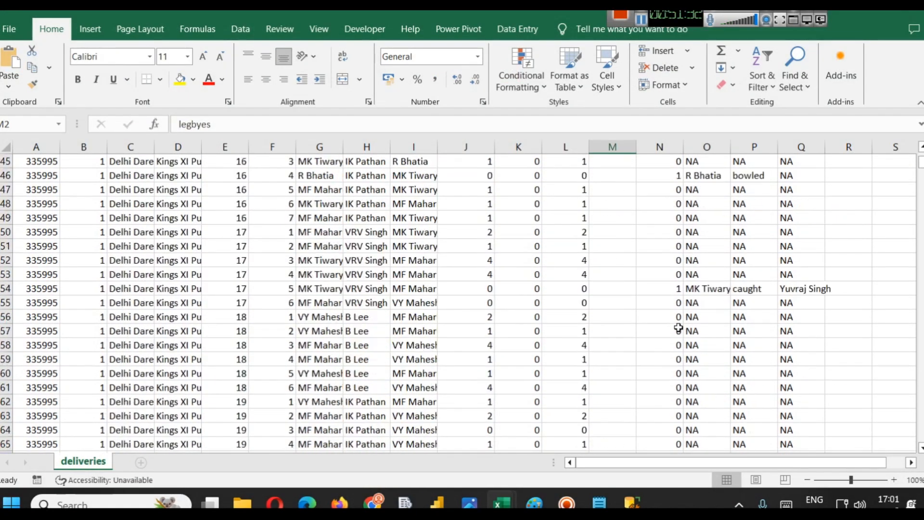
drag(921, 163, 922, 147)
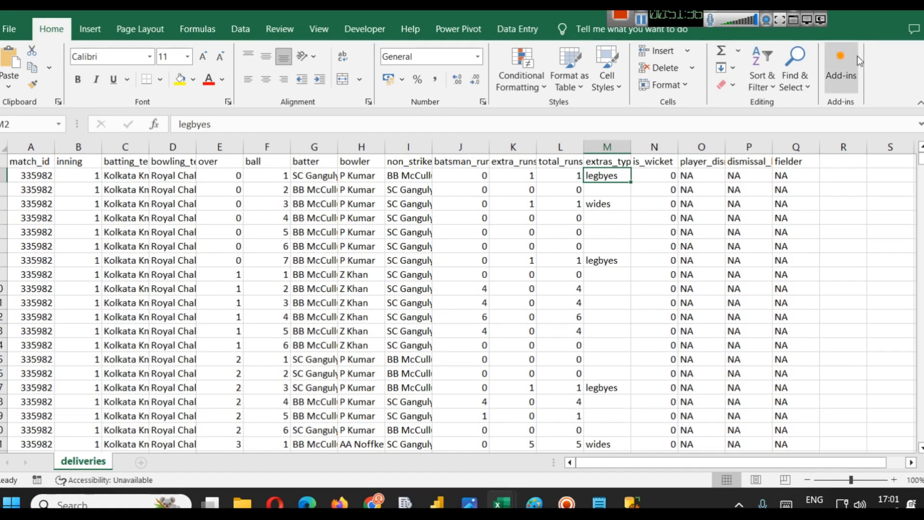
- Open the products workbook and select the unitsInStock and unitsOnOrder columns
click(913, 13)
click(533, 276)
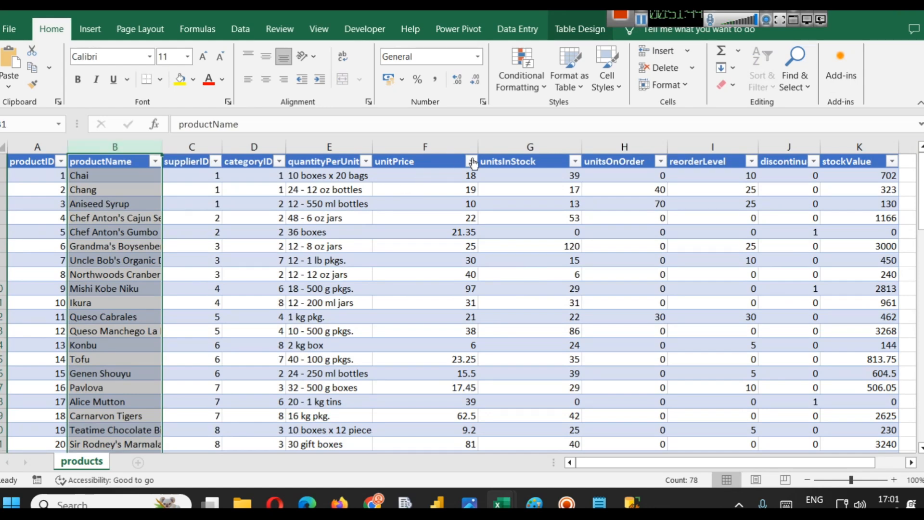
click(529, 146)
click(649, 149)
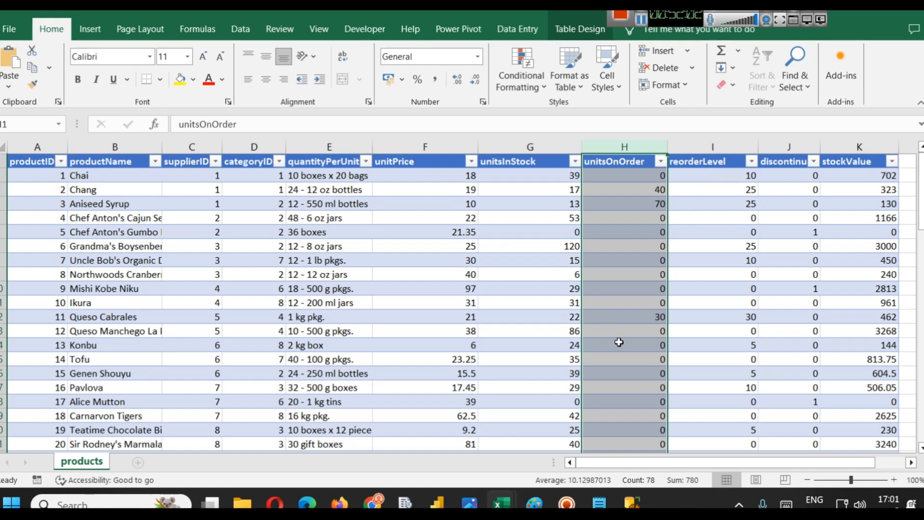
- Switch to Notepad and write the headings Qualitative Data and Quantitative Data on separate lines
click(592, 506)
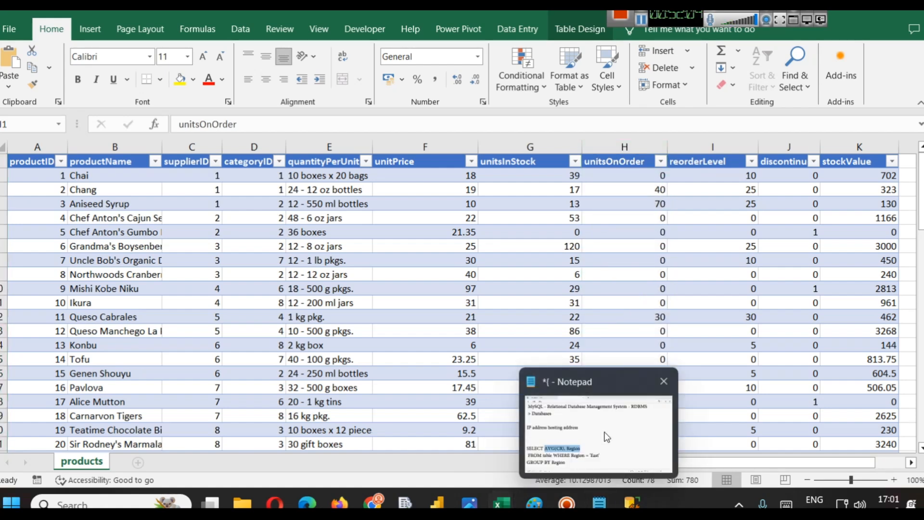
click(394, 13)
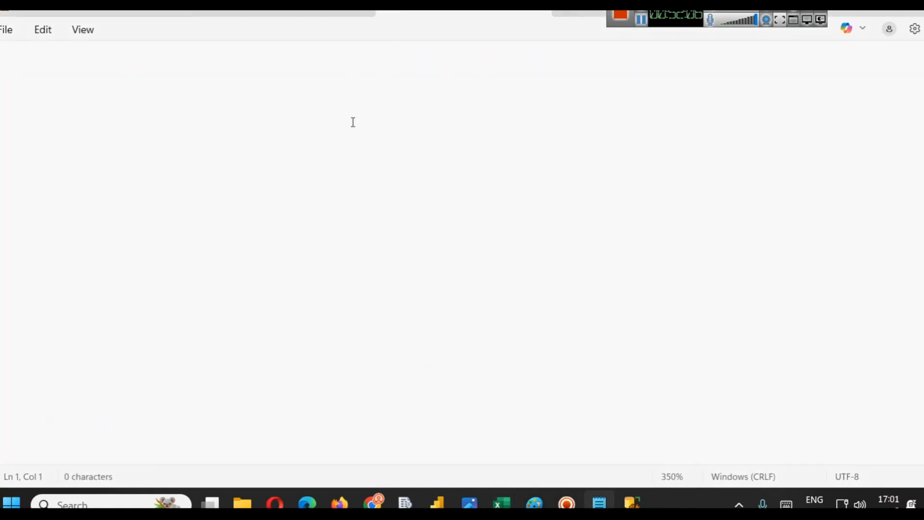
ctrl+scroll(352, 151, down, 5)
text(Q)
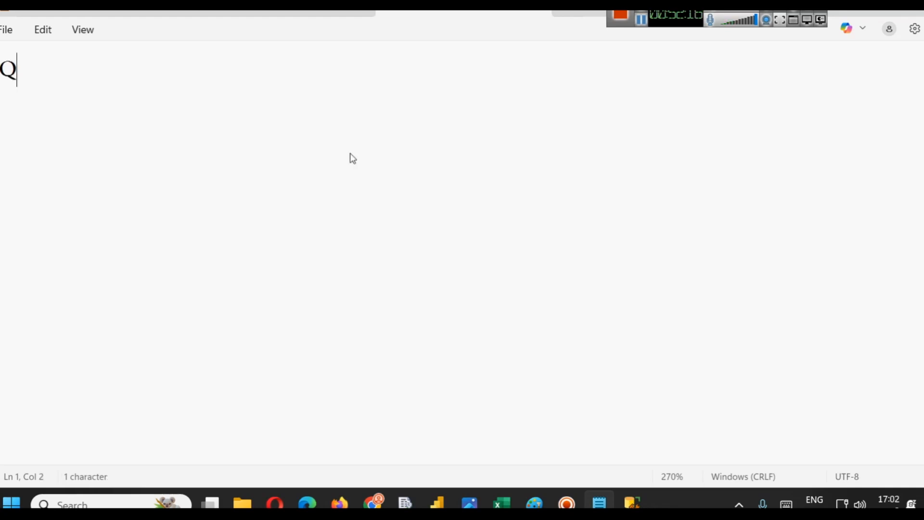
text(Ualitative Data)
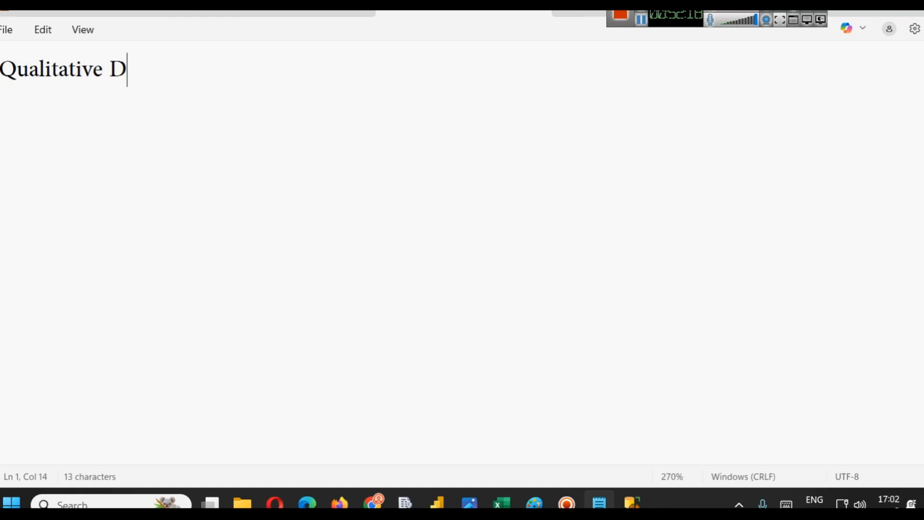
key(Return)
key(Return)
text(Quan)
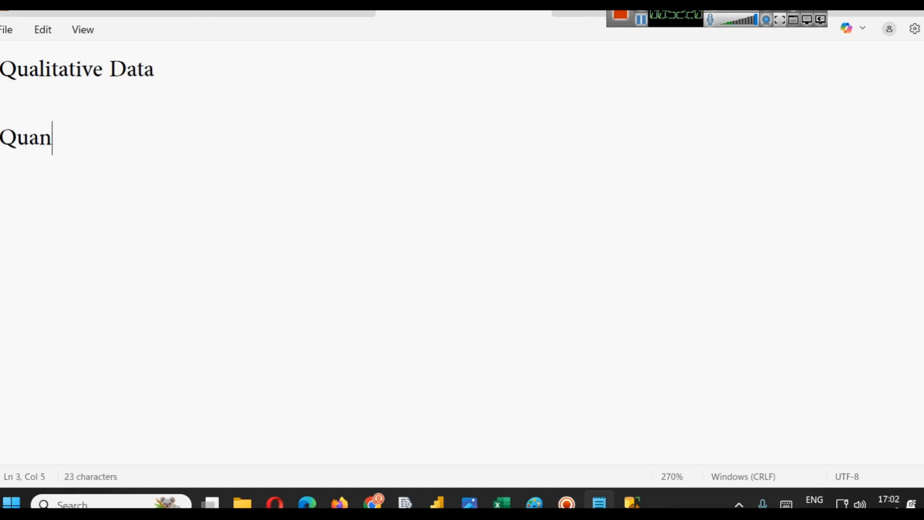
text(titative Data)
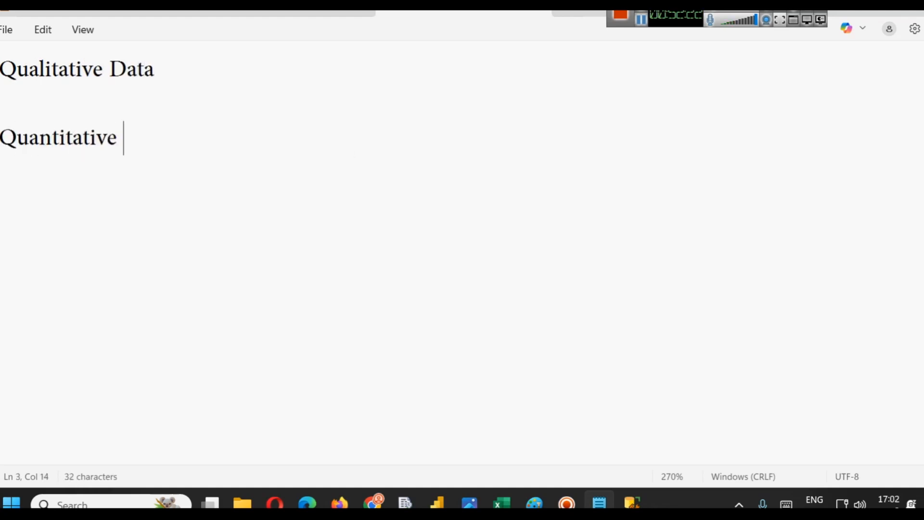
key(Up)
key(Tab)
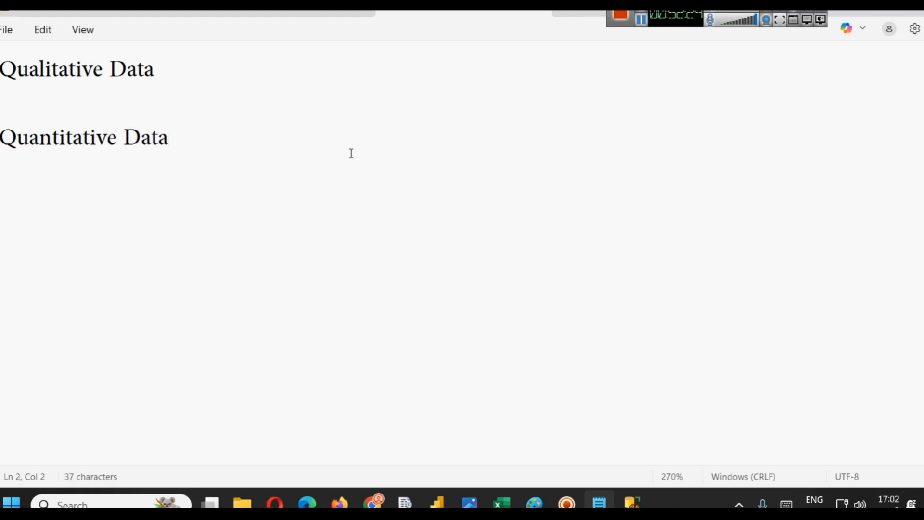
- Back in Power BI, build a chart from Budget / Audience, Total Budget and East Avg CR
click(436, 503)
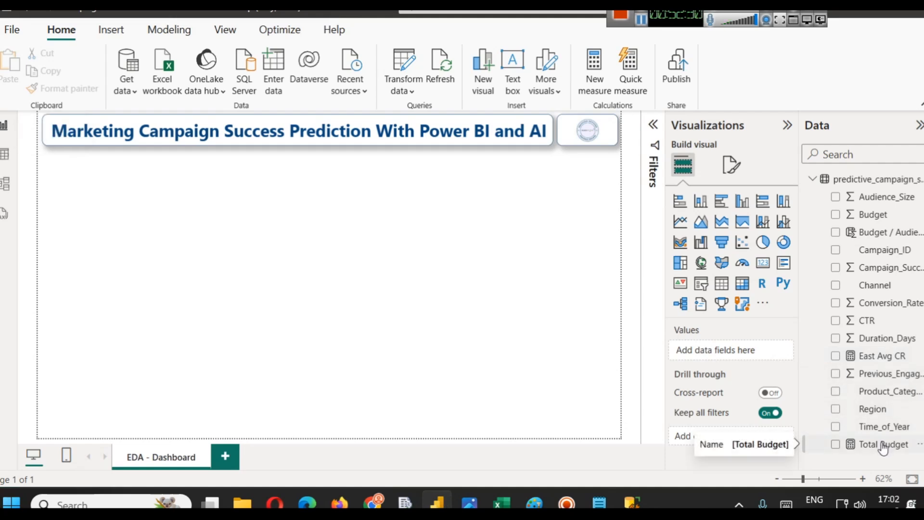
click(836, 232)
click(836, 444)
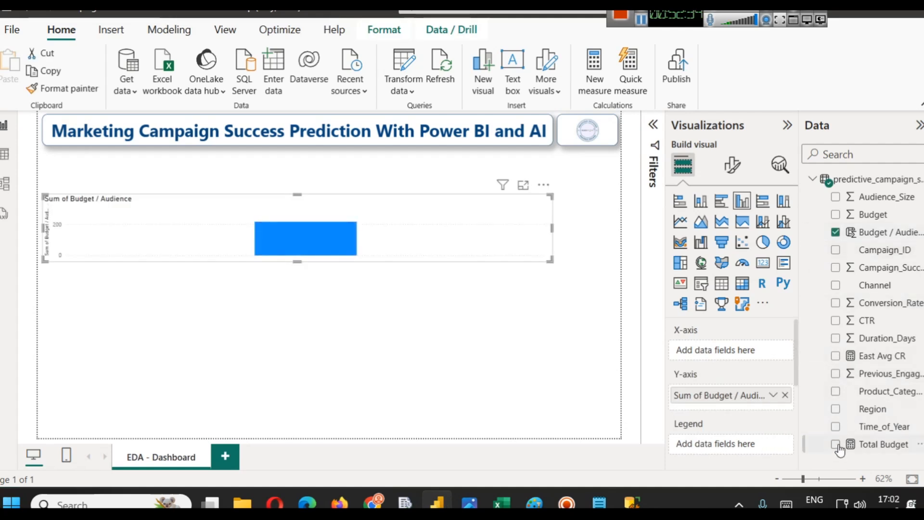
click(835, 356)
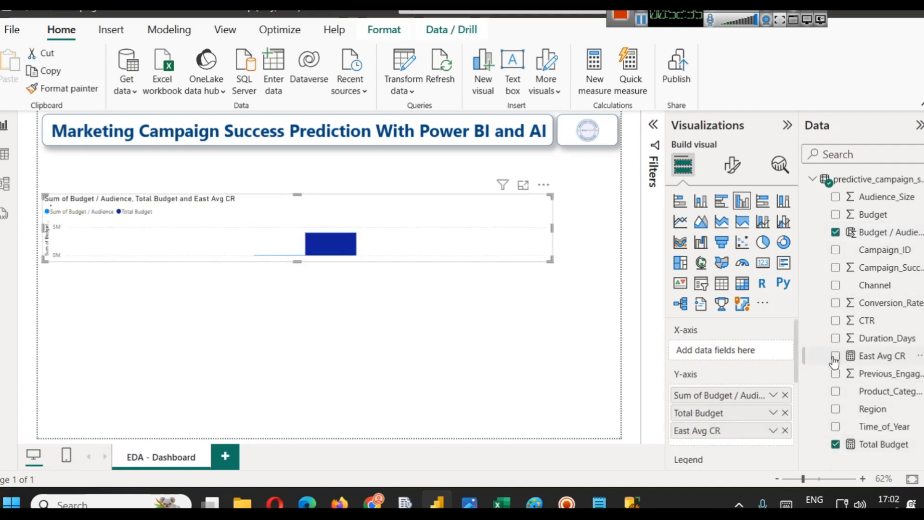
- Delete the Budget / Audience column from the model and remove the broken chart
right_click(885, 235)
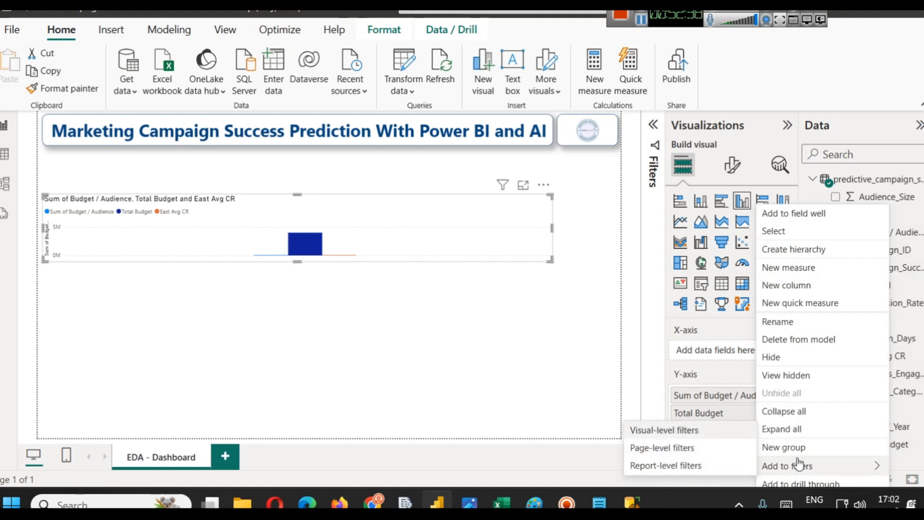
click(801, 341)
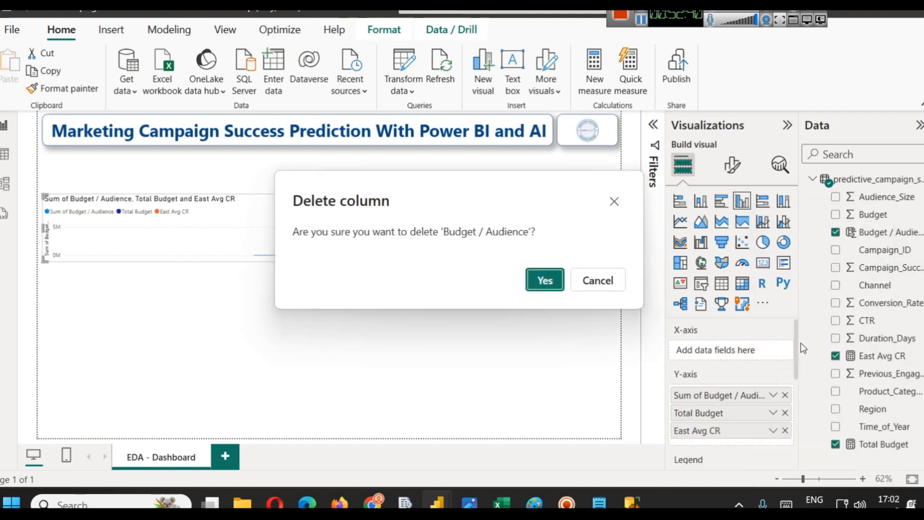
click(547, 279)
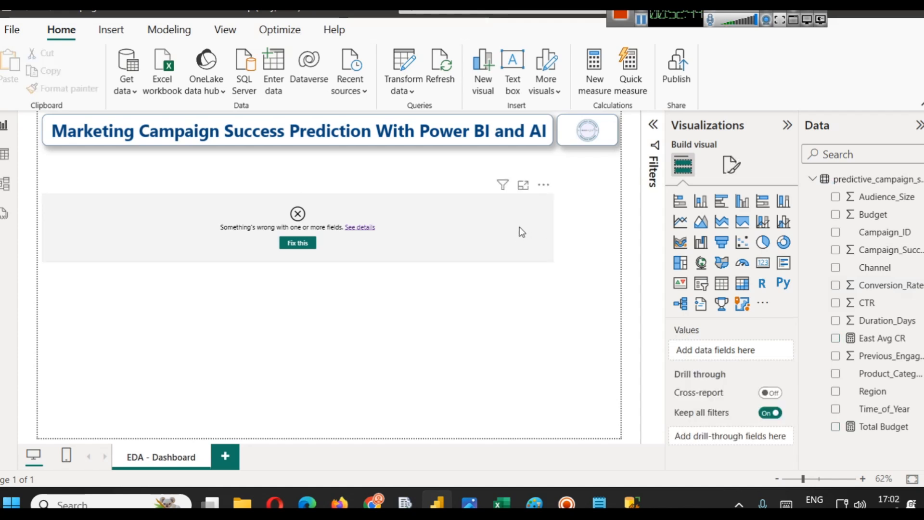
key(Delete)
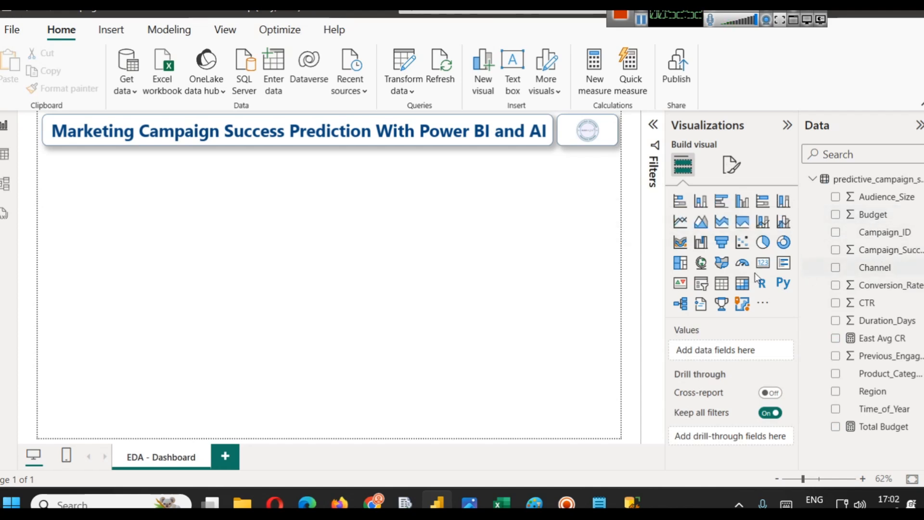
- Insert a line chart, make it taller, and plot Budget by Time_of_Year
click(680, 222)
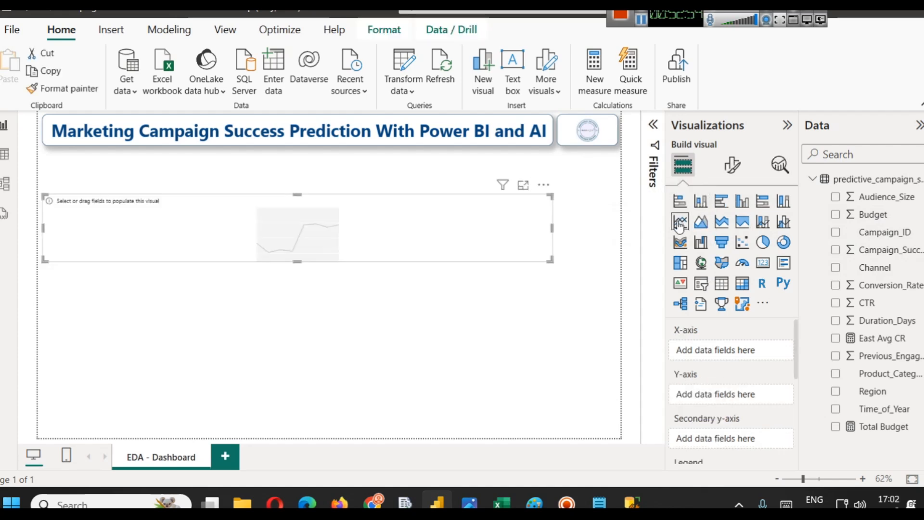
drag(296, 261, 297, 346)
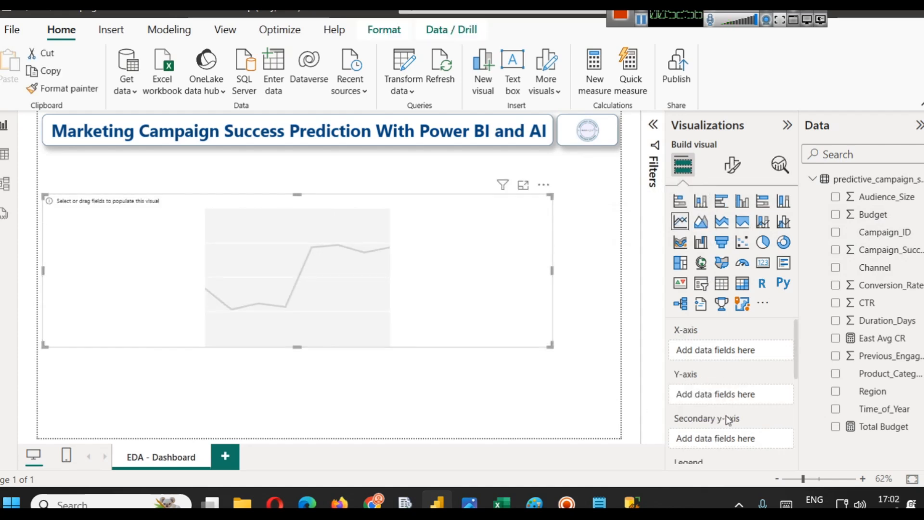
drag(886, 409, 722, 350)
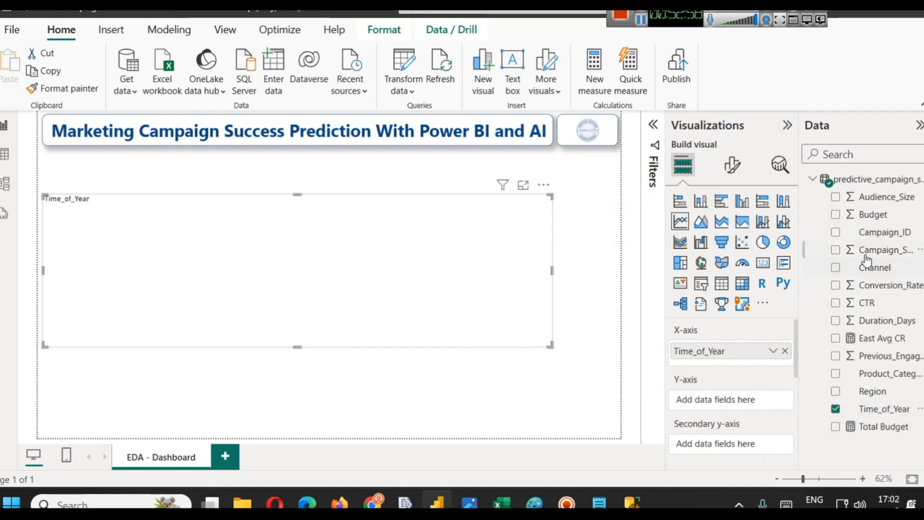
drag(874, 214, 726, 402)
- Browse the line chart's format options for the X-axis, values and Y-axis range
click(732, 165)
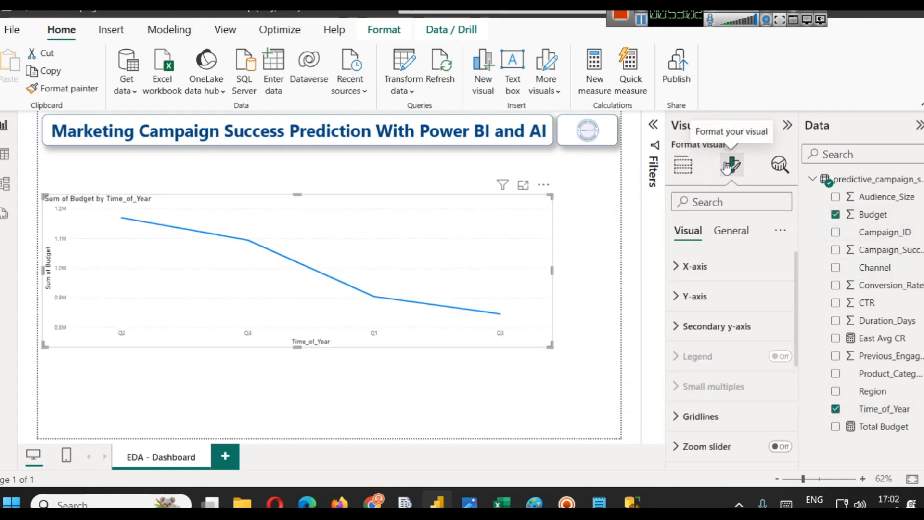
click(723, 263)
scroll(749, 319, down, 3)
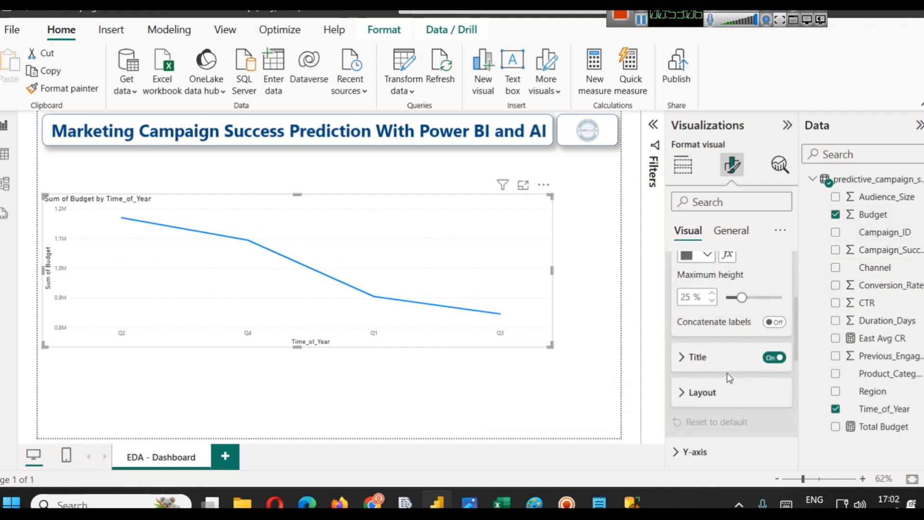
scroll(728, 378, down, 2)
scroll(723, 352, up, 4)
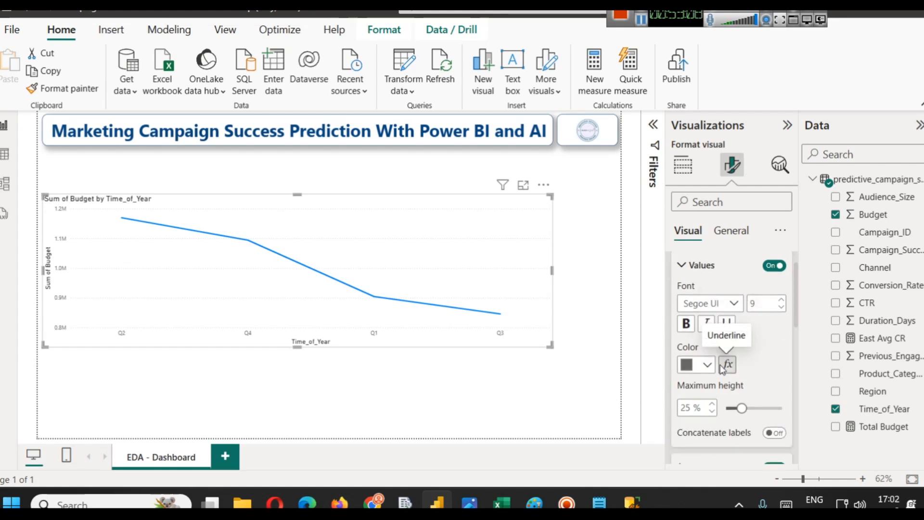
scroll(693, 366, down, 4)
click(688, 311)
scroll(721, 316, down, 1)
scroll(722, 317, down, 1)
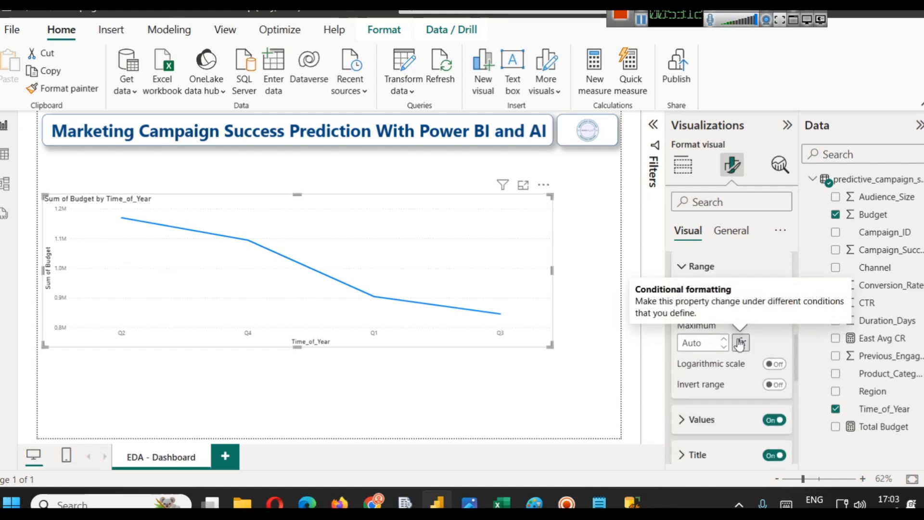
scroll(737, 337, down, 3)
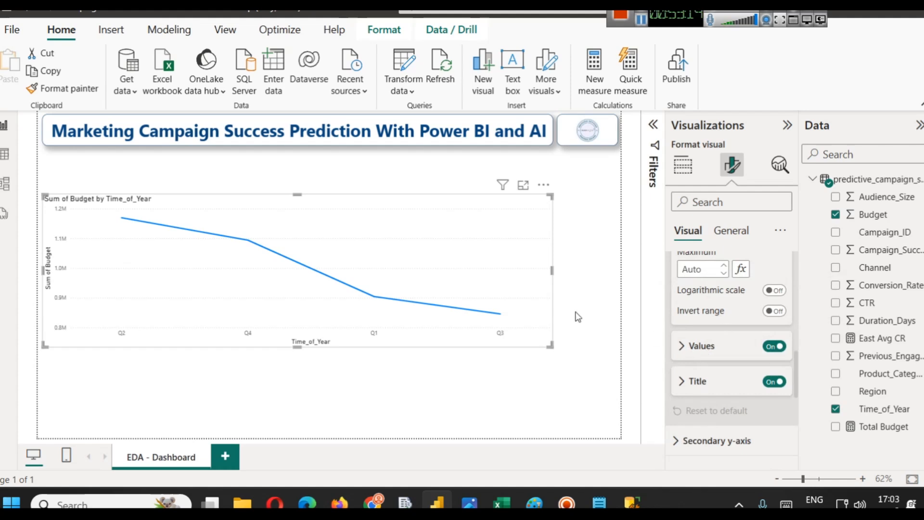
click(558, 228)
click(443, 225)
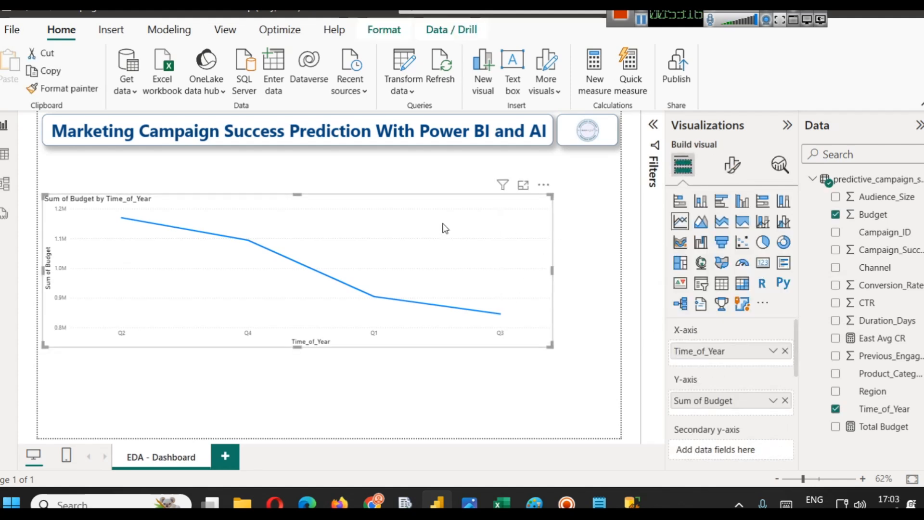
- Delete the Budget by Time_of_Year line chart from the report page
key(Delete)
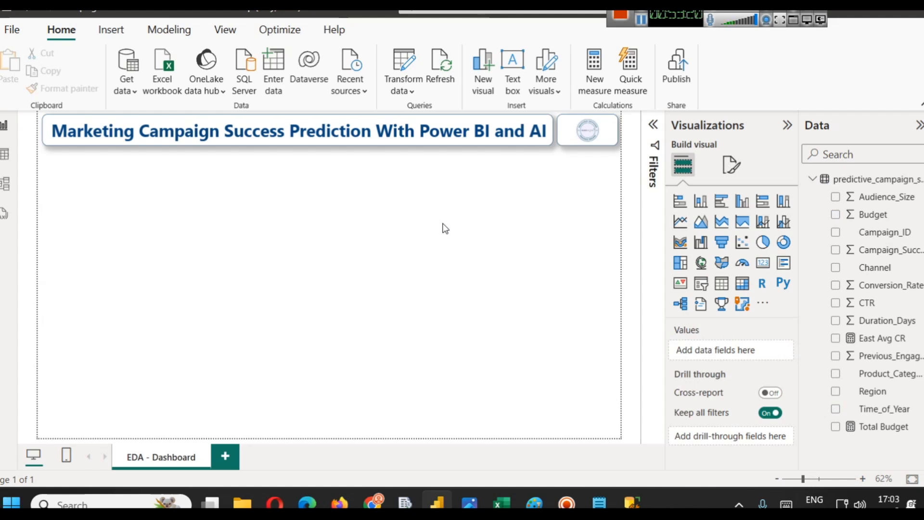
- Switch to the Qualitative Data note and list Nominal and Ordinal as indented items under Qualitative Data
mouse_move(601, 501)
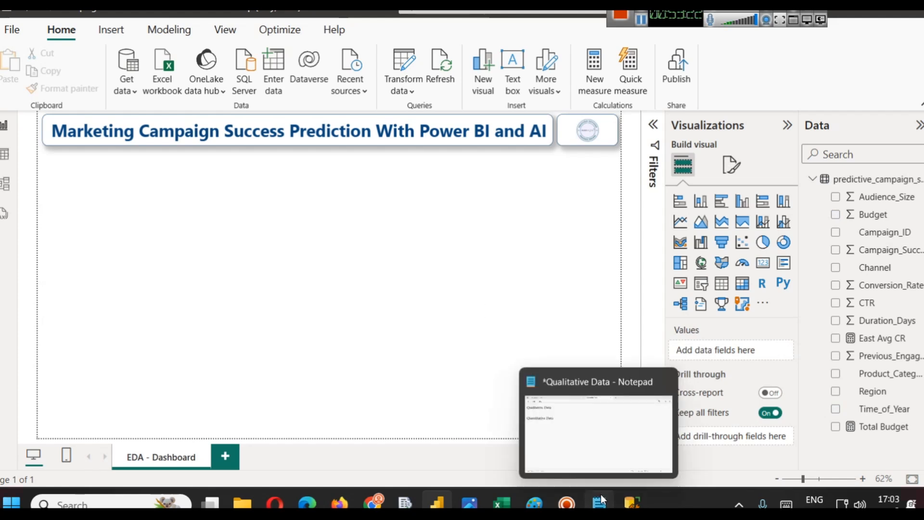
click(543, 442)
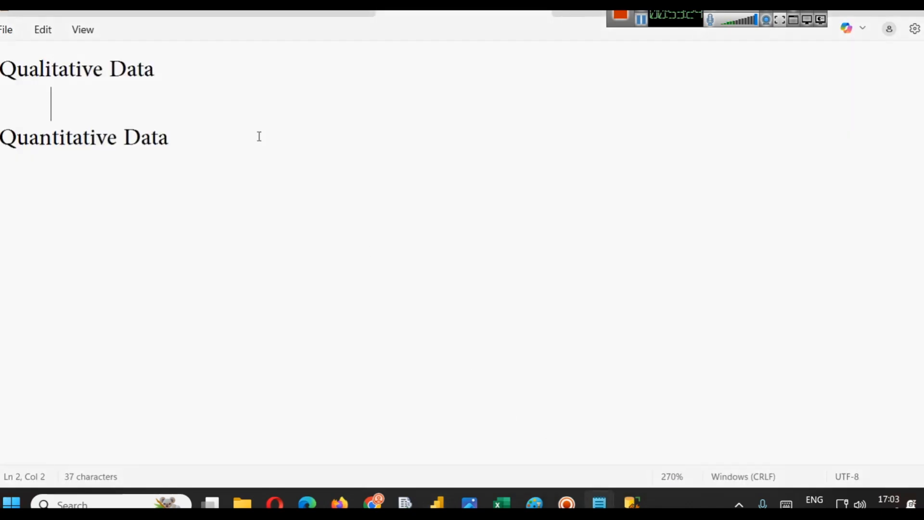
text(Nominal)
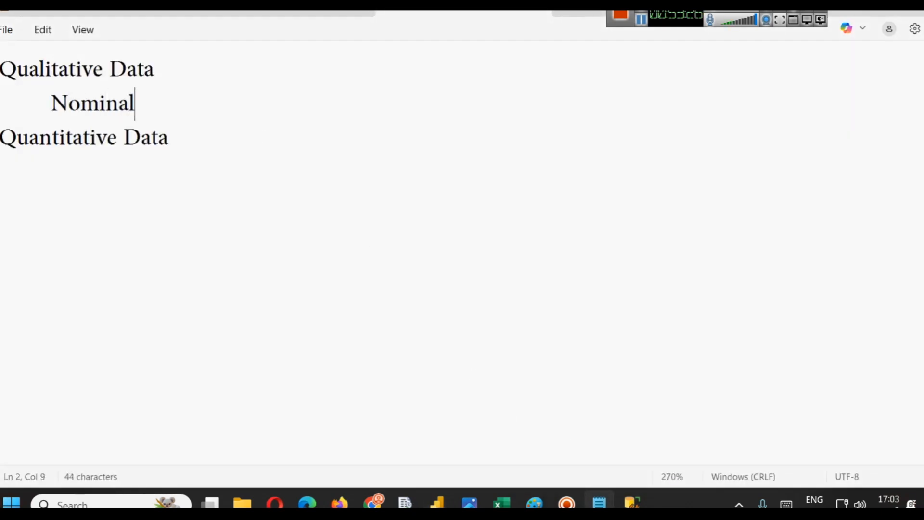
key(Return)
key(Tab)
text(Ordina)
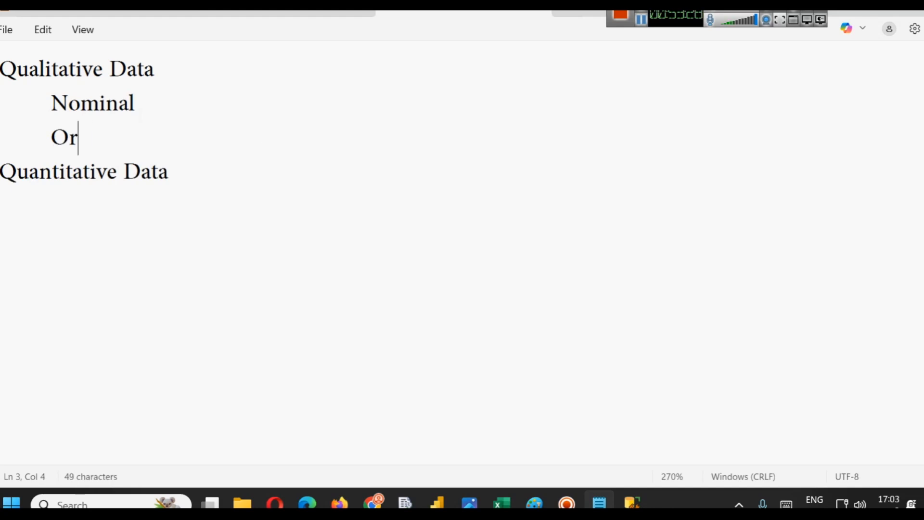
- Add Continuous and Discrete as indented items under Quantitative Data in the note
click(239, 202)
key(Return)
key(Tab)
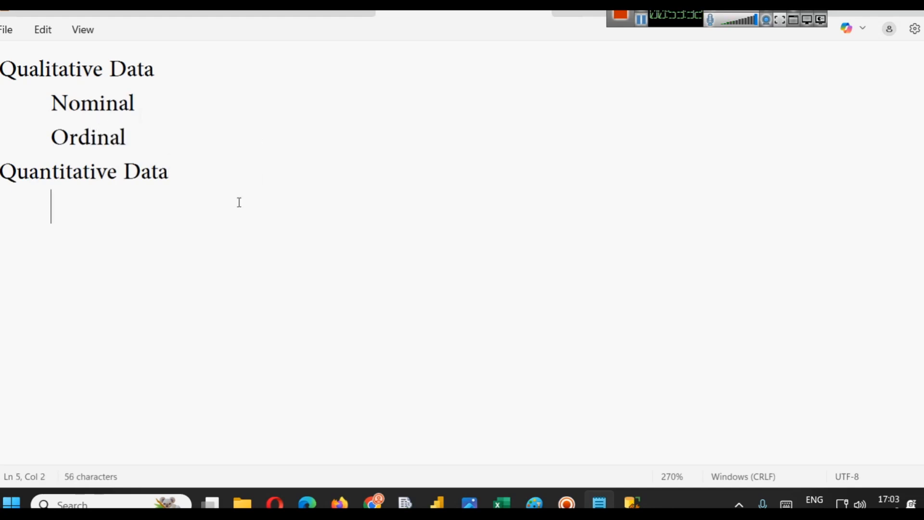
text(Continuous)
key(Return)
key(Tab)
text(Discrete)
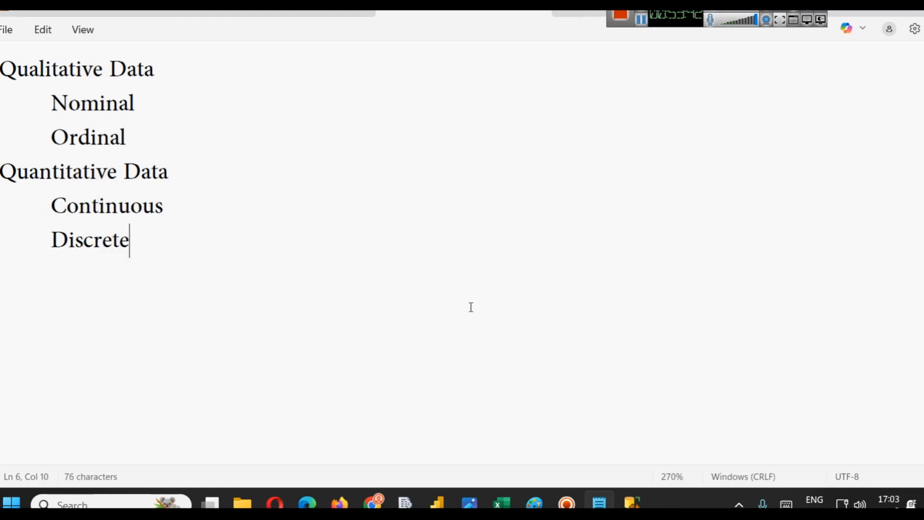
- Search the computer for the northwind 50 practice queries document
key(ctrl+a)
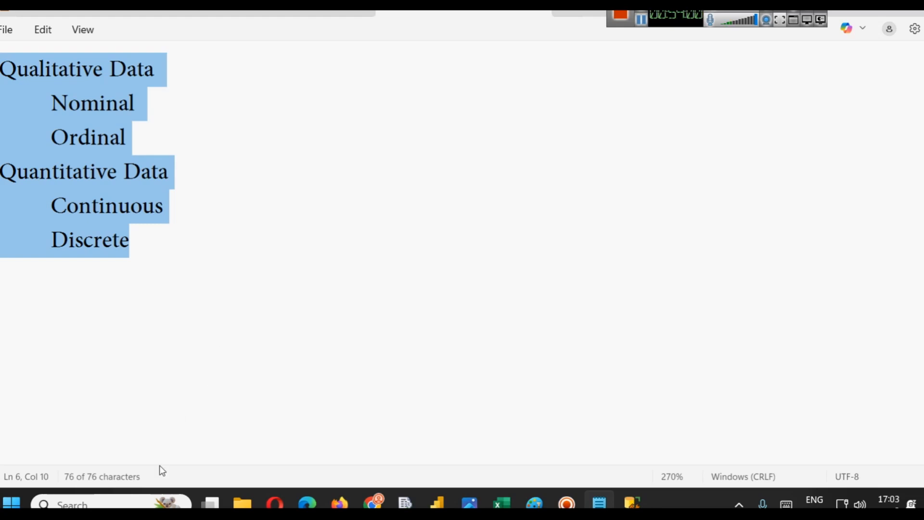
click(81, 503)
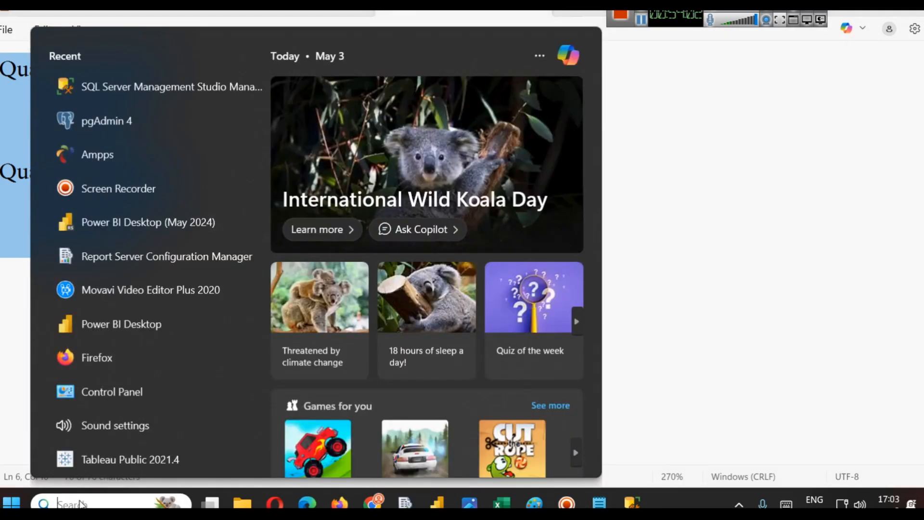
text(50)
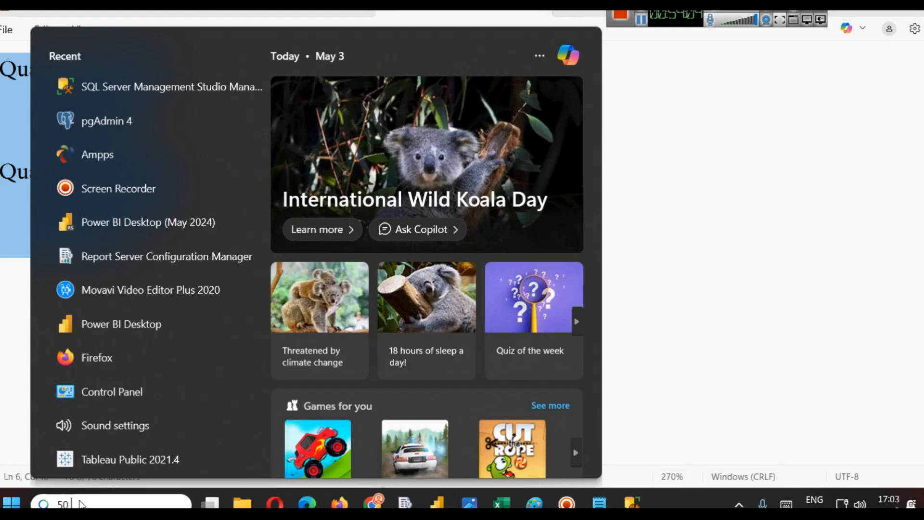
text( nor)
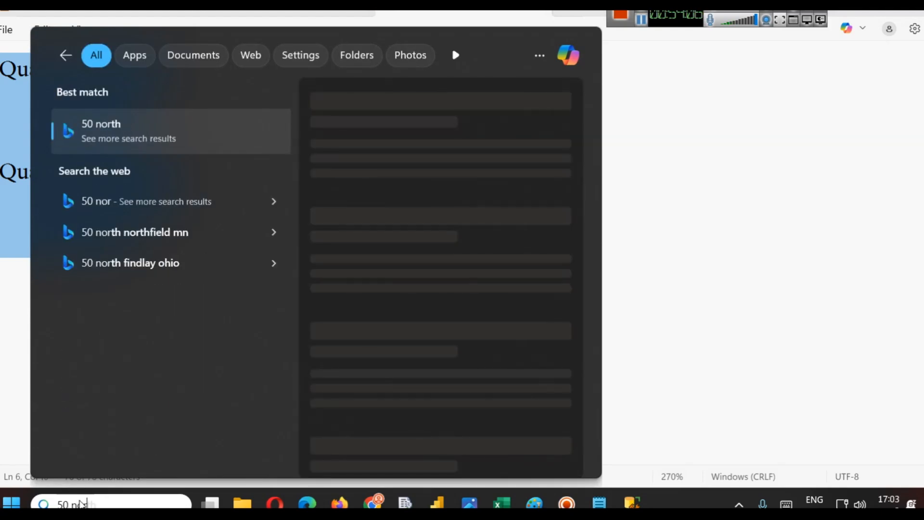
key(BackSpace)
key(BackSpace)
text(o)
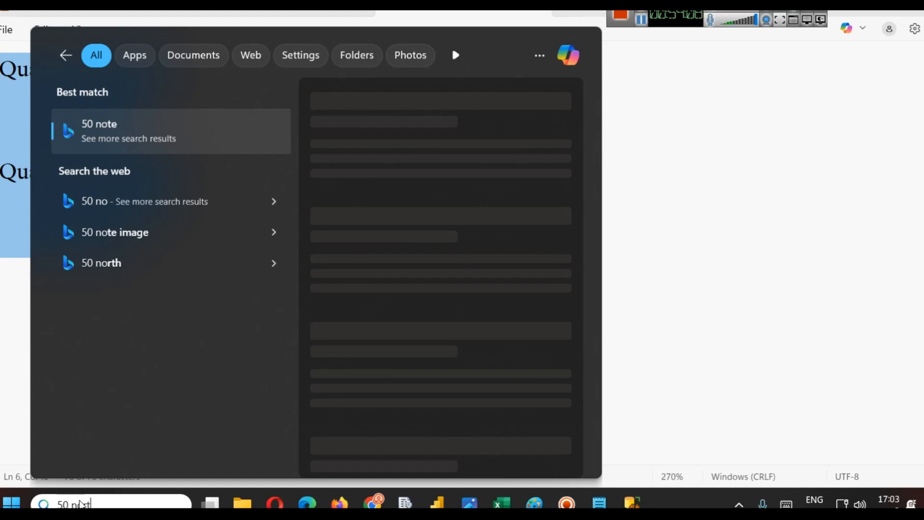
text(rt)
key(BackSpace)
key(BackSpace)
key(BackSpace)
key(BackSpace)
key(BackSpace)
key(BackSpace)
key(BackSpace)
text(north)
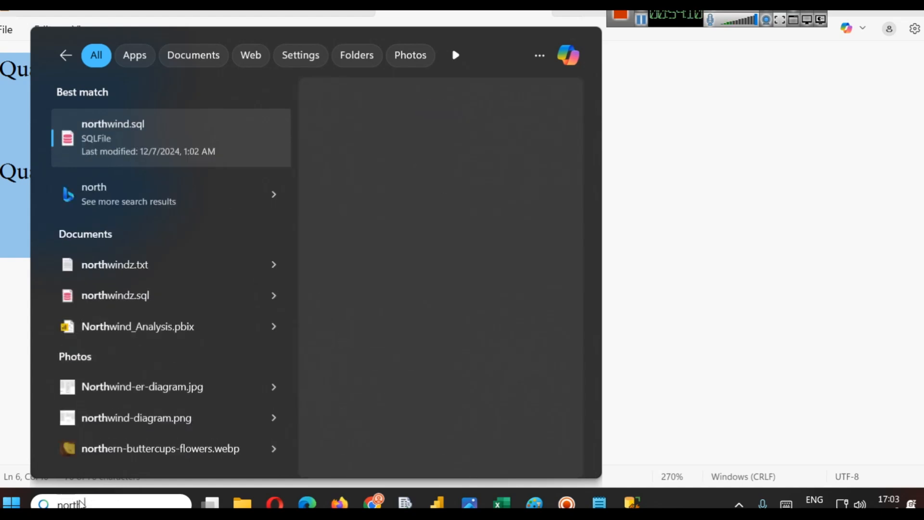
text(win)
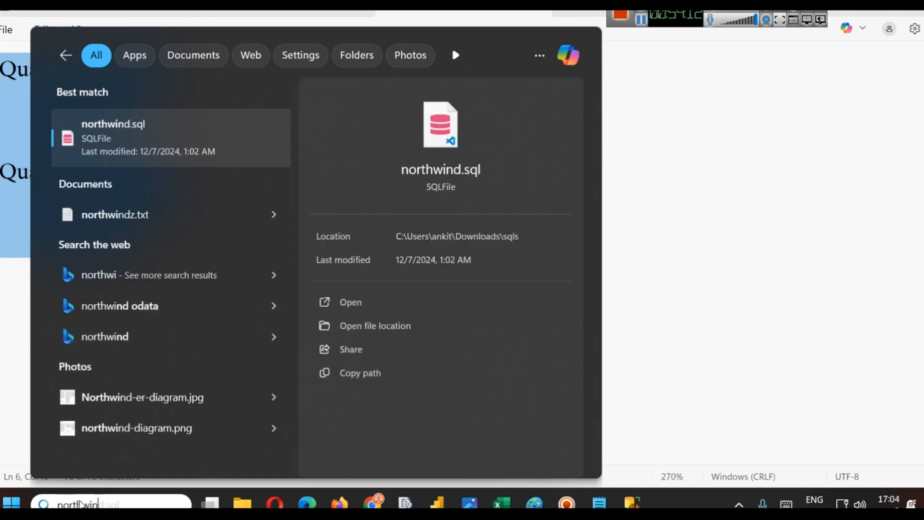
text(d 50)
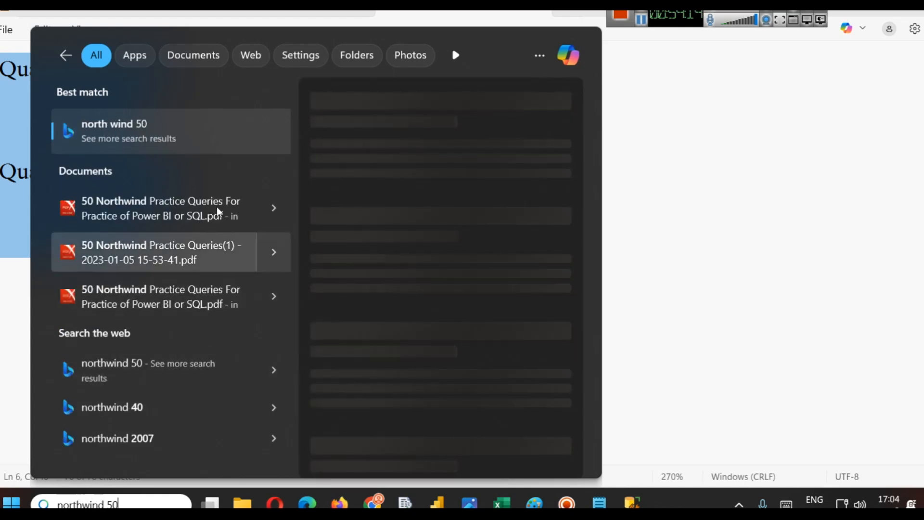
key(Escape)
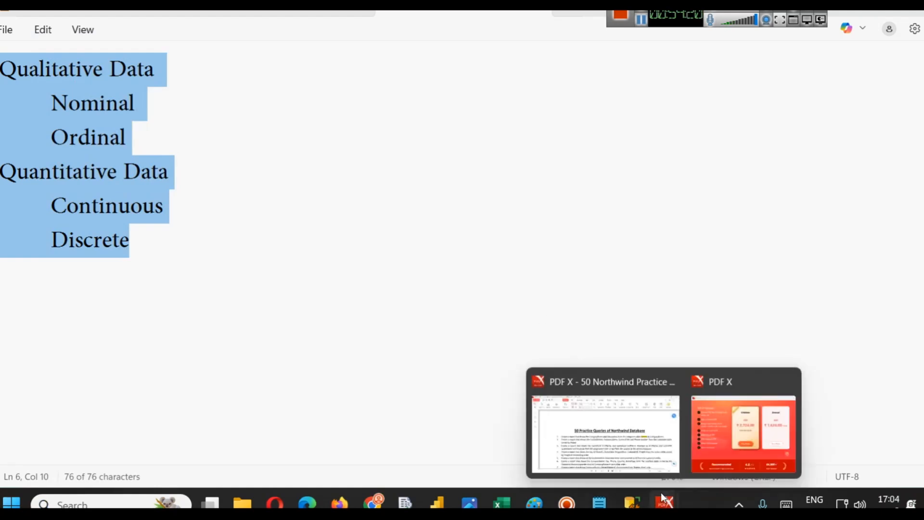
- Open the 50 Practice Queries of Northwind Database PDF and scroll through its list of queries
click(664, 502)
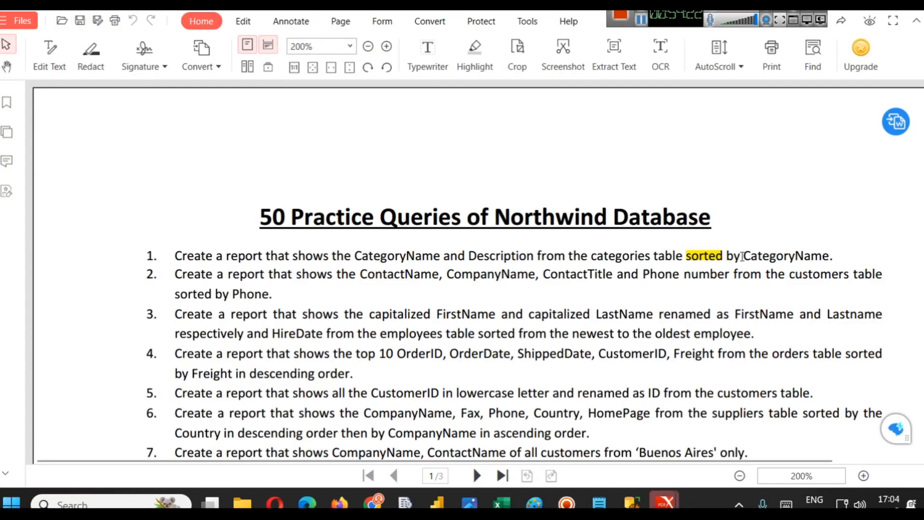
scroll(547, 178, down, 1)
scroll(547, 178, down, 1)
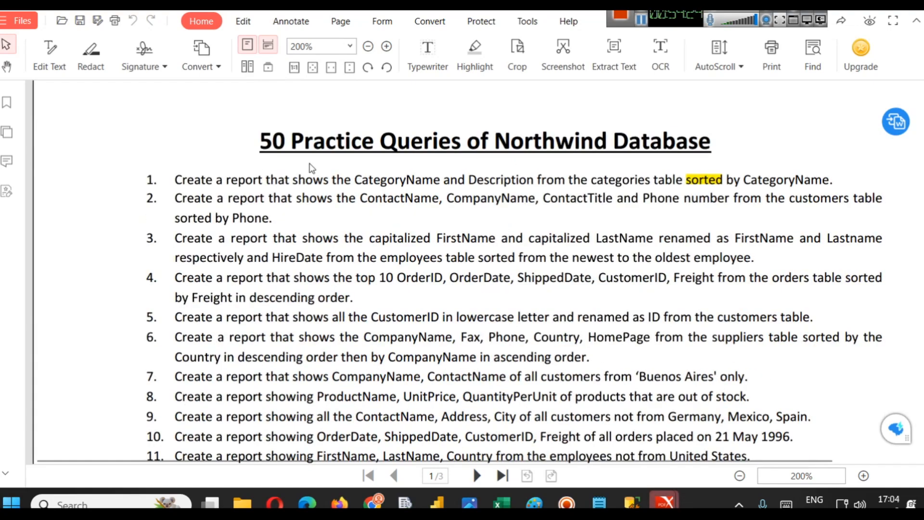
scroll(202, 178, down, 1)
scroll(192, 183, down, 20)
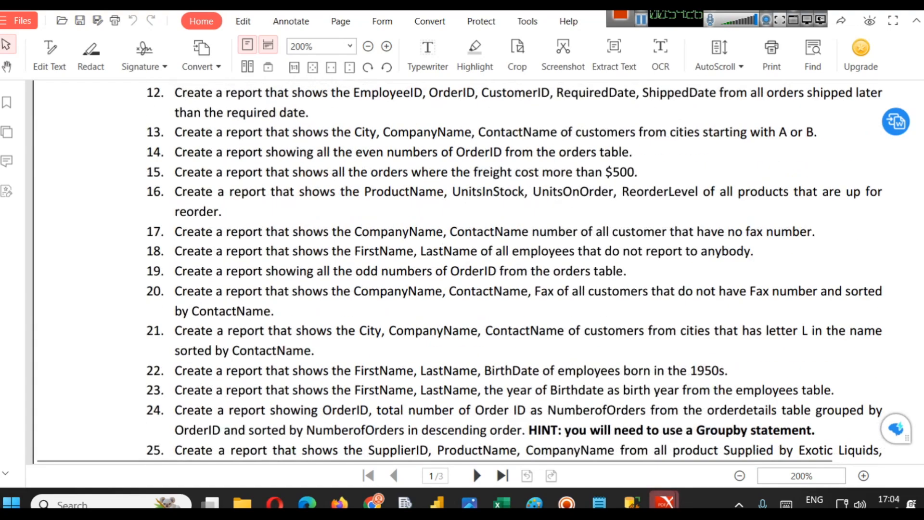
scroll(190, 187, down, 15)
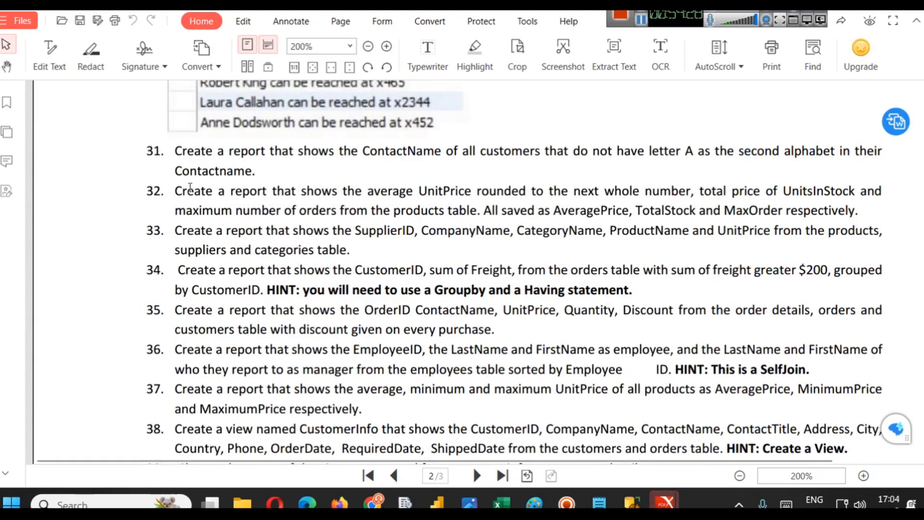
scroll(442, 299, up, 20)
scroll(442, 299, up, 10)
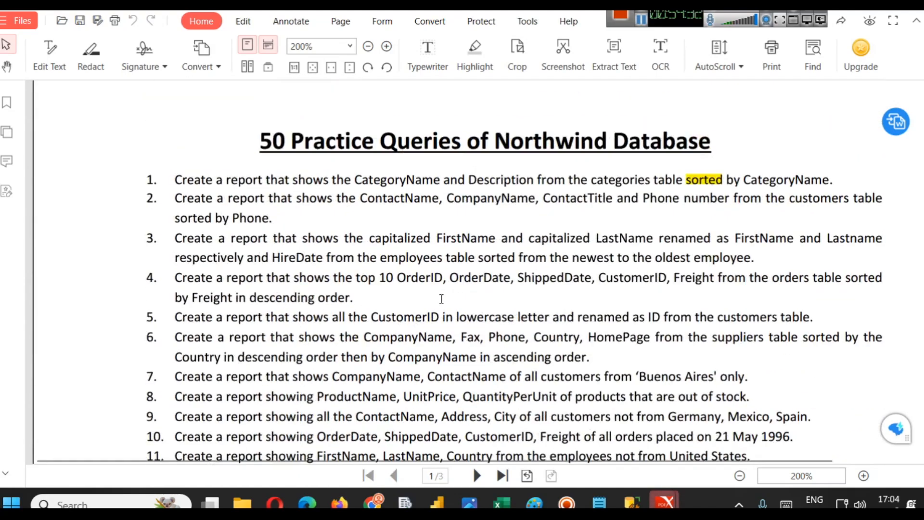
- Close the extra PDF X window and read through the practice queries, highlighting lines while reviewing
mouse_move(660, 503)
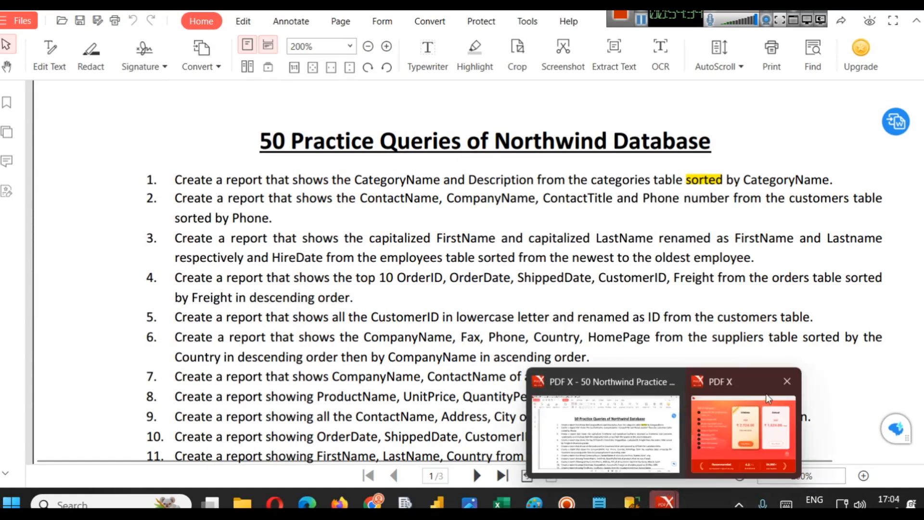
click(785, 381)
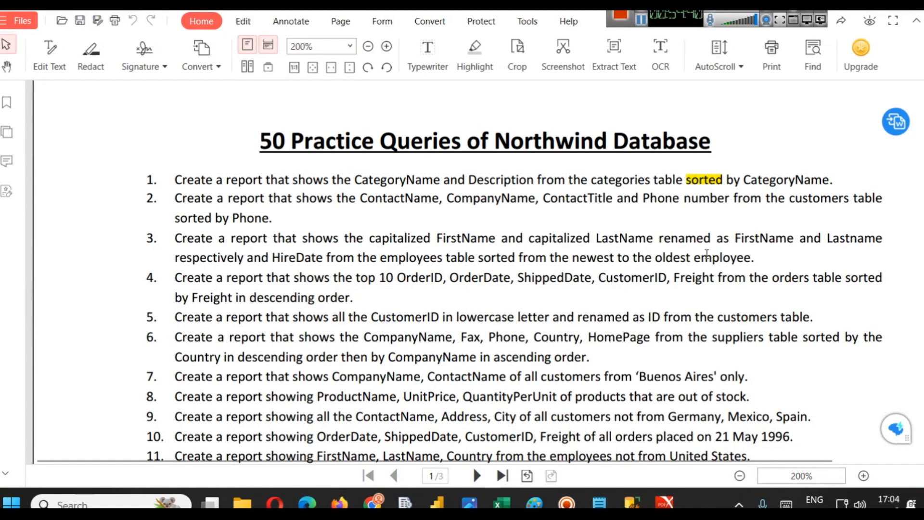
drag(346, 280, 472, 282)
scroll(413, 255, down, 4)
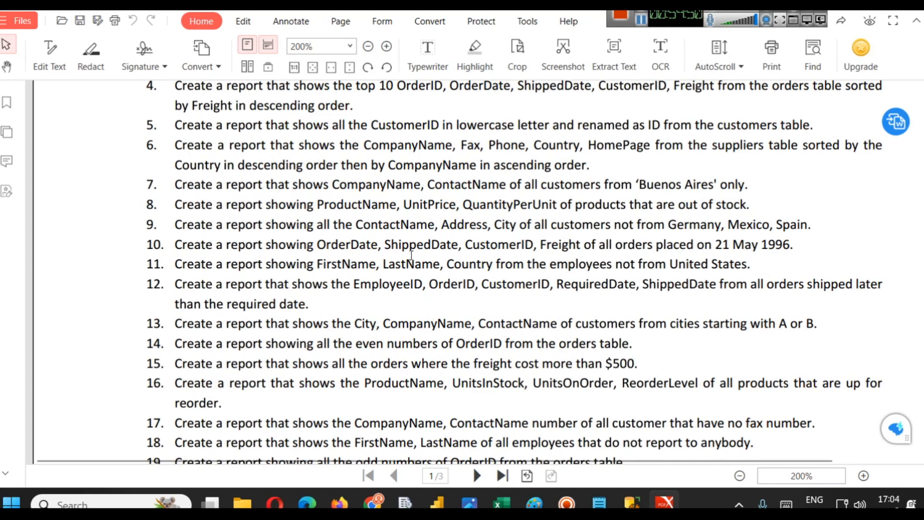
scroll(430, 266, down, 2)
scroll(442, 273, down, 3)
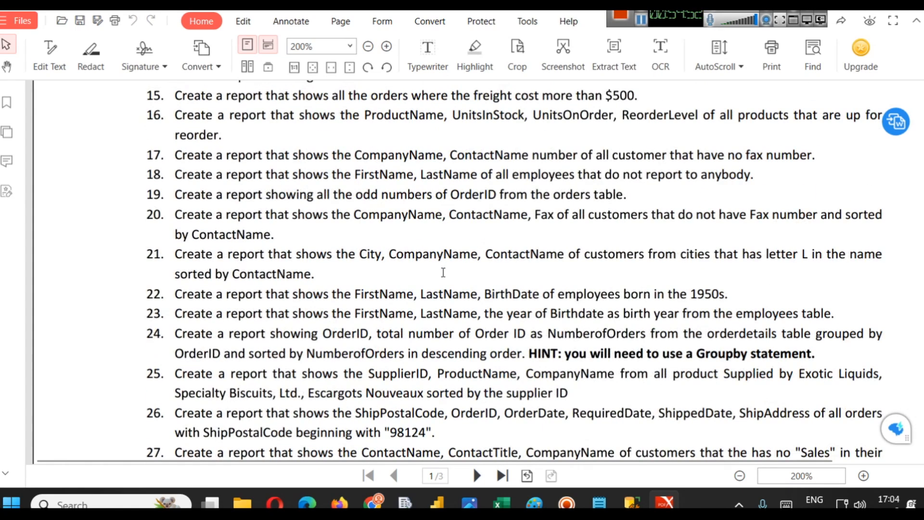
drag(561, 354, 795, 374)
scroll(491, 295, up, 8)
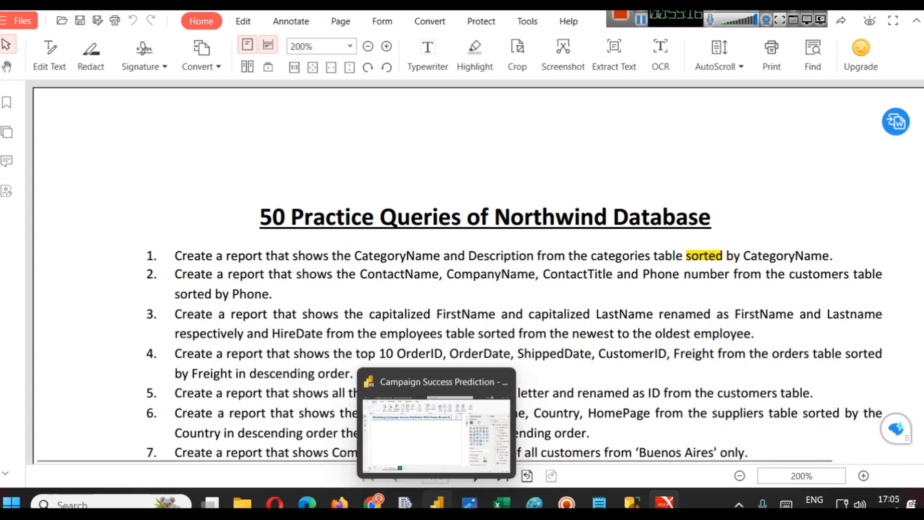
- Return to the Campaign Success Prediction report in Power BI
click(436, 503)
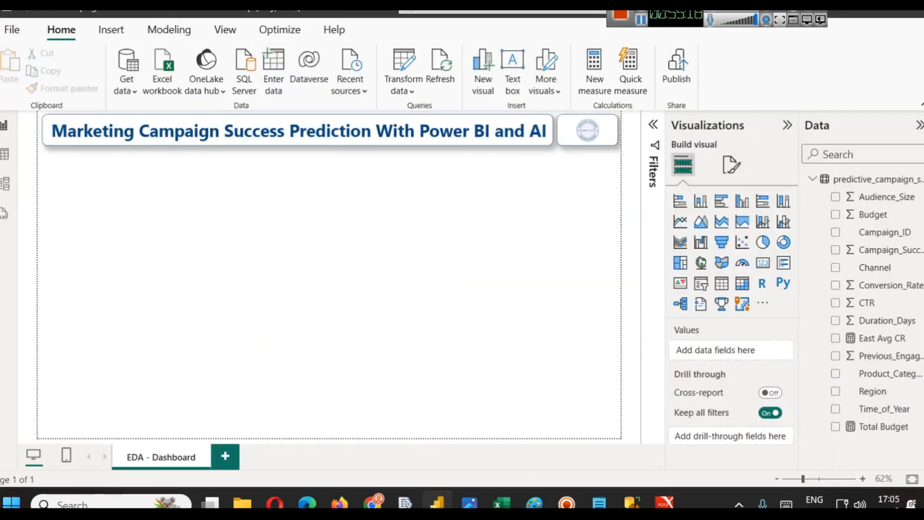